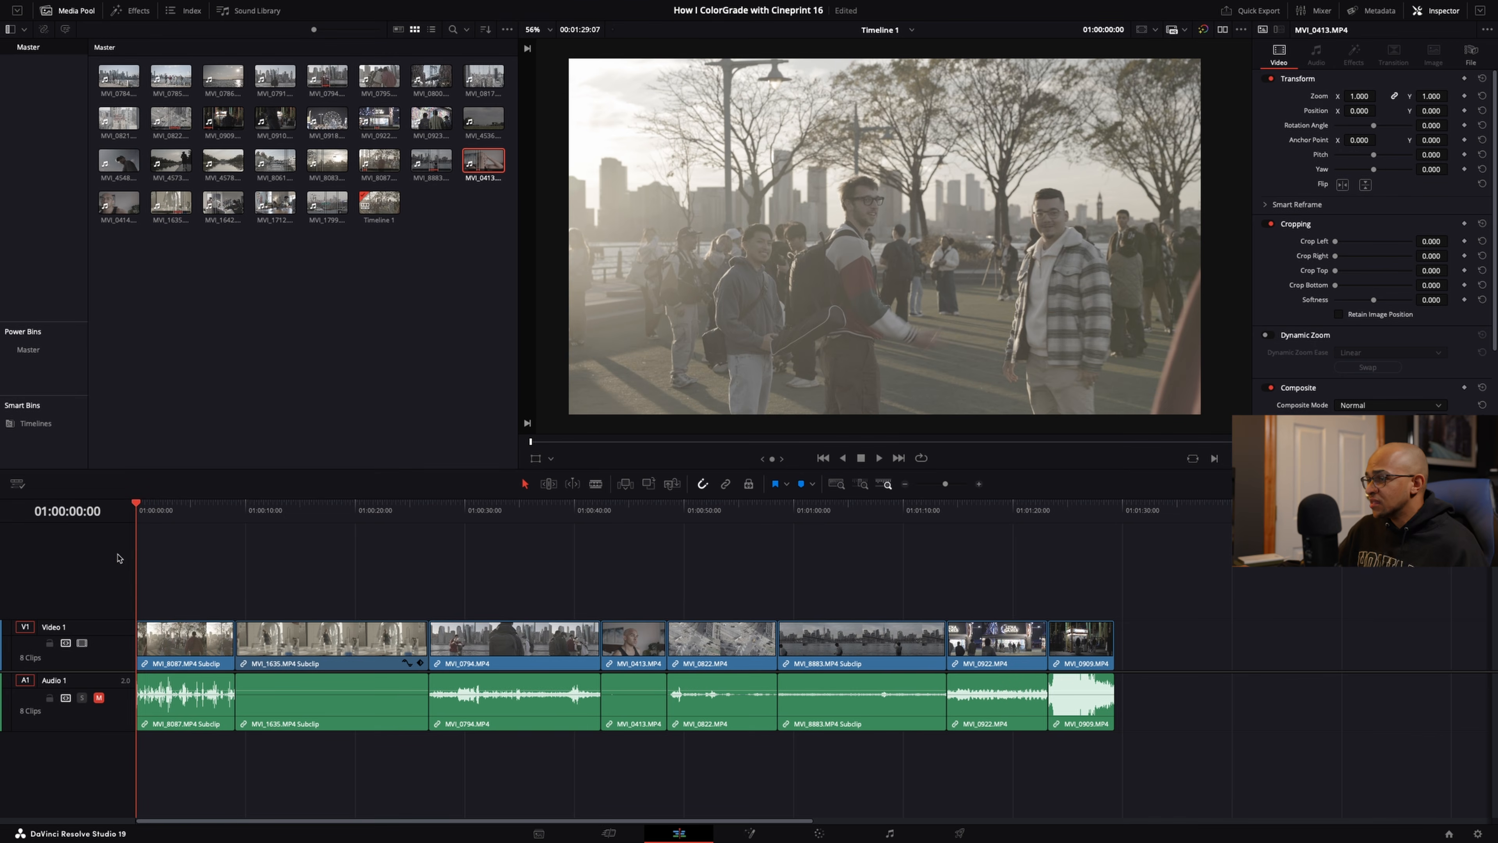
Step: Play the start of the timeline and review the timeline color space options in the project's color management settings
{"action": "key", "text": "space"}
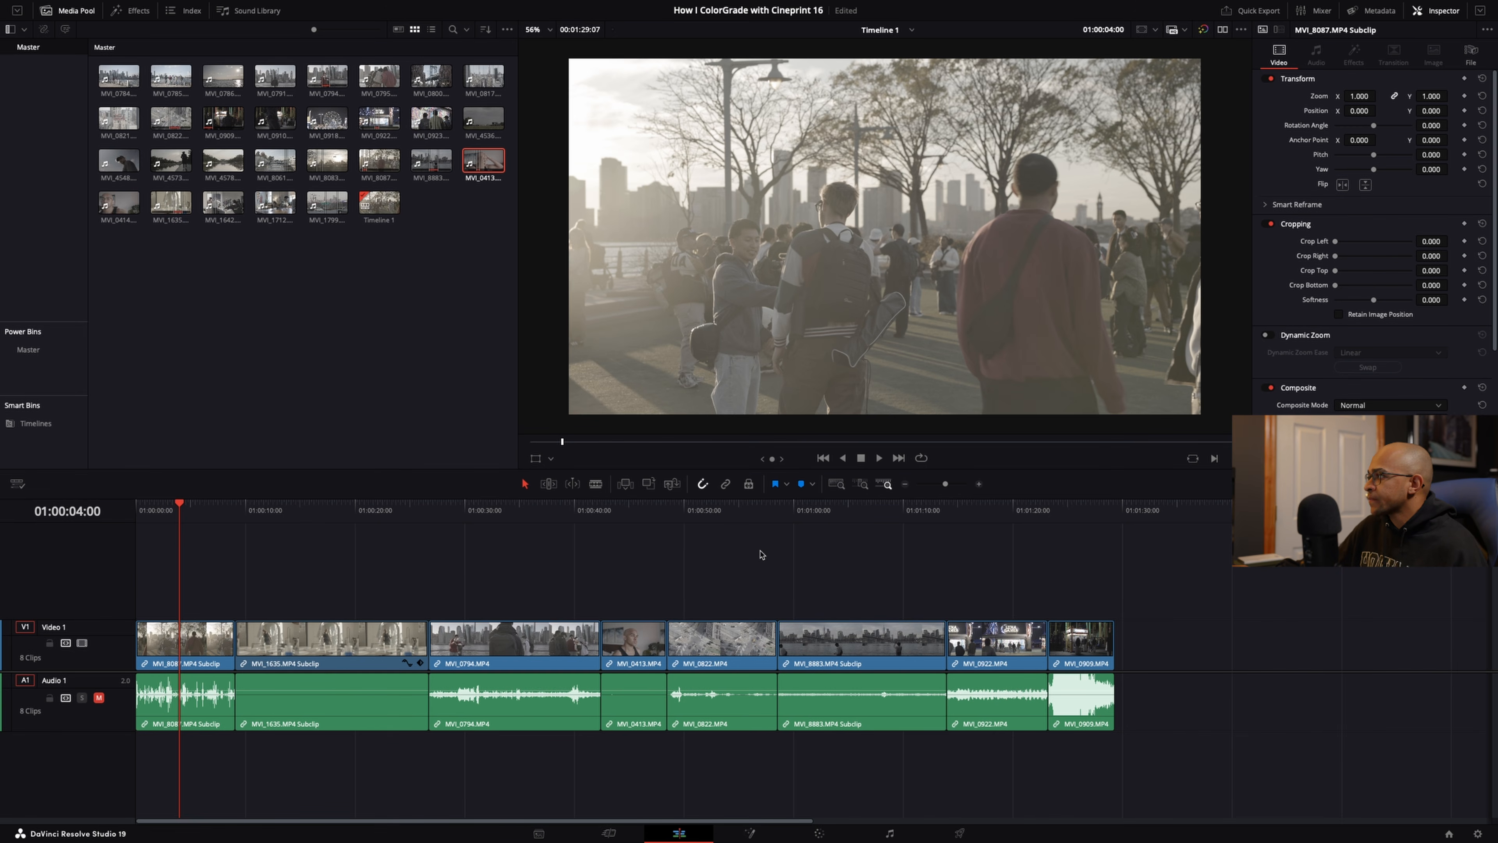
{"action": "left_click", "coordinate": [1479, 834]}
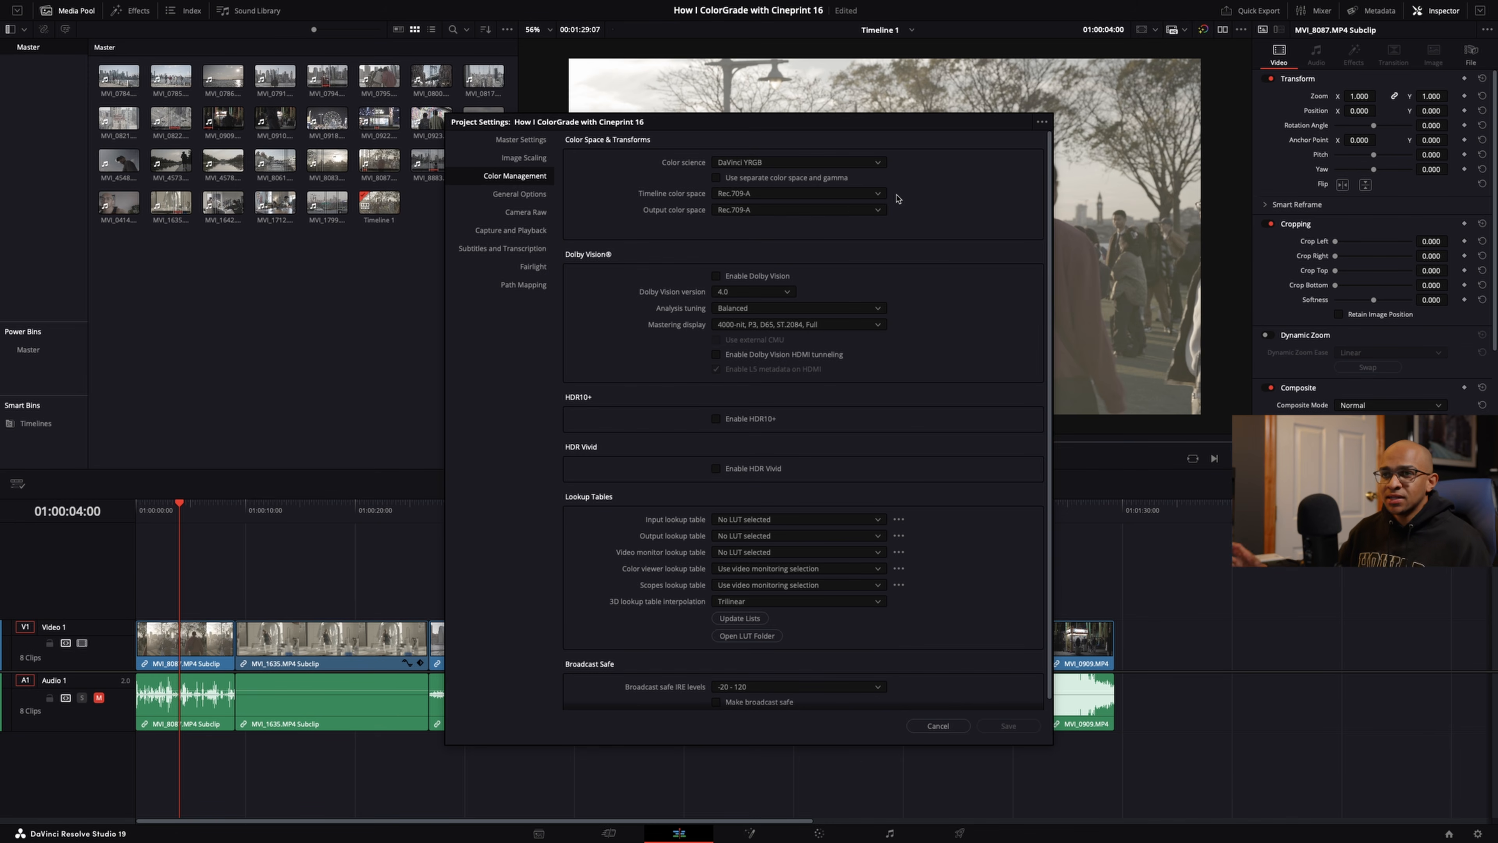
{"action": "left_click", "coordinate": [786, 195]}
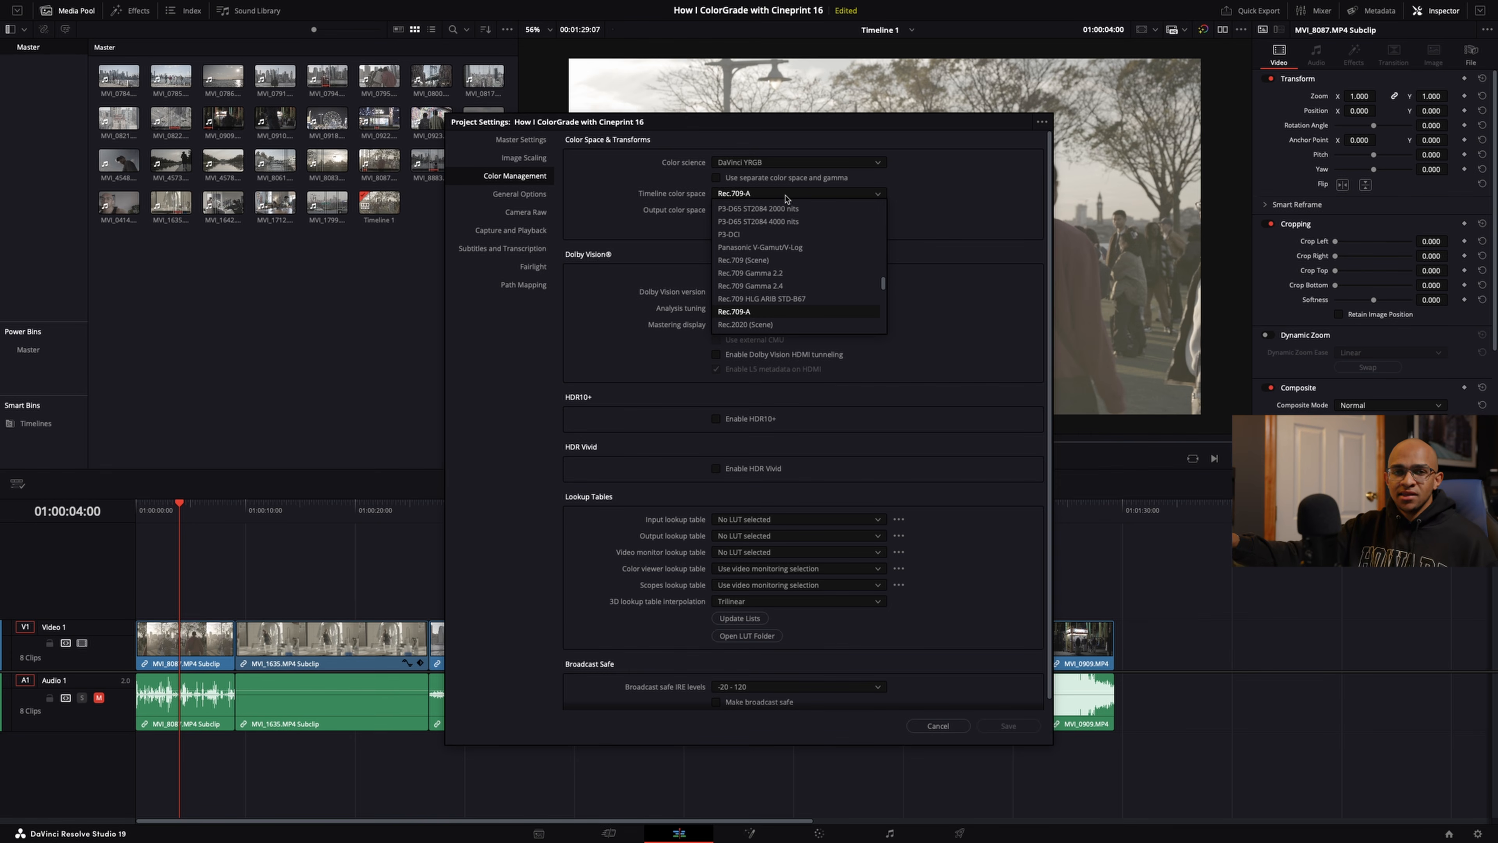
{"action": "left_click", "coordinate": [786, 199]}
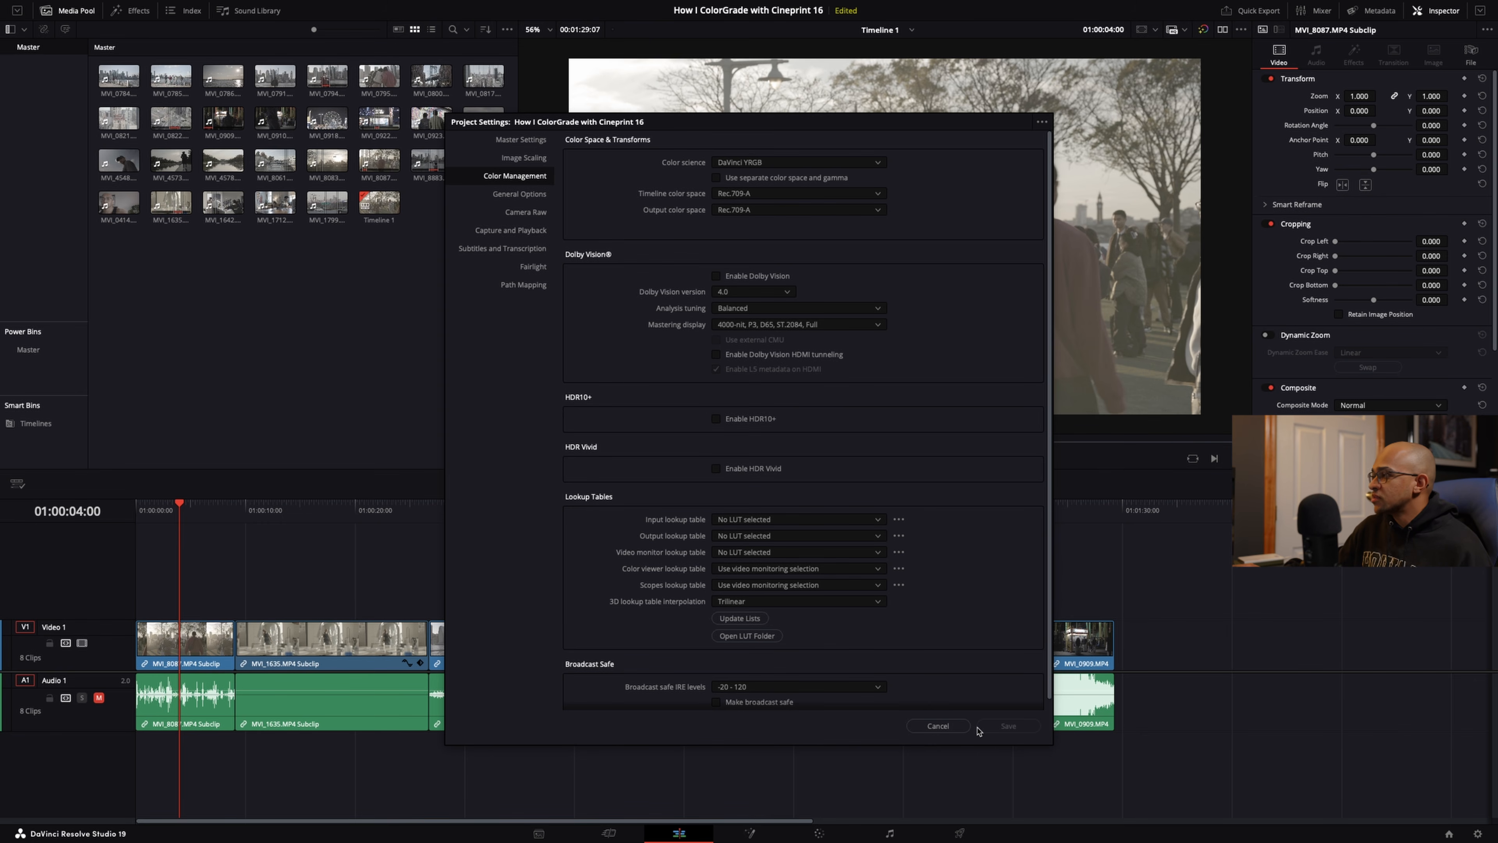
{"action": "left_click", "coordinate": [943, 726]}
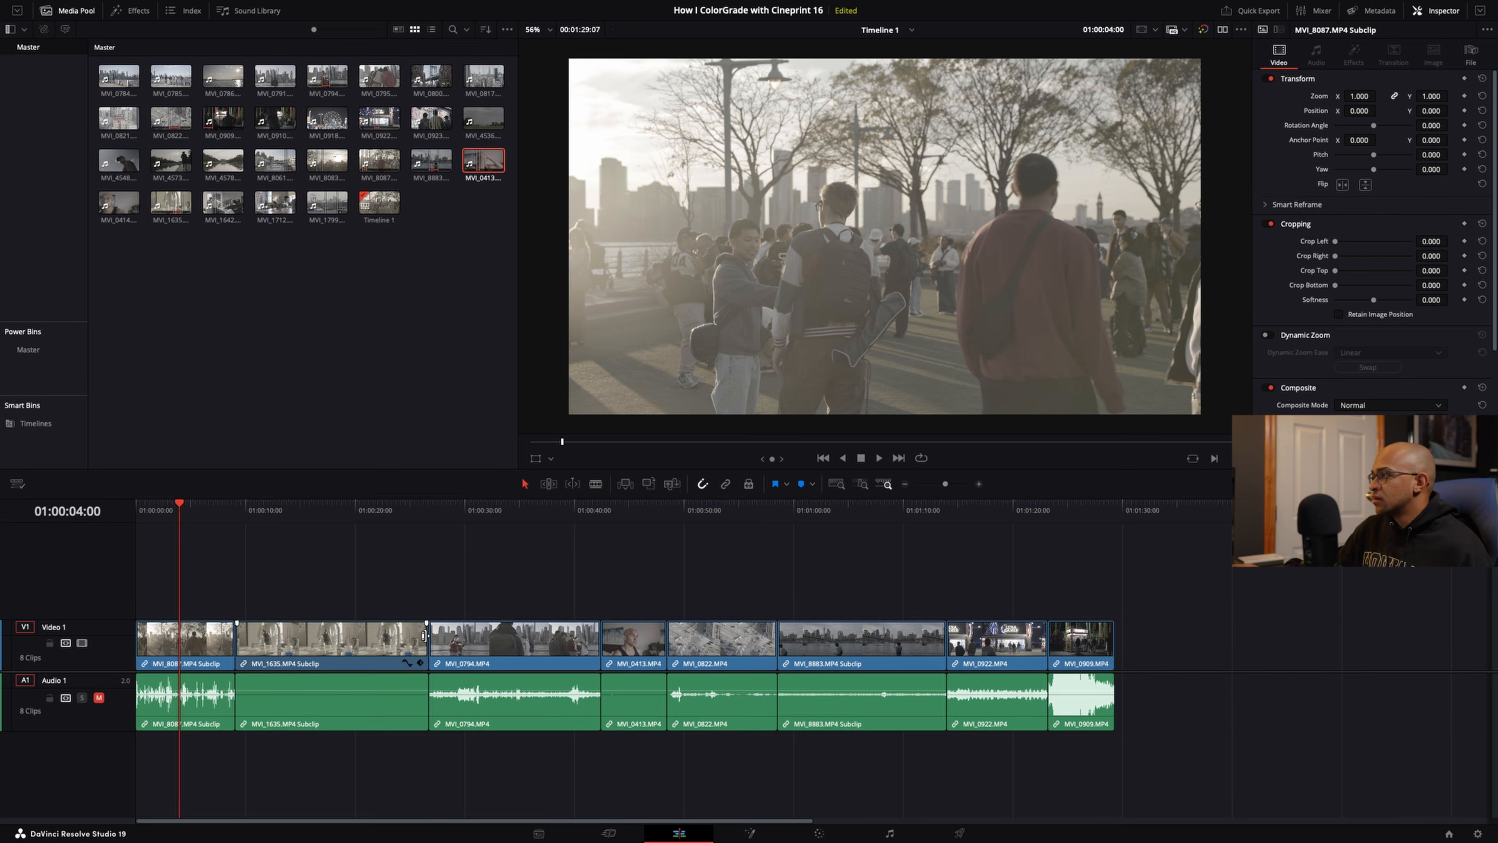
Step: Open the first timeline clip for color grading and apply the CinePrint16_FilmEmu_V2_Q still from PowerGrade 1
{"action": "left_click", "coordinate": [220, 651]}
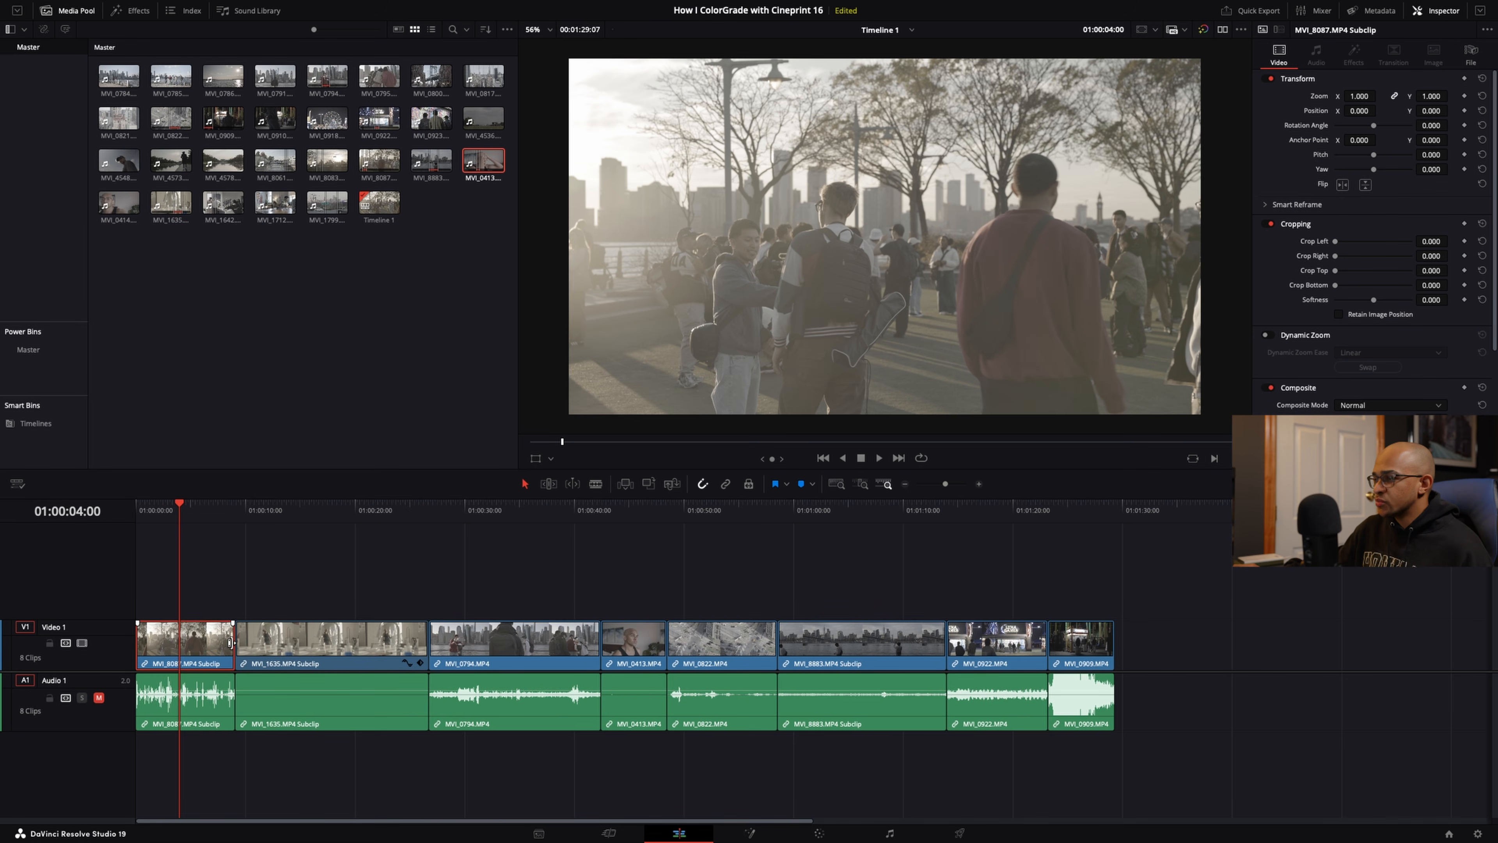
{"action": "left_click", "coordinate": [819, 835]}
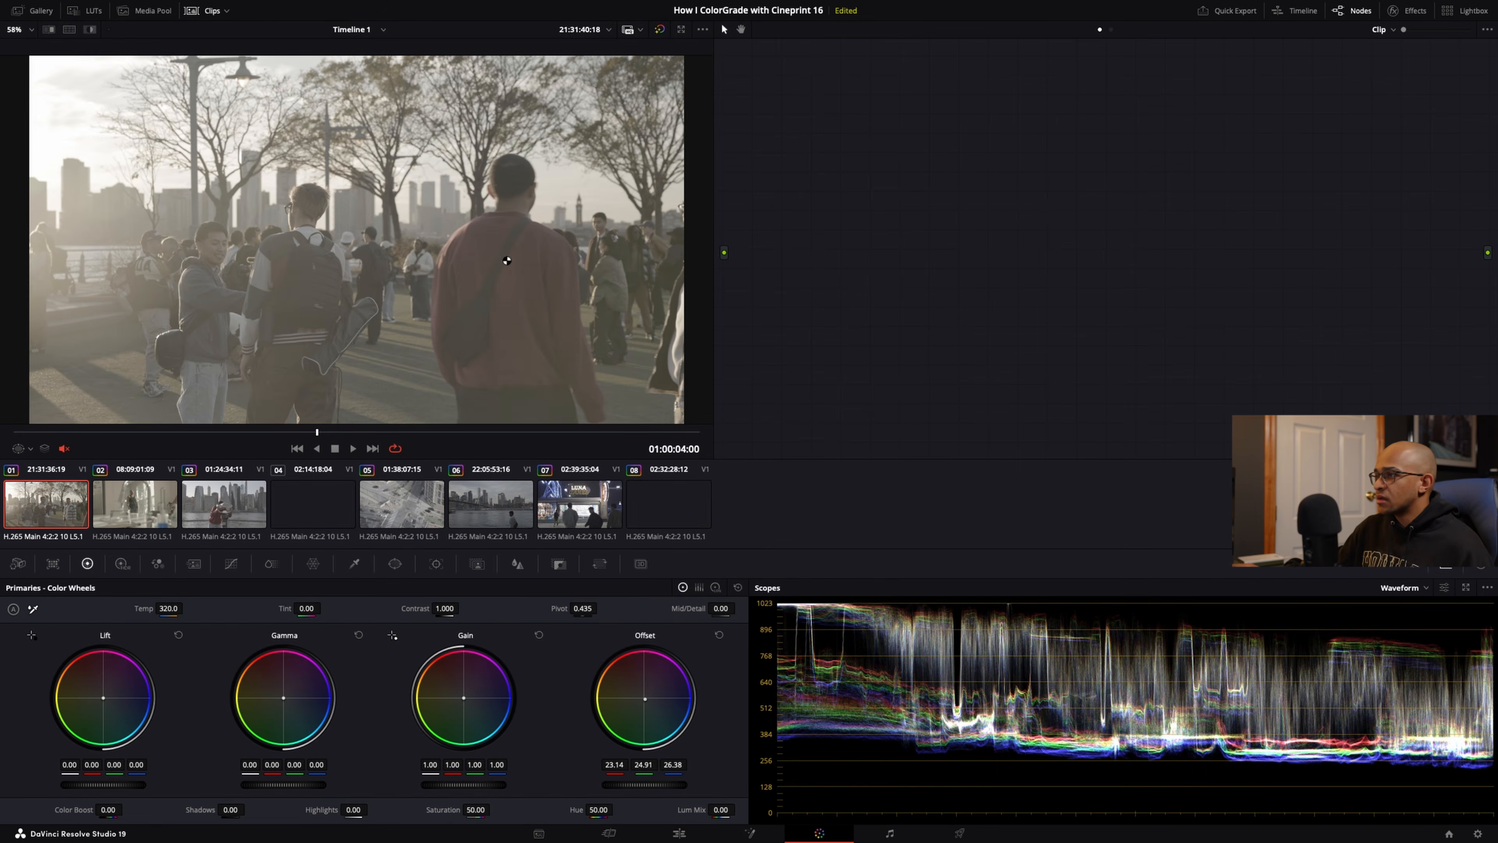
{"action": "left_click", "coordinate": [33, 10]}
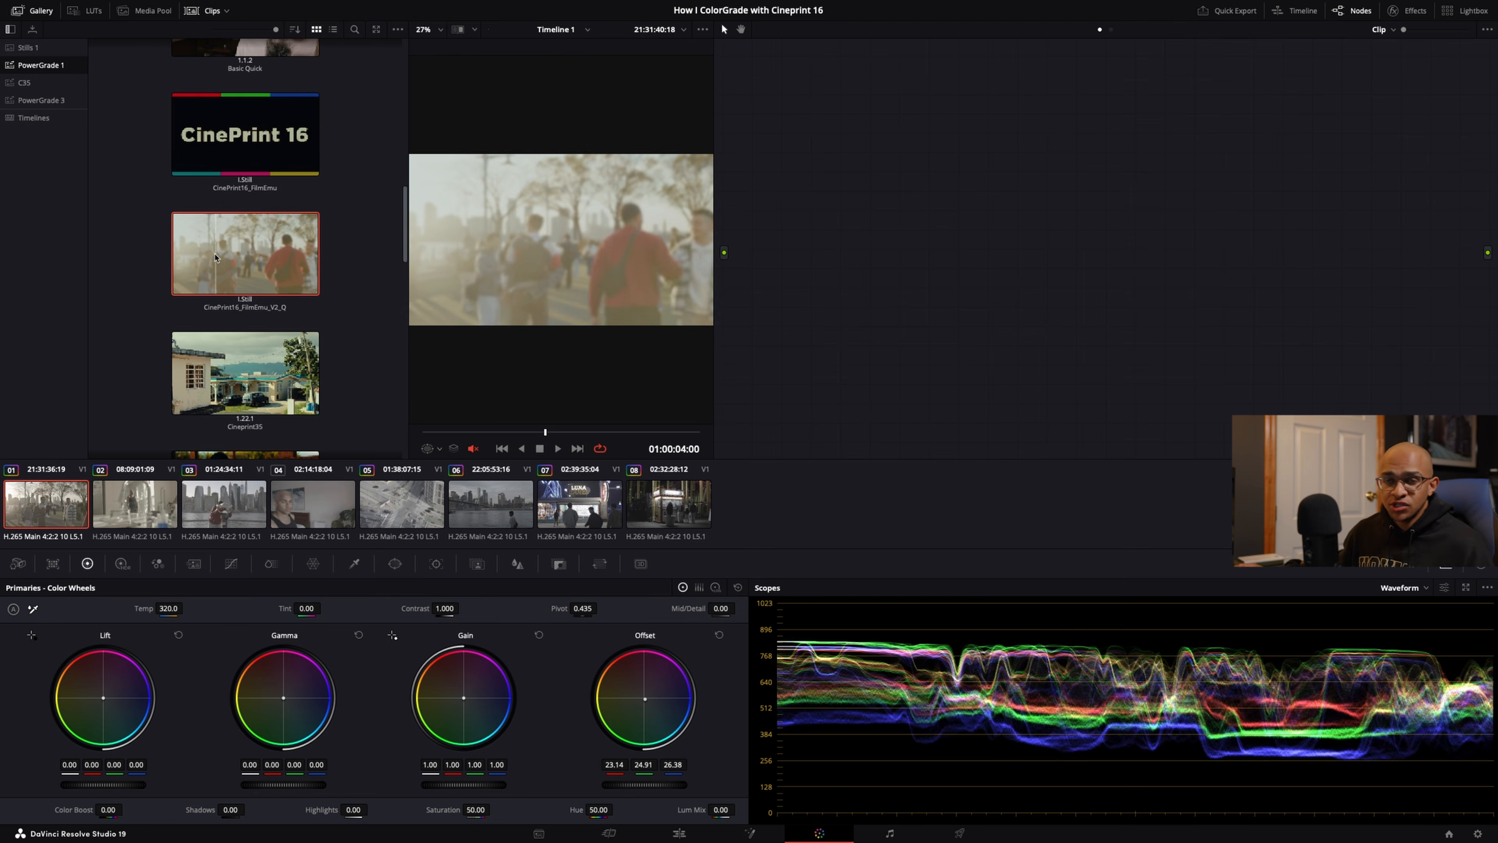
{"action": "middle_click", "coordinate": [284, 242]}
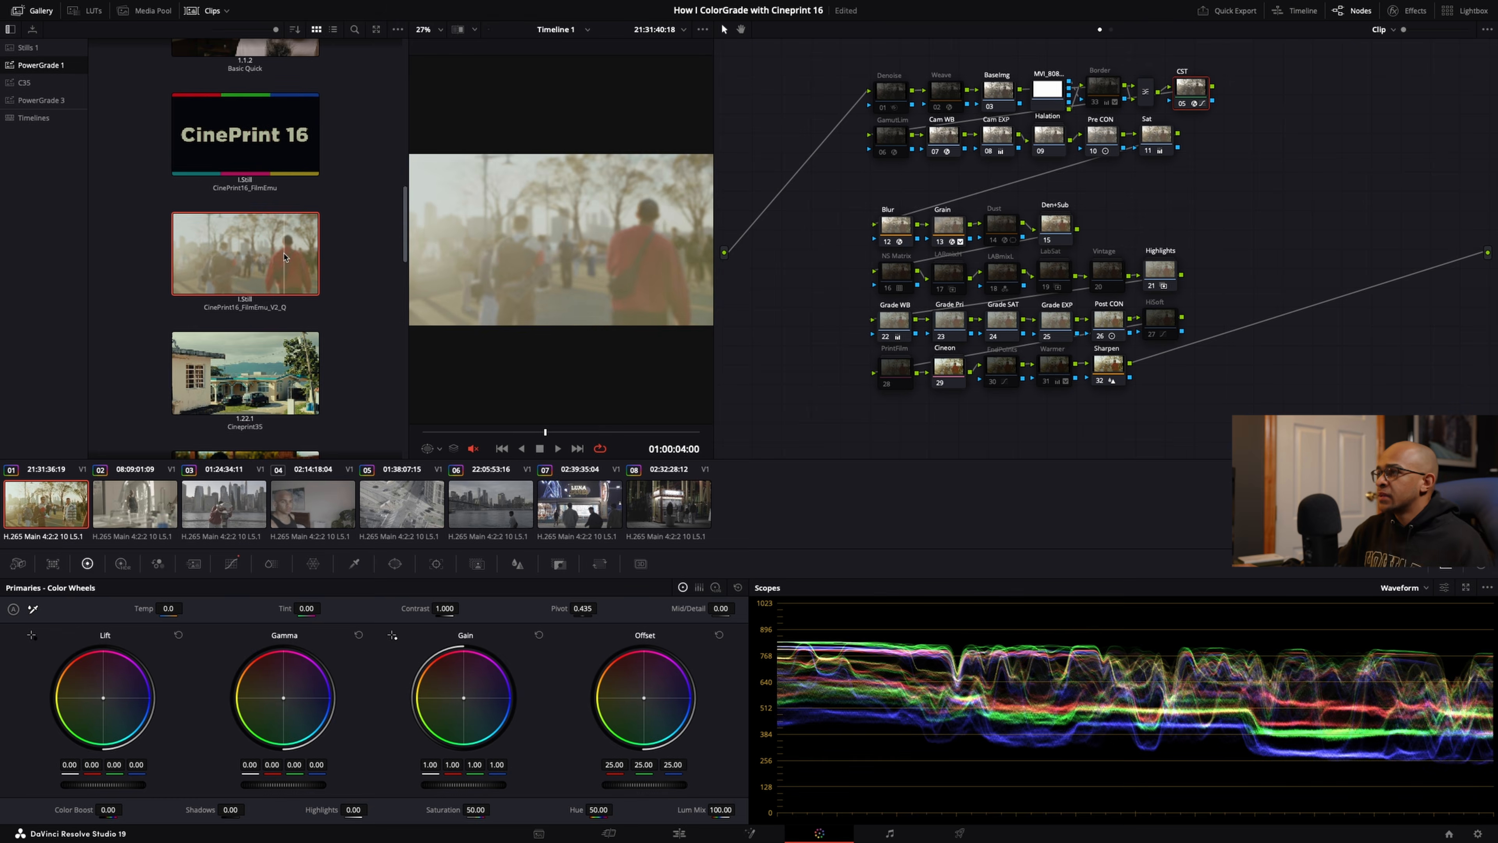
{"action": "left_click", "coordinate": [39, 12]}
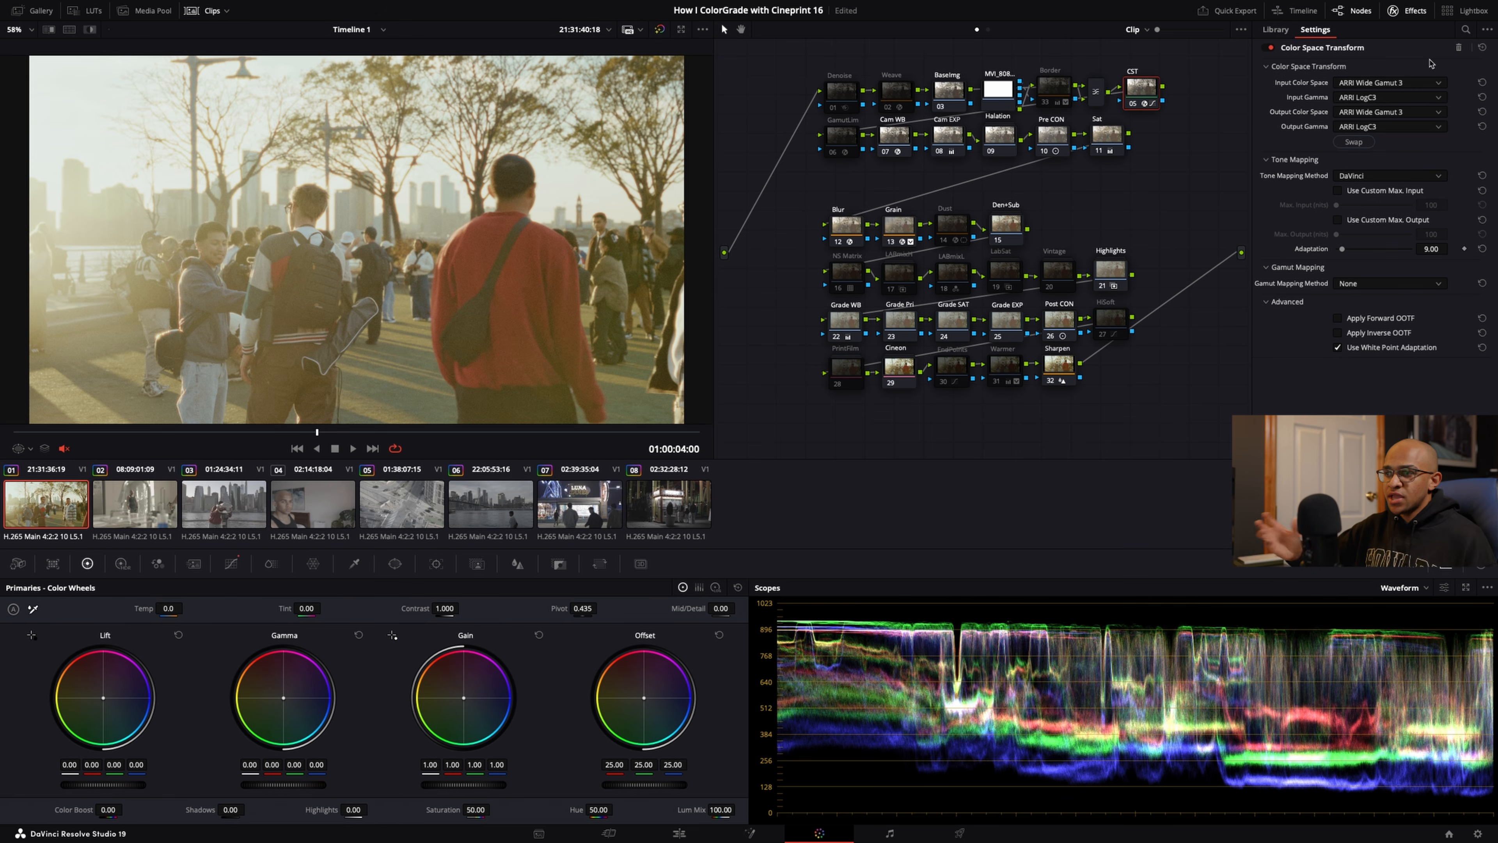
Step: Set the CST node's input color space to Canon Cinema Gamut and its input gamma to Canon Log 3
{"action": "left_click", "coordinate": [1403, 85]}
{"action": "scroll", "coordinate": [1404, 166], "scroll_direction": "down", "scroll_amount": 3}
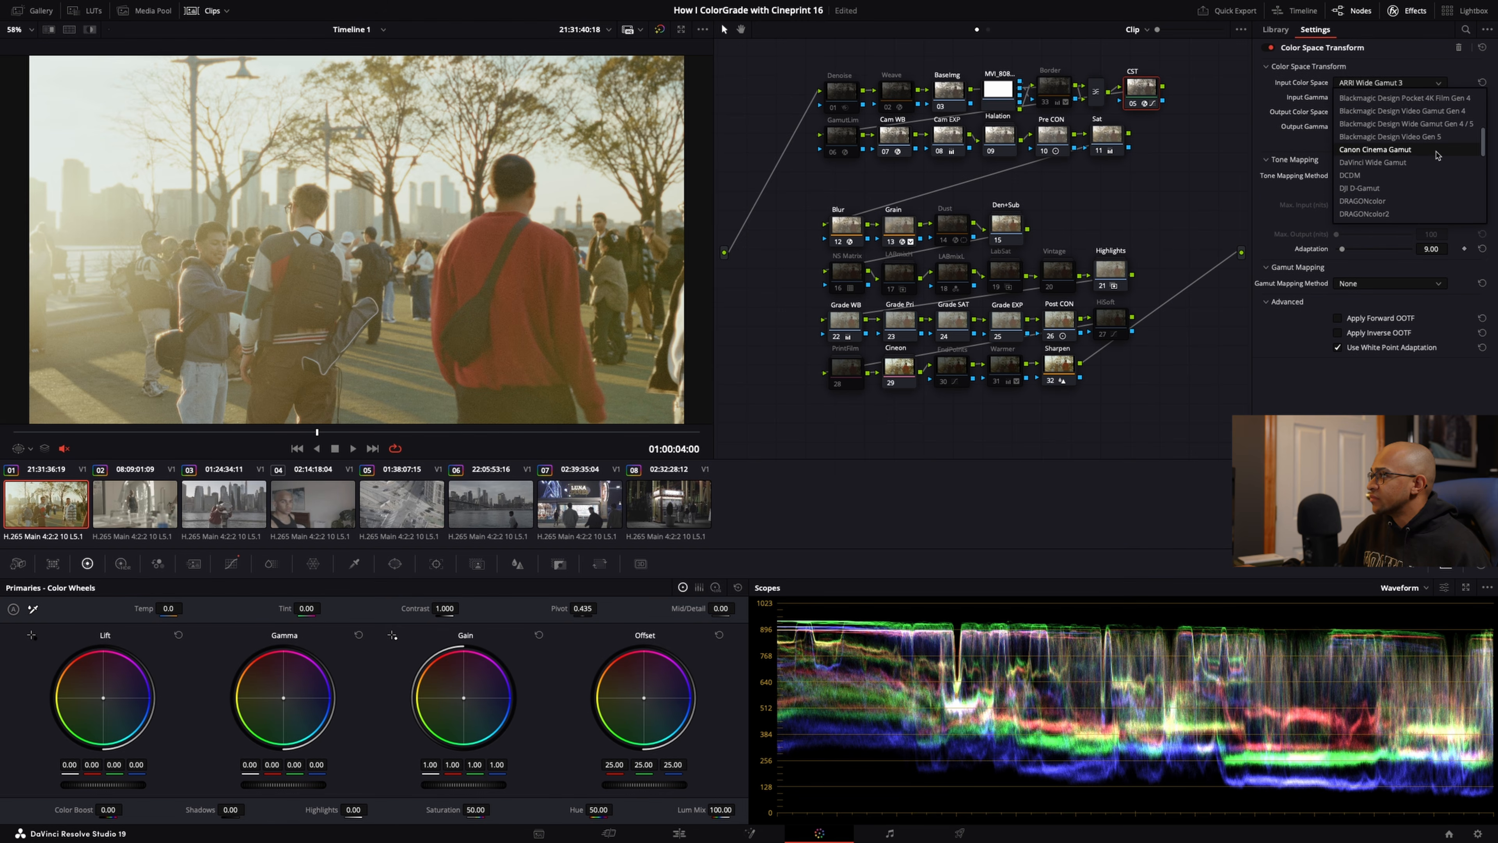
{"action": "left_click", "coordinate": [1430, 151]}
{"action": "left_click", "coordinate": [1358, 98]}
{"action": "scroll", "coordinate": [1386, 165], "scroll_direction": "down", "scroll_amount": 3}
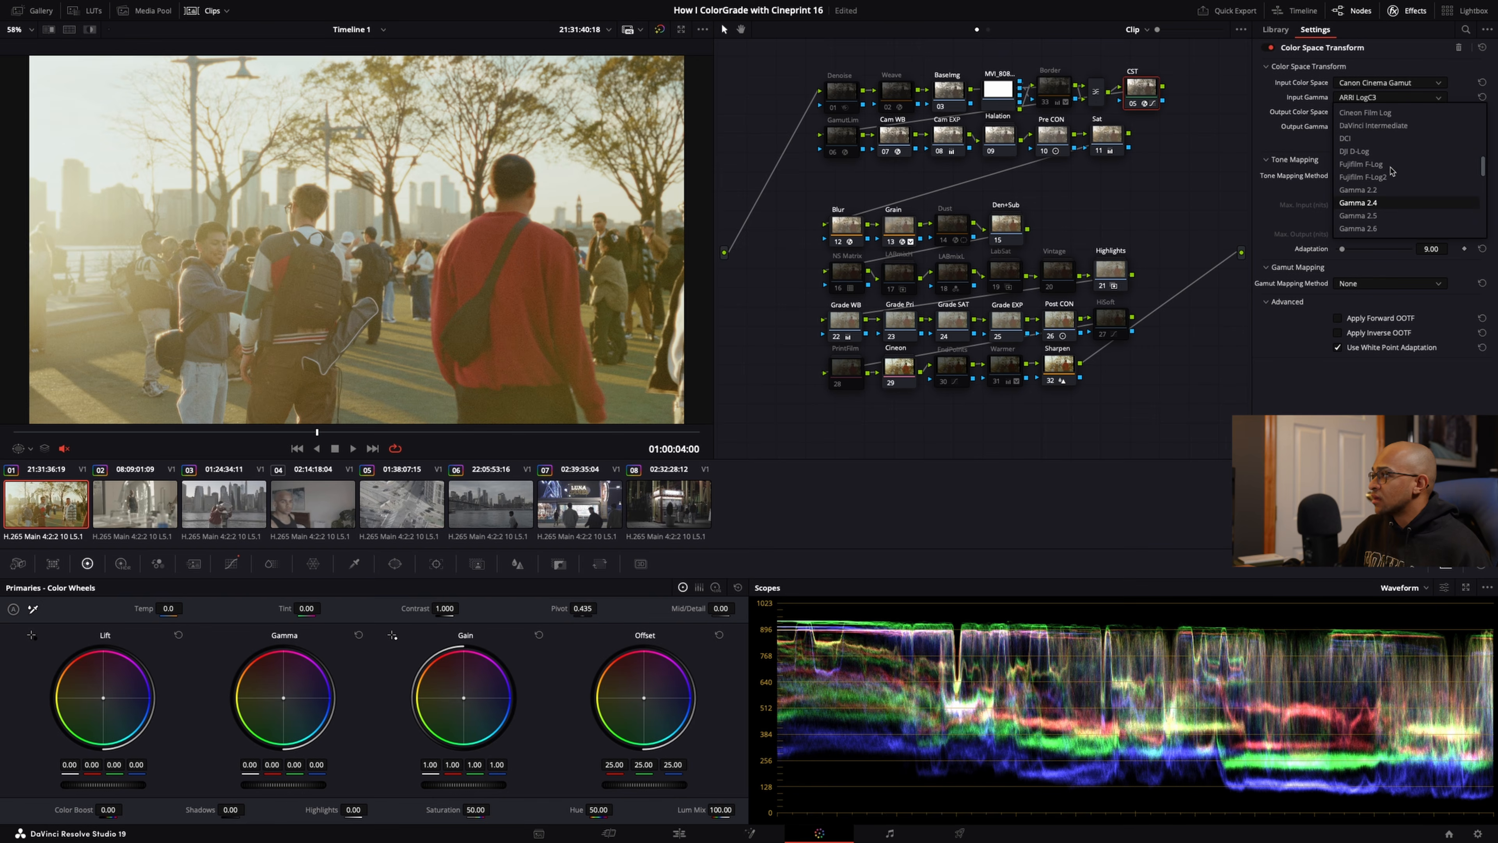
{"action": "scroll", "coordinate": [1386, 169], "scroll_direction": "up", "scroll_amount": 2}
{"action": "left_click", "coordinate": [1381, 166]}
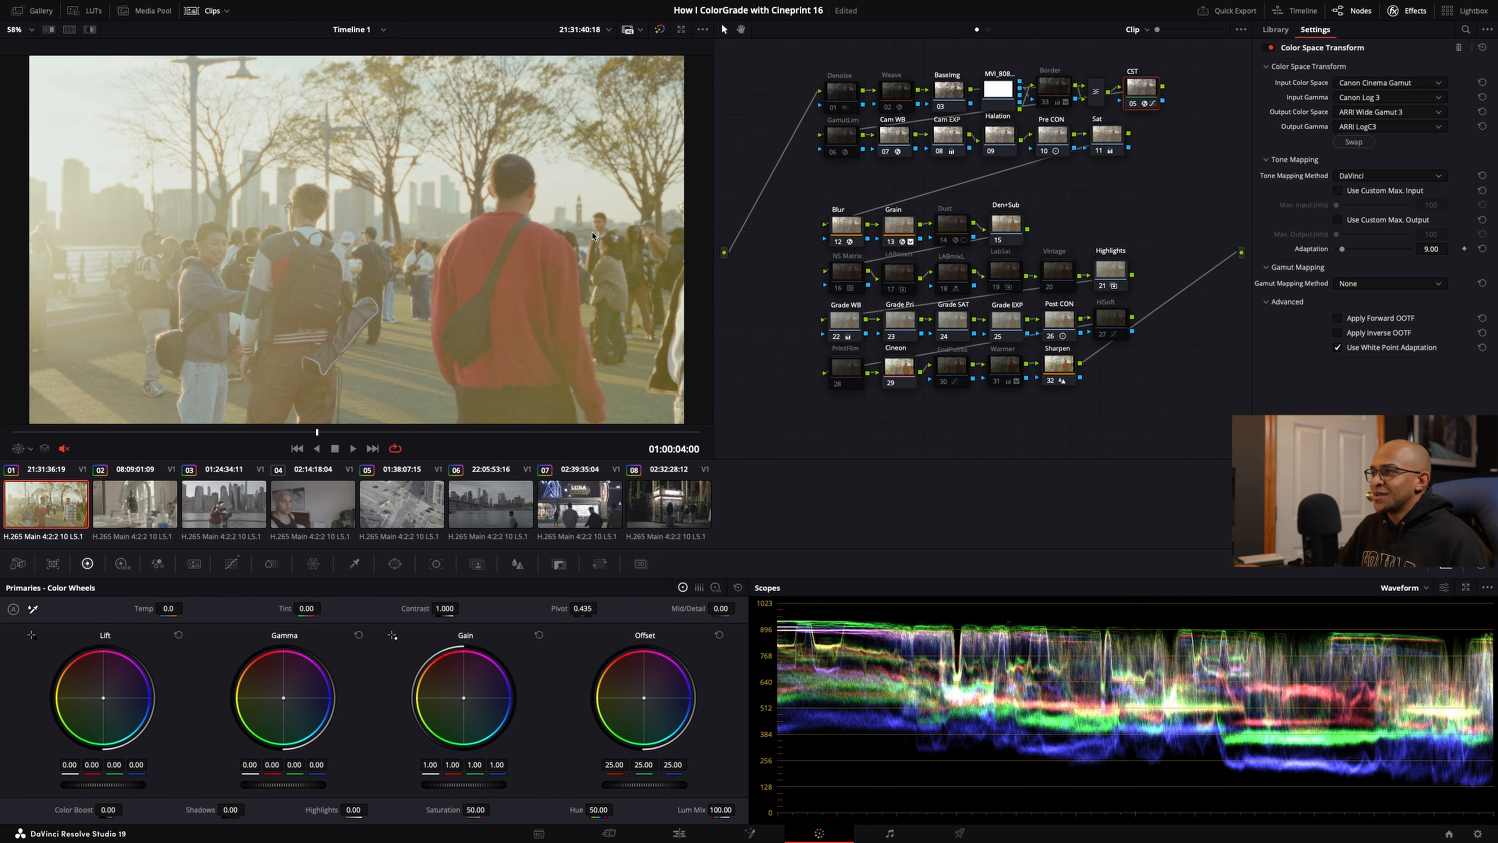
{"action": "left_click", "coordinate": [1391, 84]}
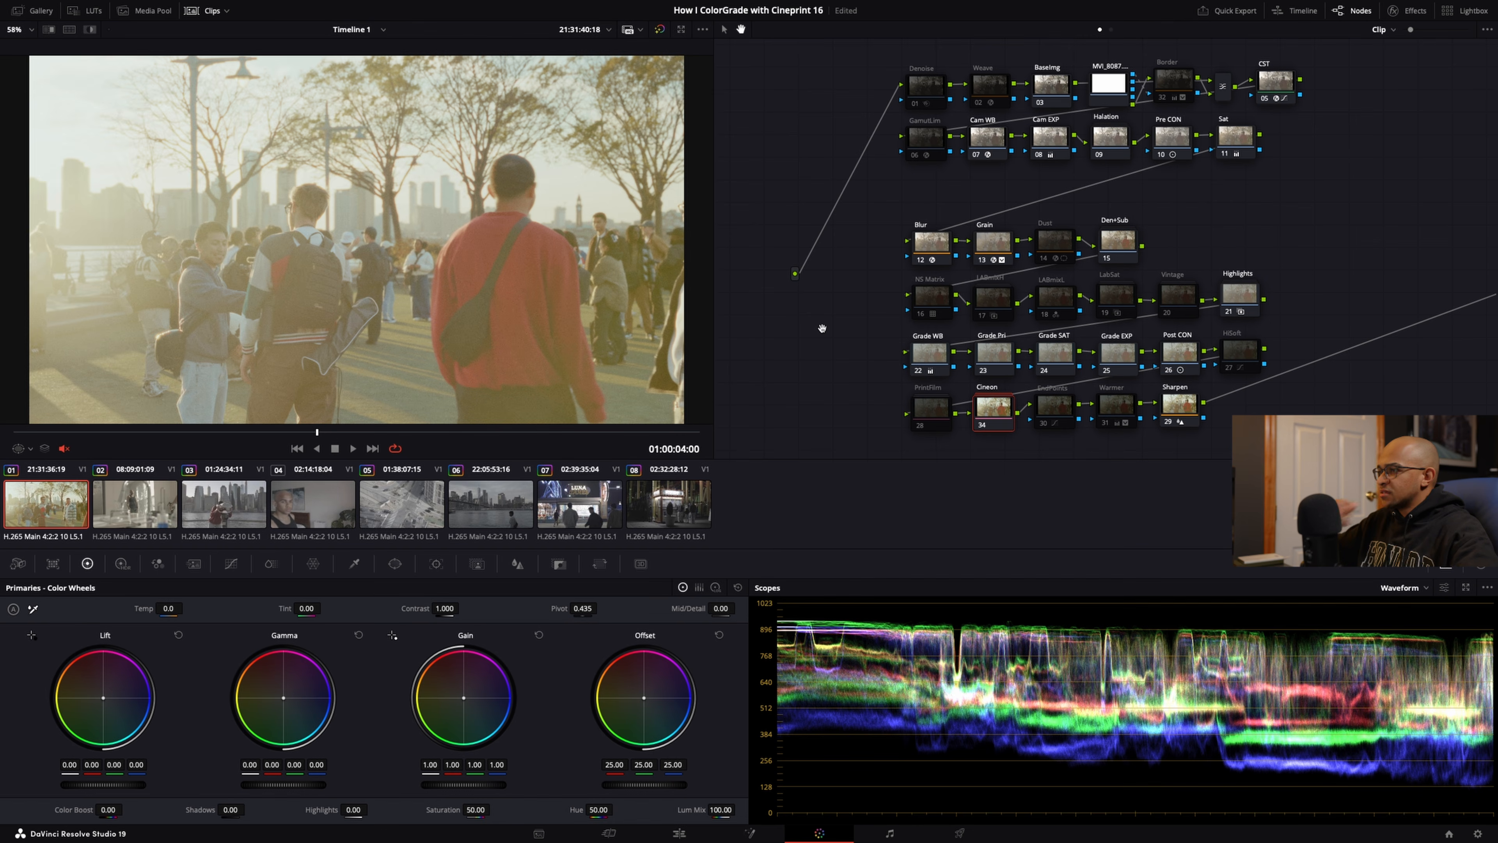
Step: Enable the Printfilm node and disable the Cineon node in the clip's node tree
{"action": "left_click", "coordinate": [918, 410]}
{"action": "key", "text": "super+d"}
{"action": "left_click", "coordinate": [994, 414]}
{"action": "key", "text": "super+d"}
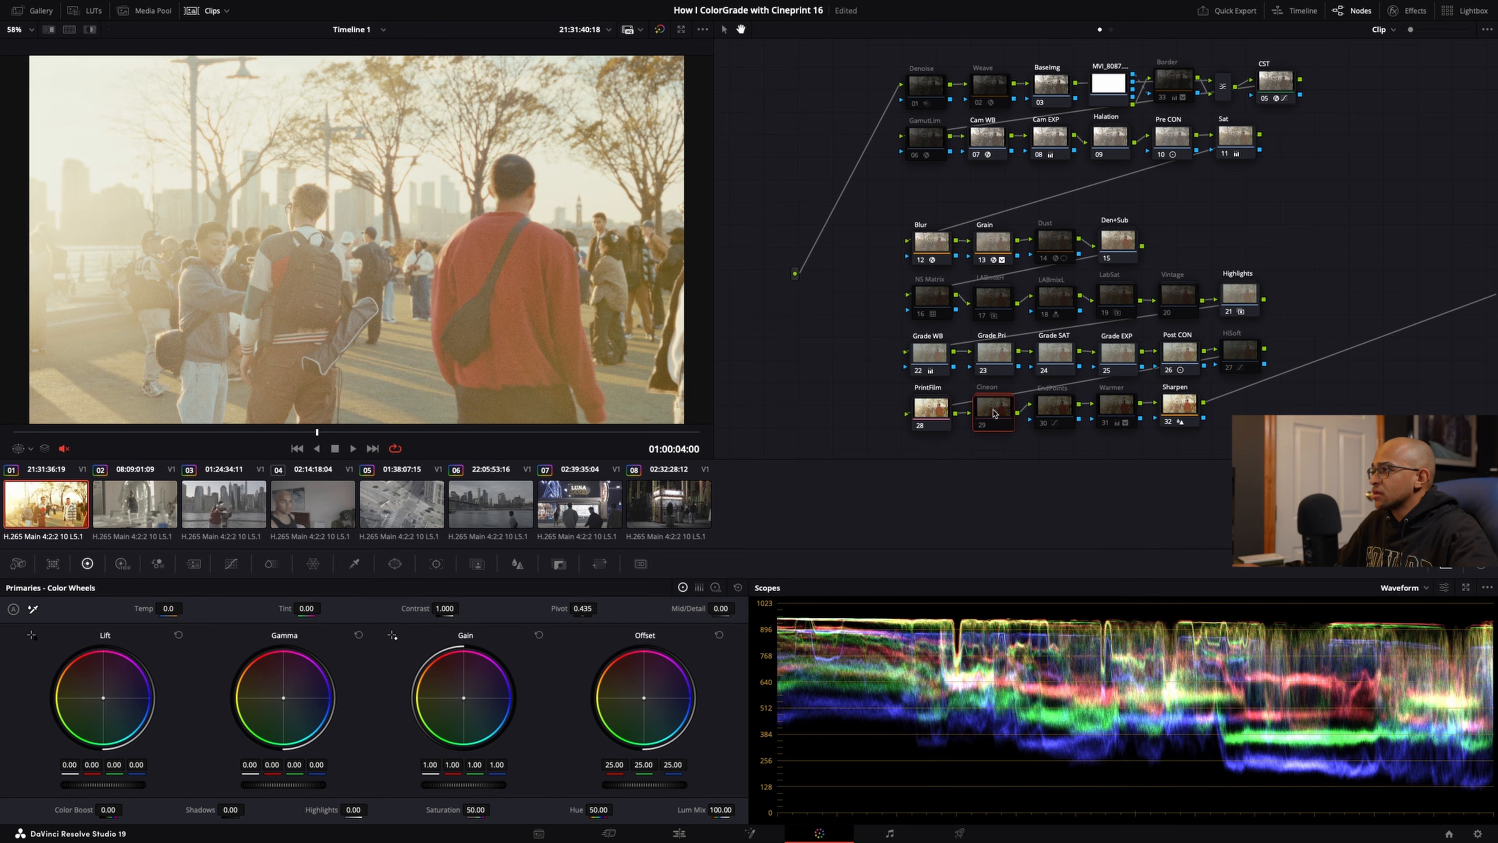
Step: Look inside the Printfilm compound node at its 2383 D60 print node, and return to the main node tree
{"action": "left_click", "coordinate": [942, 411]}
{"action": "right_click", "coordinate": [940, 413]}
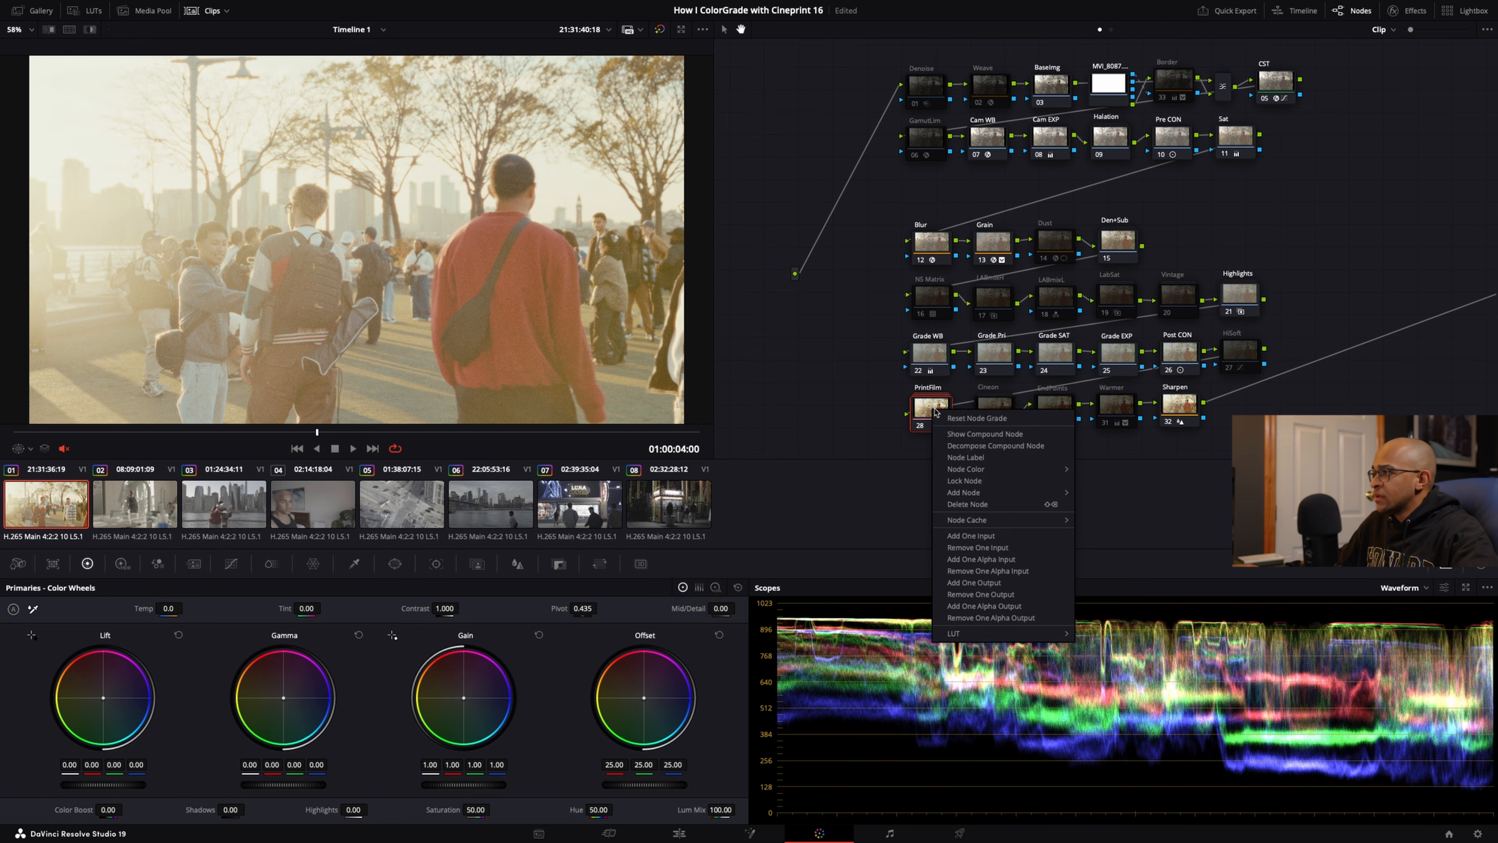
{"action": "left_click", "coordinate": [1011, 438]}
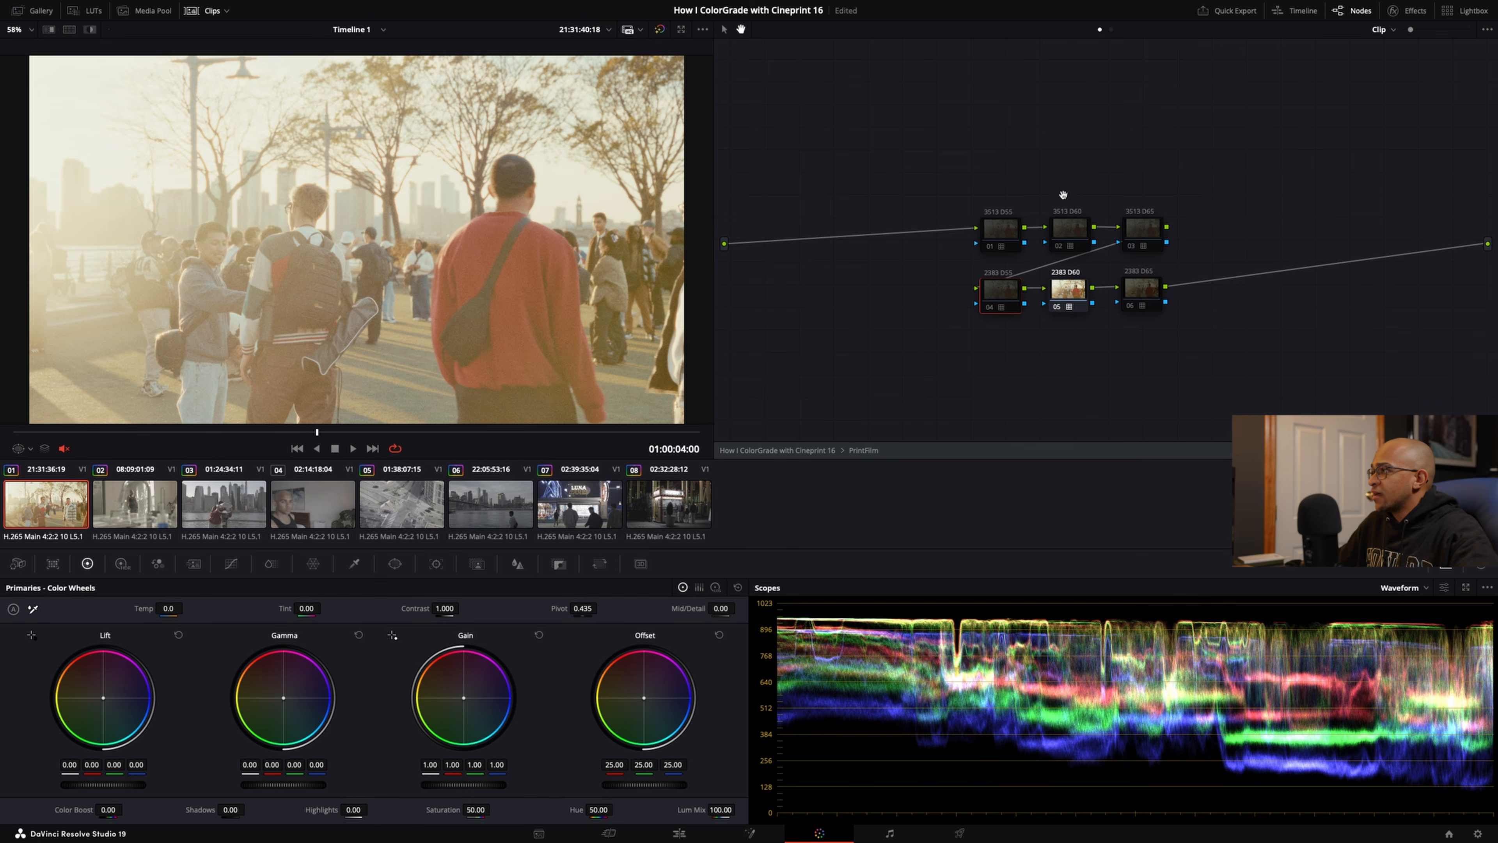
{"action": "left_click", "coordinate": [1085, 287]}
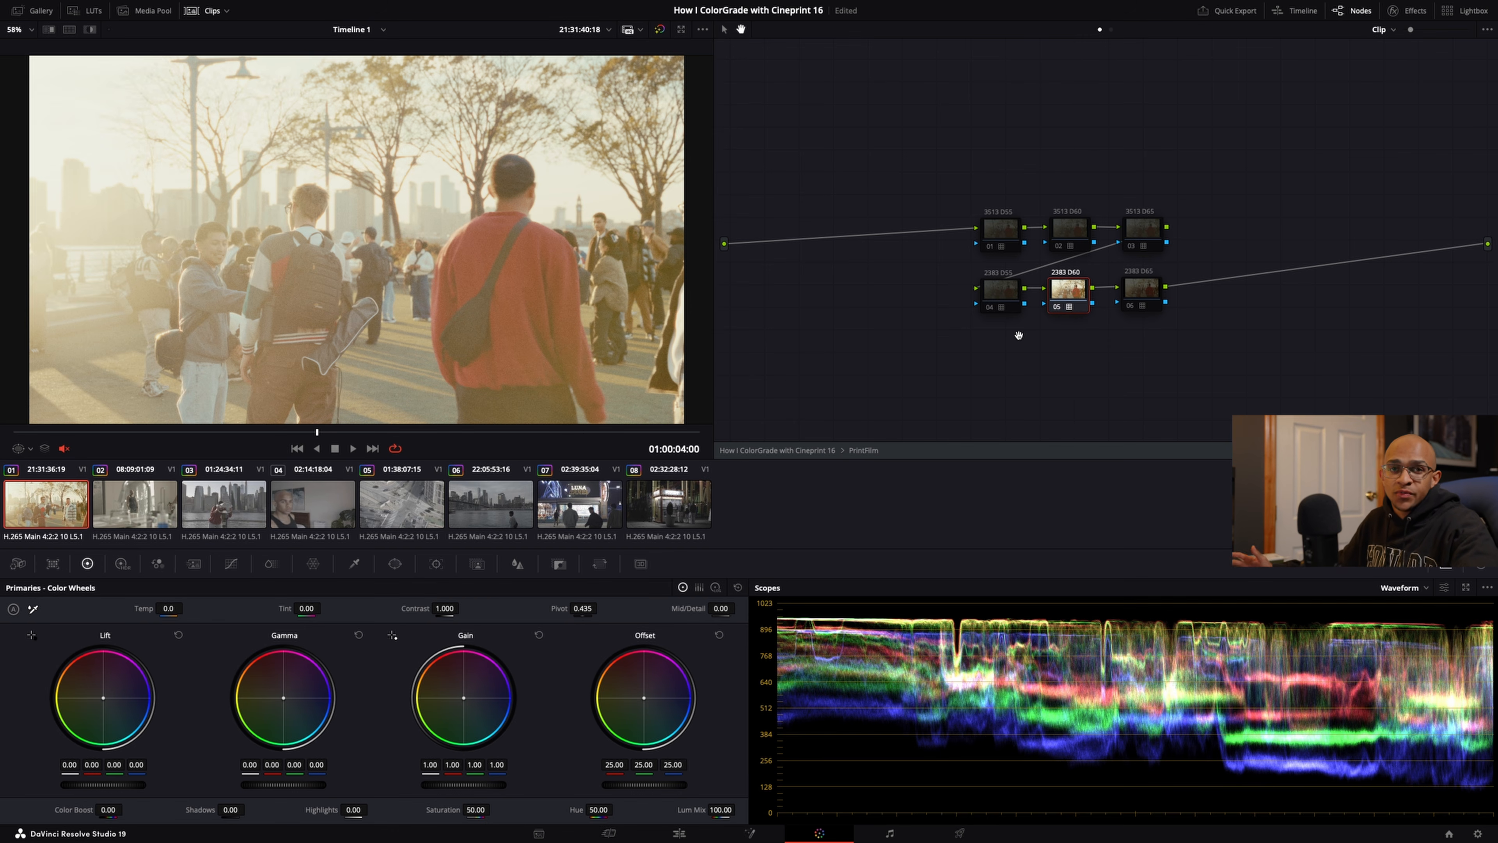
{"action": "left_click", "coordinate": [871, 451]}
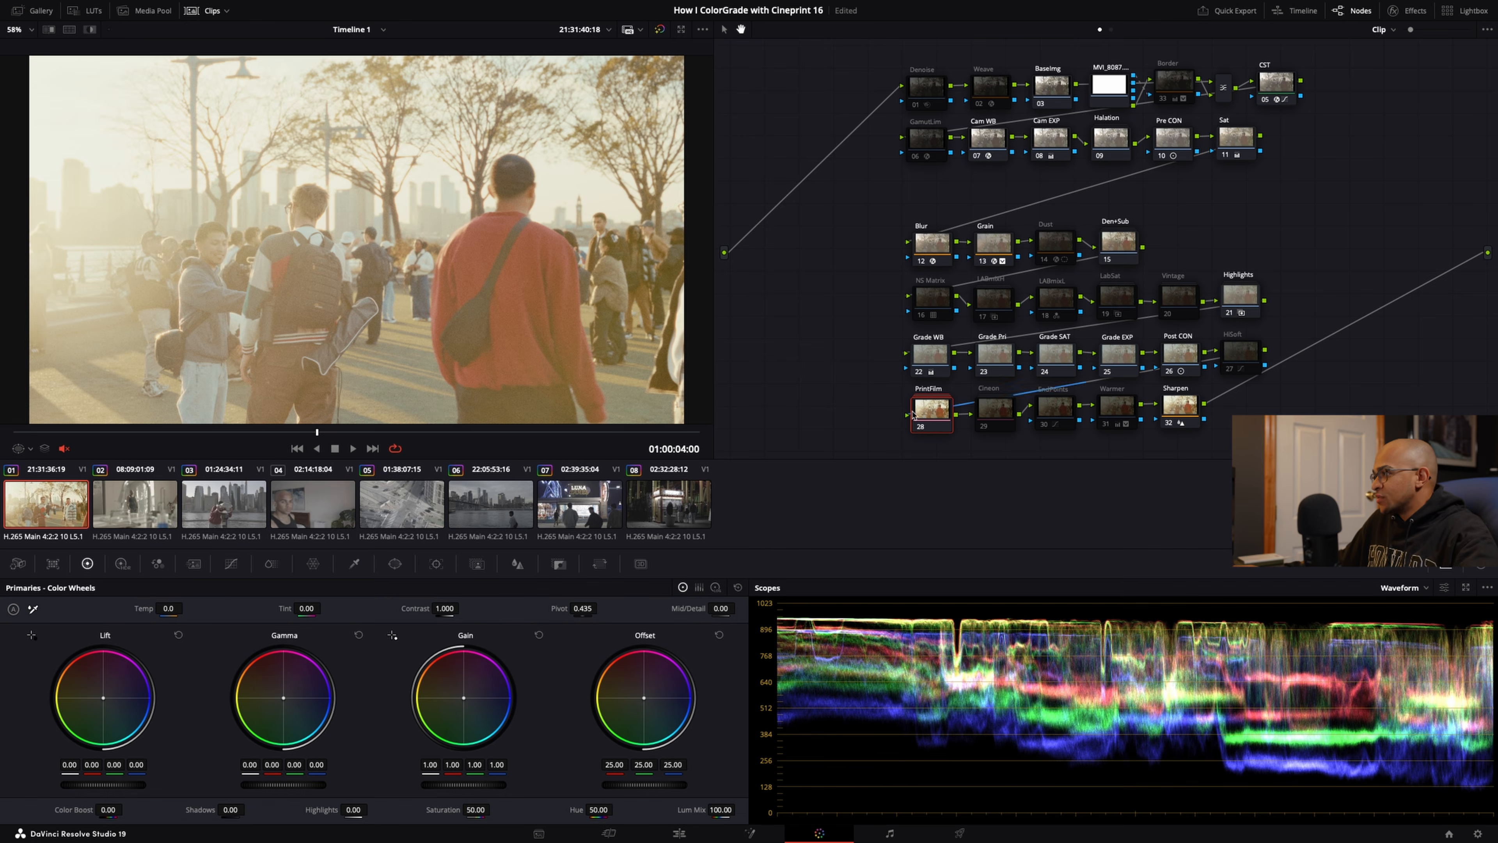
Step: Compare the image with the Cineon node switched on and off again
{"action": "left_click", "coordinate": [1000, 407]}
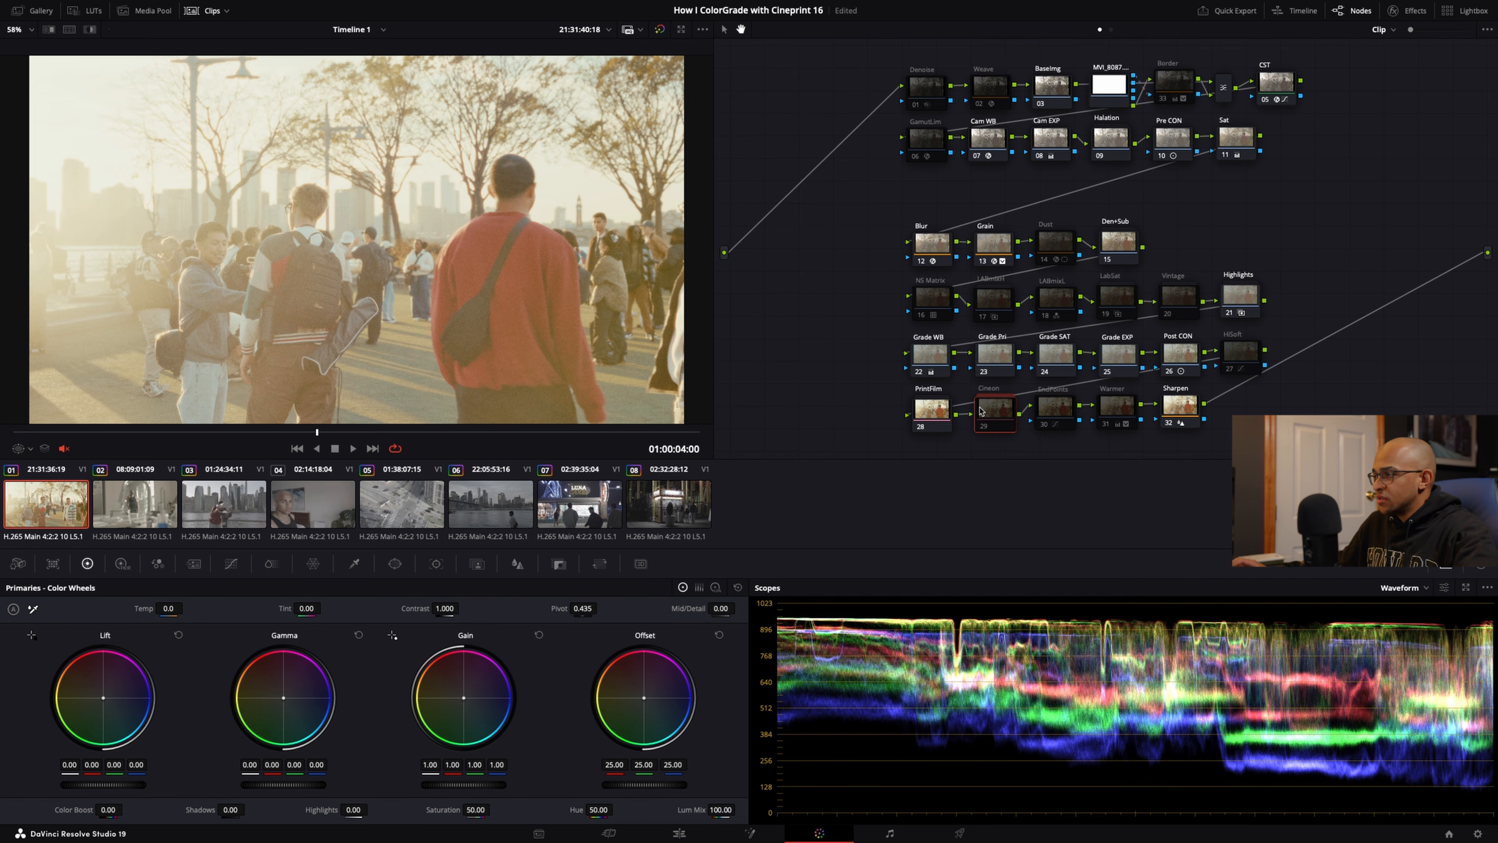
{"action": "key", "text": "ctrl+d"}
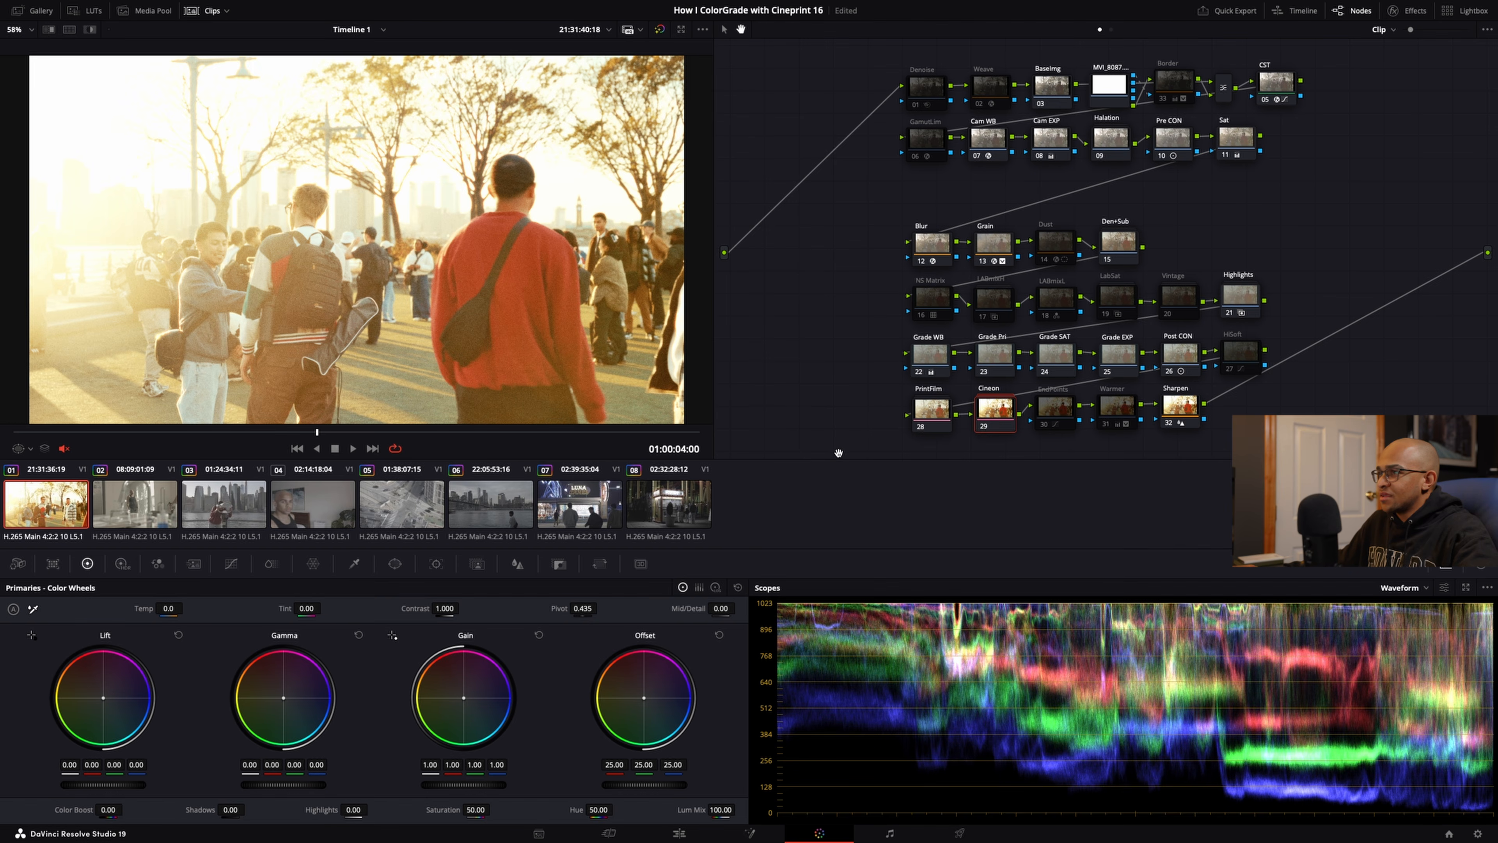
{"action": "key", "text": "ctrl+d"}
Step: Check that the scope uses the Waveform type with colorized RGB channels, and inspect the clip's levels
{"action": "left_click", "coordinate": [1408, 588]}
{"action": "left_click", "coordinate": [1411, 589]}
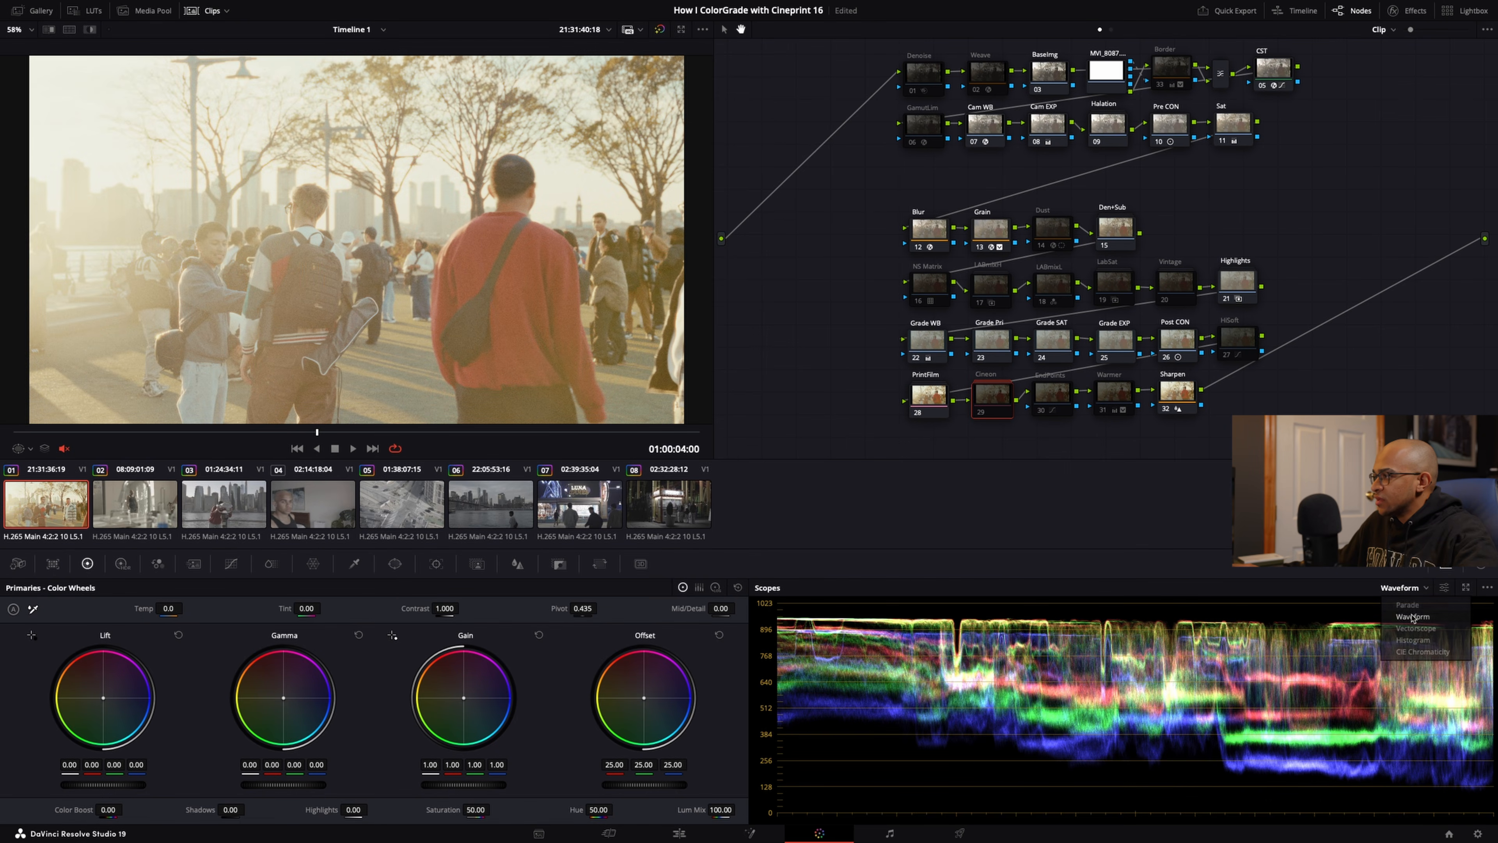
{"action": "left_click", "coordinate": [1413, 590]}
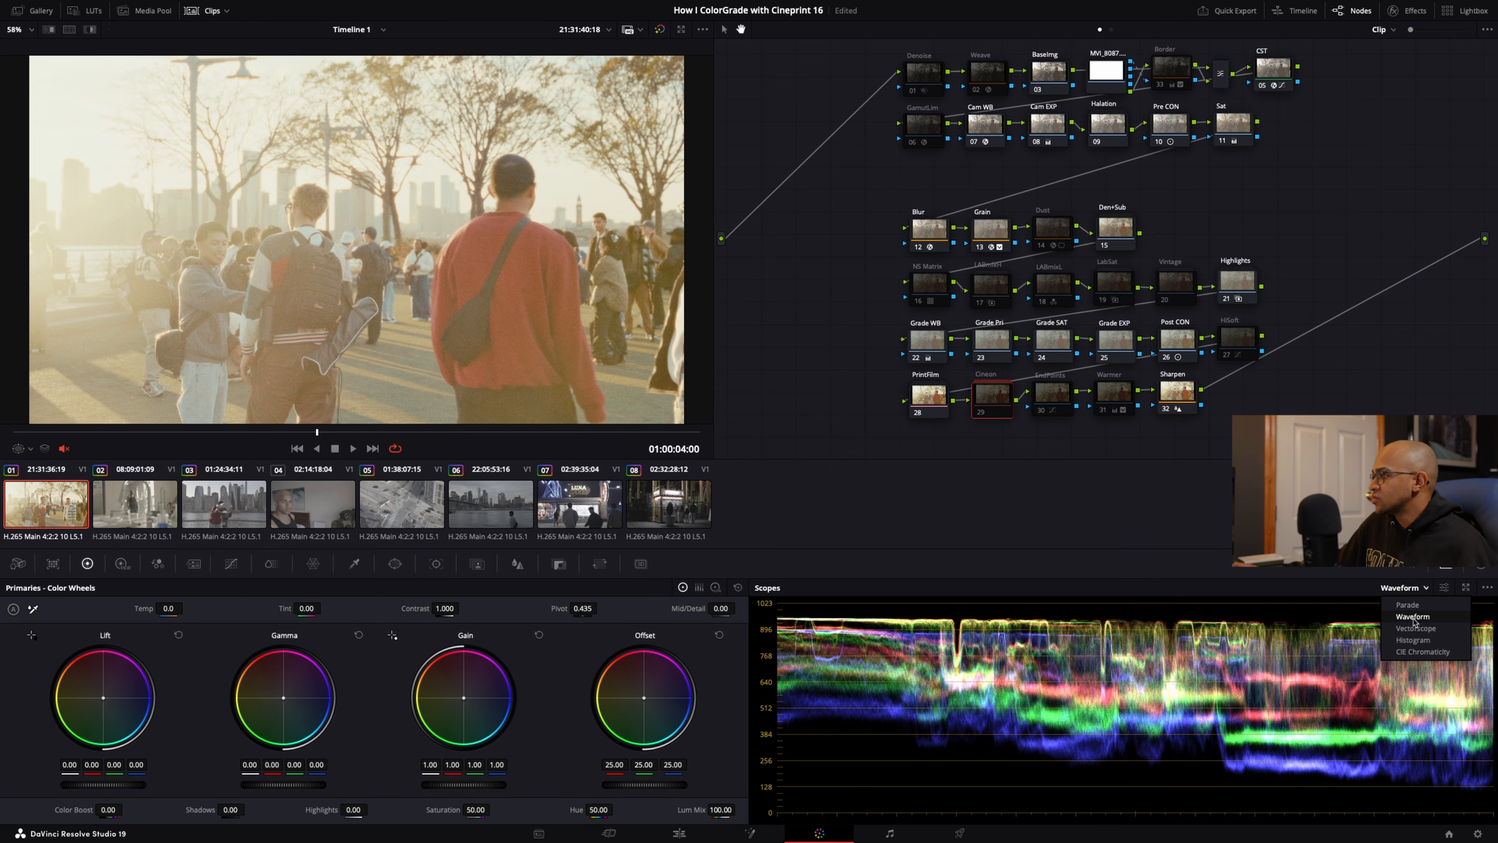
{"action": "left_click", "coordinate": [1413, 618]}
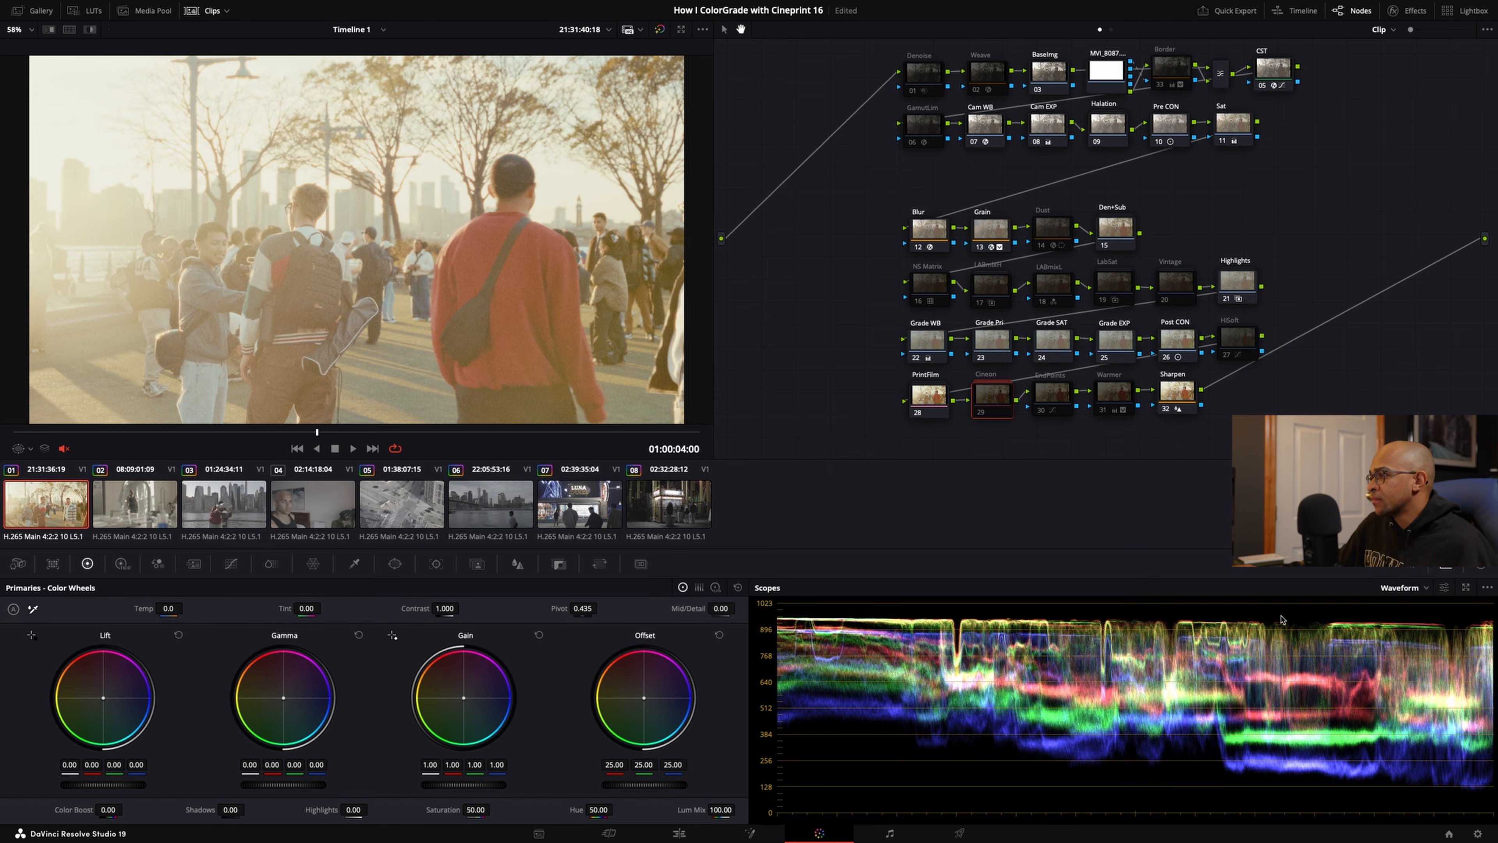
{"action": "left_click", "coordinate": [1447, 589]}
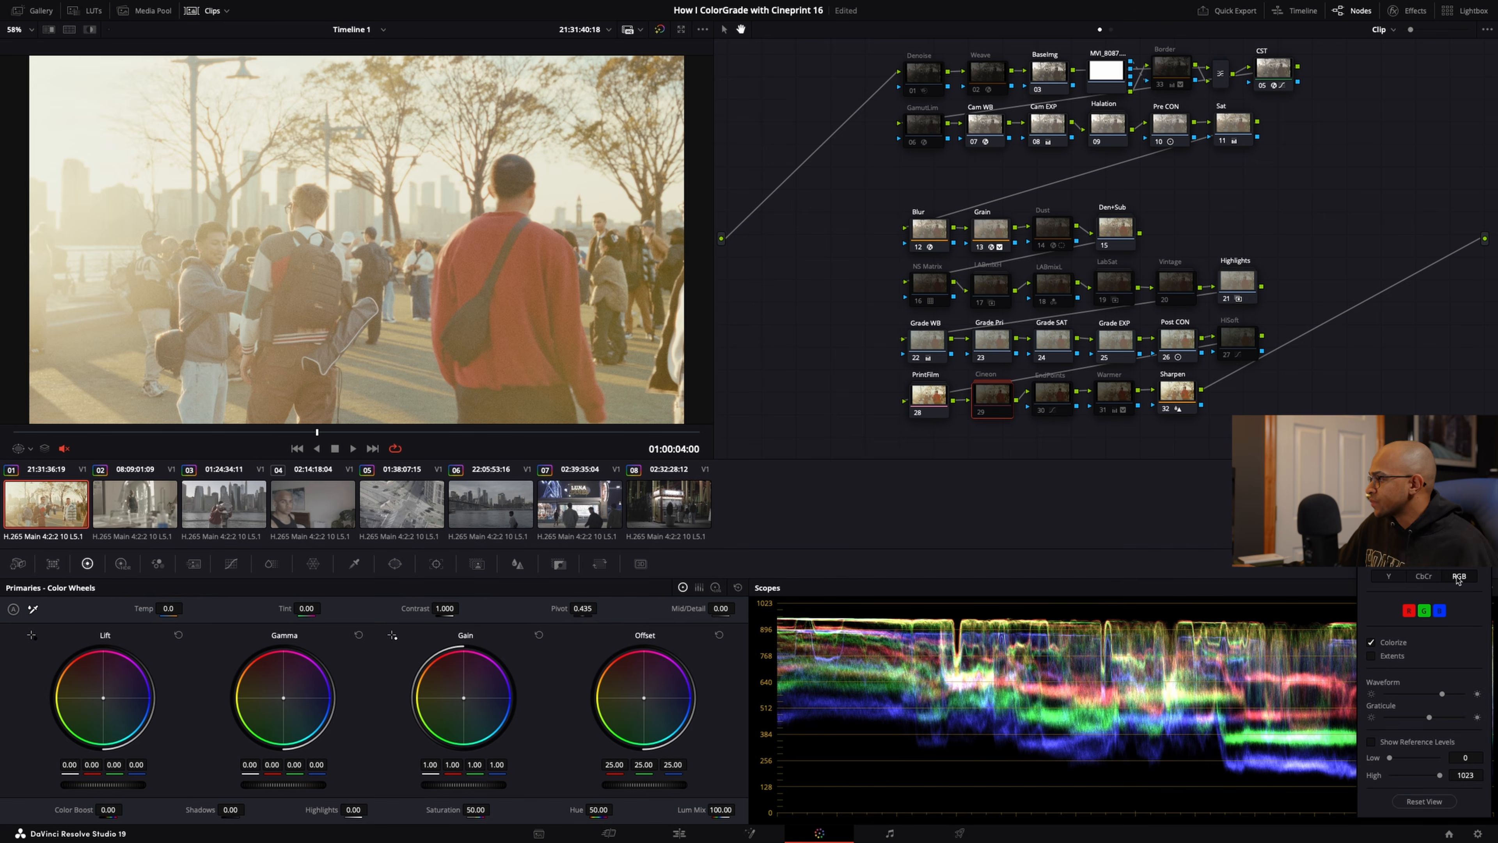
{"action": "left_click", "coordinate": [1372, 642]}
{"action": "left_click", "coordinate": [1372, 643]}
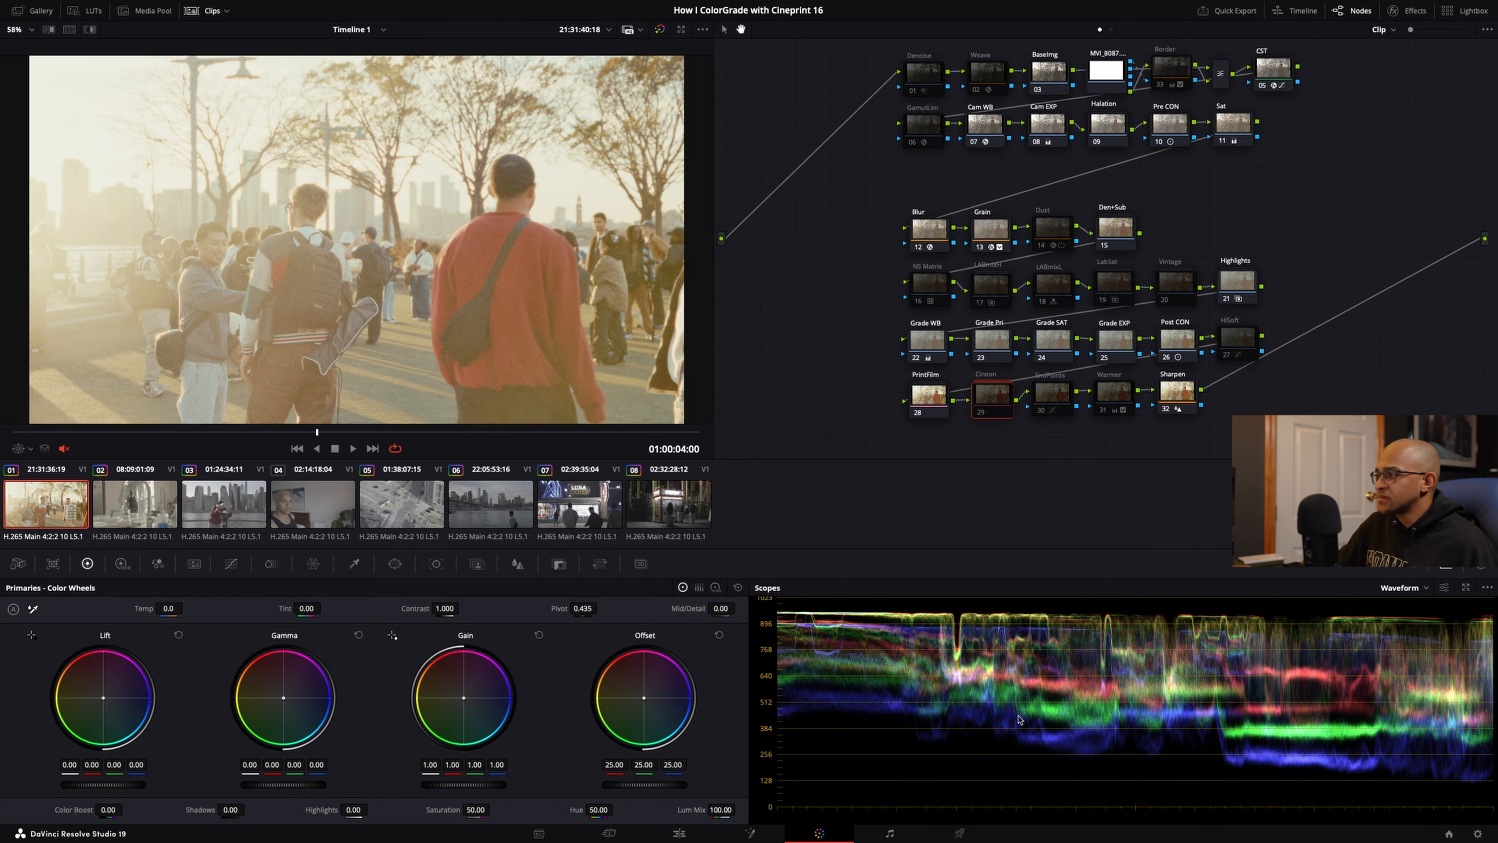
{"action": "scroll", "coordinate": [910, 669], "scroll_direction": "down", "scroll_amount": 1}
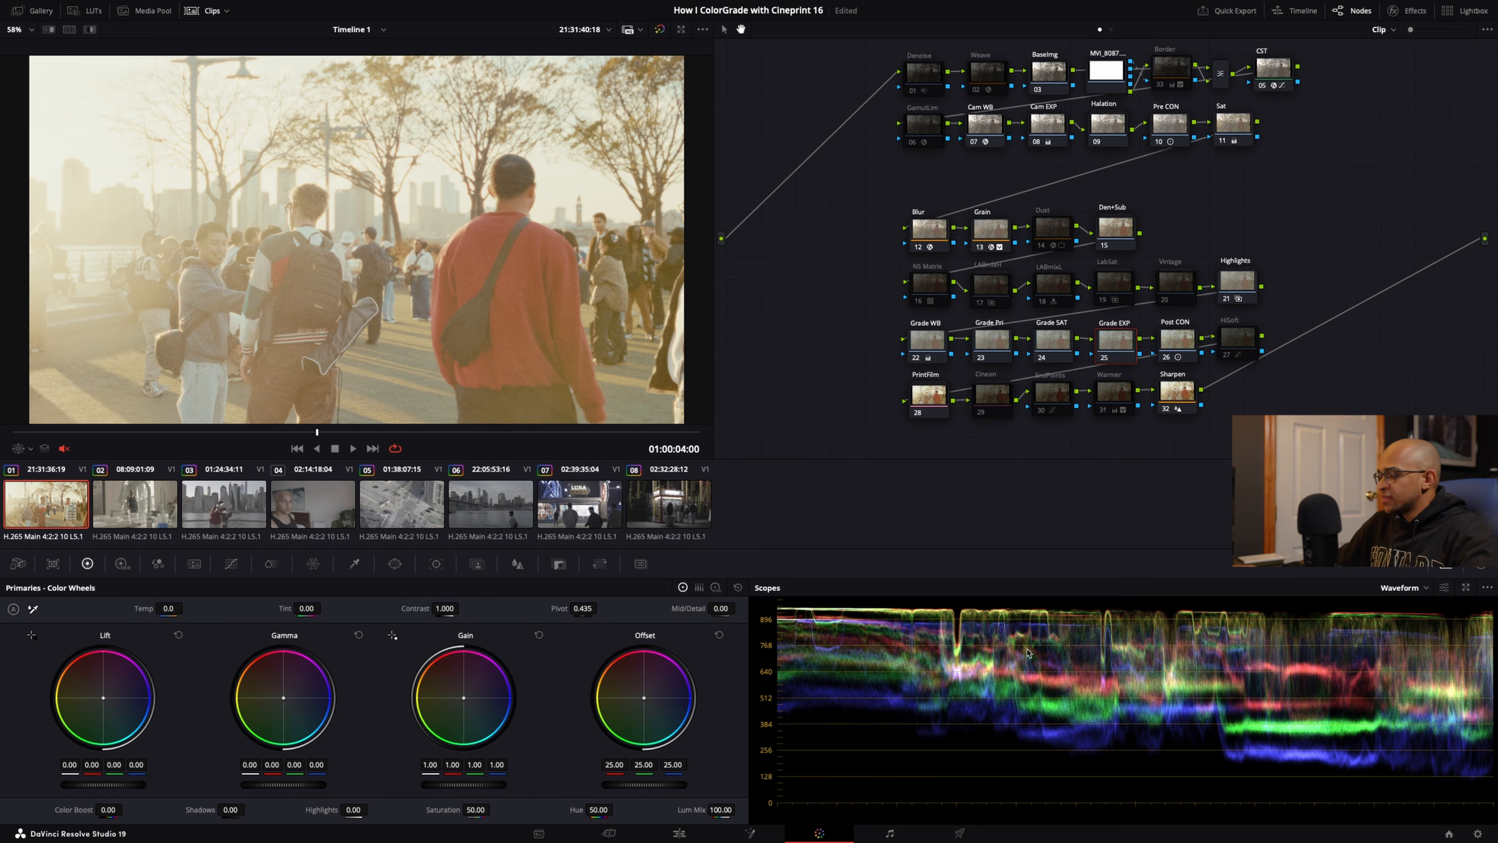
Step: Disable the Blur, Grain and Halation nodes
{"action": "left_click", "coordinate": [928, 236]}
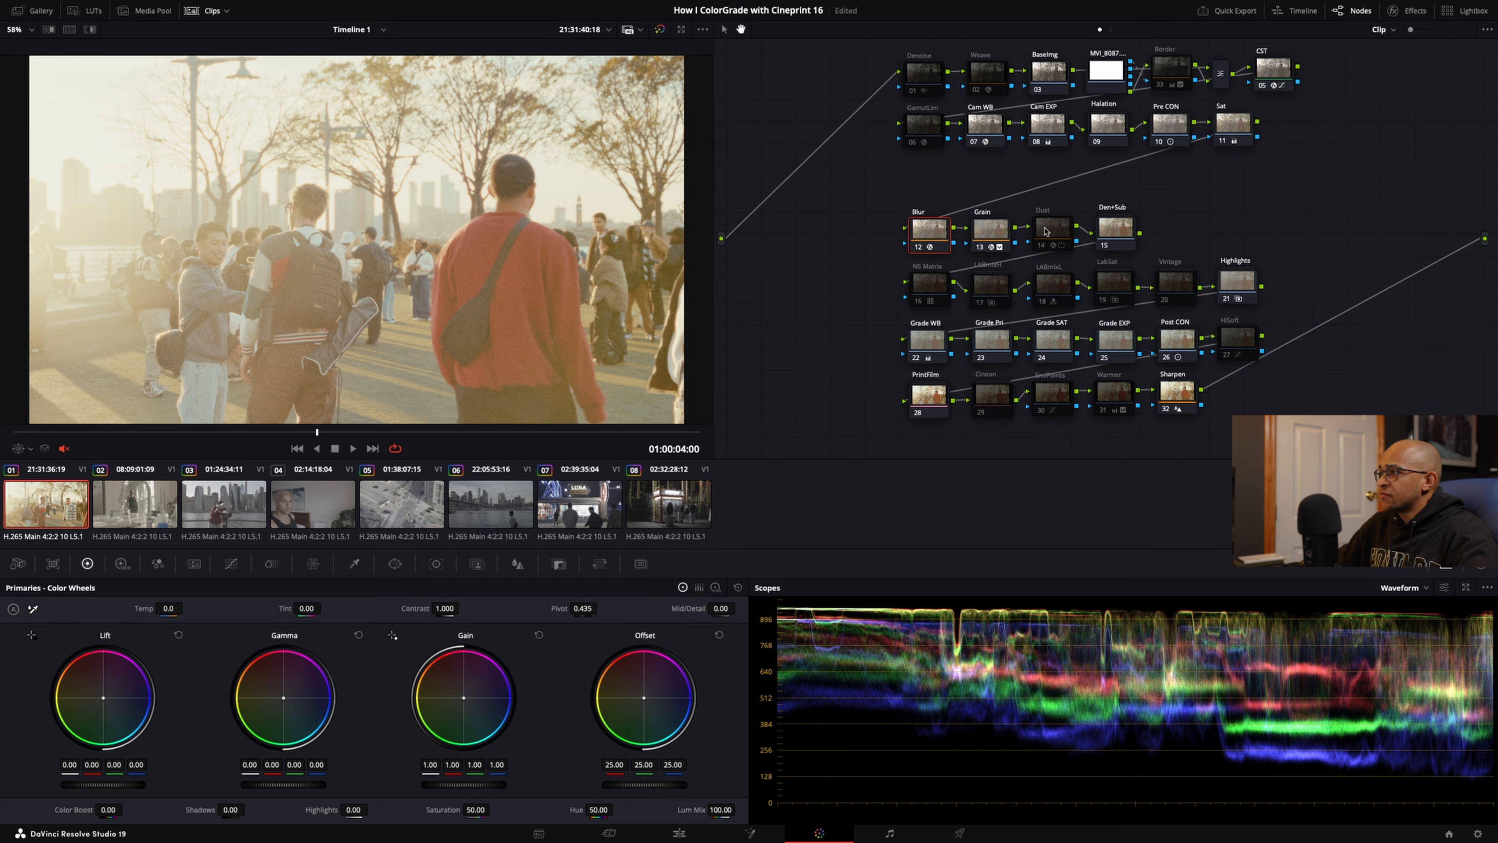
{"action": "left_click", "coordinate": [989, 235]}
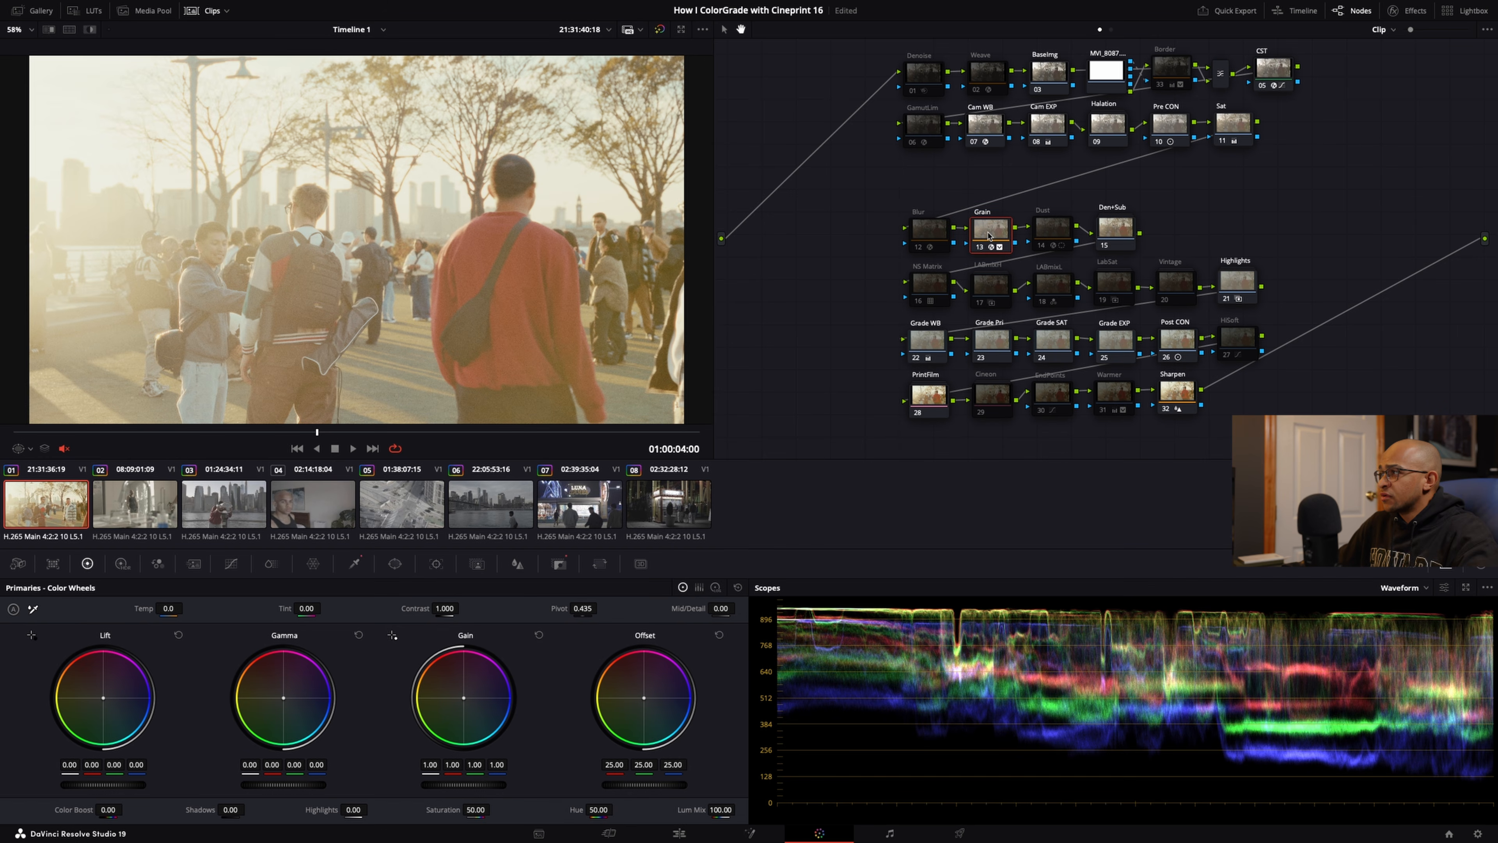
{"action": "left_click", "coordinate": [1123, 130]}
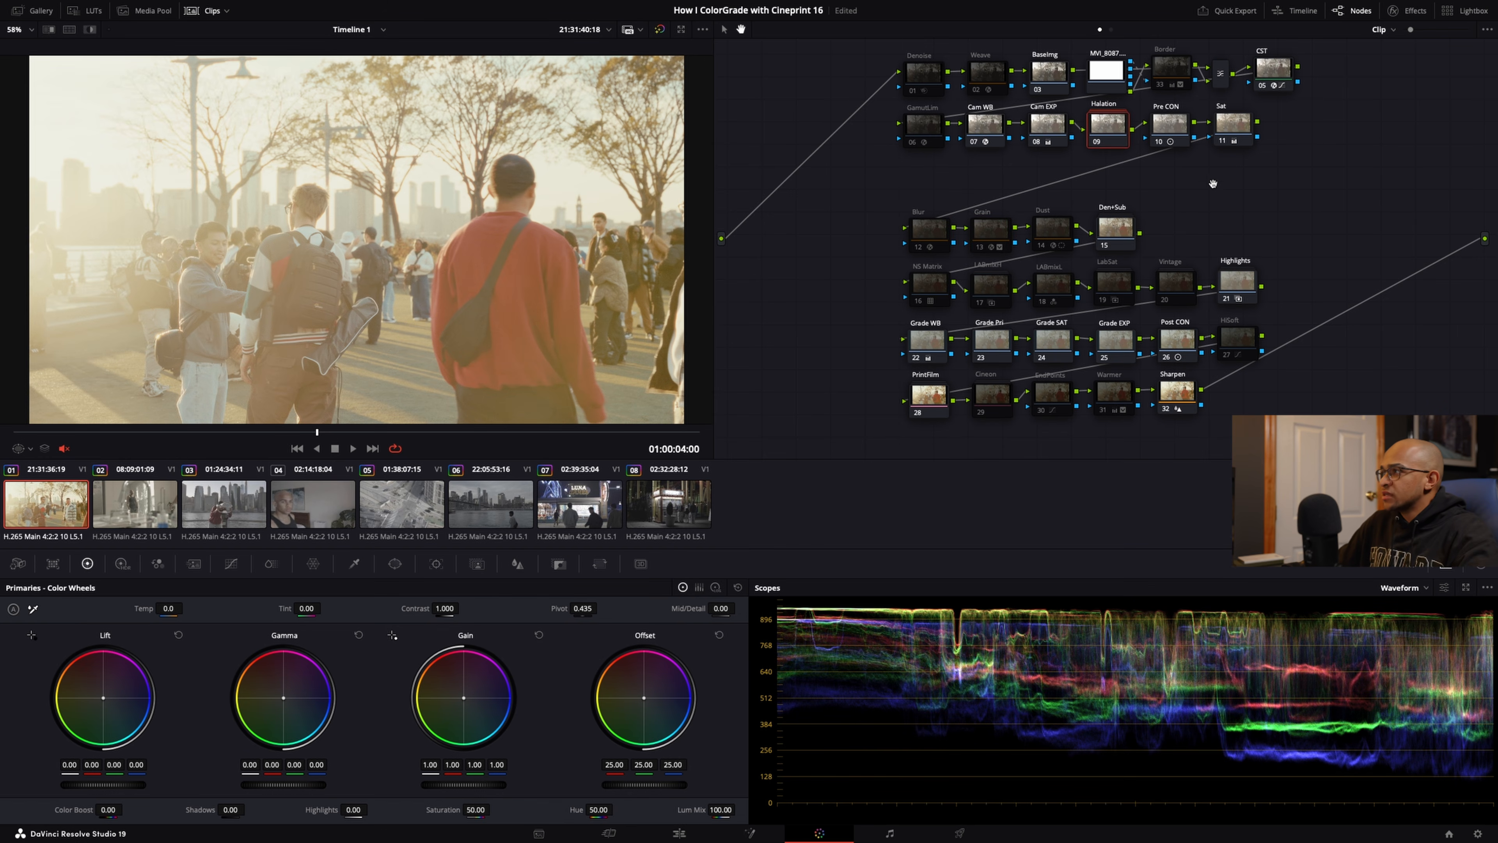
{"action": "key", "text": "ctrl+d"}
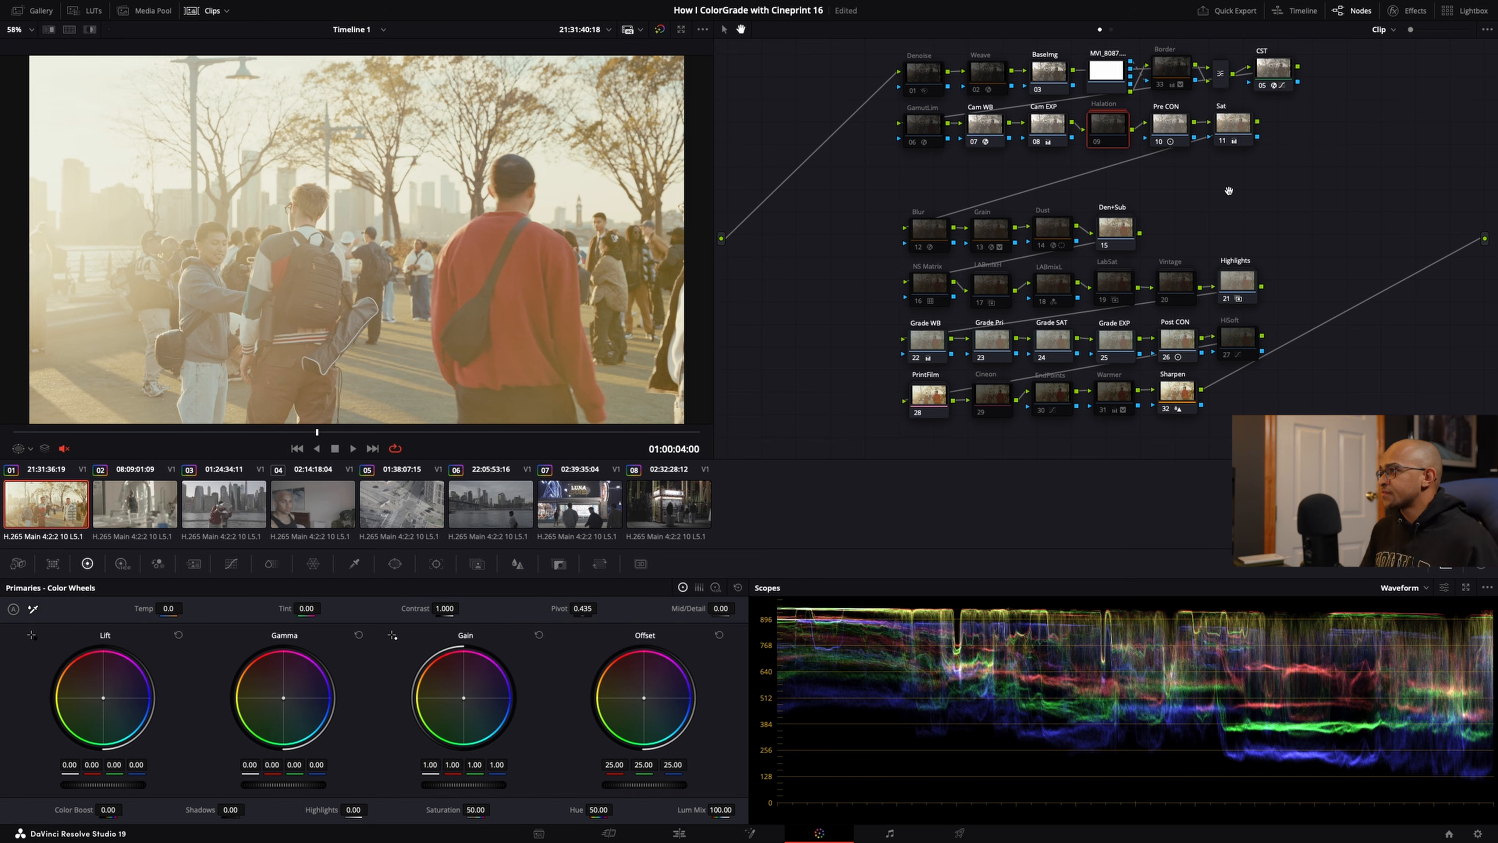
Step: On the Grade EXP node, lower the master Lift to -0.08 and set the master Gain to 1.04
{"action": "left_click", "coordinate": [1115, 340]}
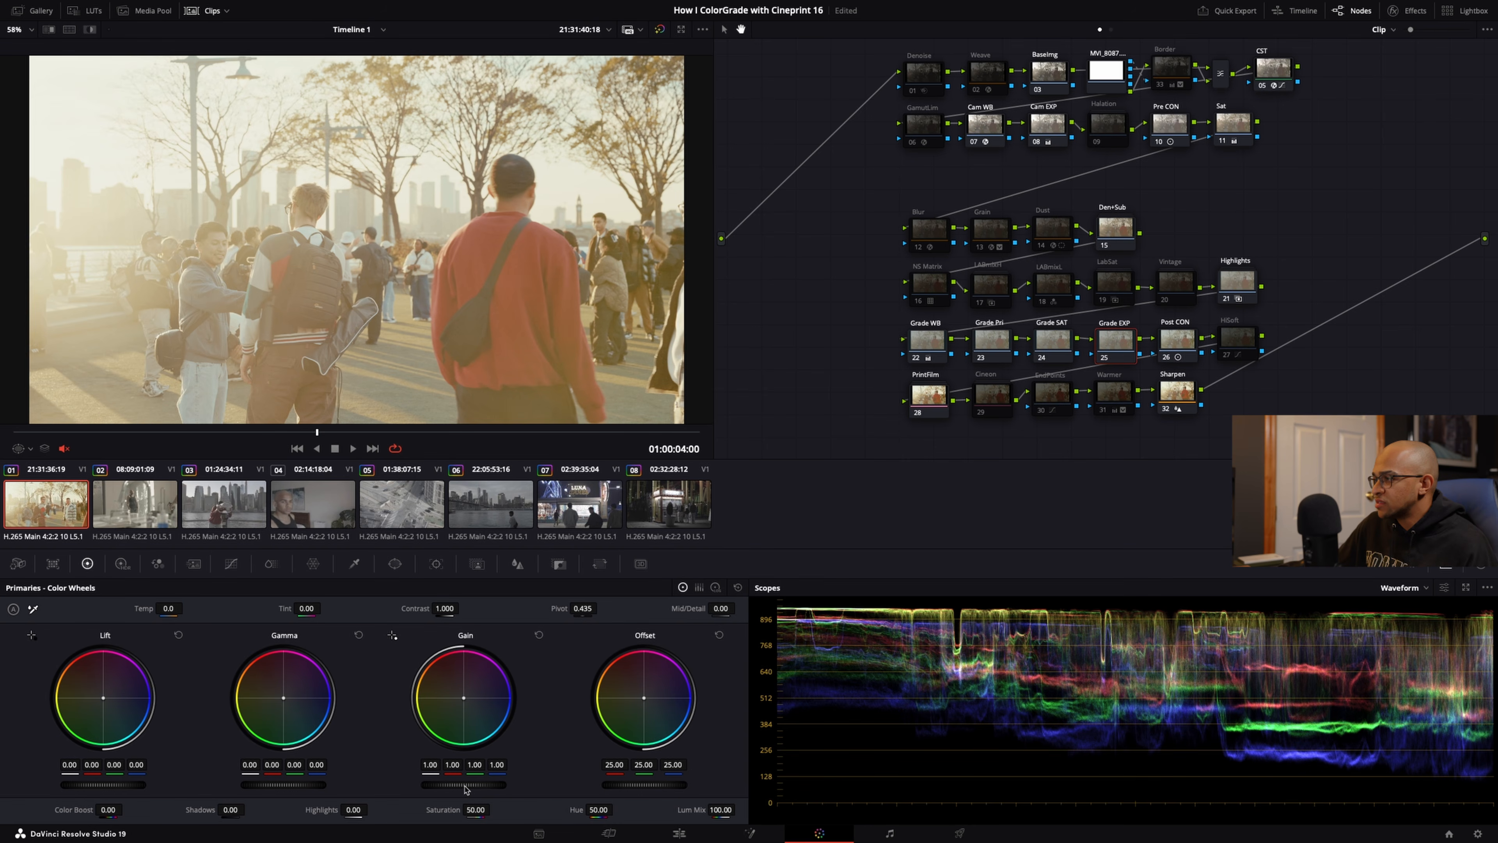
{"action": "left_click_drag", "start_coordinate": [464, 784], "coordinate": [453, 784]}
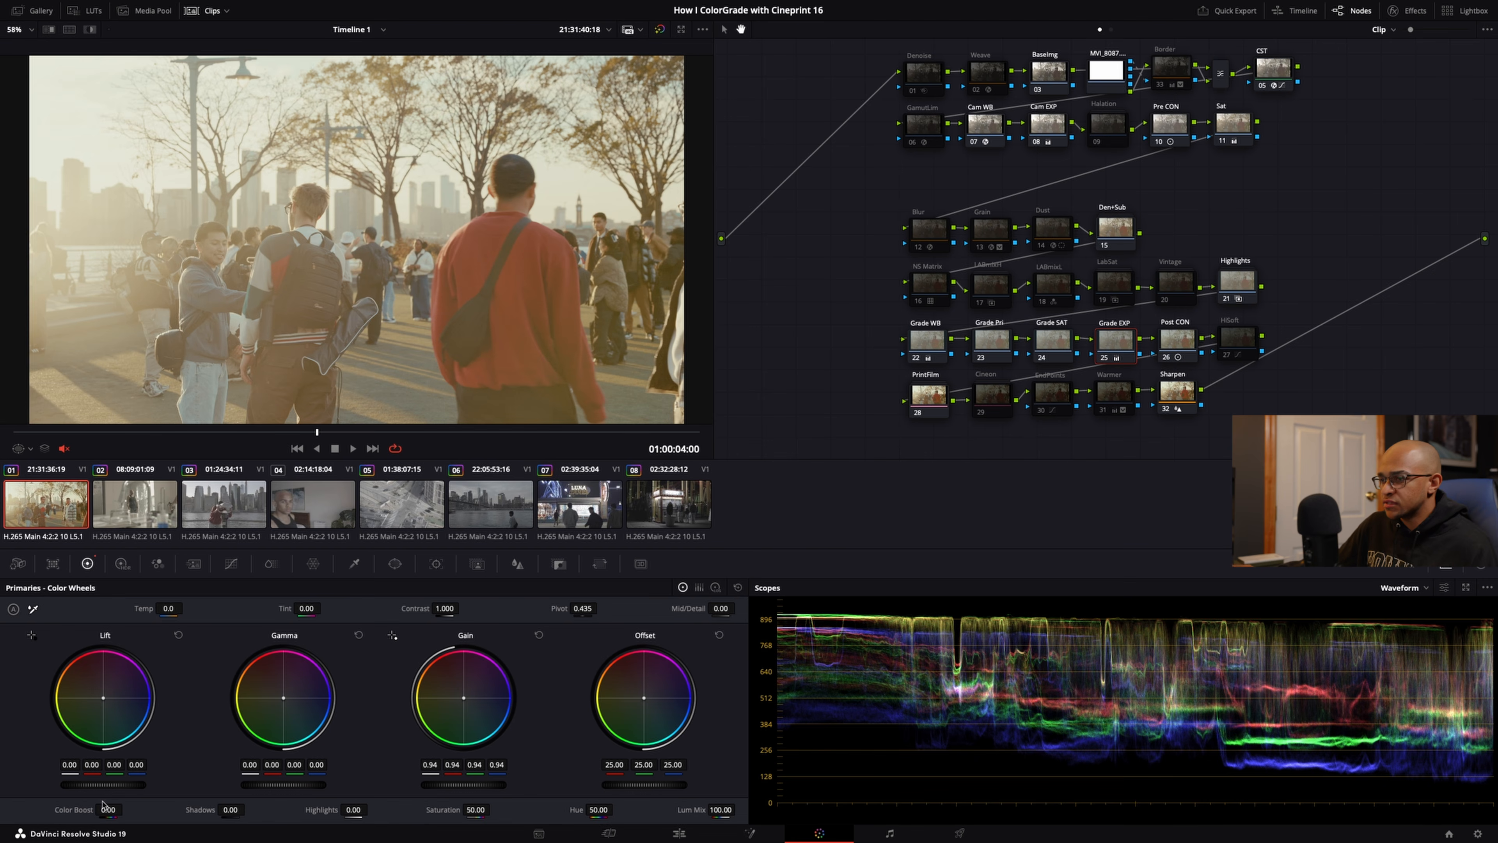
{"action": "left_click_drag", "start_coordinate": [131, 790], "coordinate": [67, 789]}
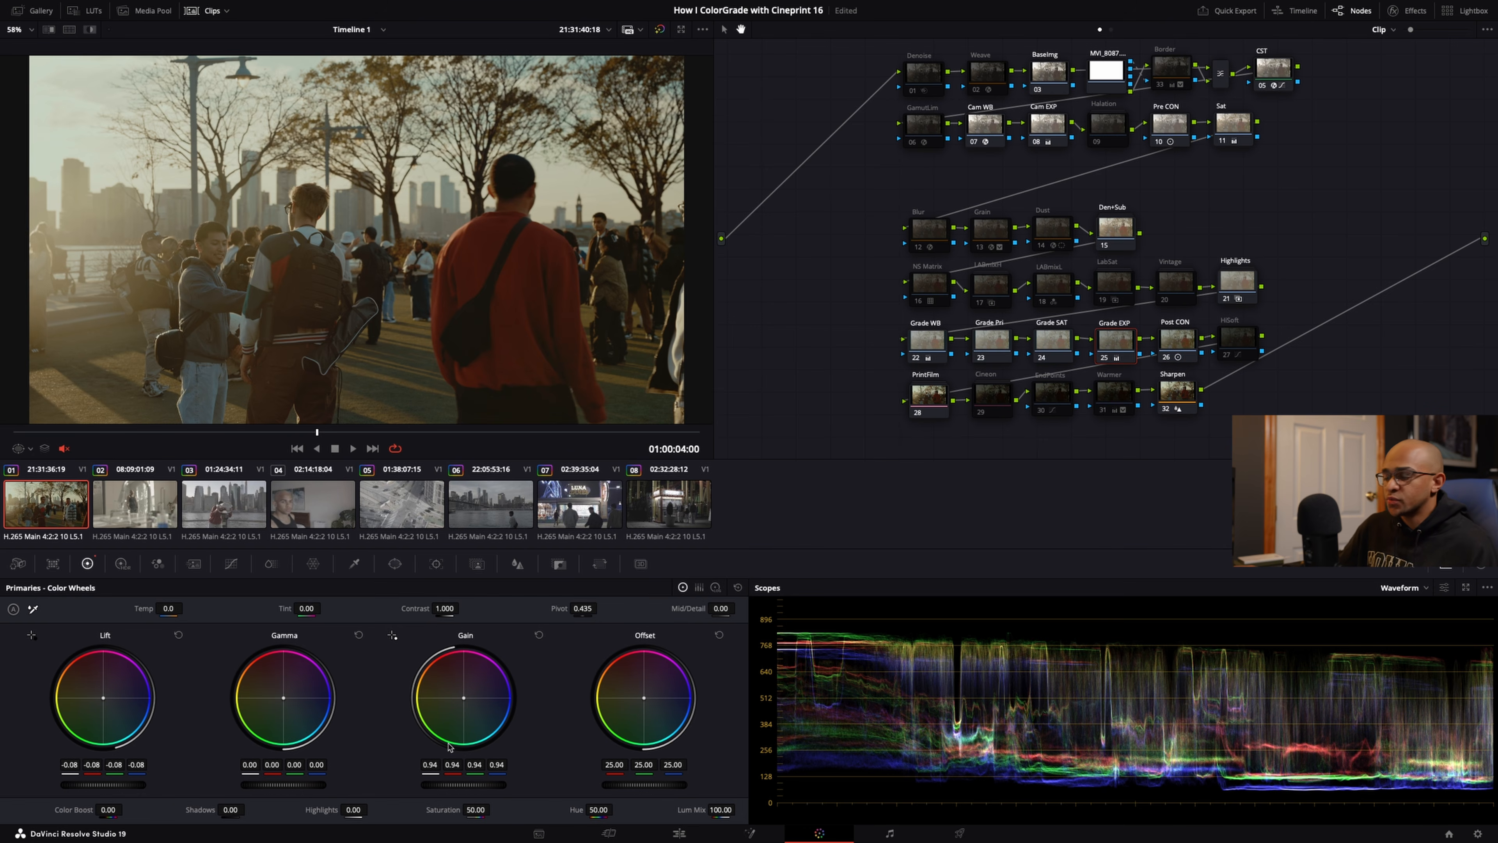
{"action": "left_click_drag", "start_coordinate": [452, 788], "coordinate": [494, 788]}
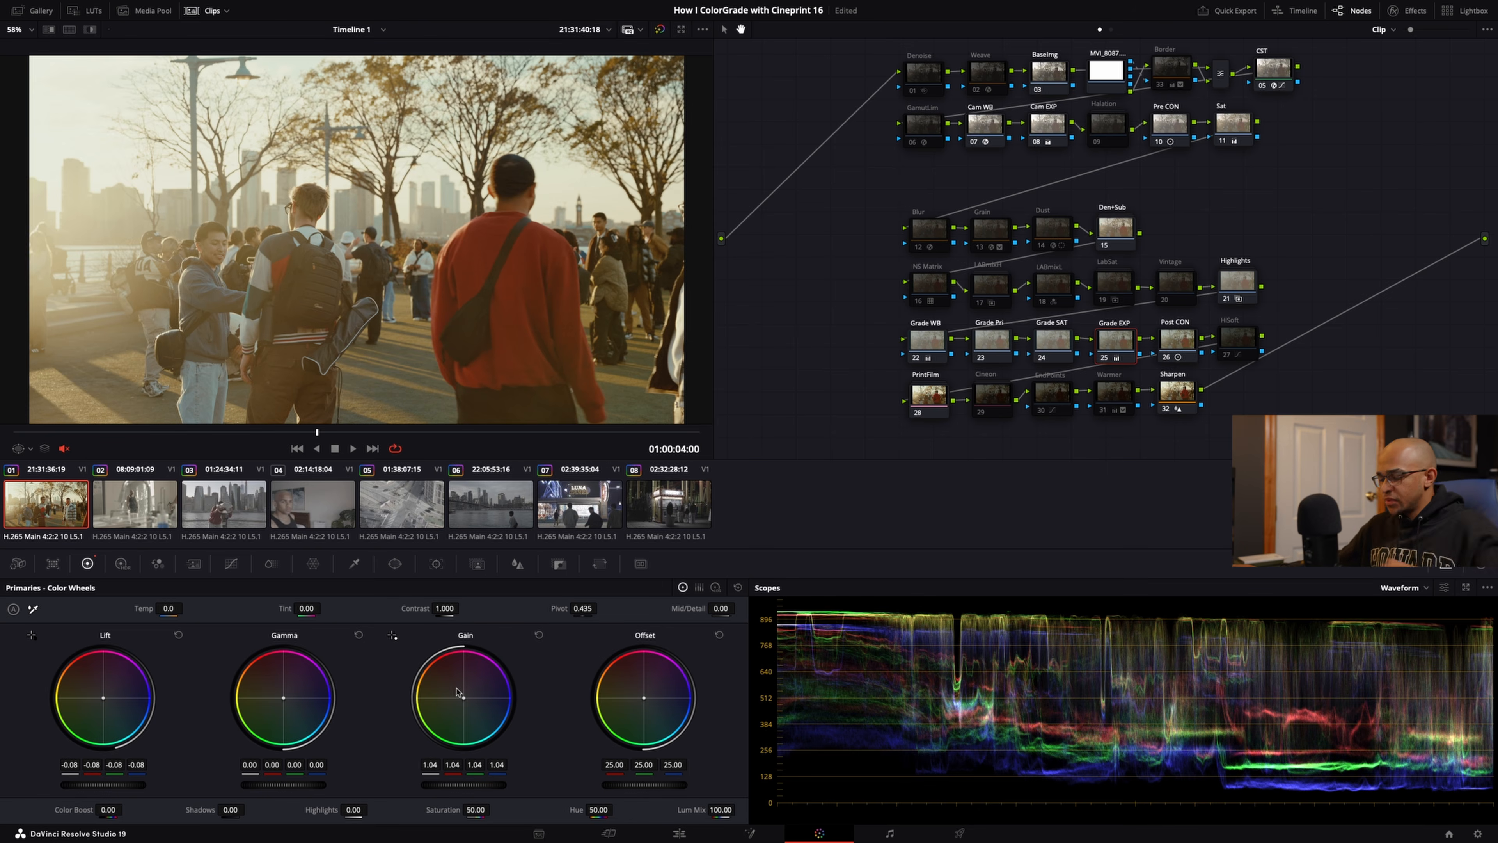
Step: Play the clip in full screen to review the current grade
{"action": "key", "text": "ctrl+f"}
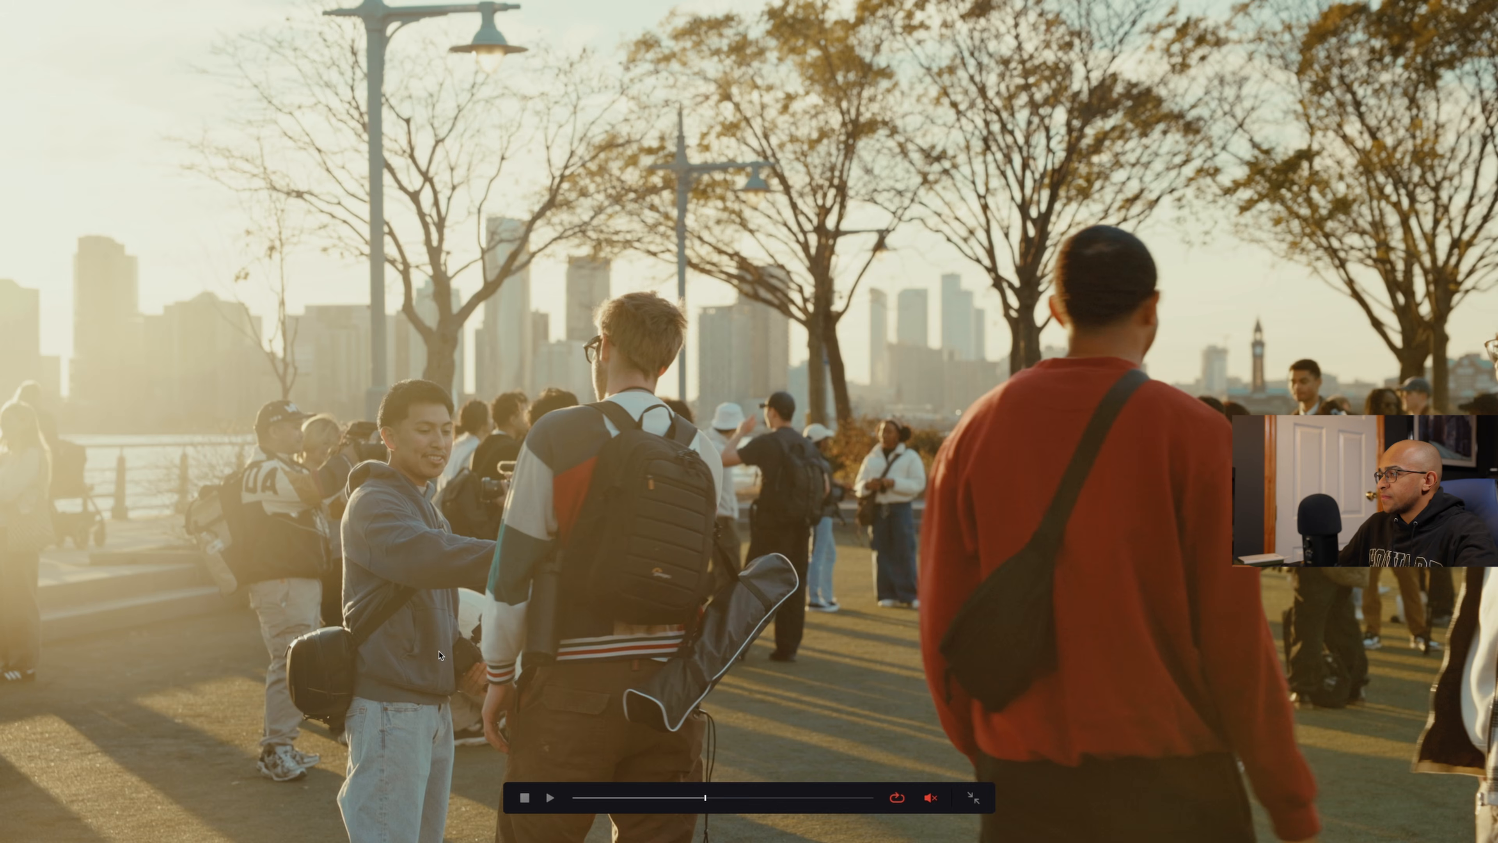
{"action": "key", "text": "space"}
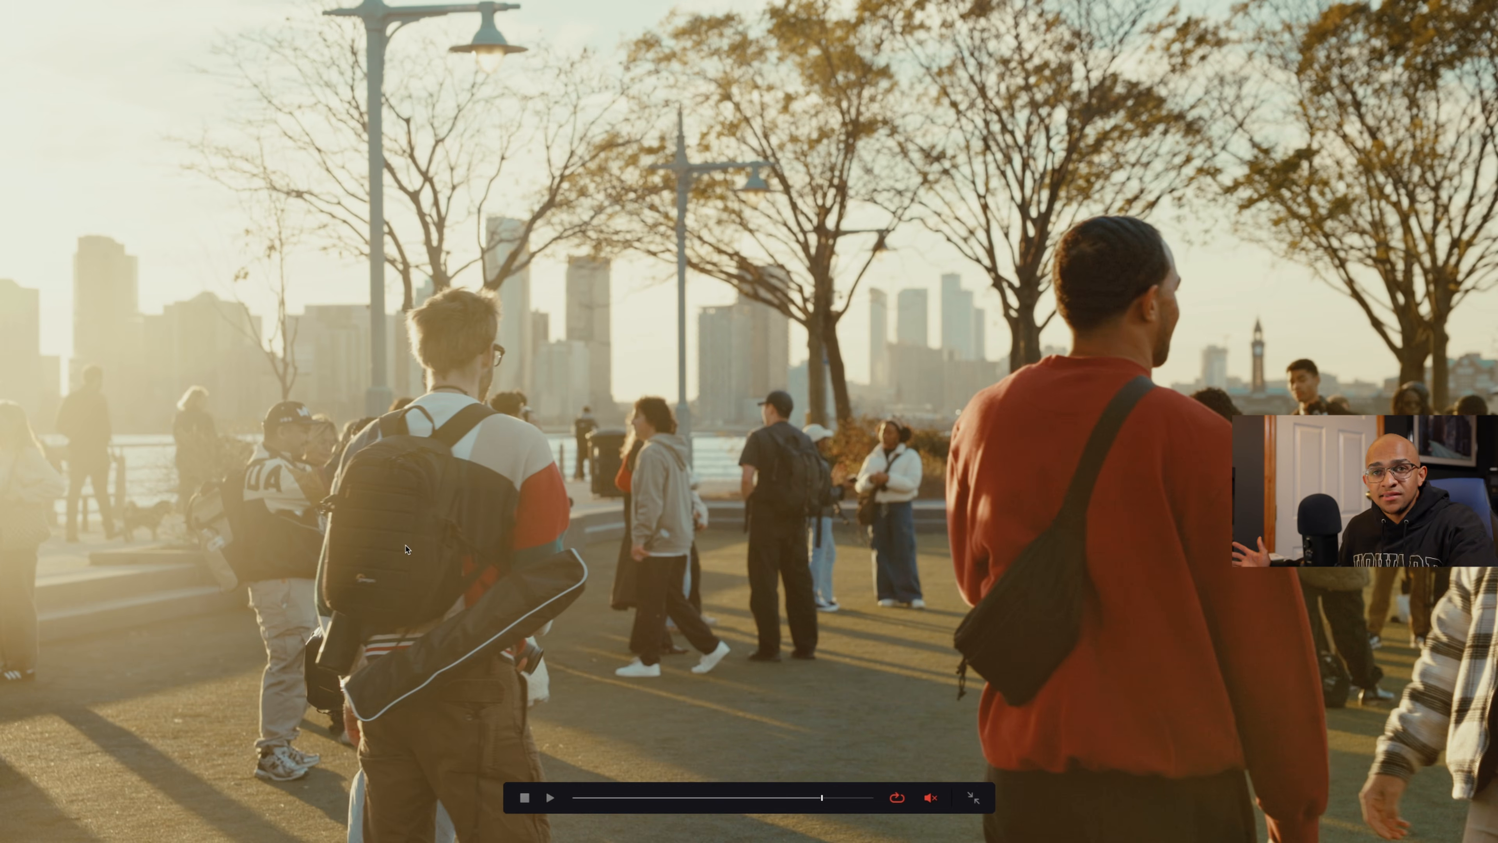
{"action": "key", "text": "ctrl+f"}
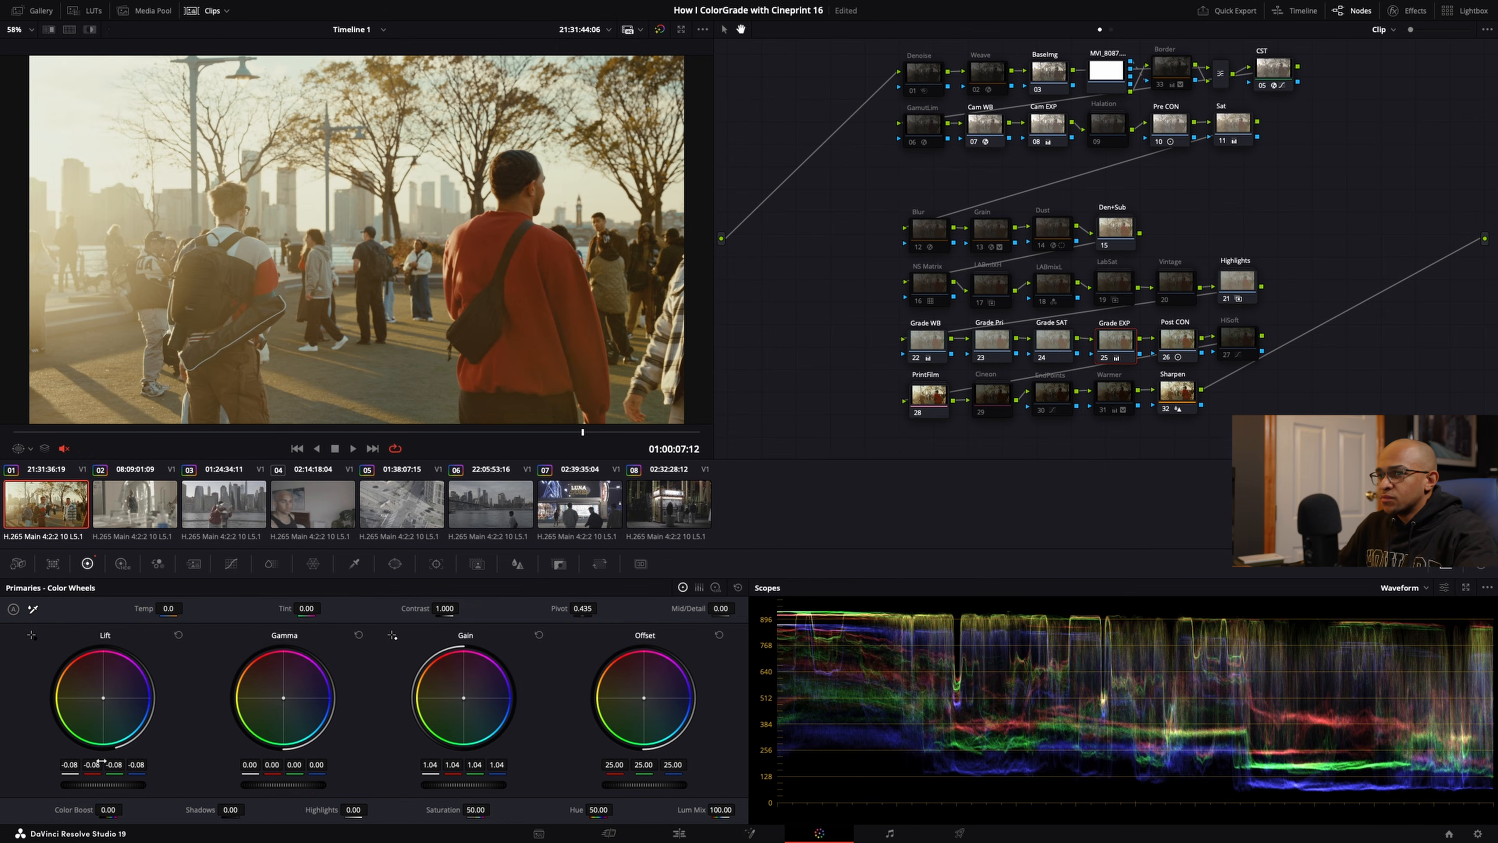
Step: Warm the image by setting the Grade WB node's Temp to 70
{"action": "left_click", "coordinate": [918, 339]}
{"action": "mouse_move", "coordinate": [142, 607]}
{"action": "left_mouse_down"}
{"action": "mouse_move", "coordinate": [186, 608]}
{"action": "mouse_move", "coordinate": [123, 607]}
{"action": "mouse_move", "coordinate": [145, 610]}
{"action": "left_mouse_up"}
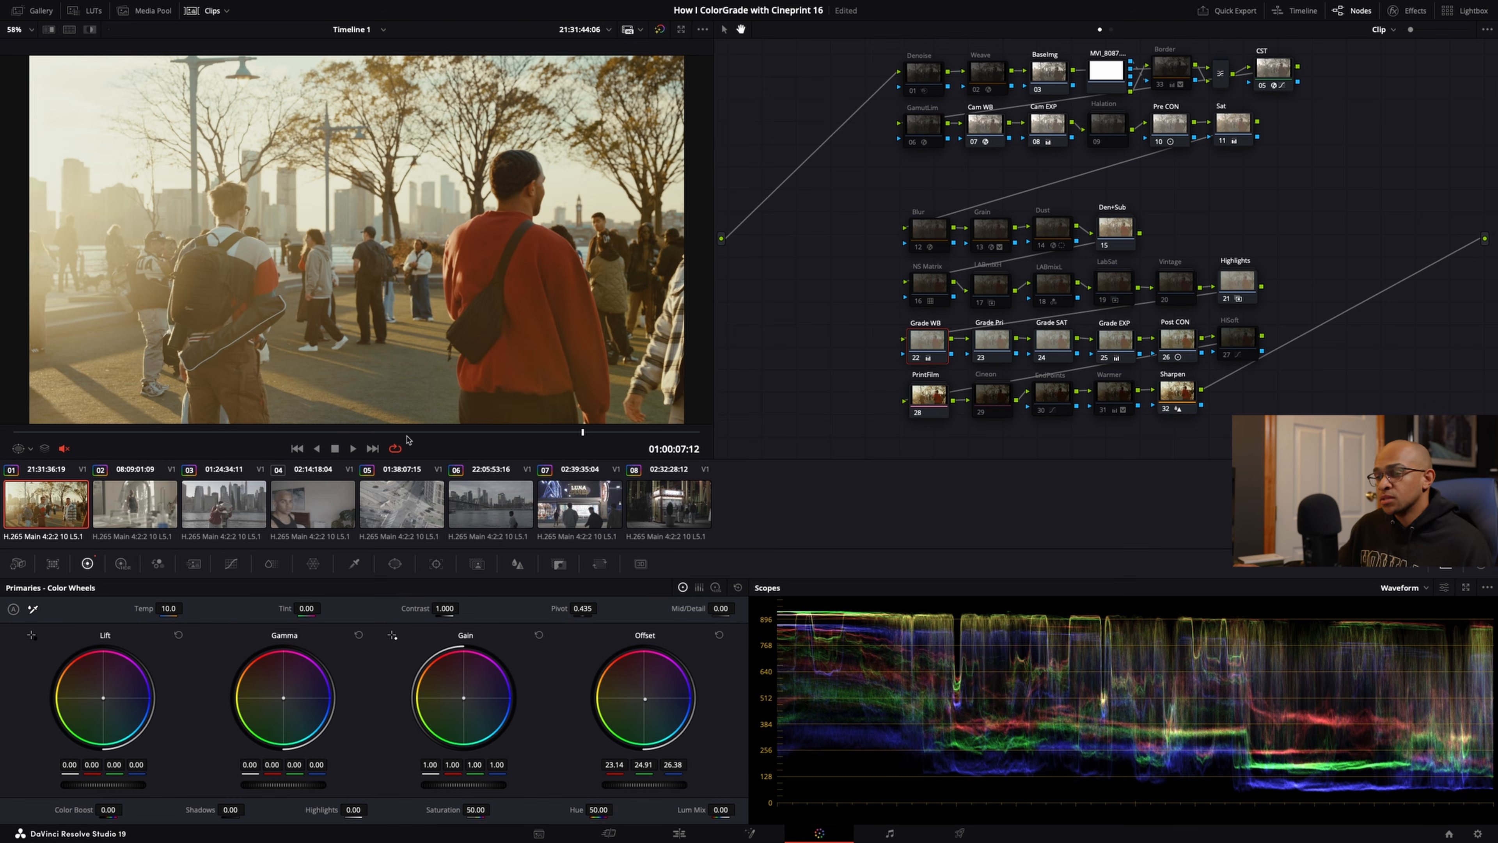
{"action": "left_click_drag", "start_coordinate": [170, 608], "coordinate": [183, 607]}
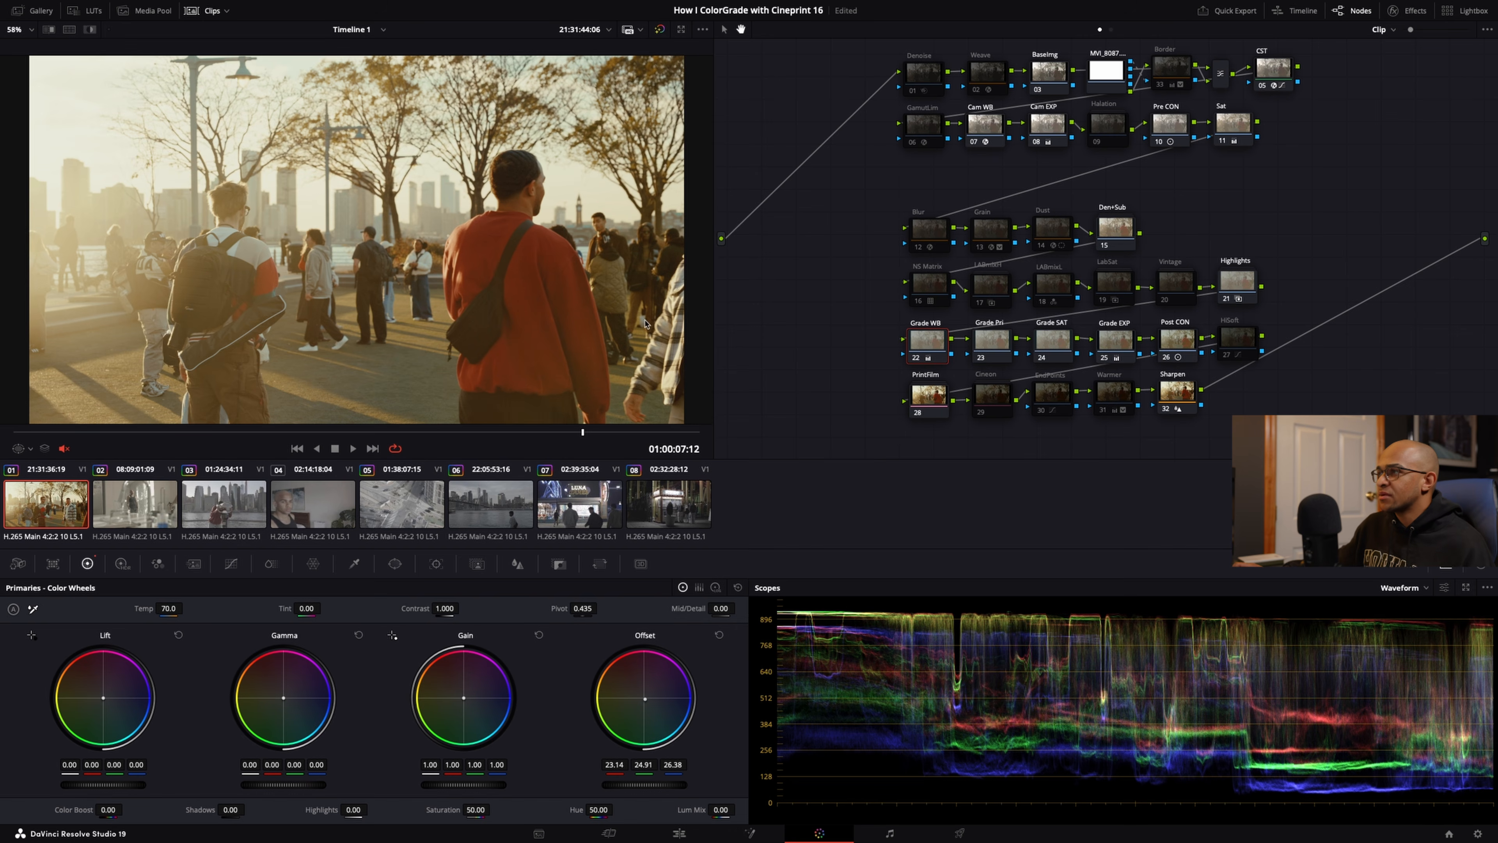
Step: Enable the EndPoints node and check the image in full screen
{"action": "left_click", "coordinate": [1062, 389]}
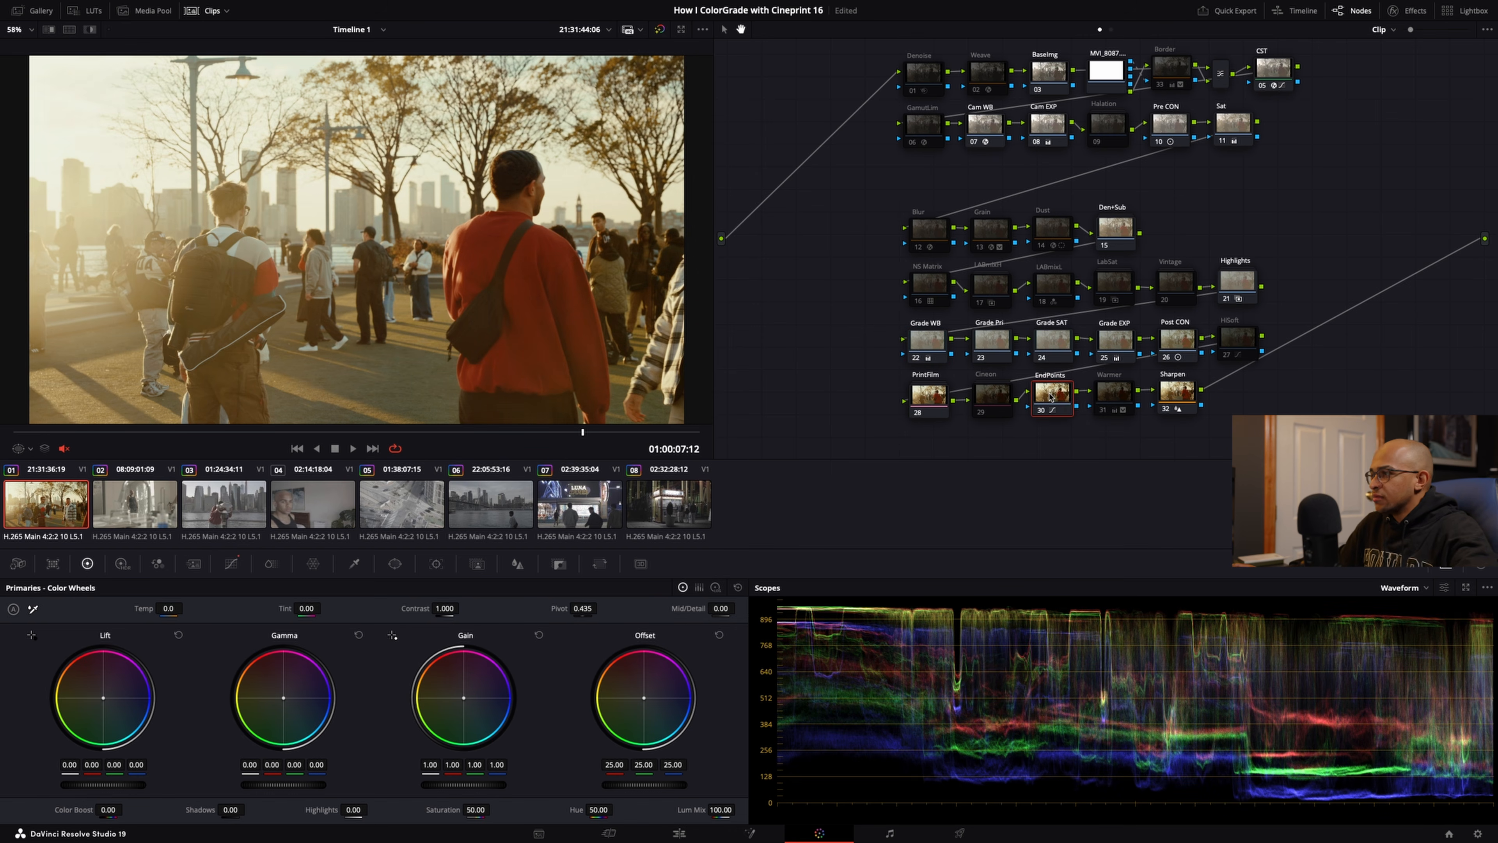
{"action": "key", "text": "ctrl+f"}
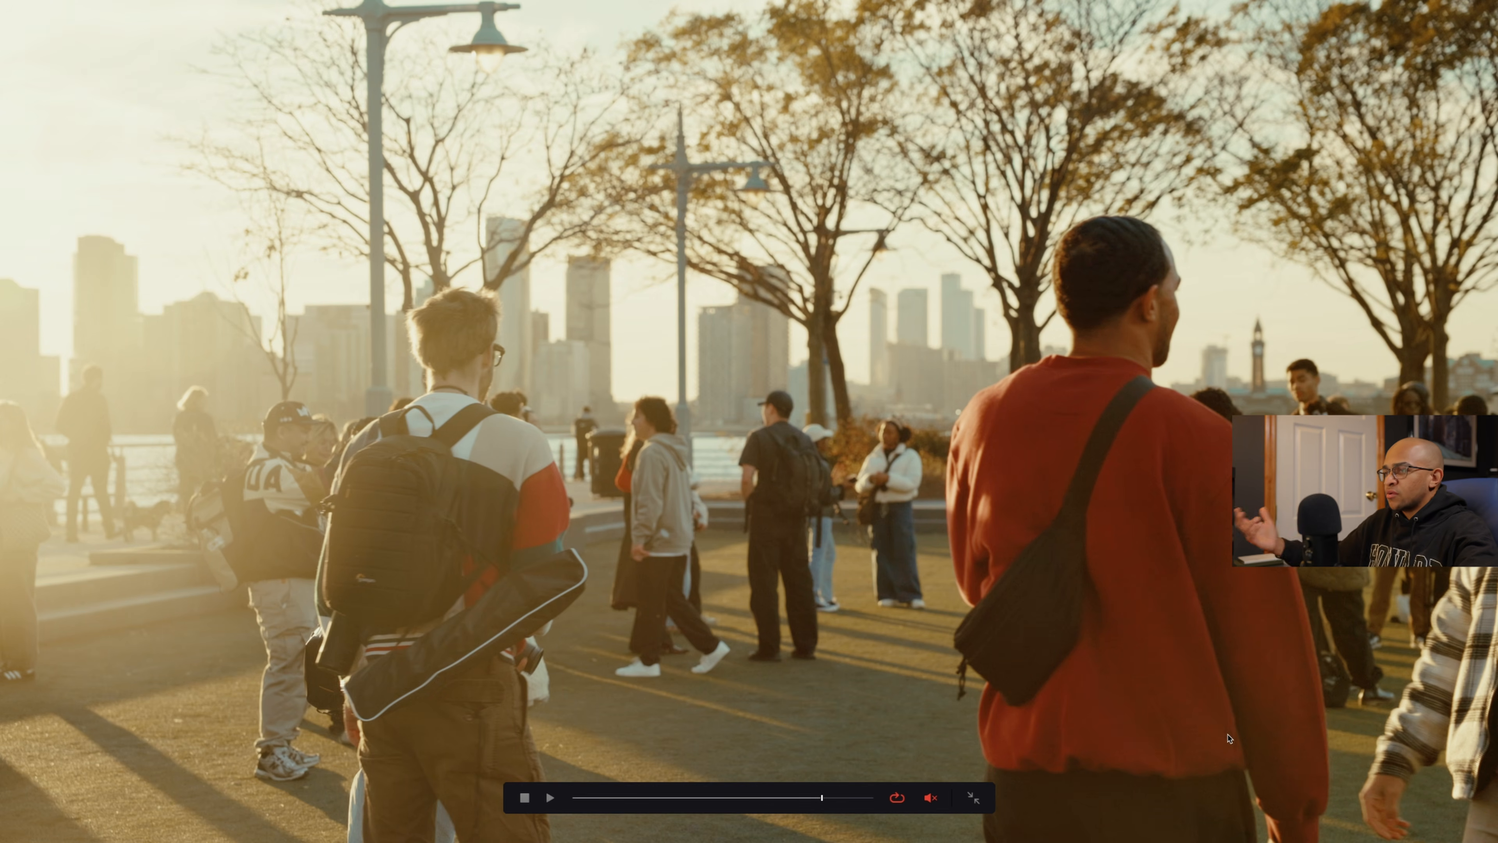
{"action": "key", "text": "Escape"}
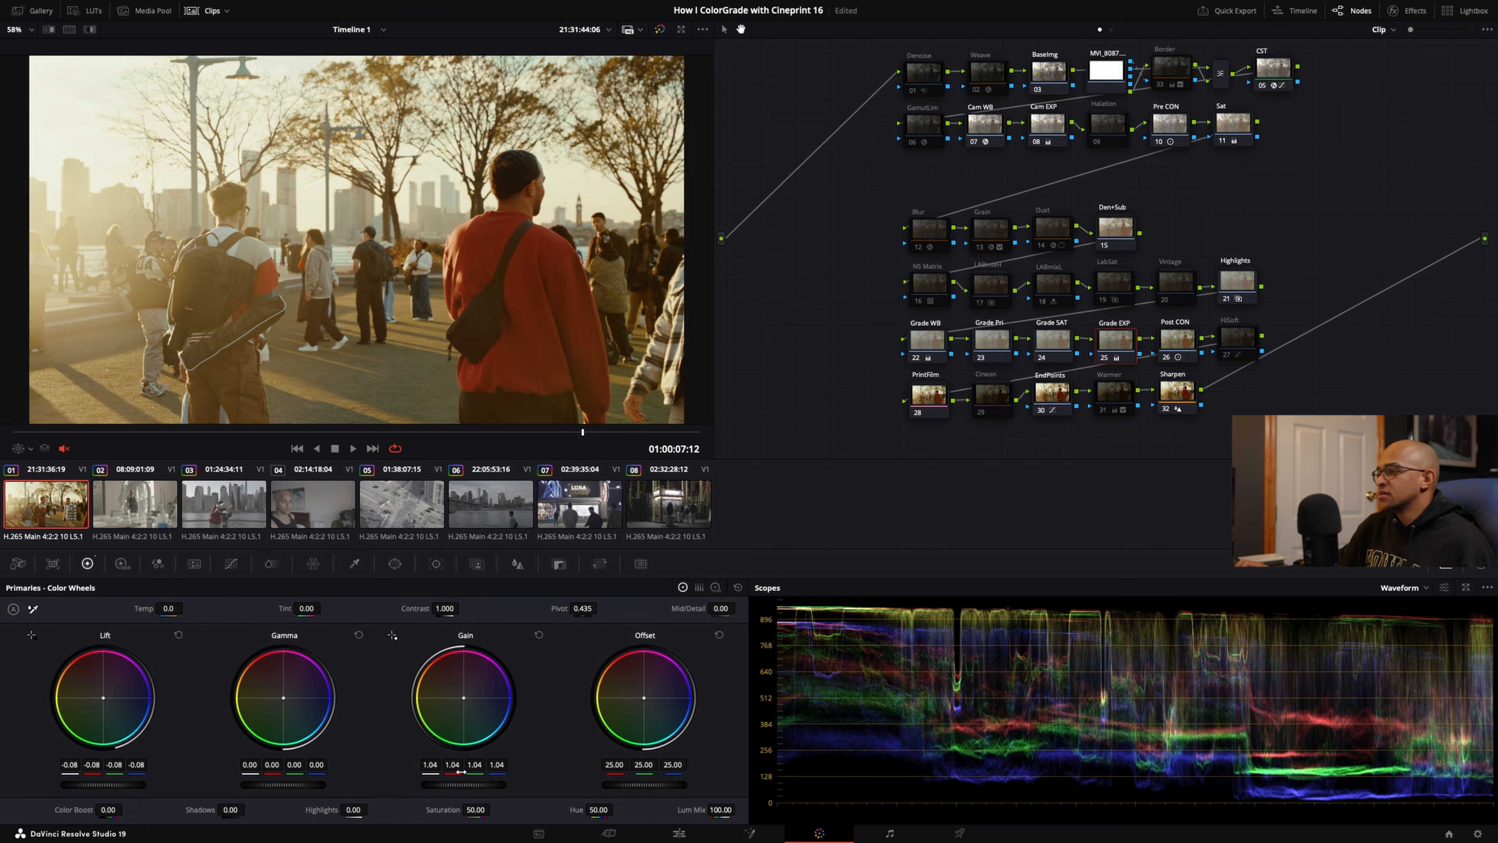
Step: Lower the Grade EXP node's master Gain to 1.02 and review the clip in full screen
{"action": "mouse_move", "coordinate": [478, 791]}
{"action": "left_mouse_down"}
{"action": "mouse_move", "coordinate": [454, 791]}
{"action": "mouse_move", "coordinate": [469, 785]}
{"action": "left_mouse_up"}
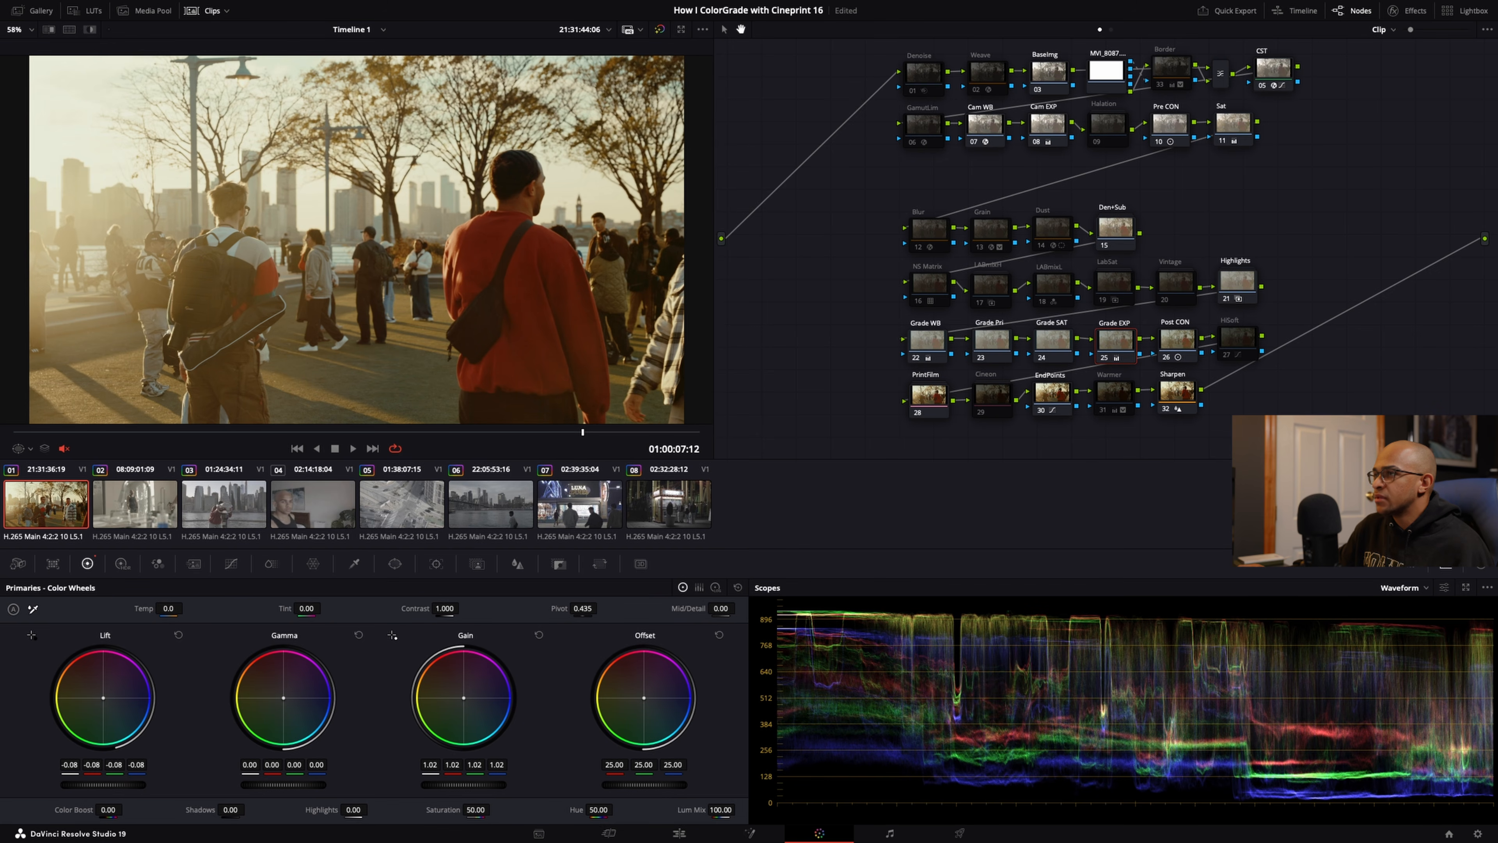
{"action": "key", "text": "ctrl+f"}
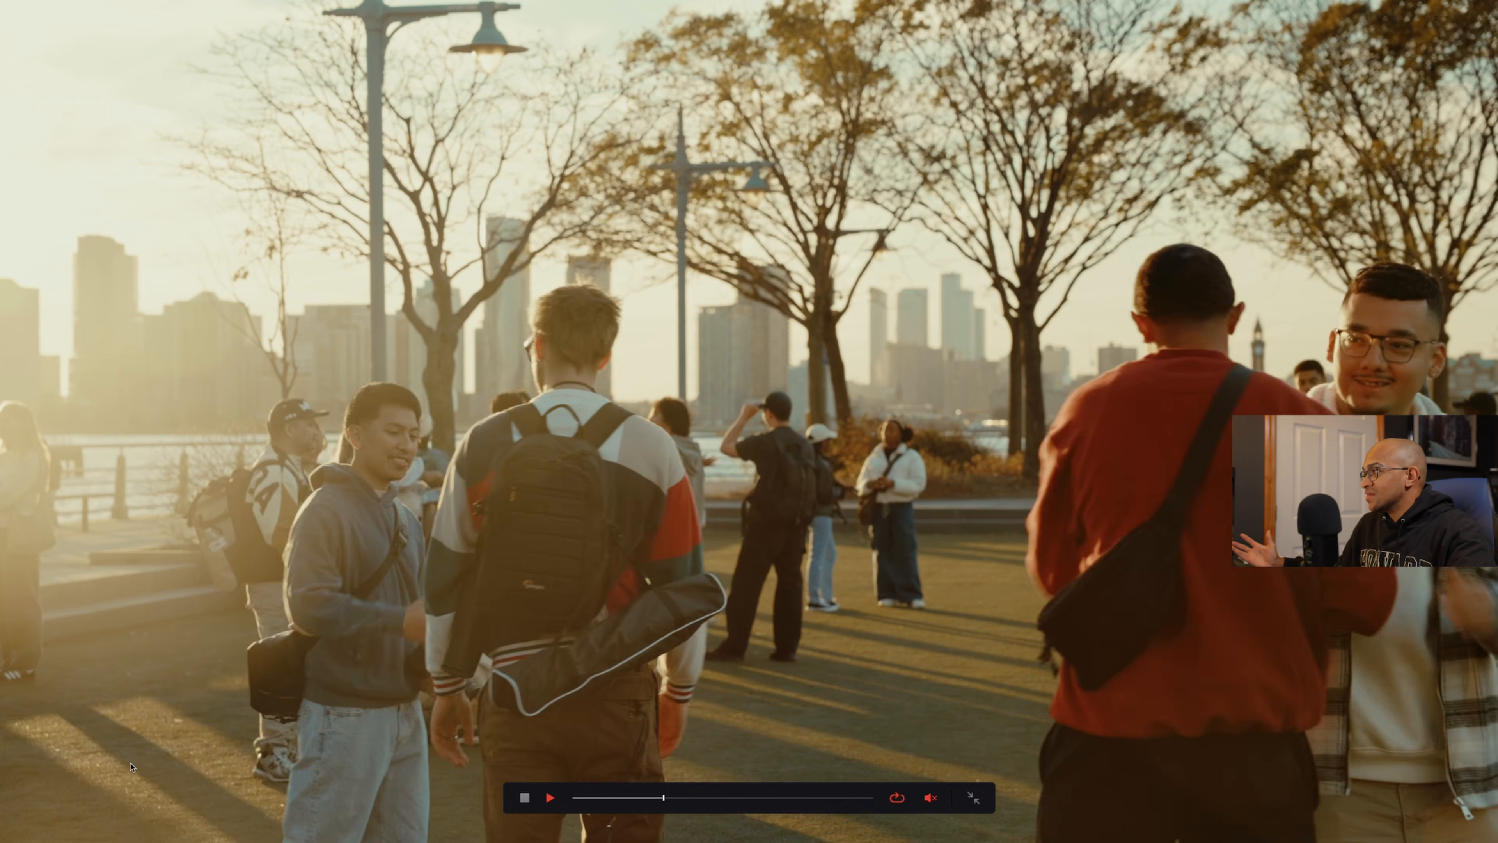
{"action": "key", "text": "ctrl+f"}
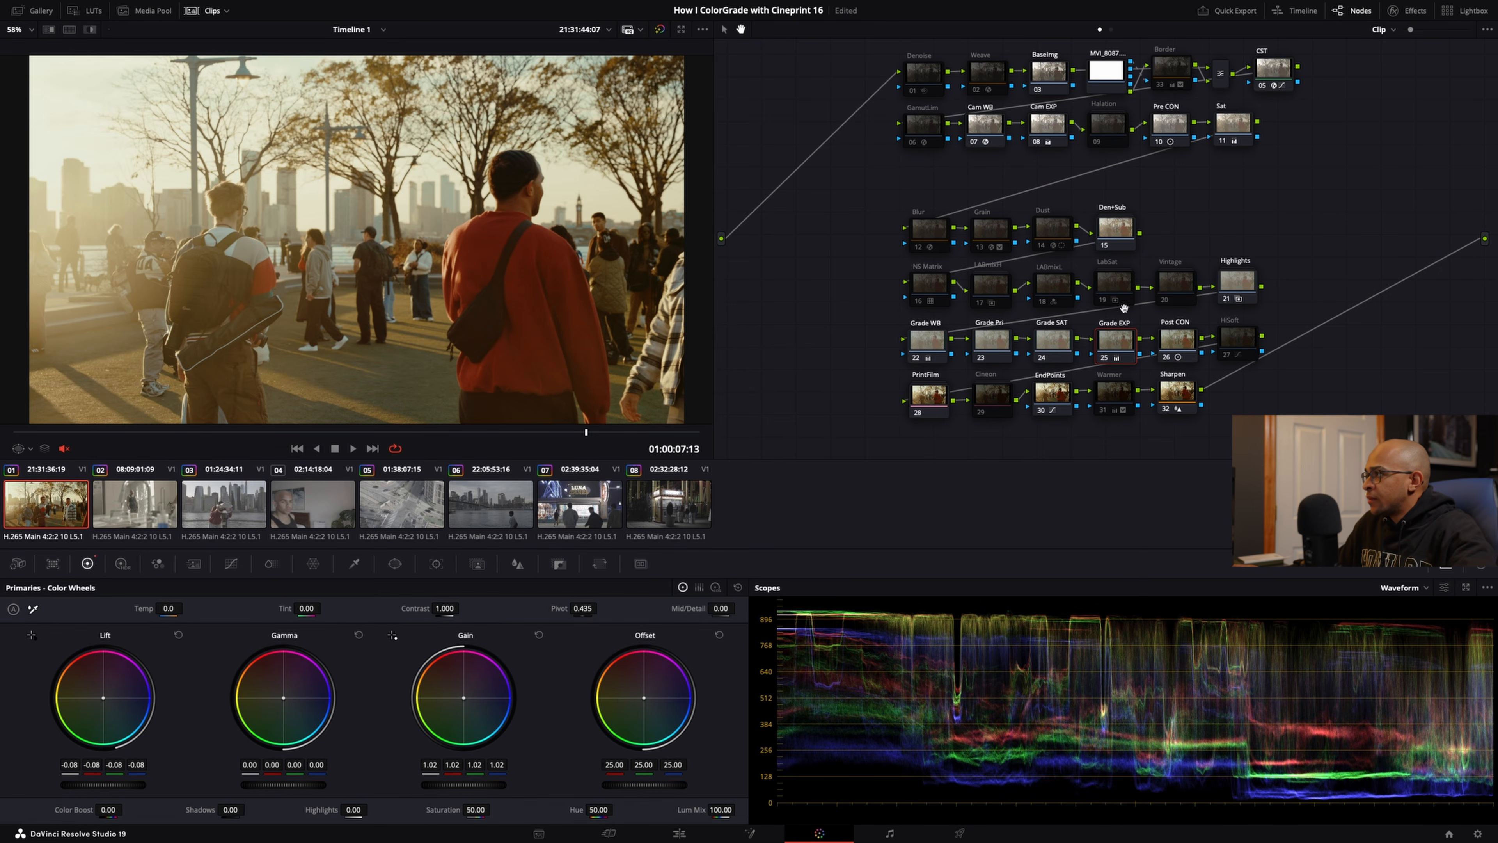
Step: Enable the Halation node and check its effect in full screen
{"action": "left_click_drag", "start_coordinate": [1240, 200], "coordinate": [1238, 210]}
{"action": "left_click", "coordinate": [1104, 135]}
{"action": "key", "text": "ctrl+f"}
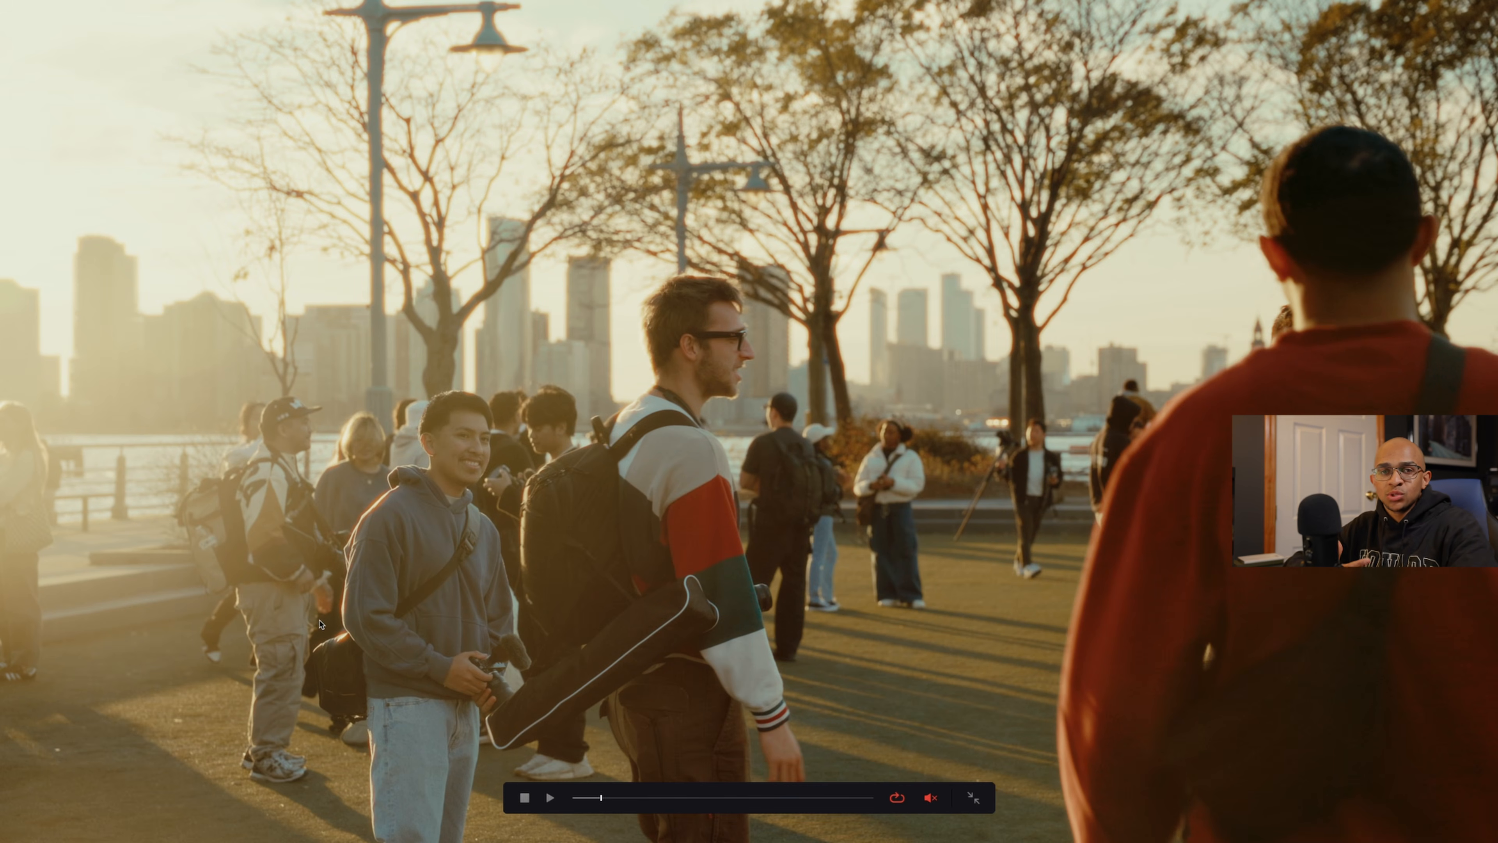
{"action": "key", "text": "Escape"}
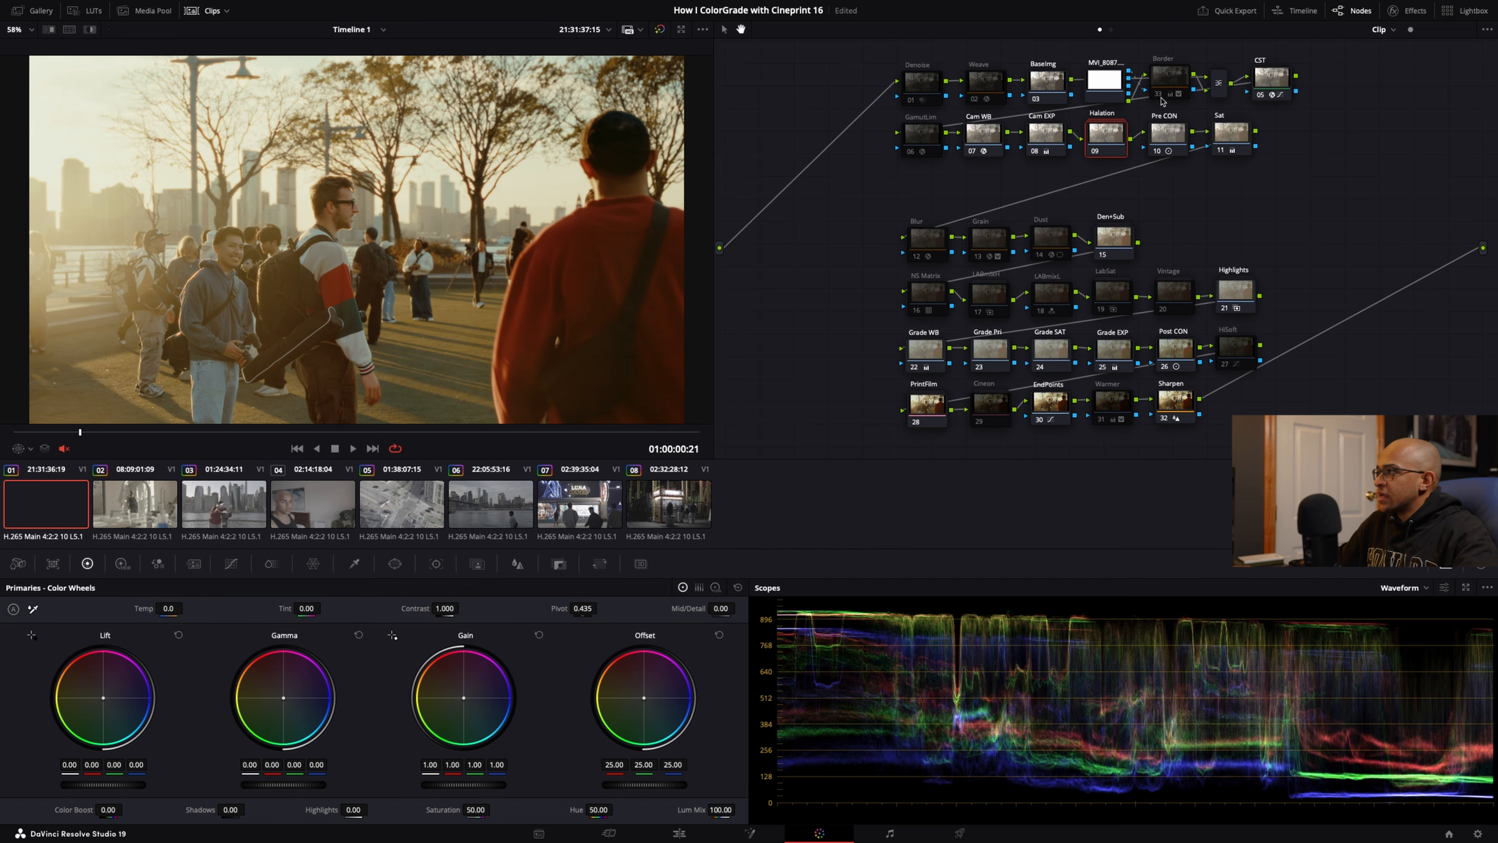
Step: Inspect the blur radius of the upper +Blur node inside the Halation compound node, and return to the main node graph
{"action": "right_click", "coordinate": [1108, 139]}
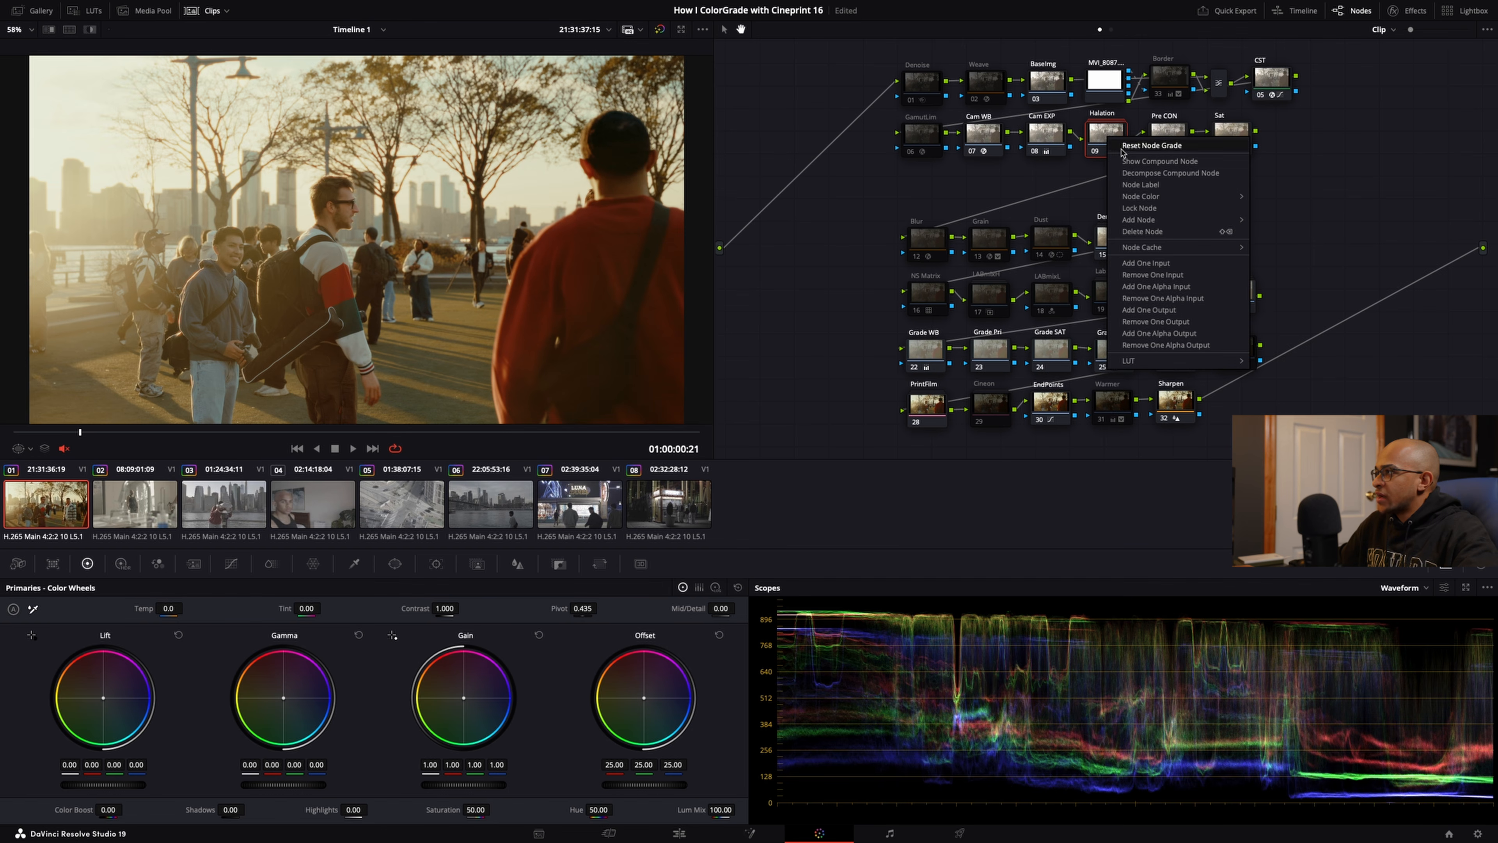
{"action": "right_click", "coordinate": [1102, 137]}
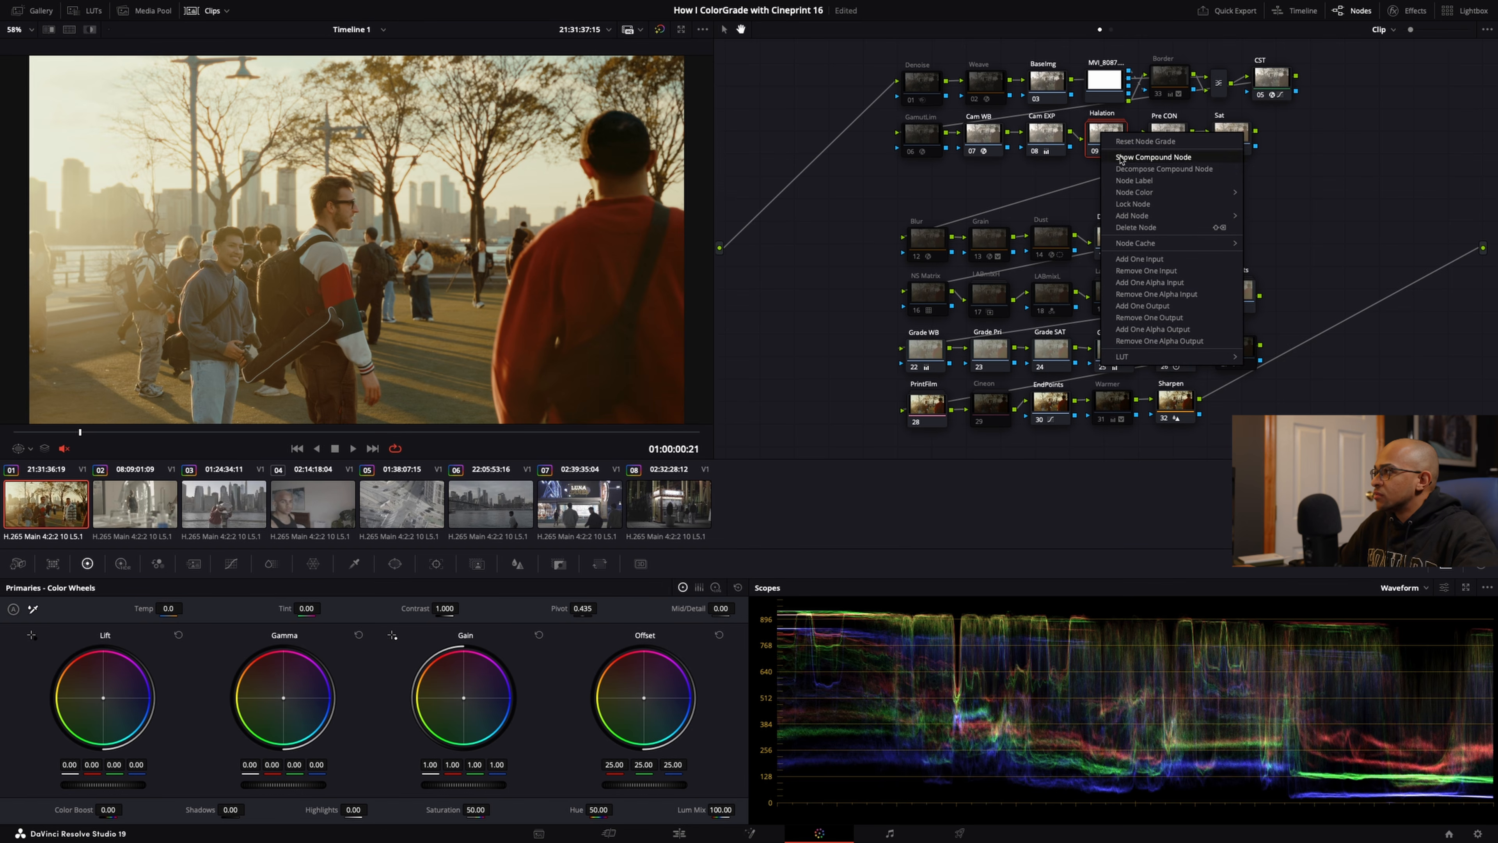
{"action": "left_click", "coordinate": [1123, 158]}
{"action": "left_click", "coordinate": [1073, 225]}
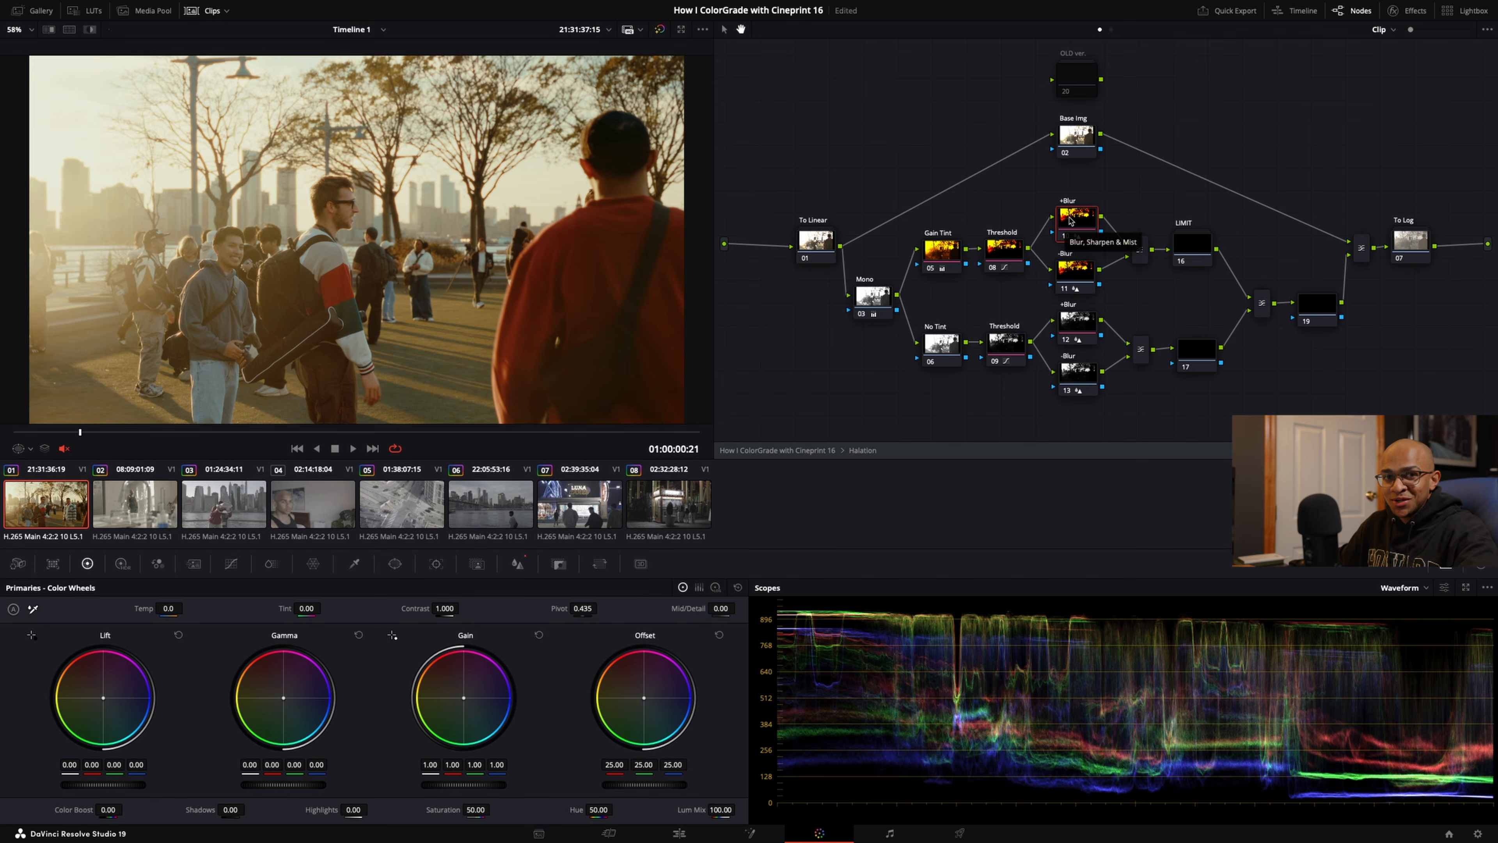
{"action": "left_click", "coordinate": [517, 565]}
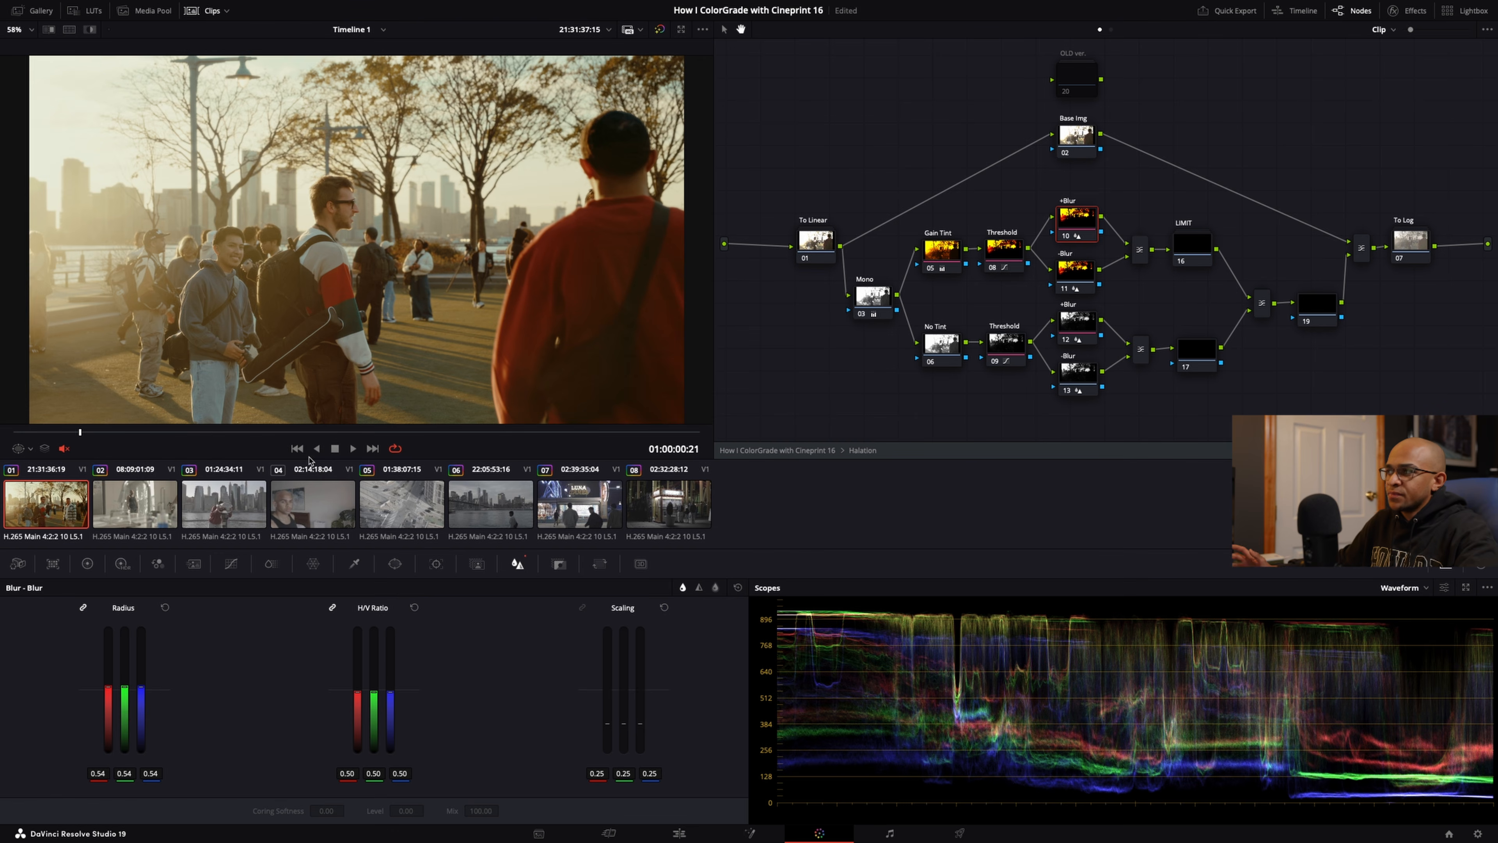
{"action": "double_click", "coordinate": [872, 455]}
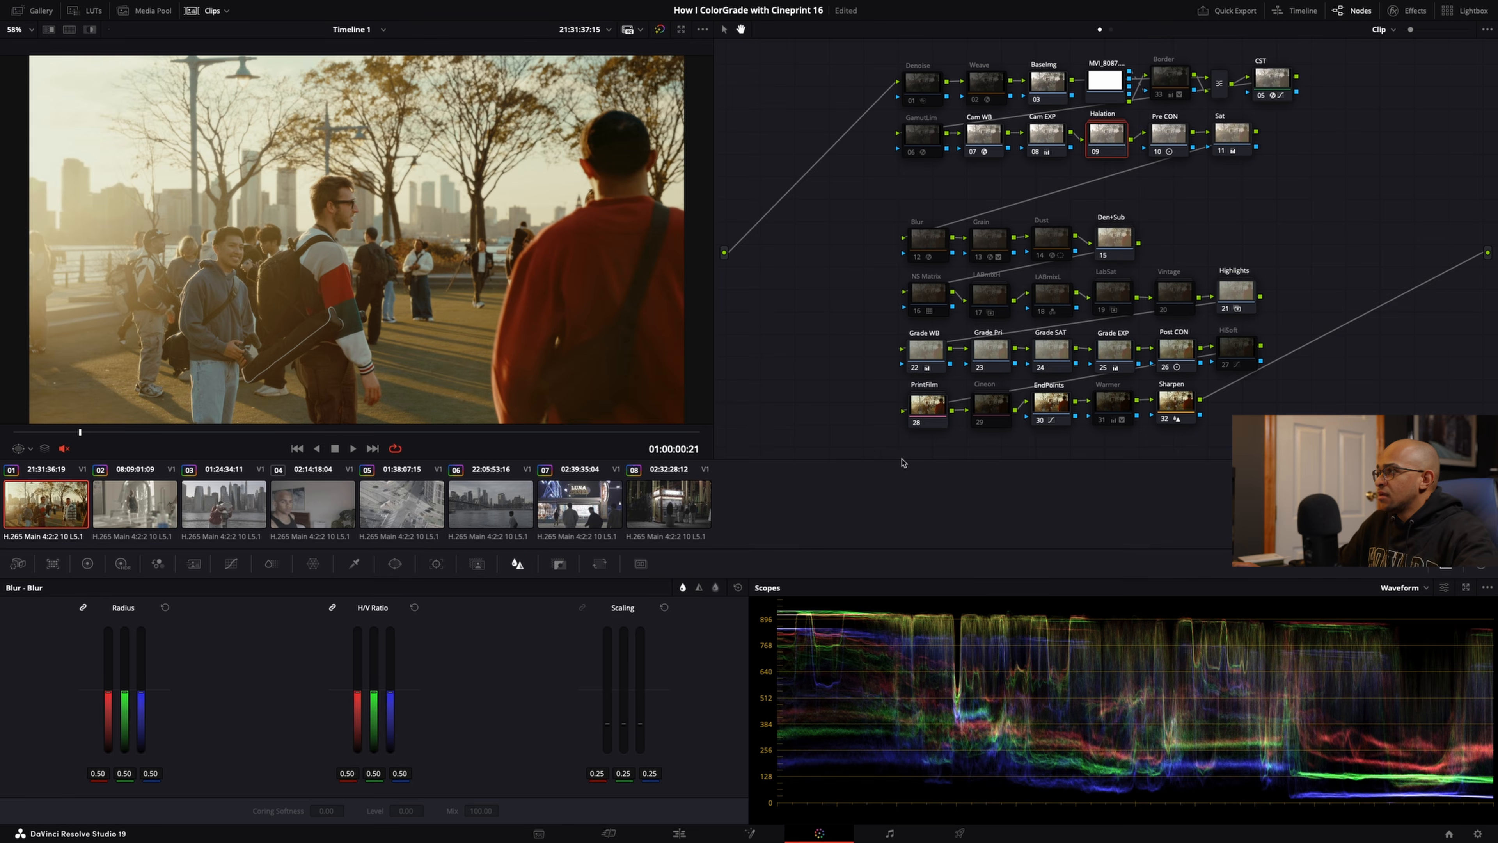
Step: Compare the full-screen image with the halation effect switched off and on, and play the clip
{"action": "key", "text": "super+f"}
{"action": "key", "text": "super+f"}
{"action": "left_click", "coordinate": [1251, 149]}
{"action": "key", "text": "super+f"}
{"action": "key", "text": "super+d"}
{"action": "key", "text": "super+d"}
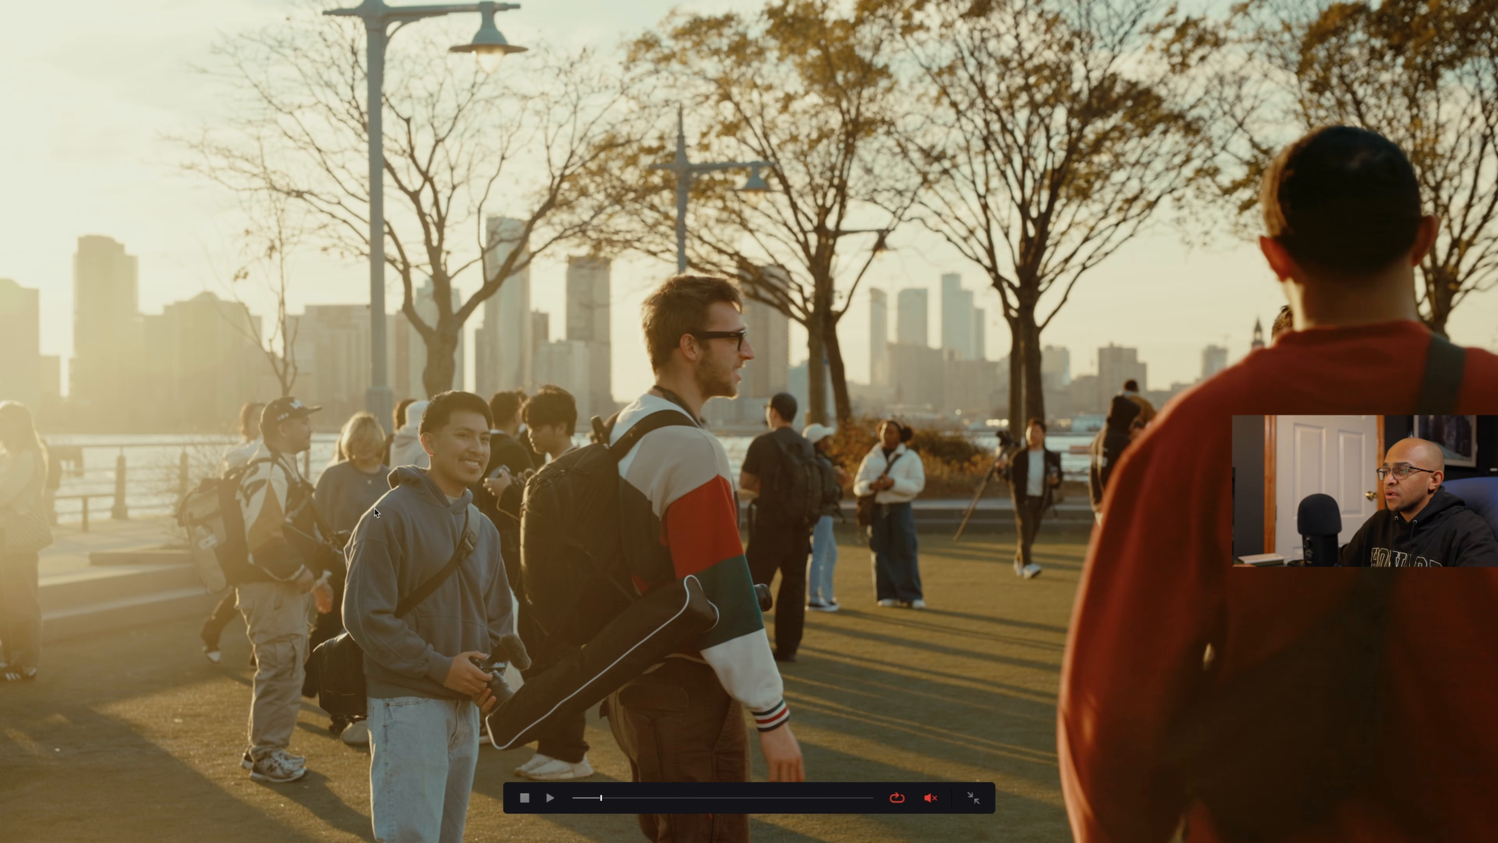
{"action": "key", "text": "space"}
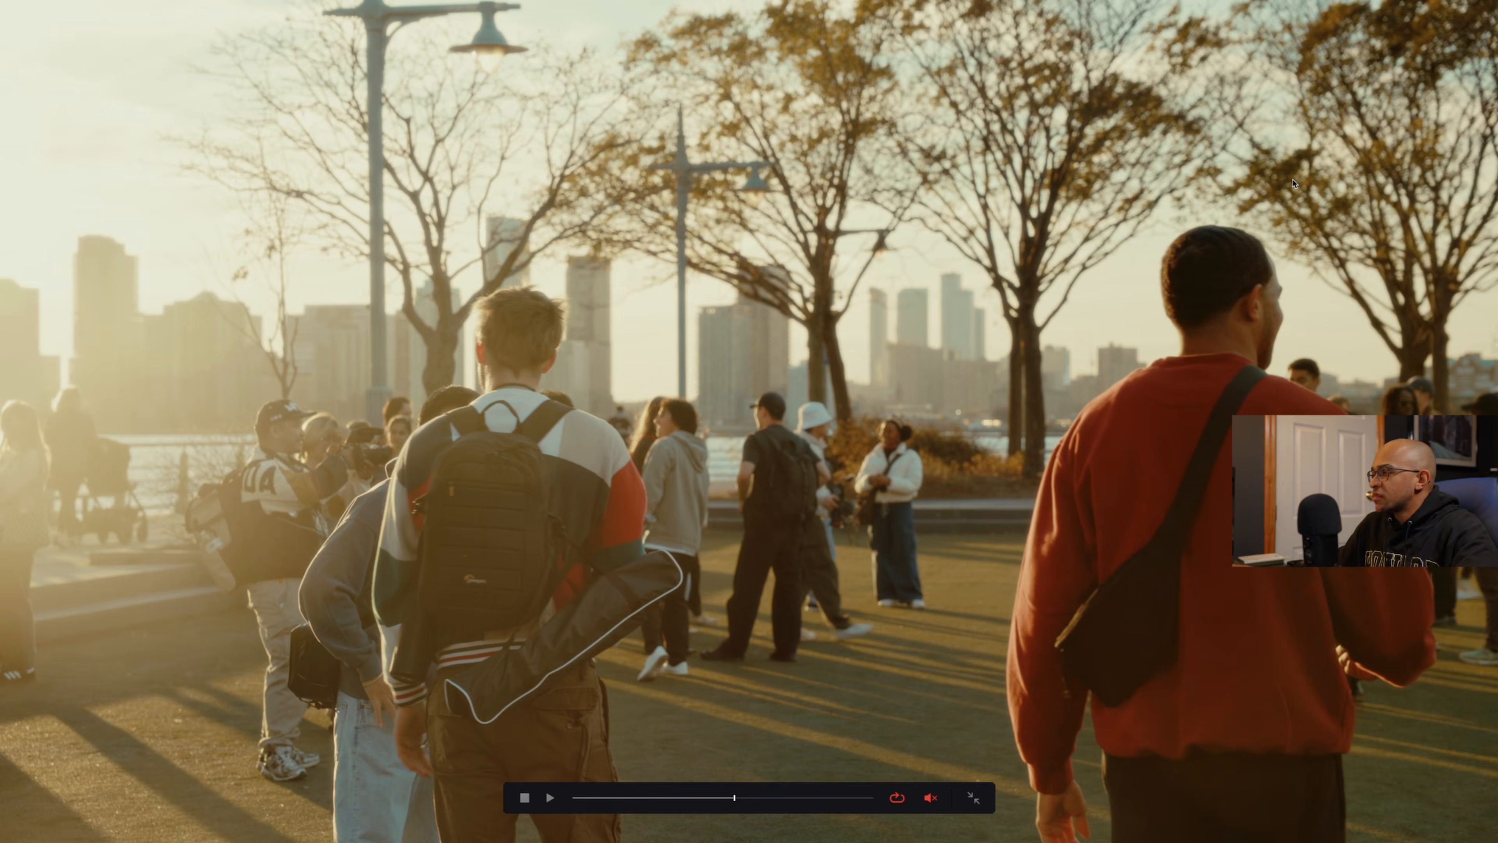
{"action": "key", "text": "Escape"}
Step: Set the Tint of the Grade Pri node to -2.50 and review the clip in full screen
{"action": "left_click", "coordinate": [976, 357]}
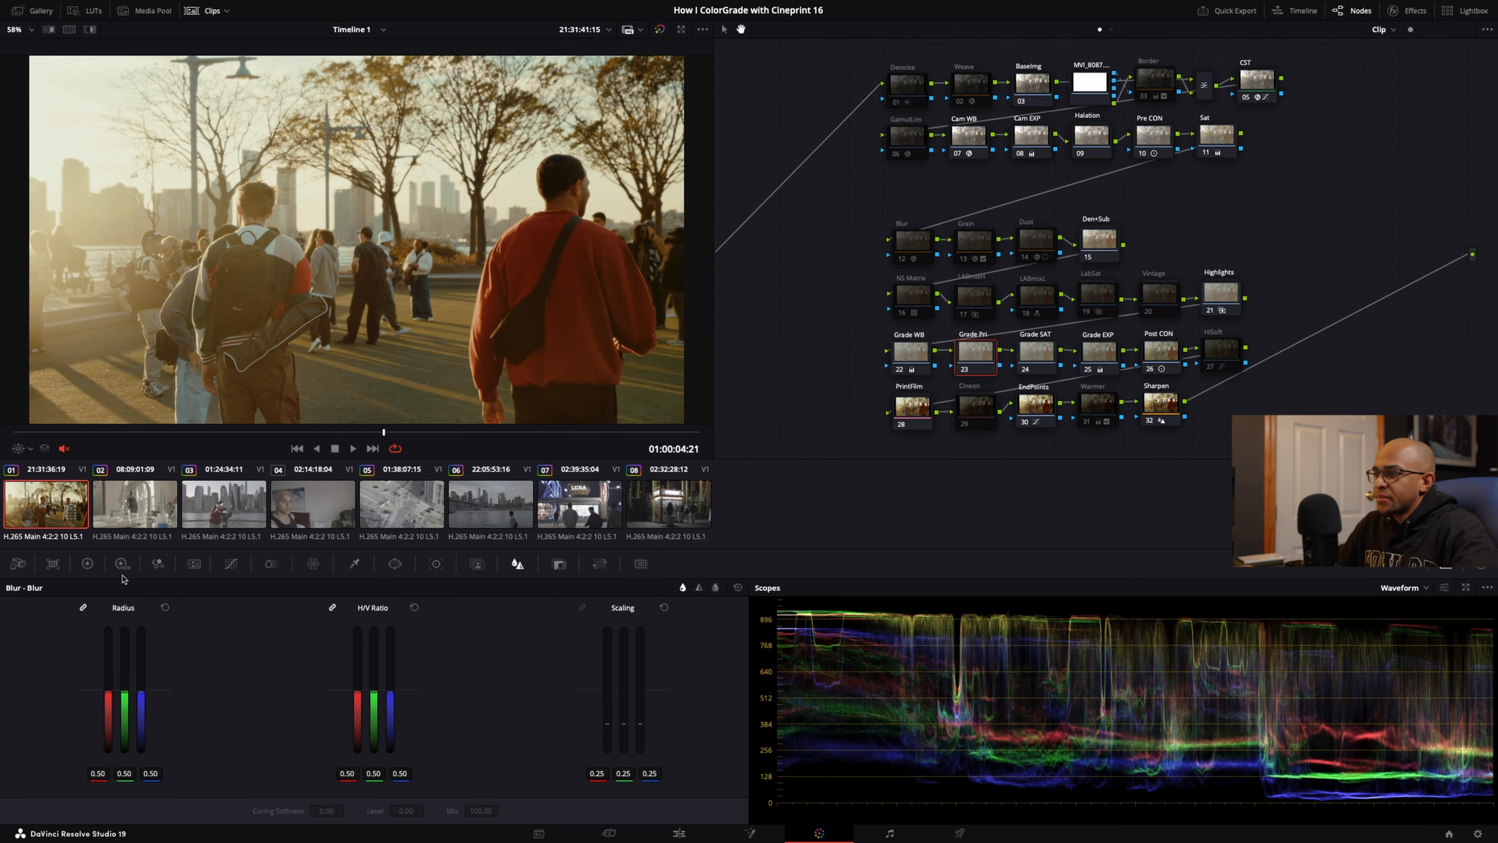
{"action": "left_click", "coordinate": [86, 565]}
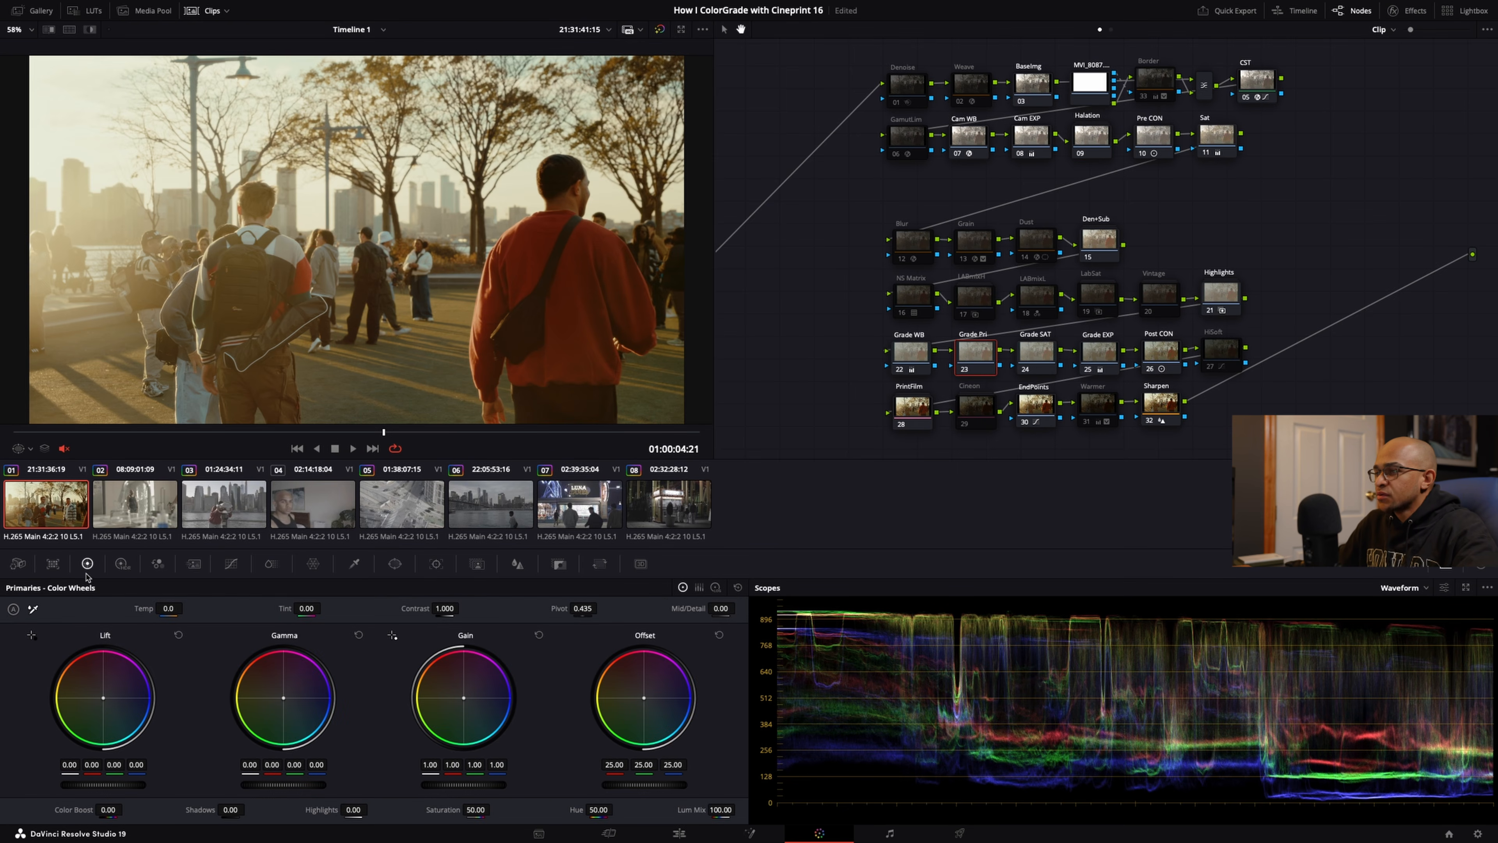
{"action": "left_click_drag", "start_coordinate": [286, 608], "coordinate": [286, 608]}
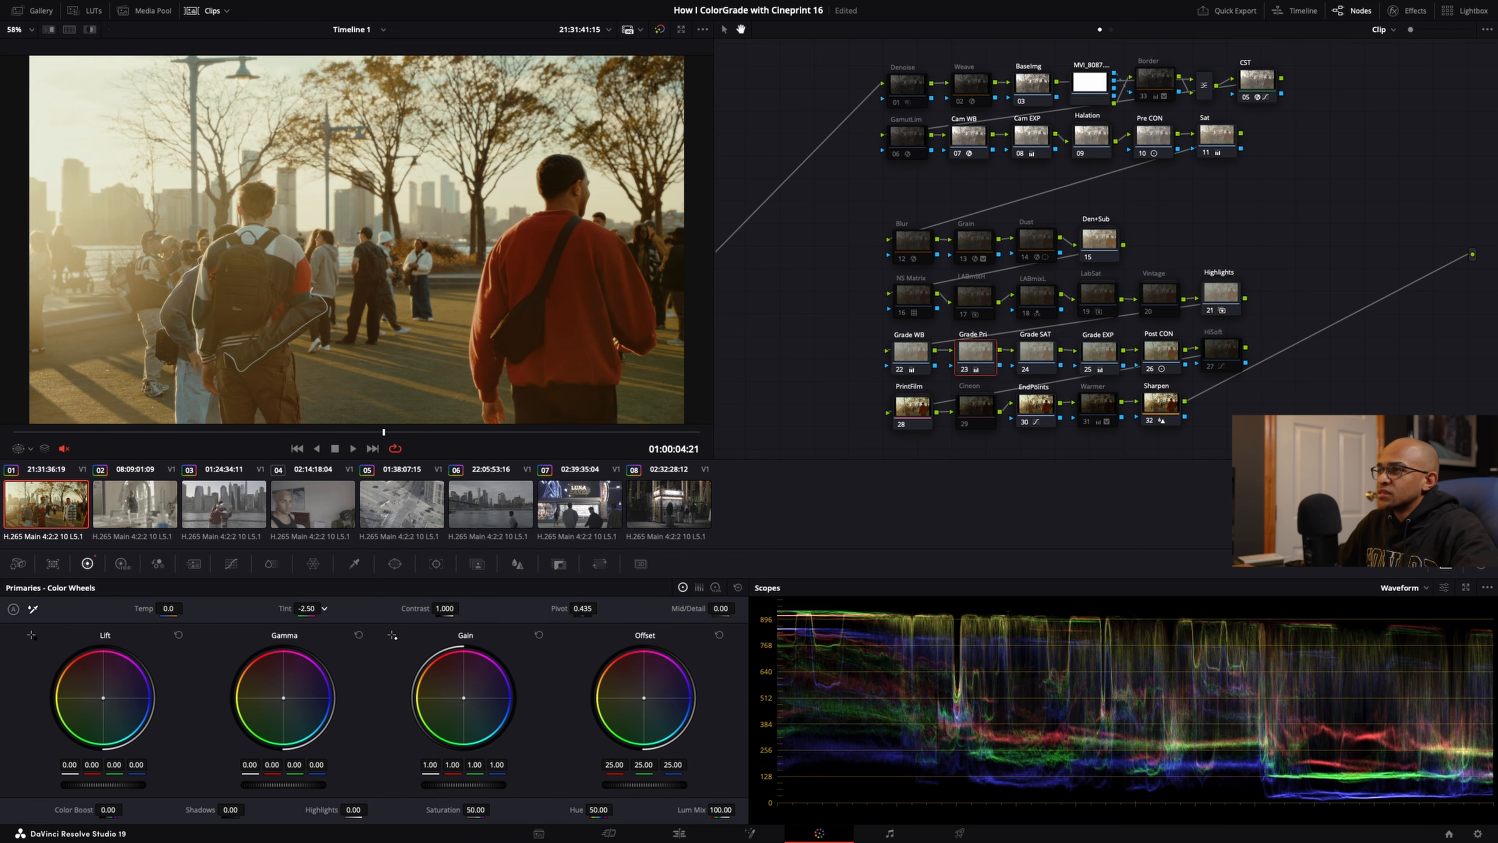
{"action": "key", "text": "ctrl+f"}
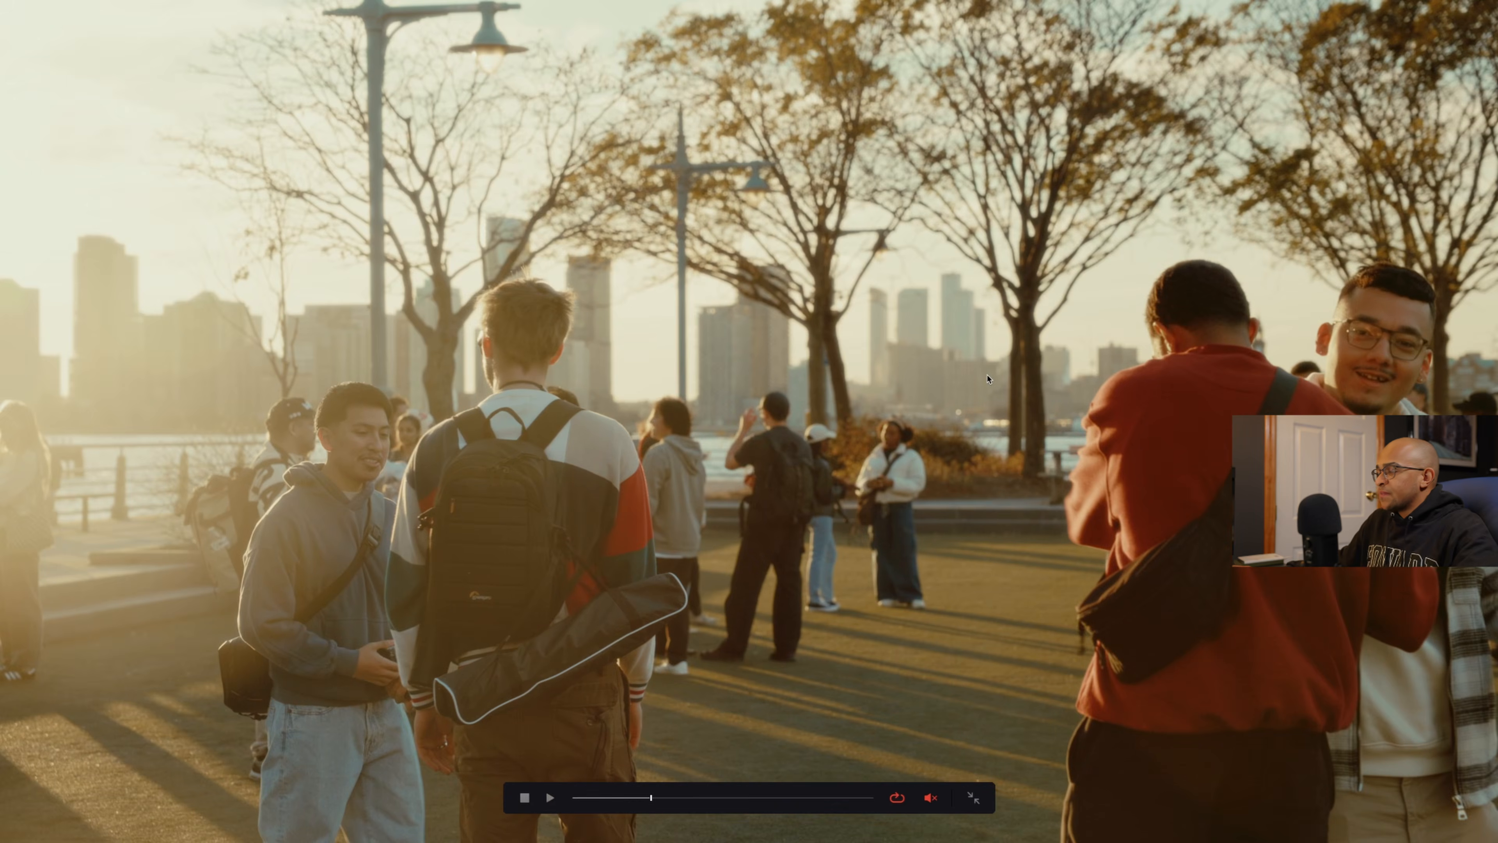
{"action": "key", "text": "Escape"}
Step: Soften the image by setting the Grade EXP node's Mid/Detail to -25.50, and play the clip in full screen
{"action": "left_click", "coordinate": [1100, 348]}
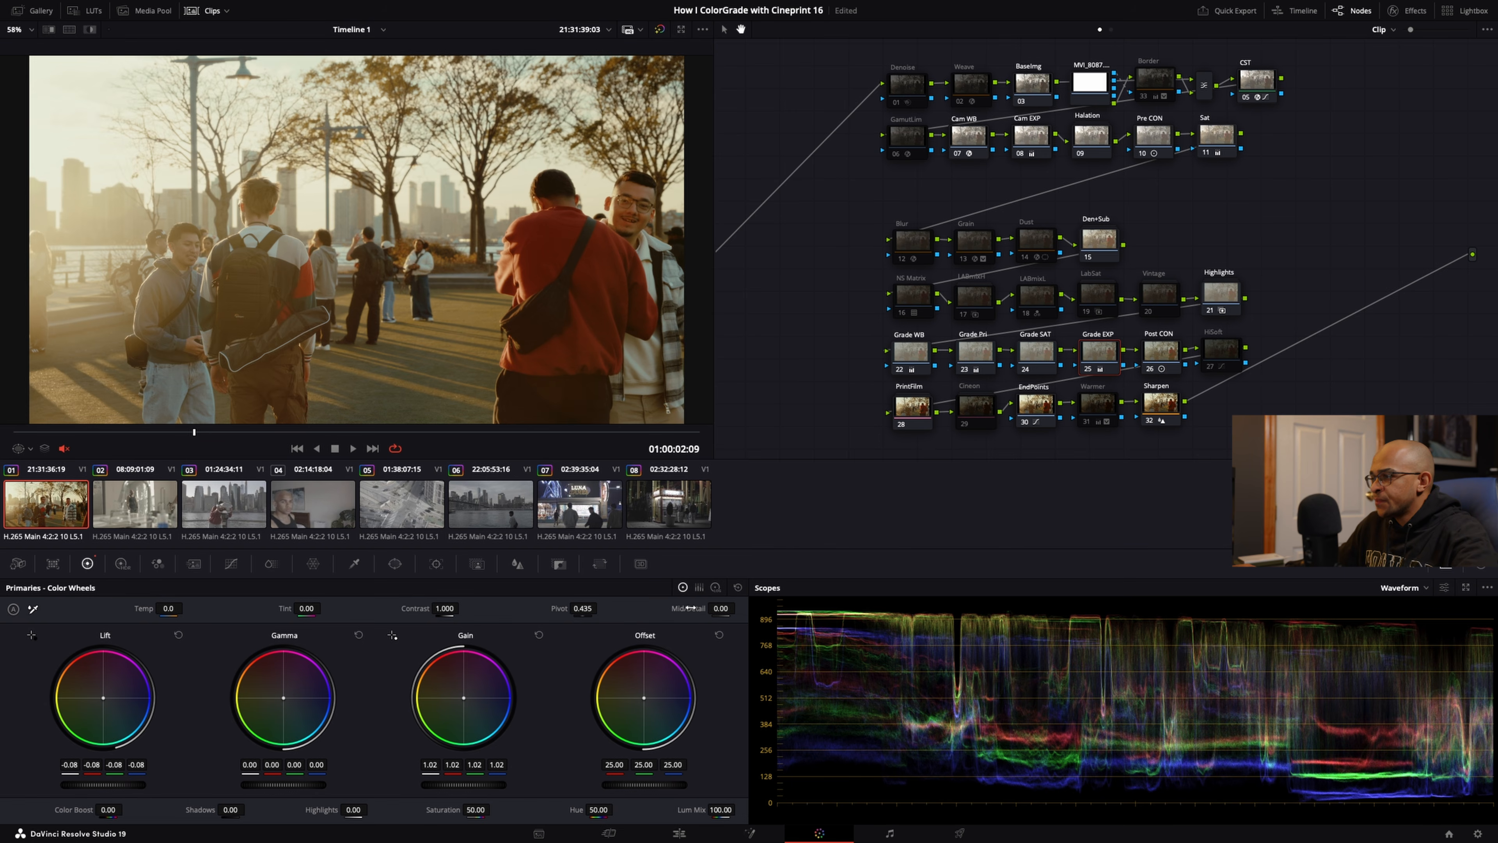
{"action": "left_click_drag", "start_coordinate": [720, 608], "coordinate": [708, 608]}
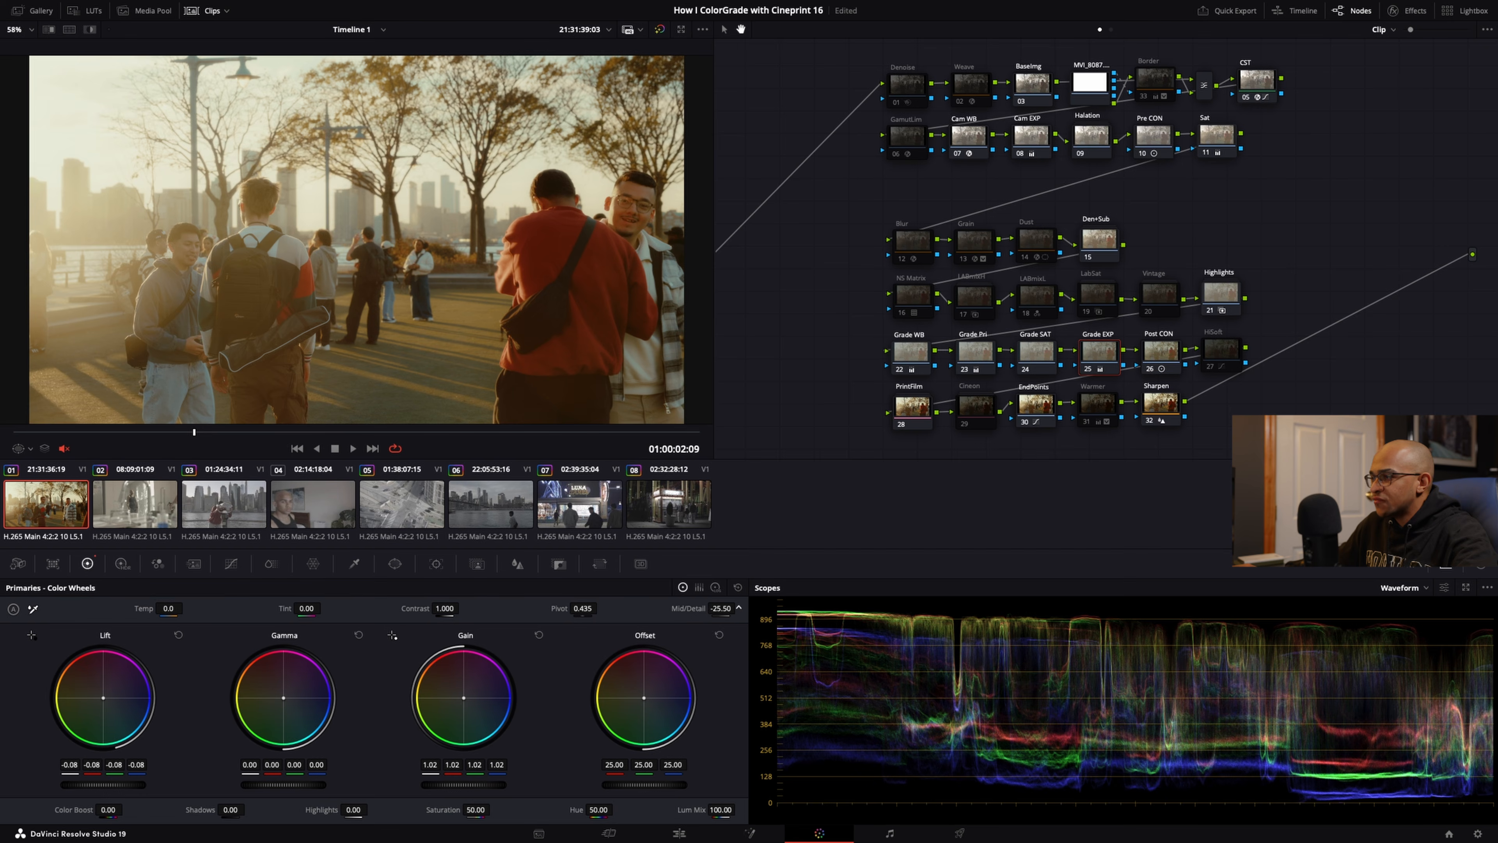
{"action": "key", "text": "ctrl+f"}
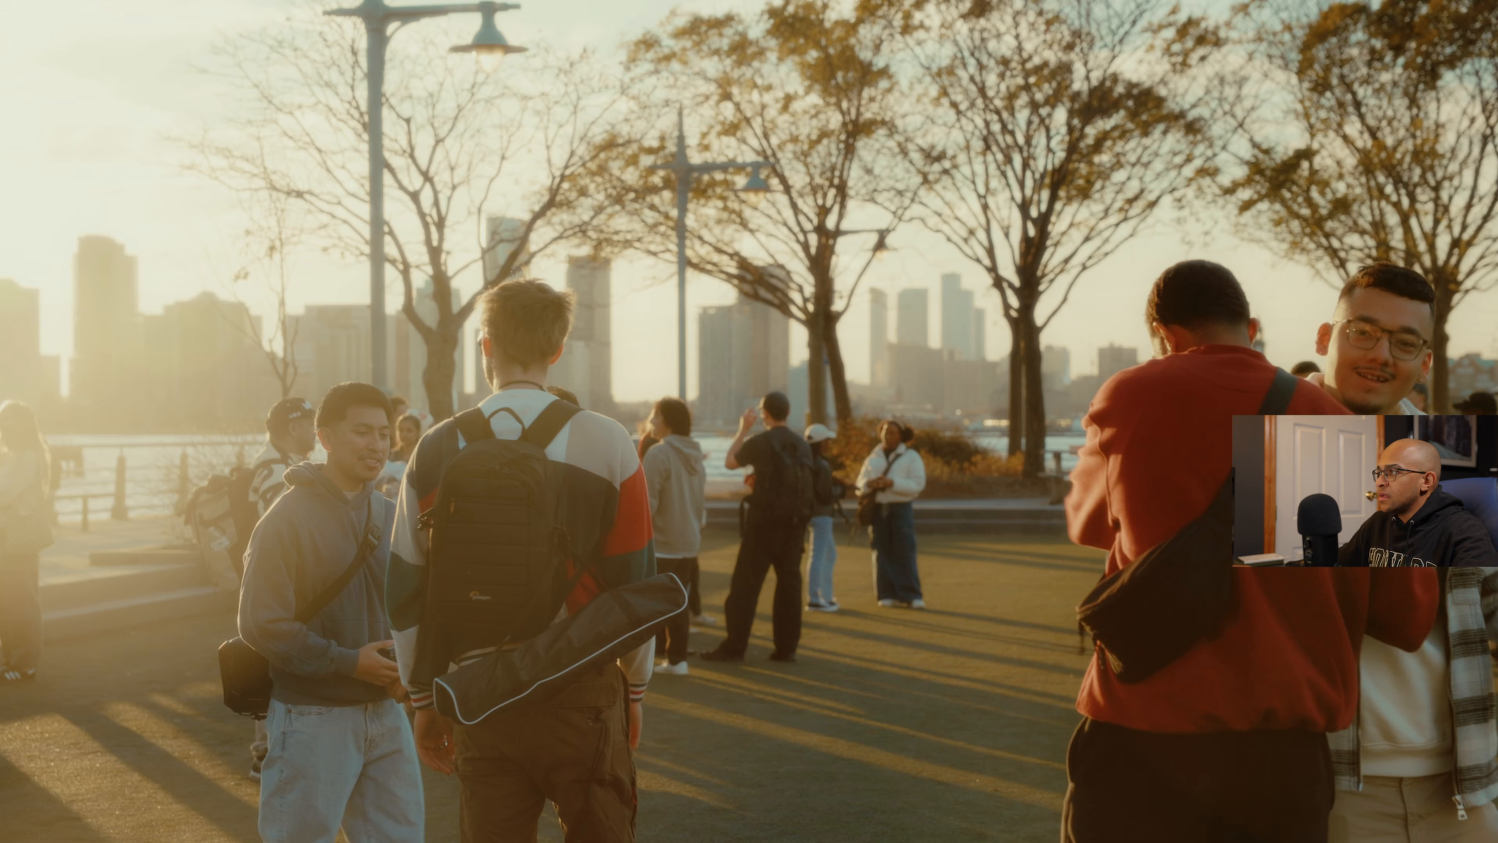
{"action": "key", "text": "space"}
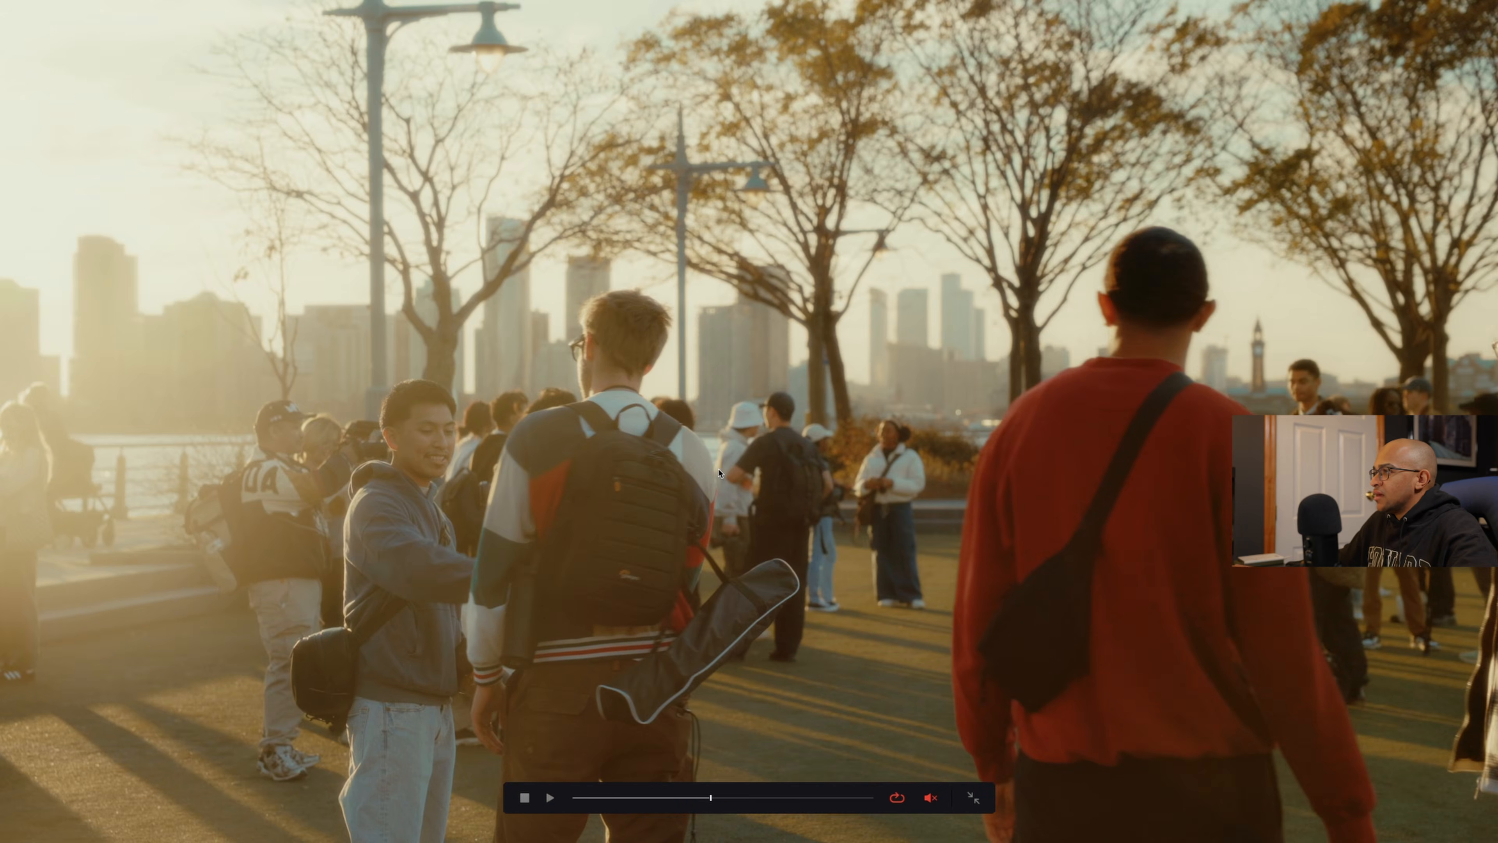
{"action": "key", "text": "Escape"}
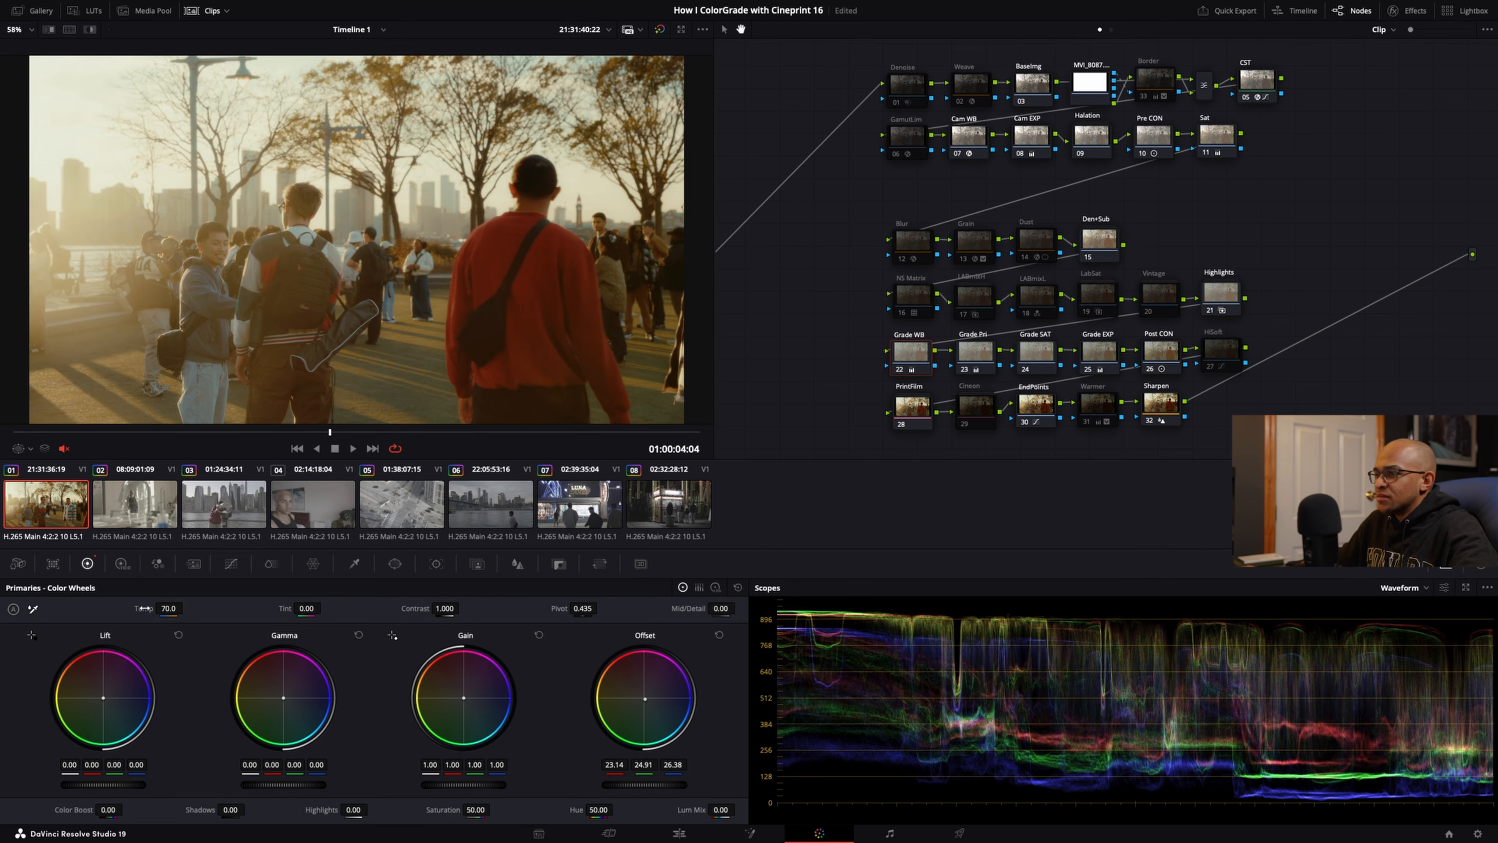
Step: Cool the Grade WB node's Temp slightly and play the clip in full screen
{"action": "key", "text": "ctrl+f"}
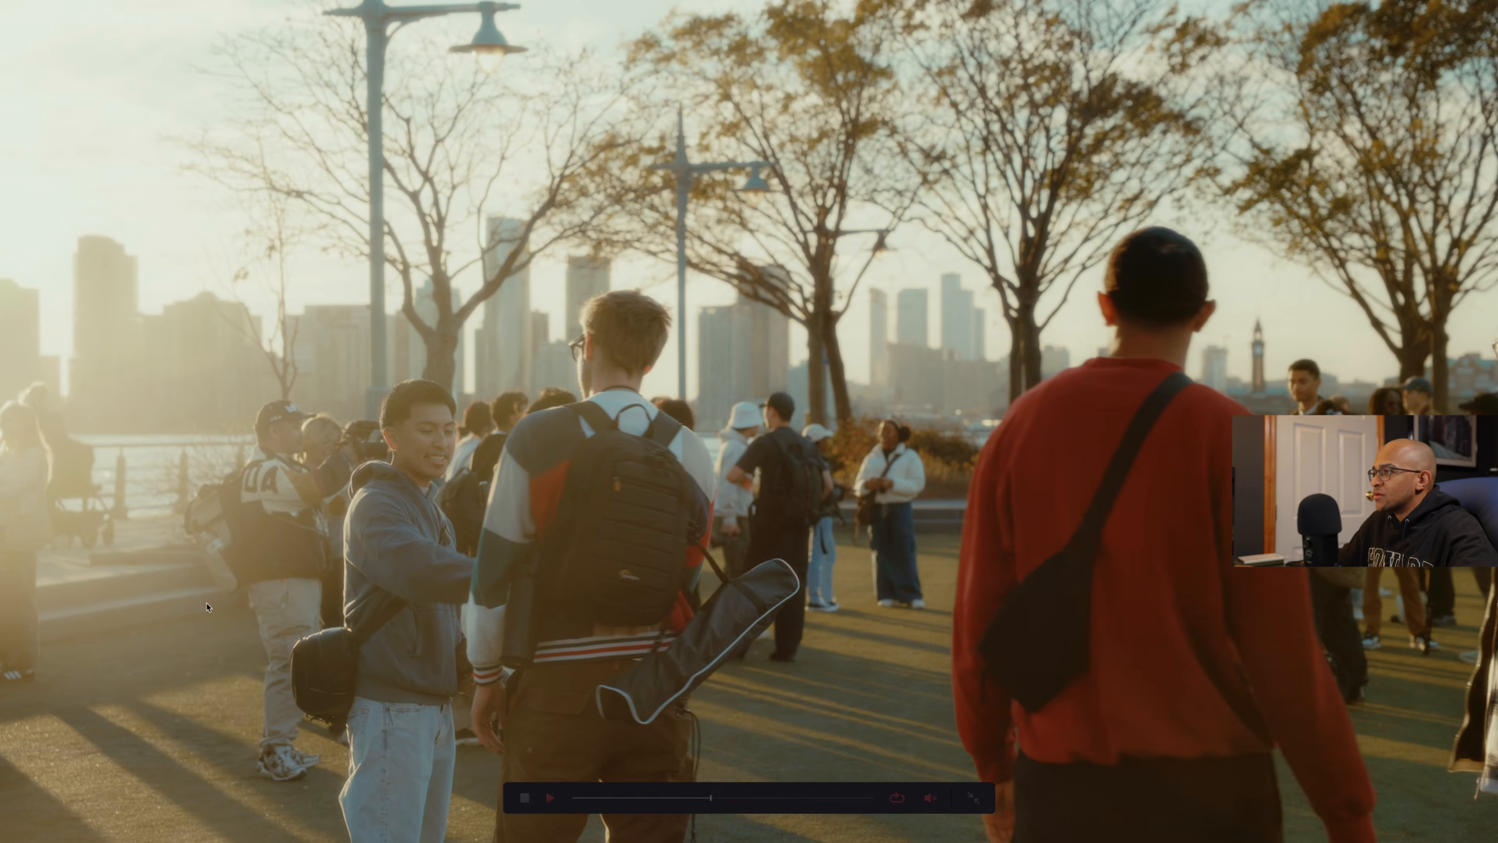
{"action": "key", "text": "space"}
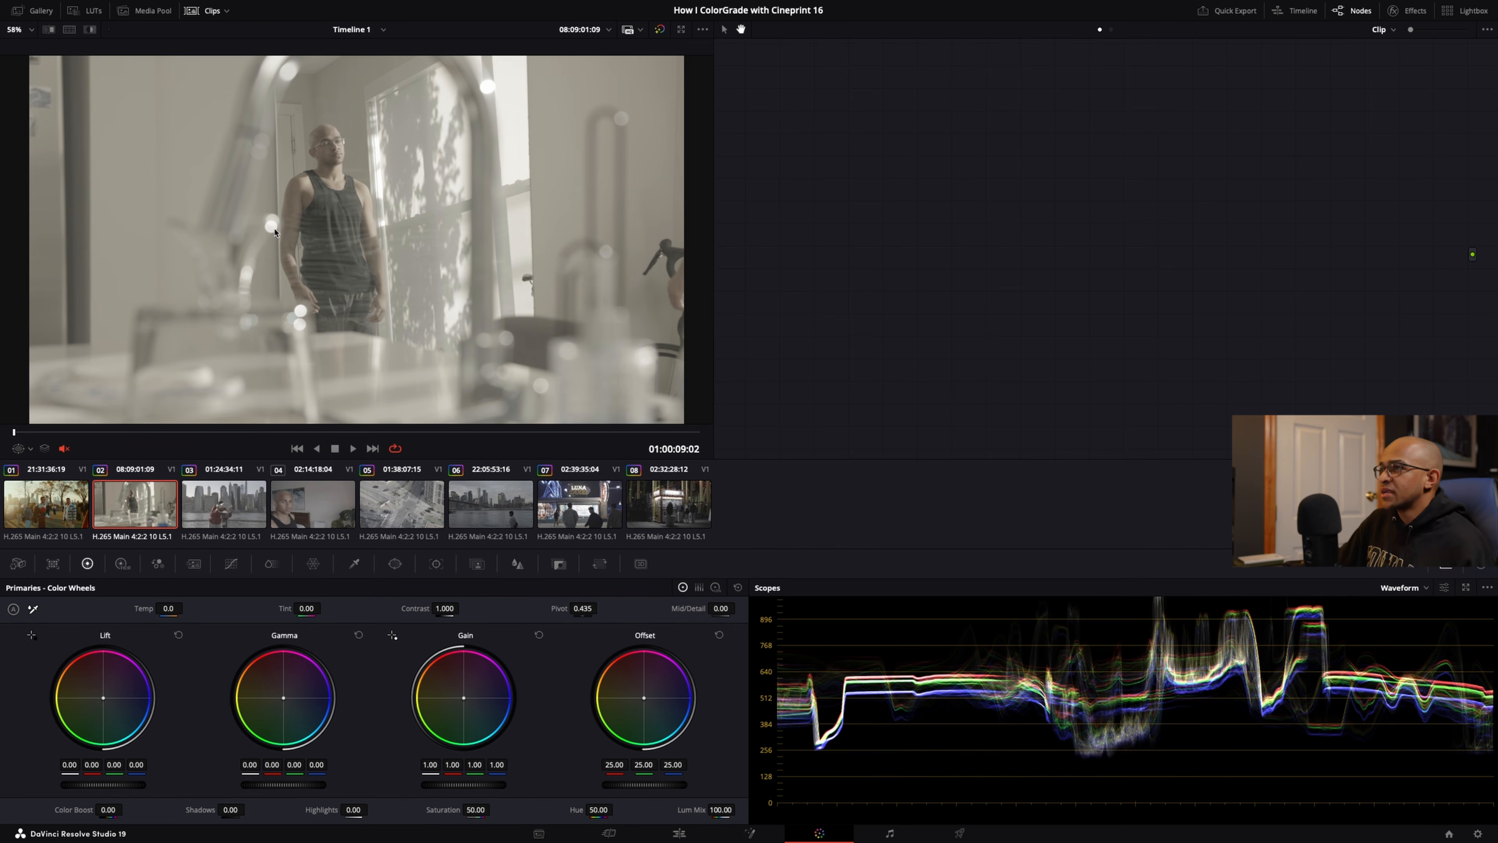
{"action": "key", "text": "ctrl+f"}
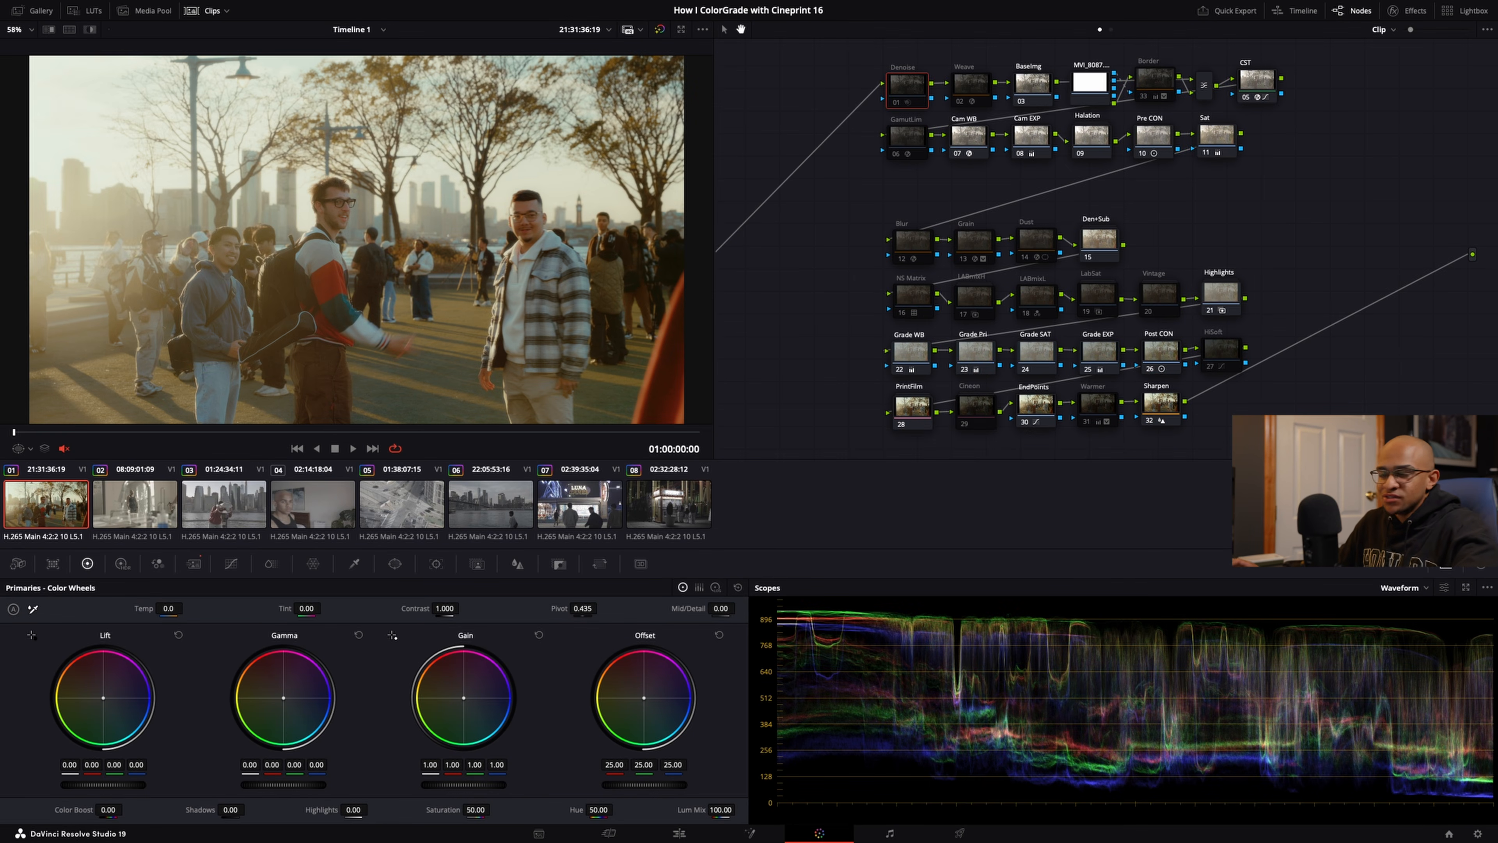
Step: Apply the first clip's grade to clip 02 and view it in full screen
{"action": "left_click", "coordinate": [155, 521]}
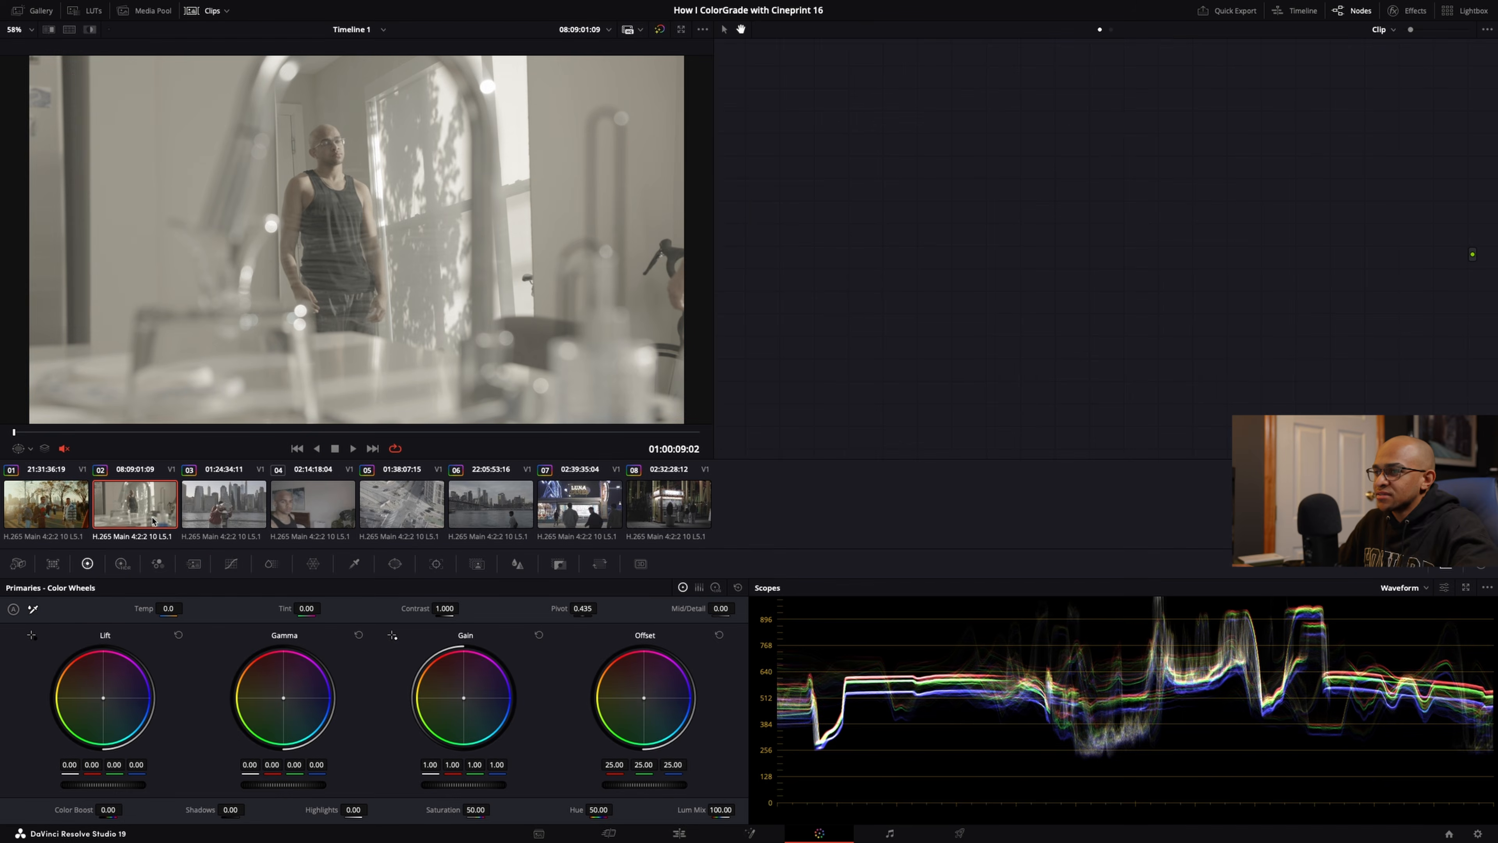
{"action": "right_click", "coordinate": [54, 512]}
{"action": "left_click", "coordinate": [96, 353]}
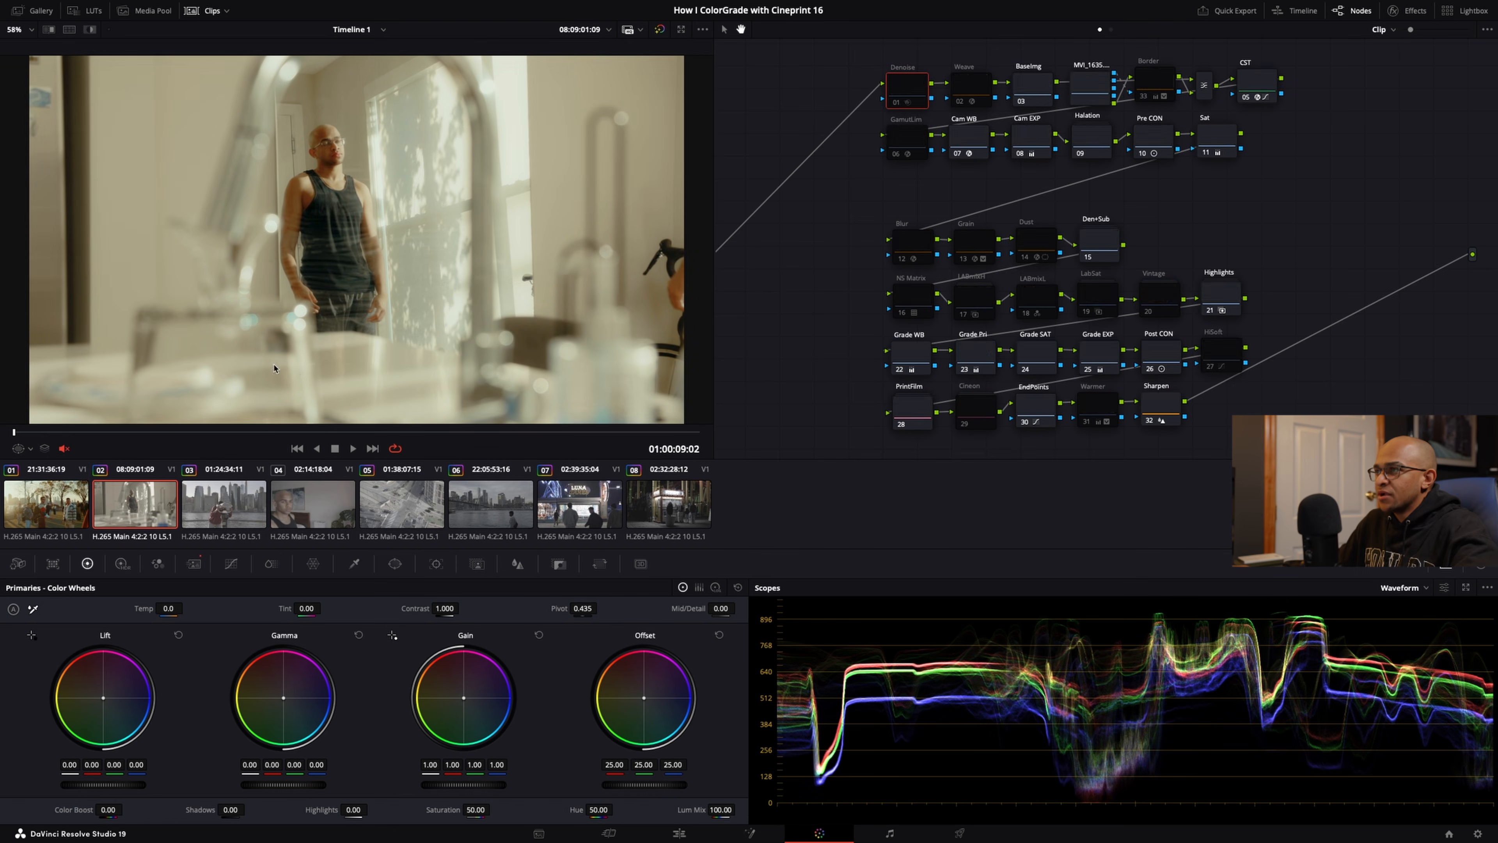
{"action": "key", "text": "ctrl+f"}
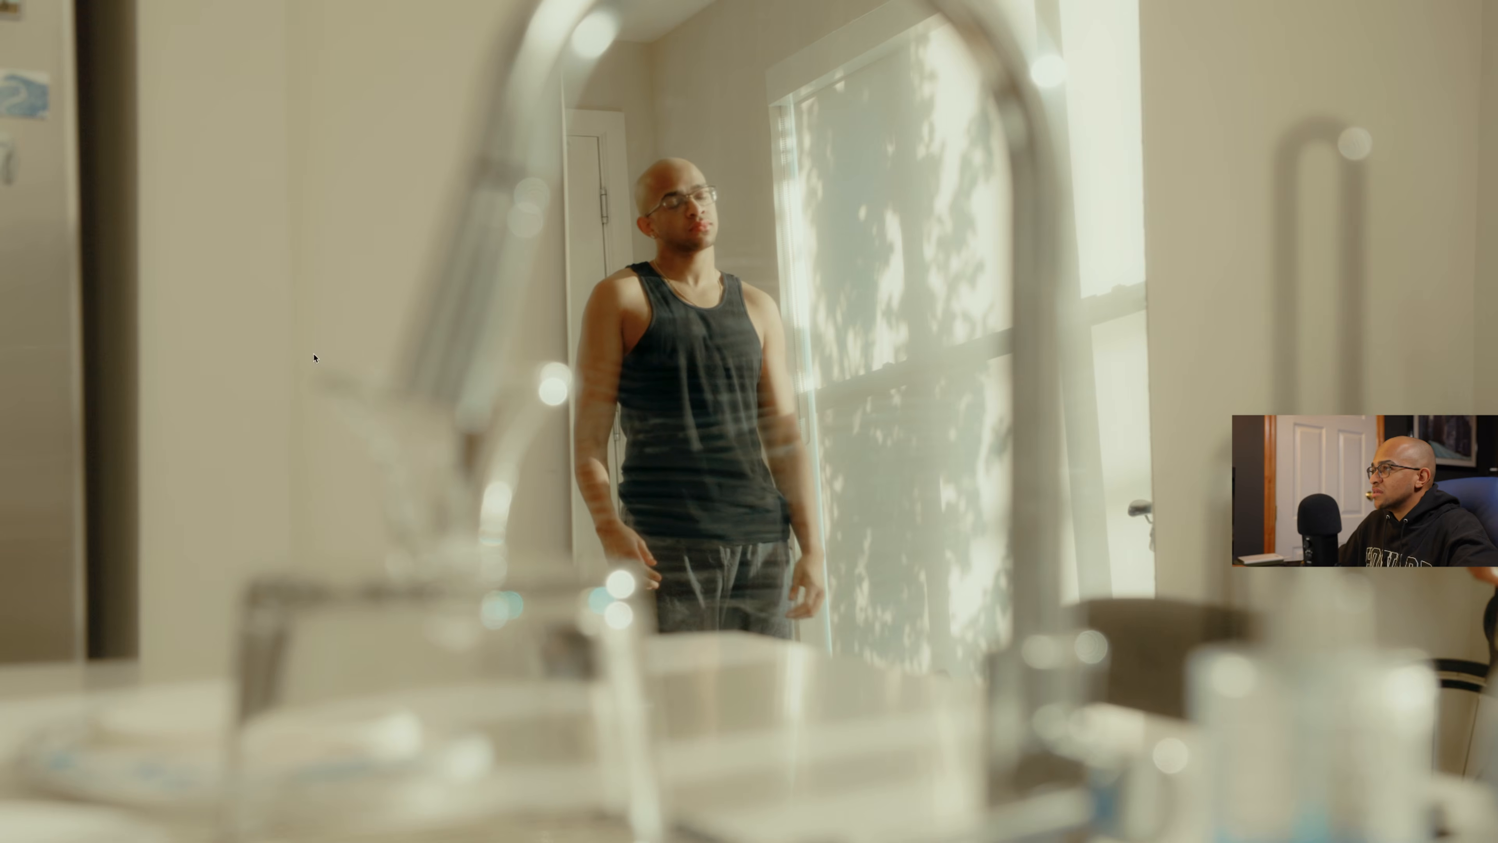
Step: Play clip 02 in full screen and scrub to its closing part to examine the grade
{"action": "key", "text": "ctrl+f"}
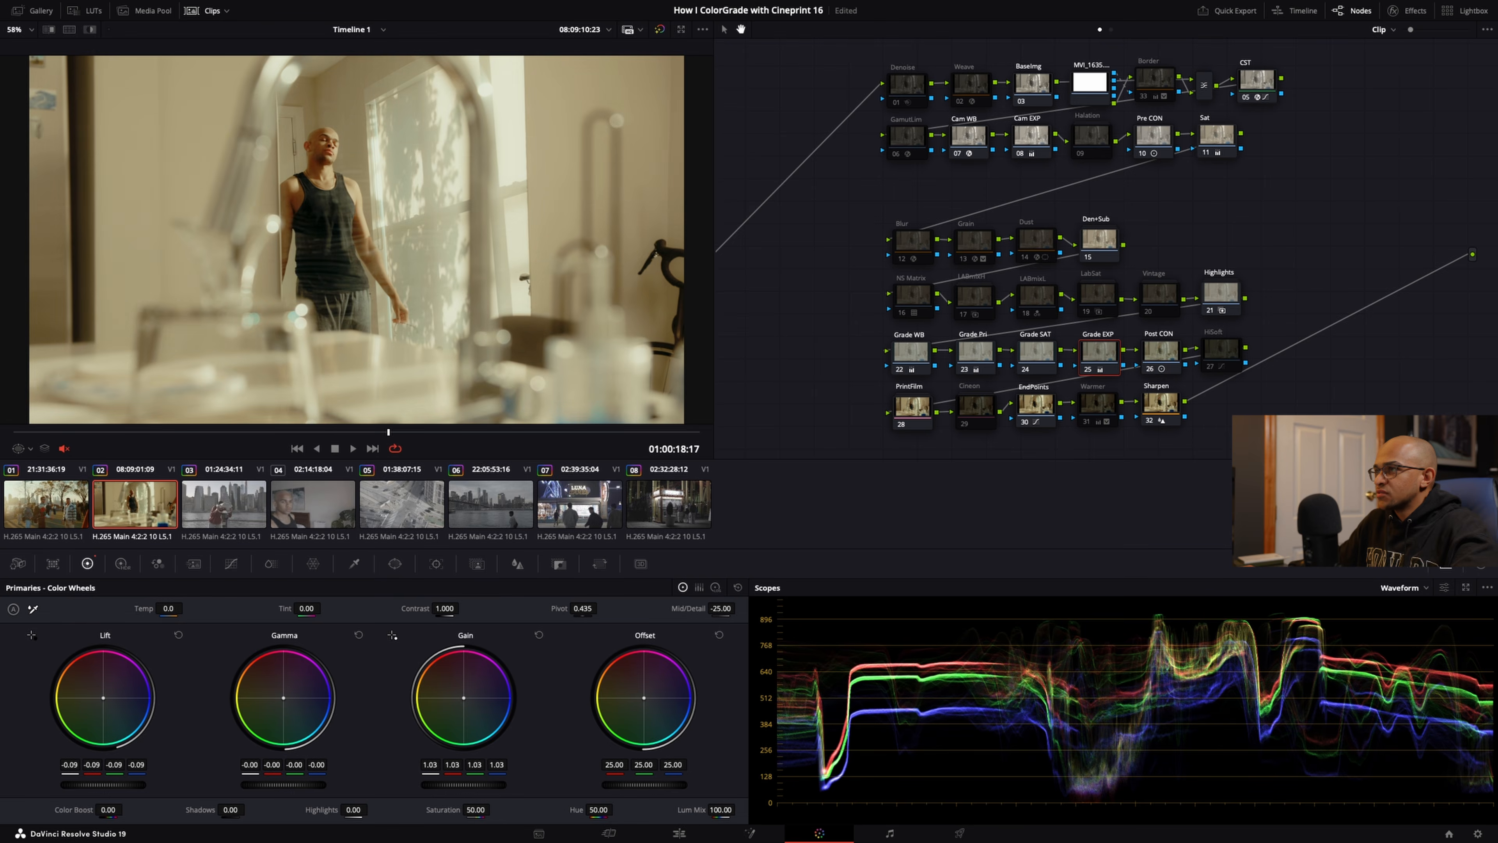
{"action": "key", "text": "ctrl+f"}
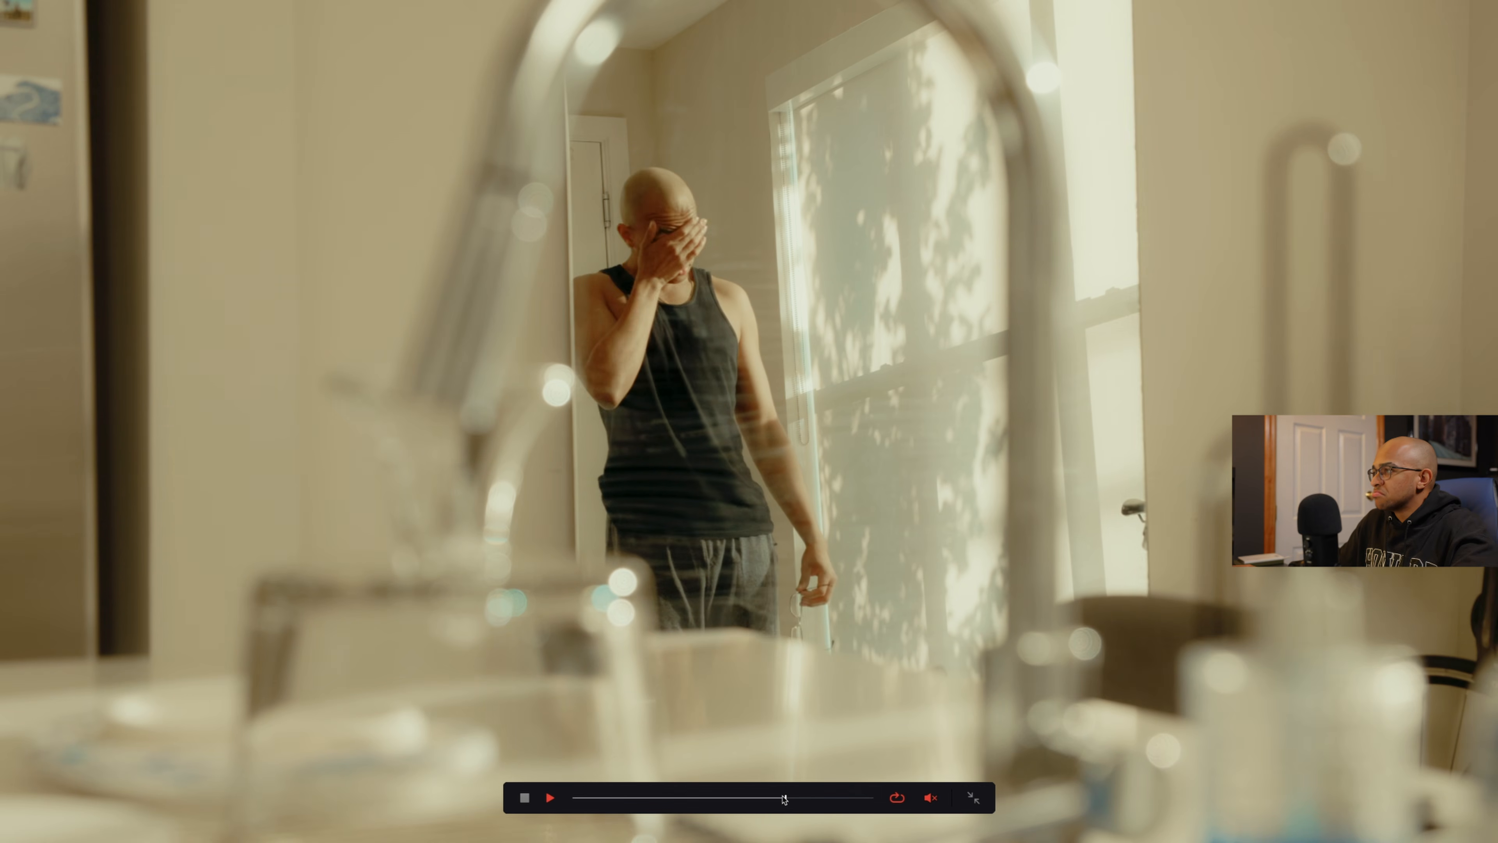
{"action": "left_click_drag", "start_coordinate": [828, 797], "coordinate": [838, 792]}
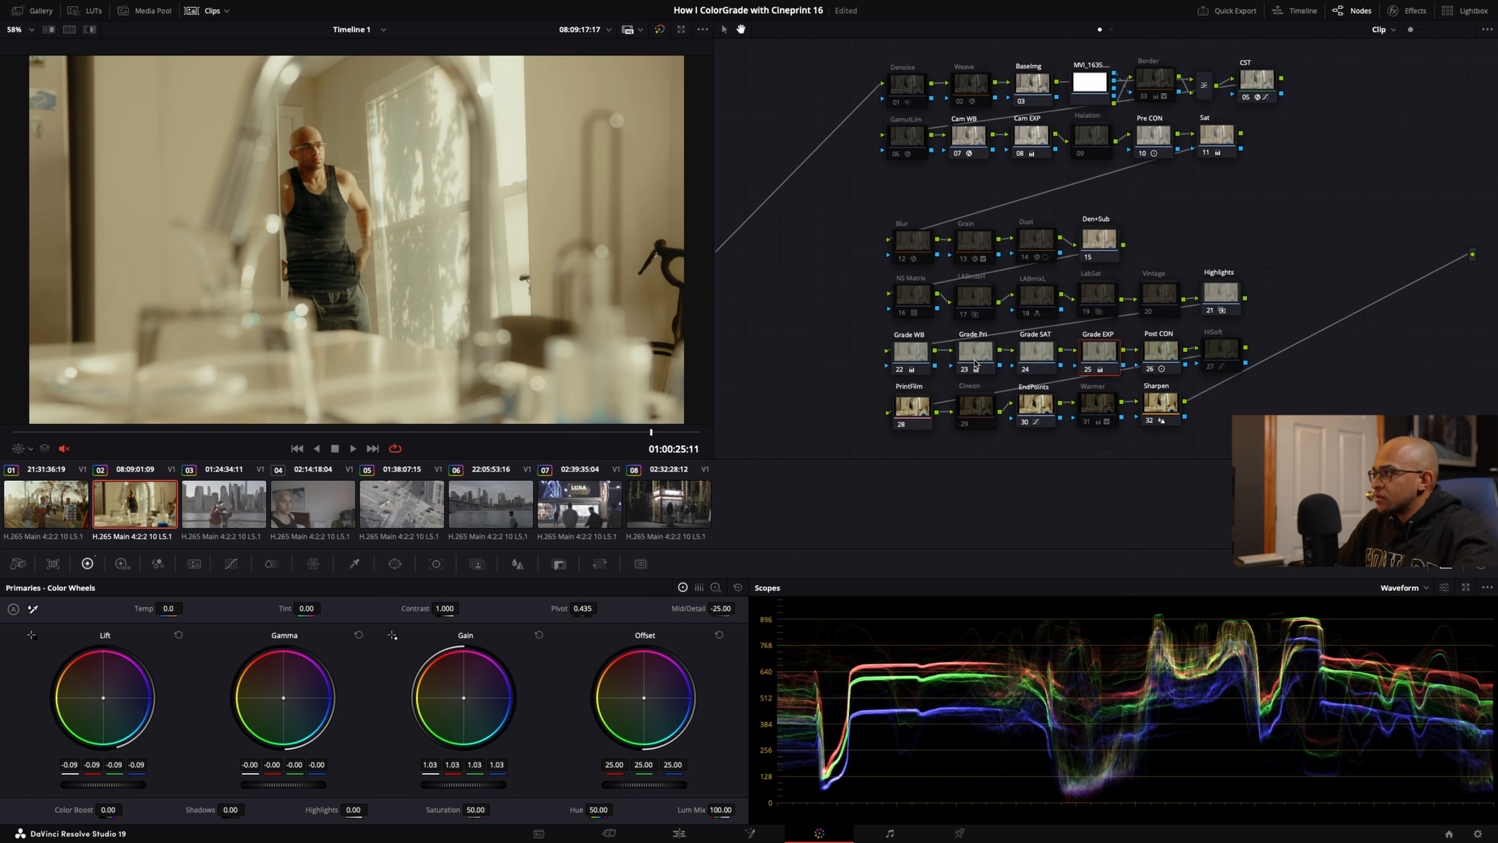
Step: Try a lower Tint on clip 02's Grade Pri node and play the clip in full screen
{"action": "left_click", "coordinate": [975, 361]}
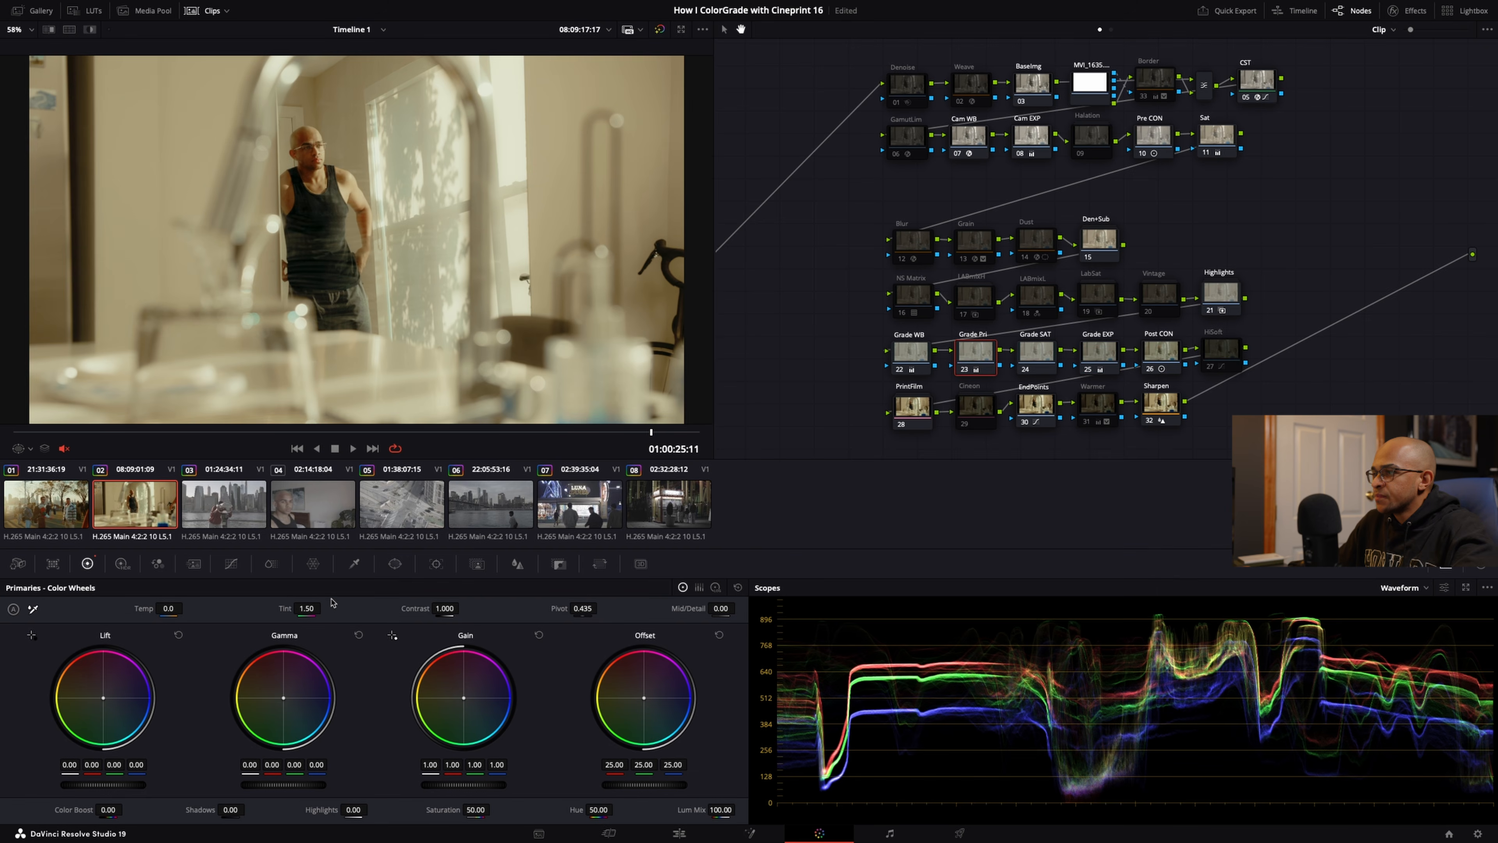
{"action": "mouse_move", "coordinate": [309, 608]}
{"action": "left_mouse_down"}
{"action": "mouse_move", "coordinate": [324, 608]}
{"action": "mouse_move", "coordinate": [289, 608]}
{"action": "left_mouse_up"}
{"action": "key", "text": "p"}
{"action": "key", "text": "space"}
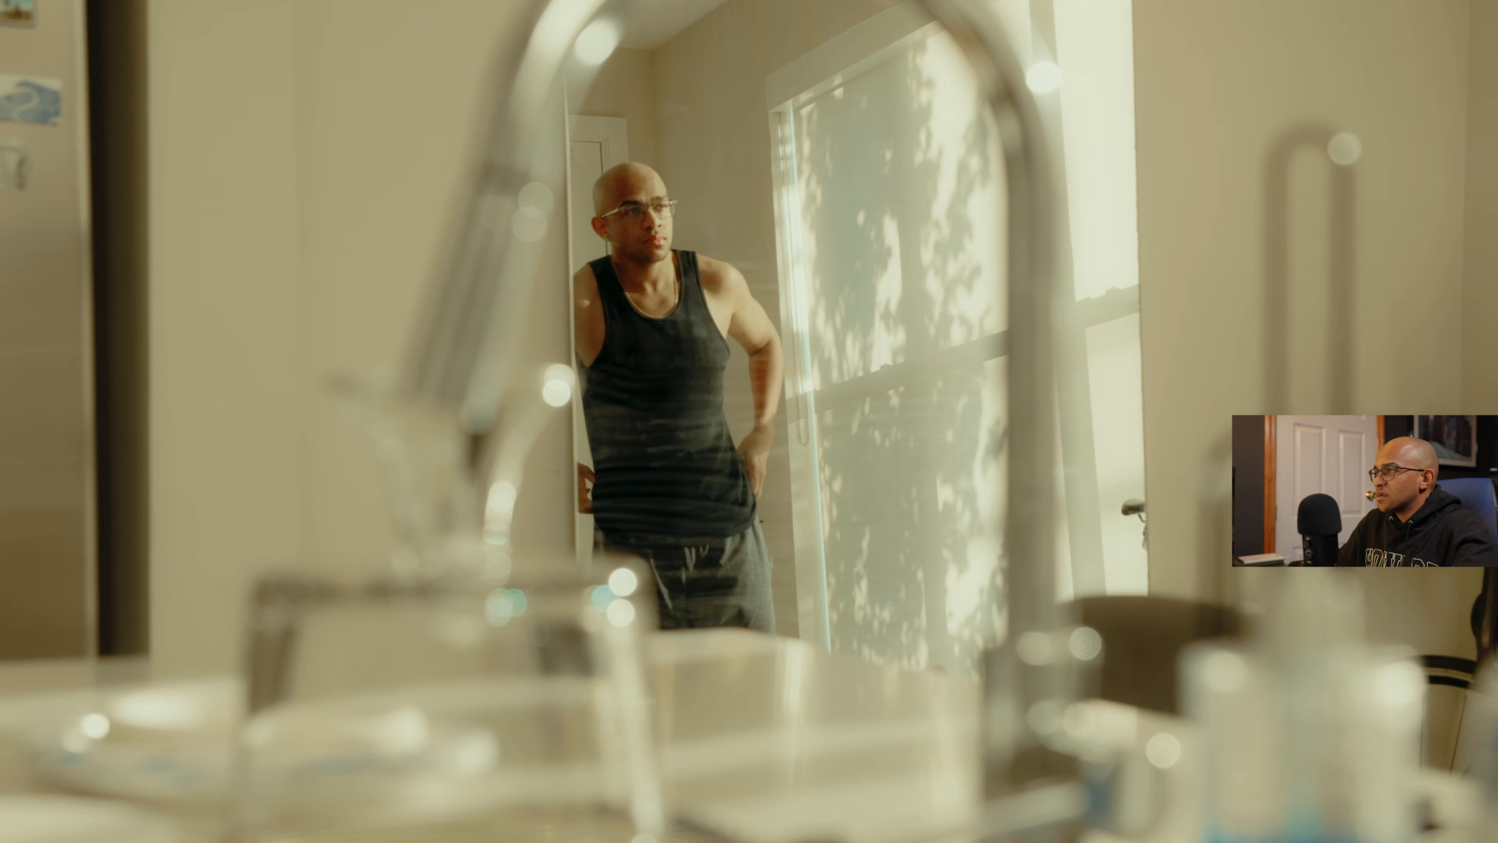
{"action": "key", "text": "space"}
{"action": "key", "text": "p"}
Step: Return the Grade Pri node's Tint to 1.50 and play clip 02 in full screen
{"action": "left_click_drag", "start_coordinate": [291, 608], "coordinate": [318, 607]}
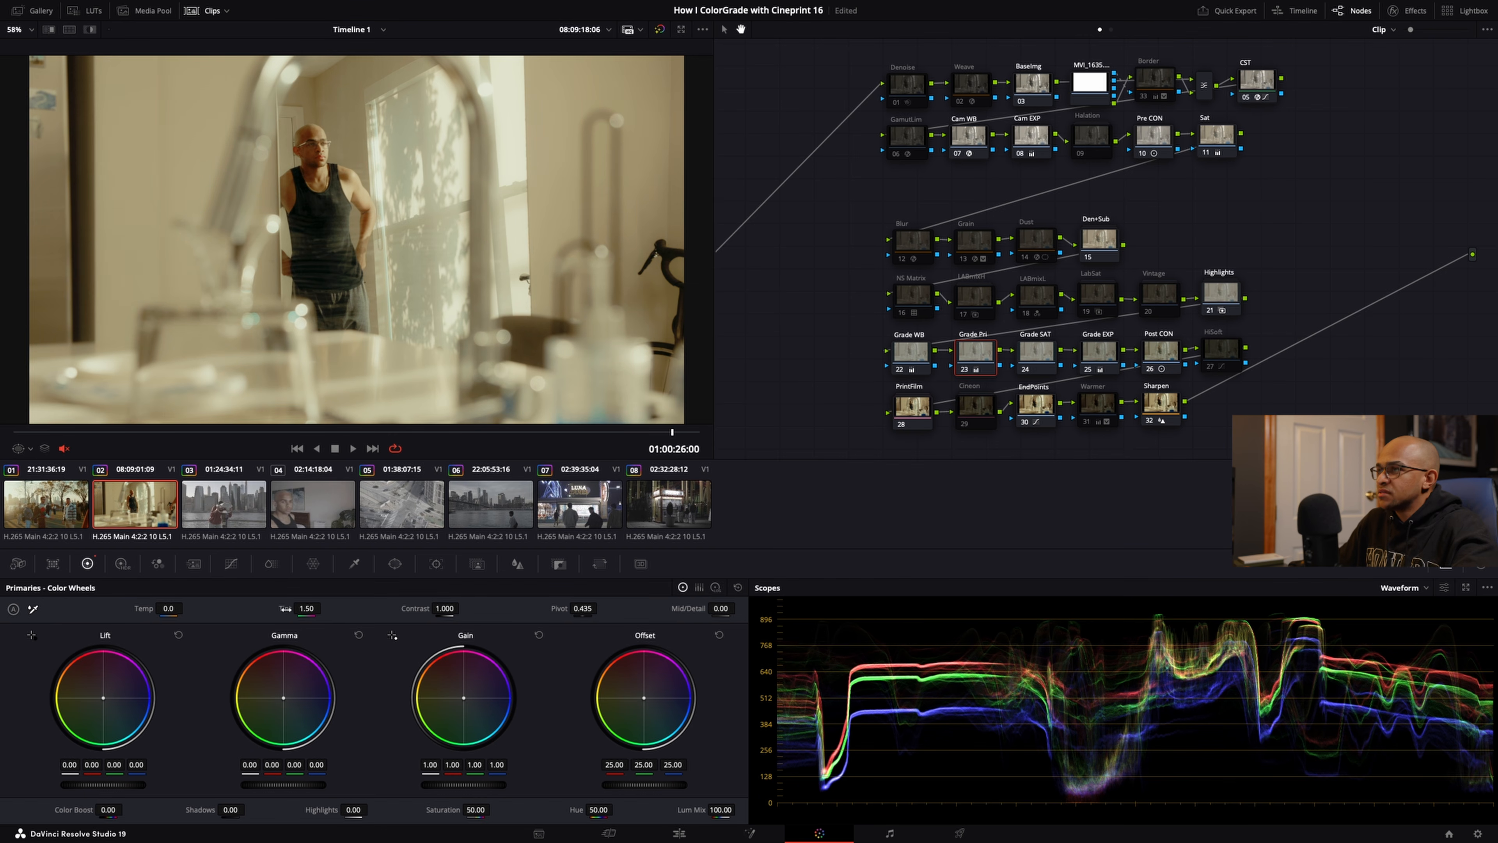
{"action": "key", "text": "p"}
{"action": "key", "text": "space"}
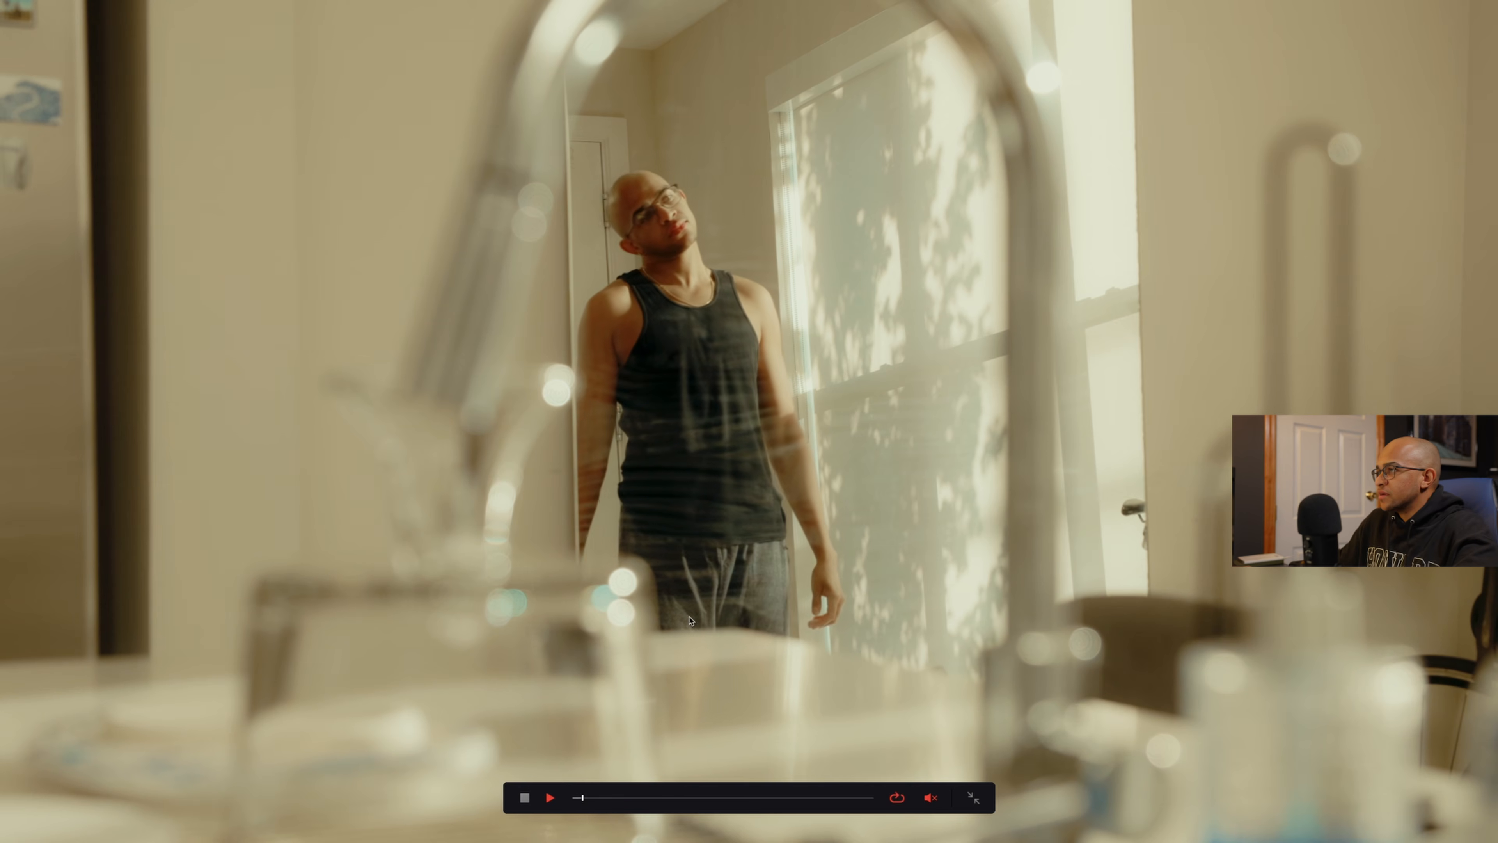
{"action": "key", "text": "space"}
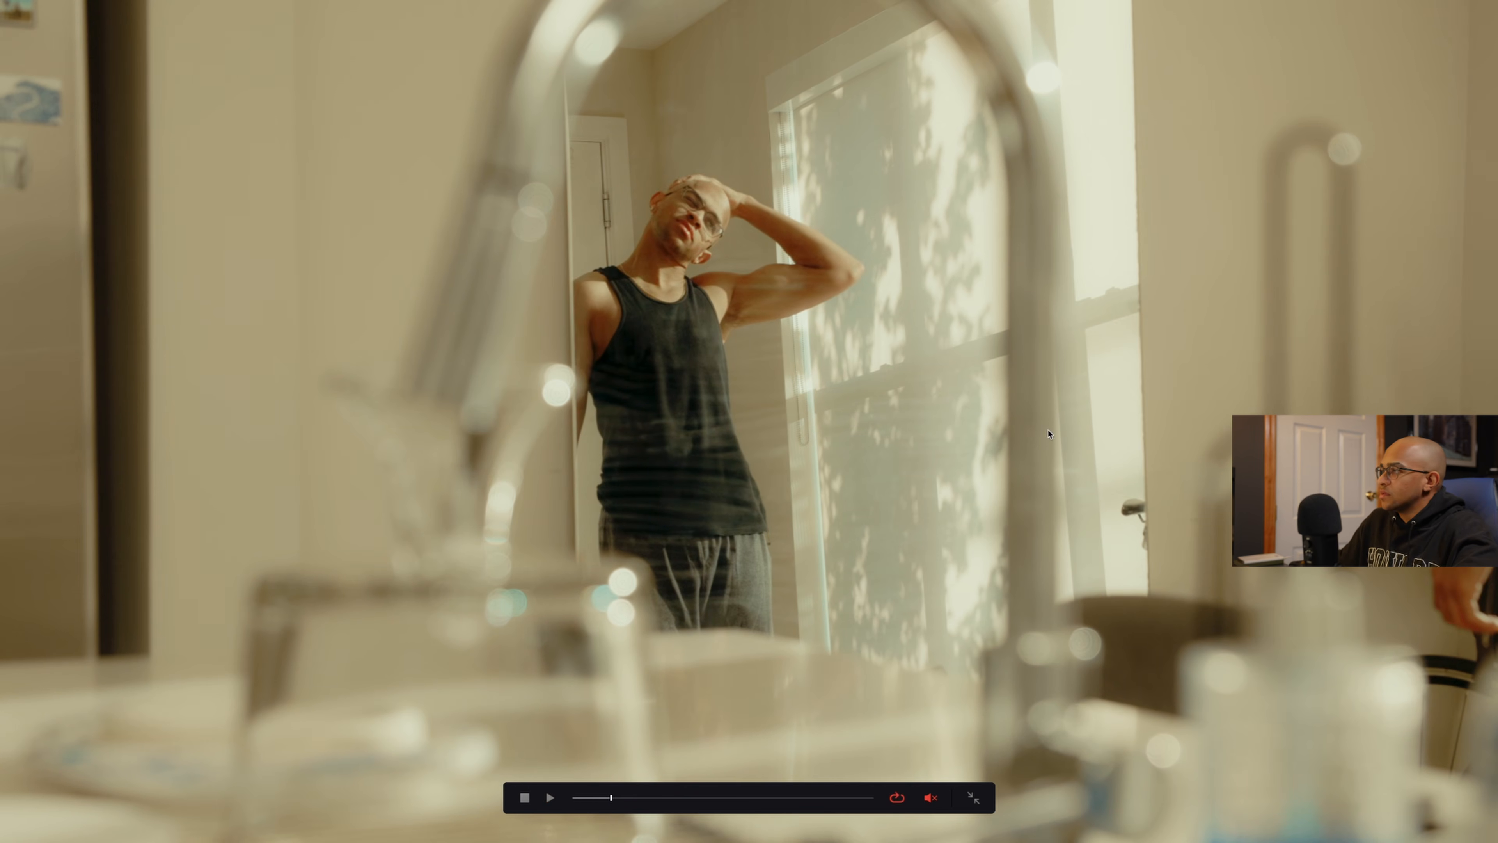
Step: Enable the Halation node on clip 02 and check the image in full screen
{"action": "key", "text": "p"}
{"action": "left_click", "coordinate": [1102, 138]}
{"action": "key", "text": "p"}
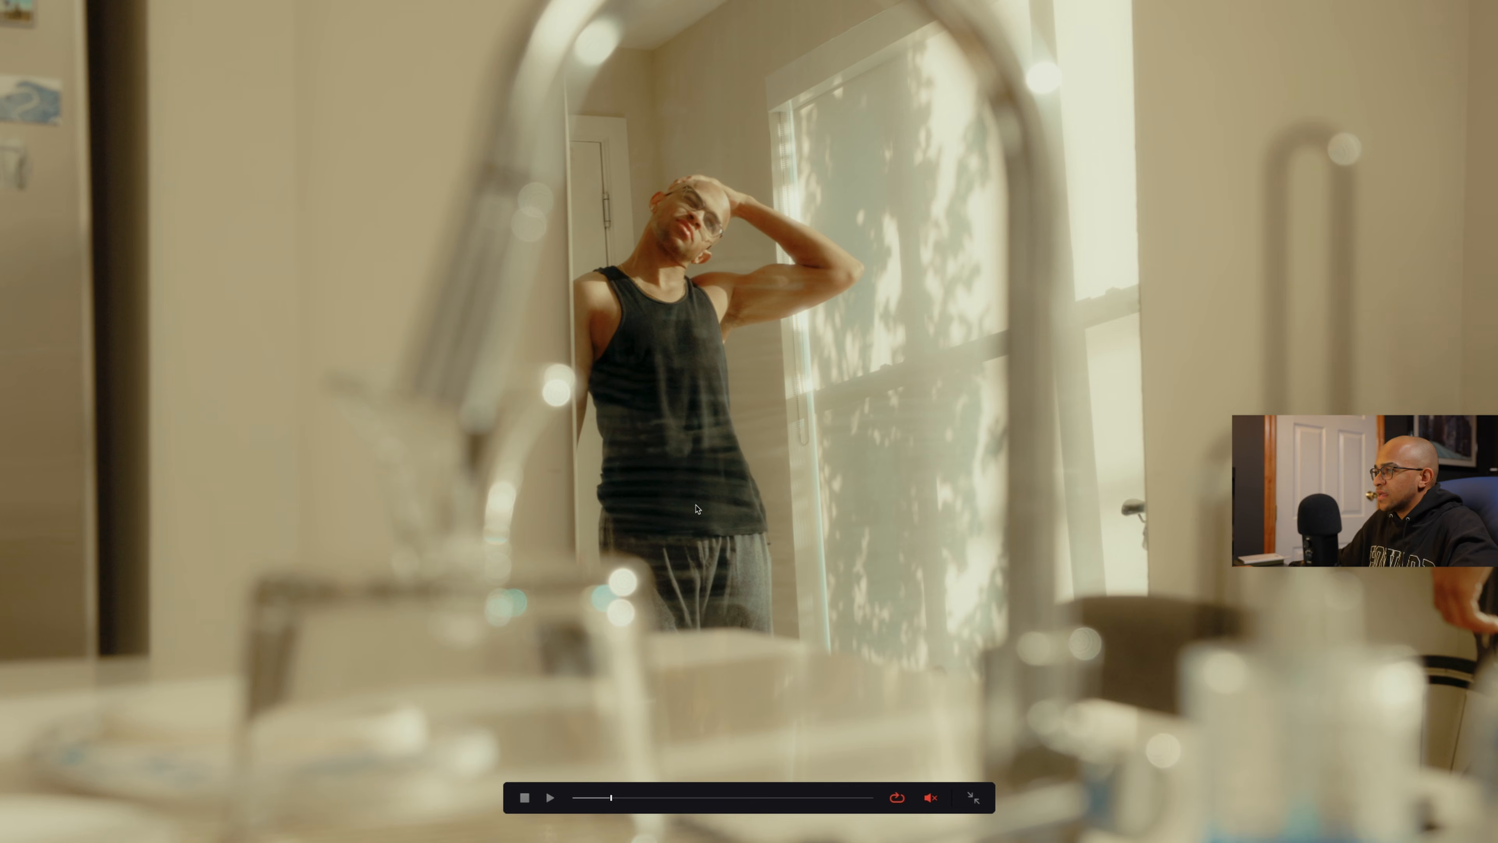
{"action": "key", "text": "p"}
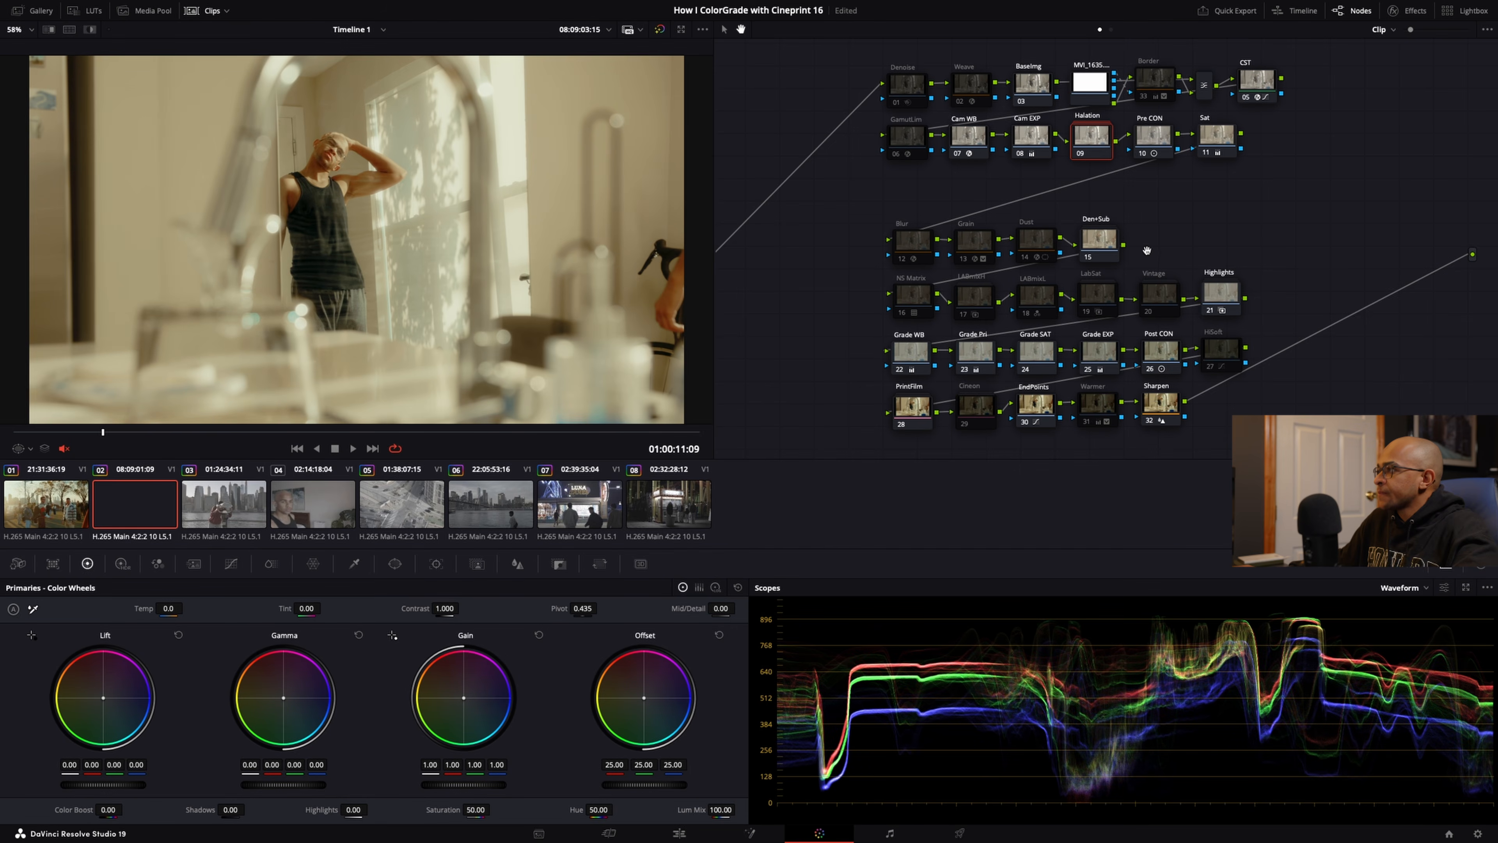
Step: Select the Grade EXP node to inspect its settings and play clip 02 in full screen
{"action": "left_click", "coordinate": [1101, 349]}
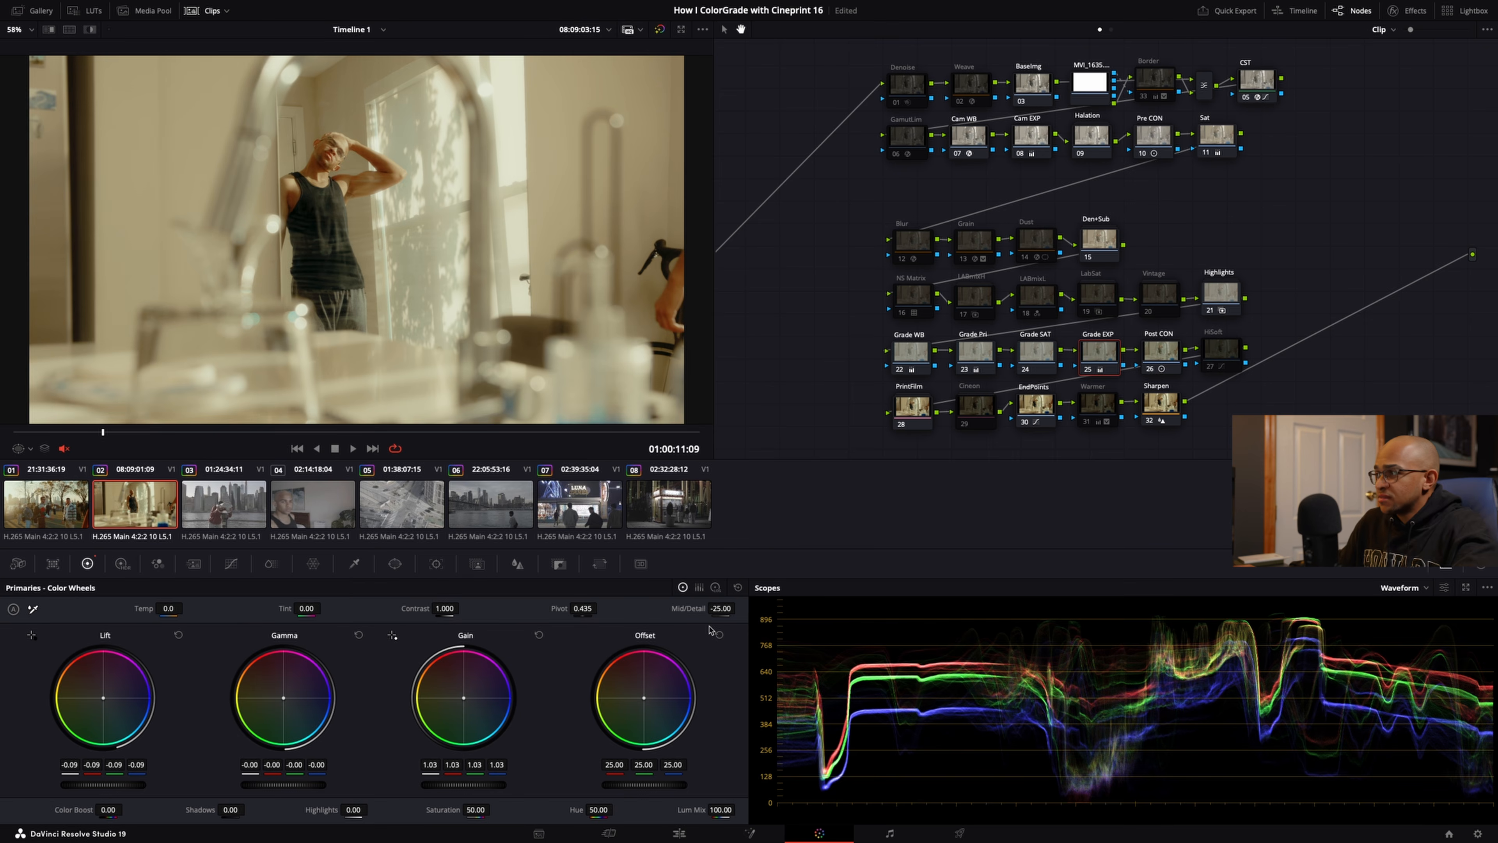
{"action": "key", "text": "p"}
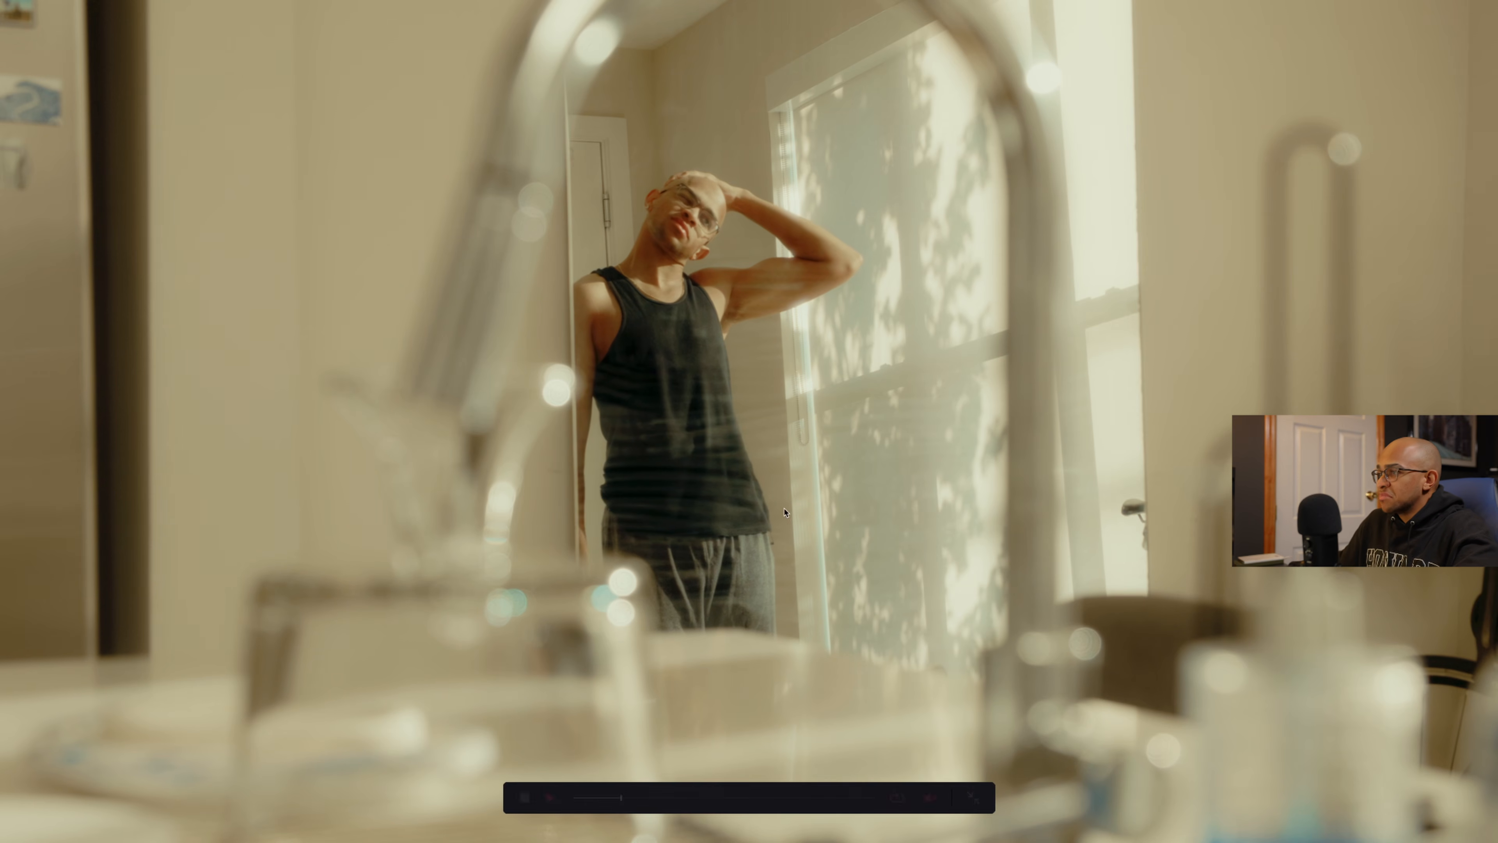
{"action": "key", "text": "p"}
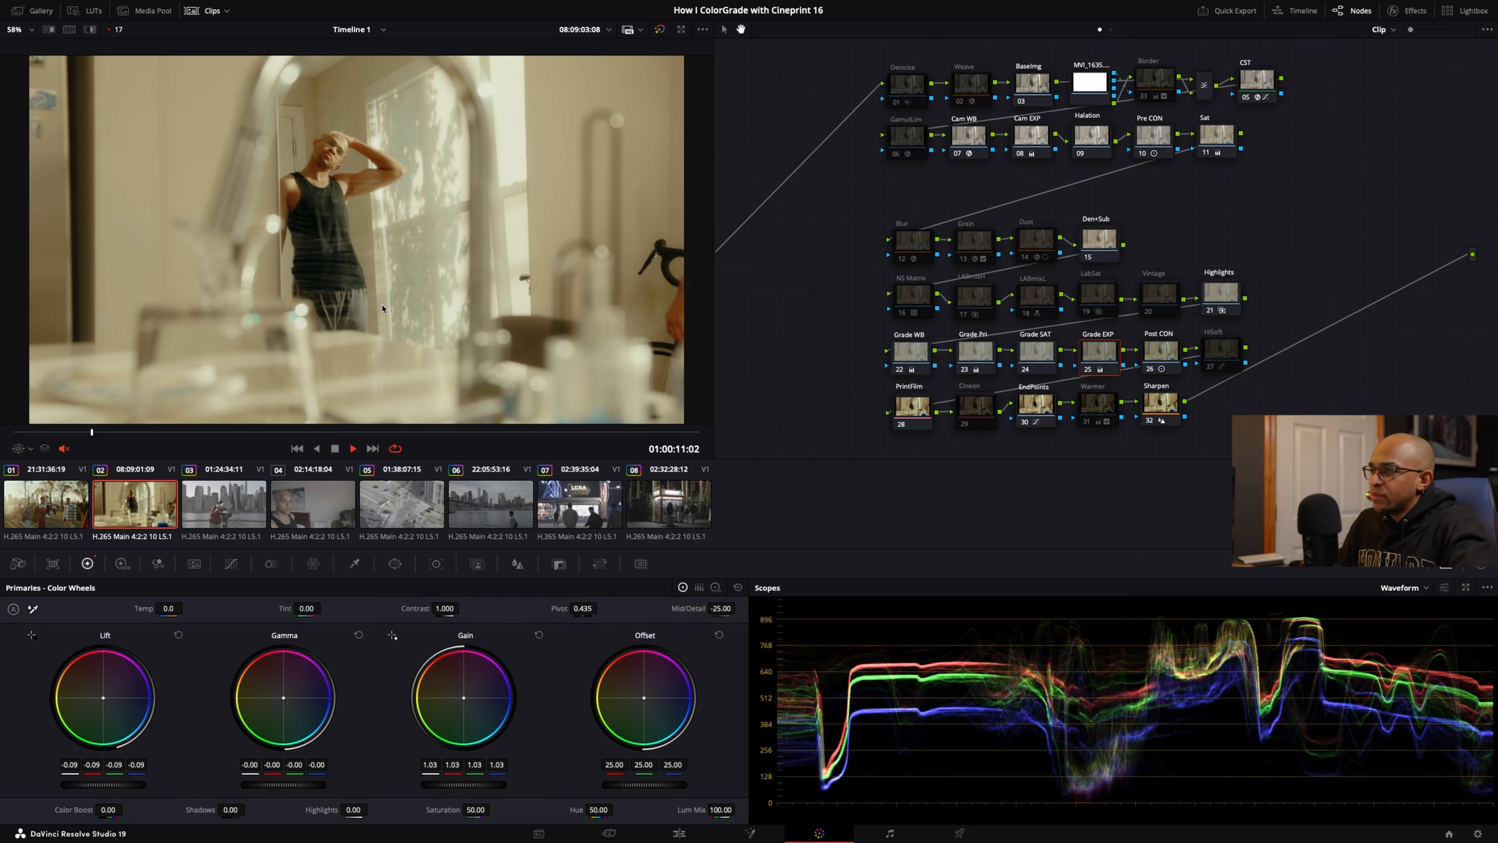
{"action": "key", "text": "space"}
Step: Step through the disabled nodes in the row from NS Matrix to Vintage and play clip 02 in full screen
{"action": "left_click_drag", "start_coordinate": [872, 293], "coordinate": [831, 308]}
{"action": "left_click", "coordinate": [896, 305]}
{"action": "left_click", "coordinate": [960, 305]}
{"action": "left_click", "coordinate": [1020, 304]}
{"action": "left_click", "coordinate": [1070, 303]}
{"action": "left_click", "coordinate": [1147, 302]}
{"action": "key", "text": "p"}
{"action": "key", "text": "space"}
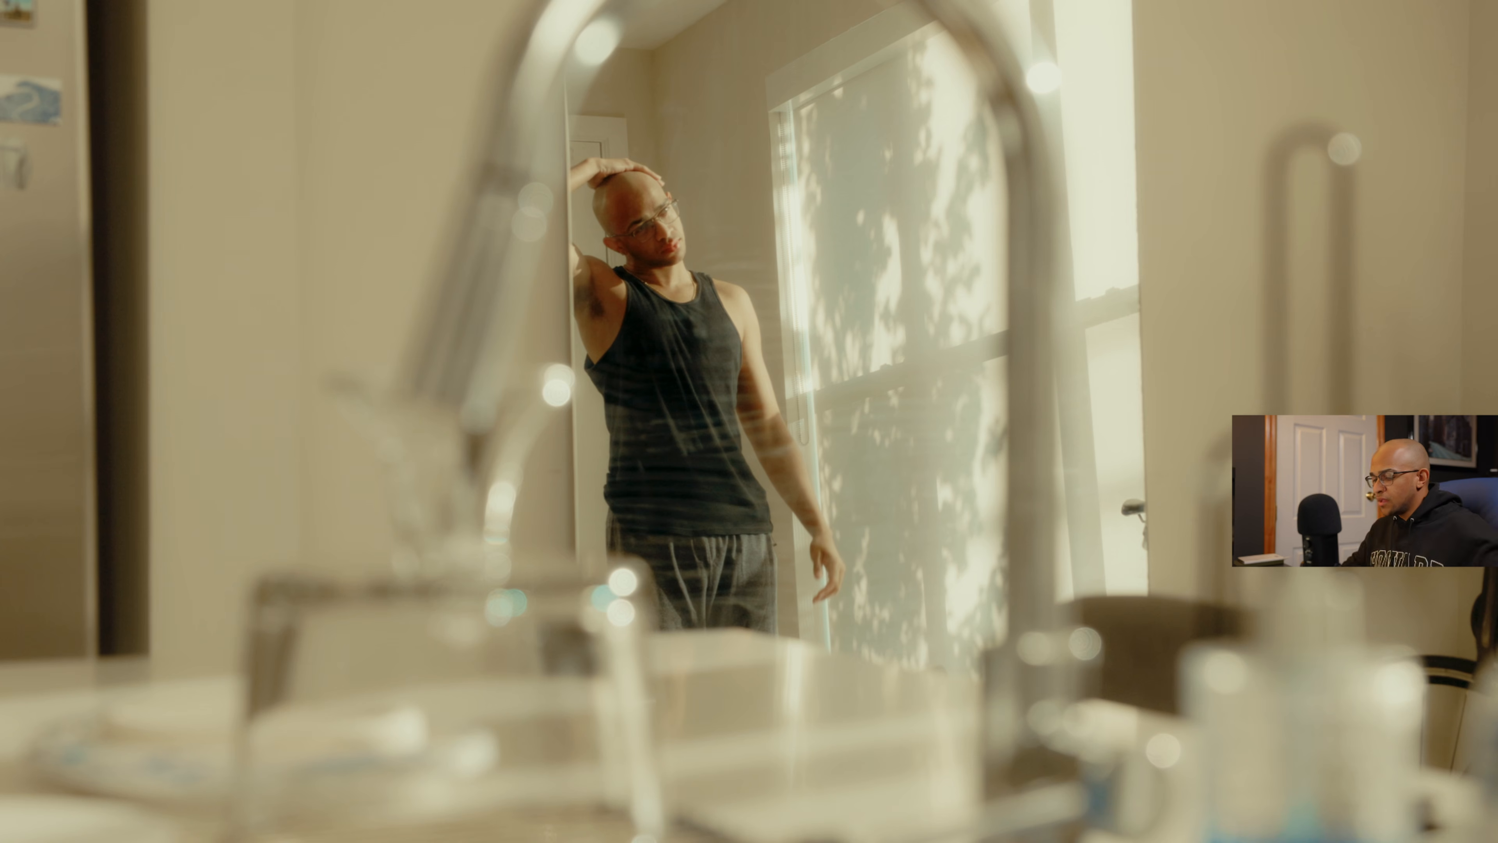
{"action": "key", "text": "Escape"}
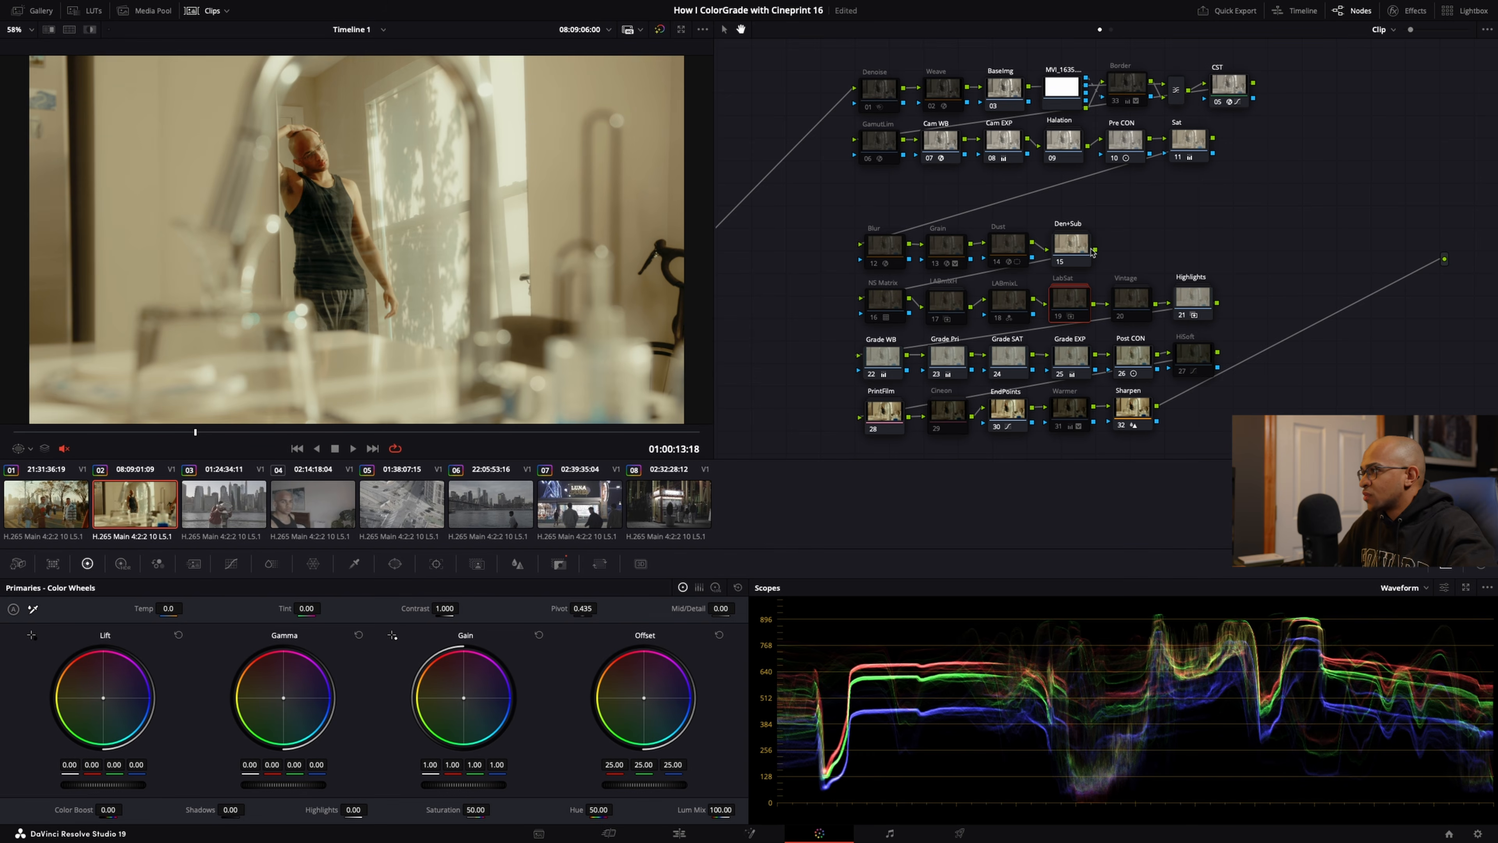
Step: Open the Den+Sub compound node, select its Skin2 node, and review clip 02 in full screen
{"action": "left_click", "coordinate": [1083, 251]}
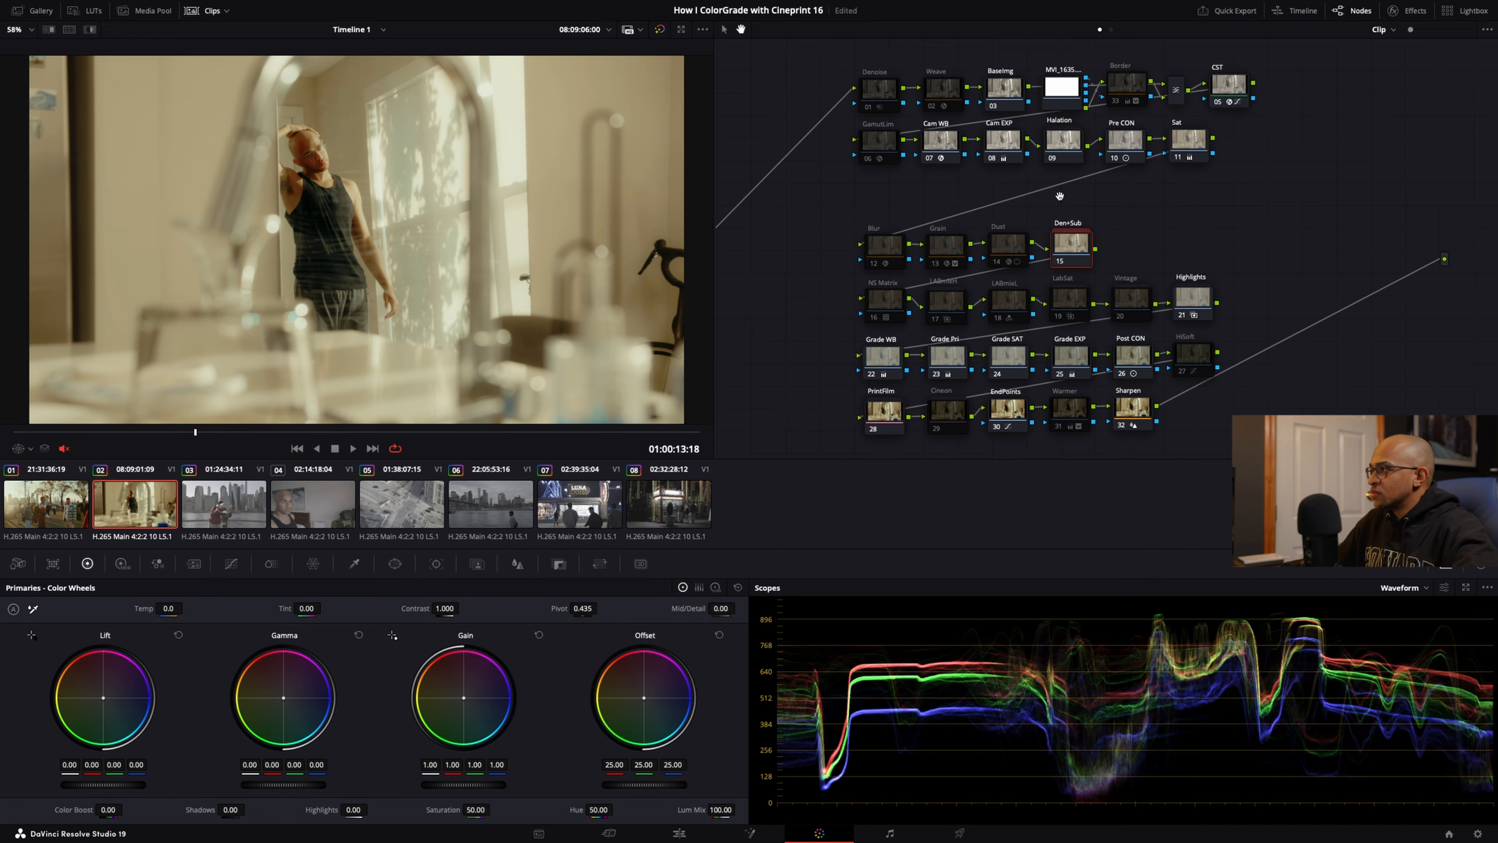
{"action": "right_click", "coordinate": [1071, 245]}
{"action": "left_click", "coordinate": [1096, 265]}
{"action": "left_click", "coordinate": [1239, 261]}
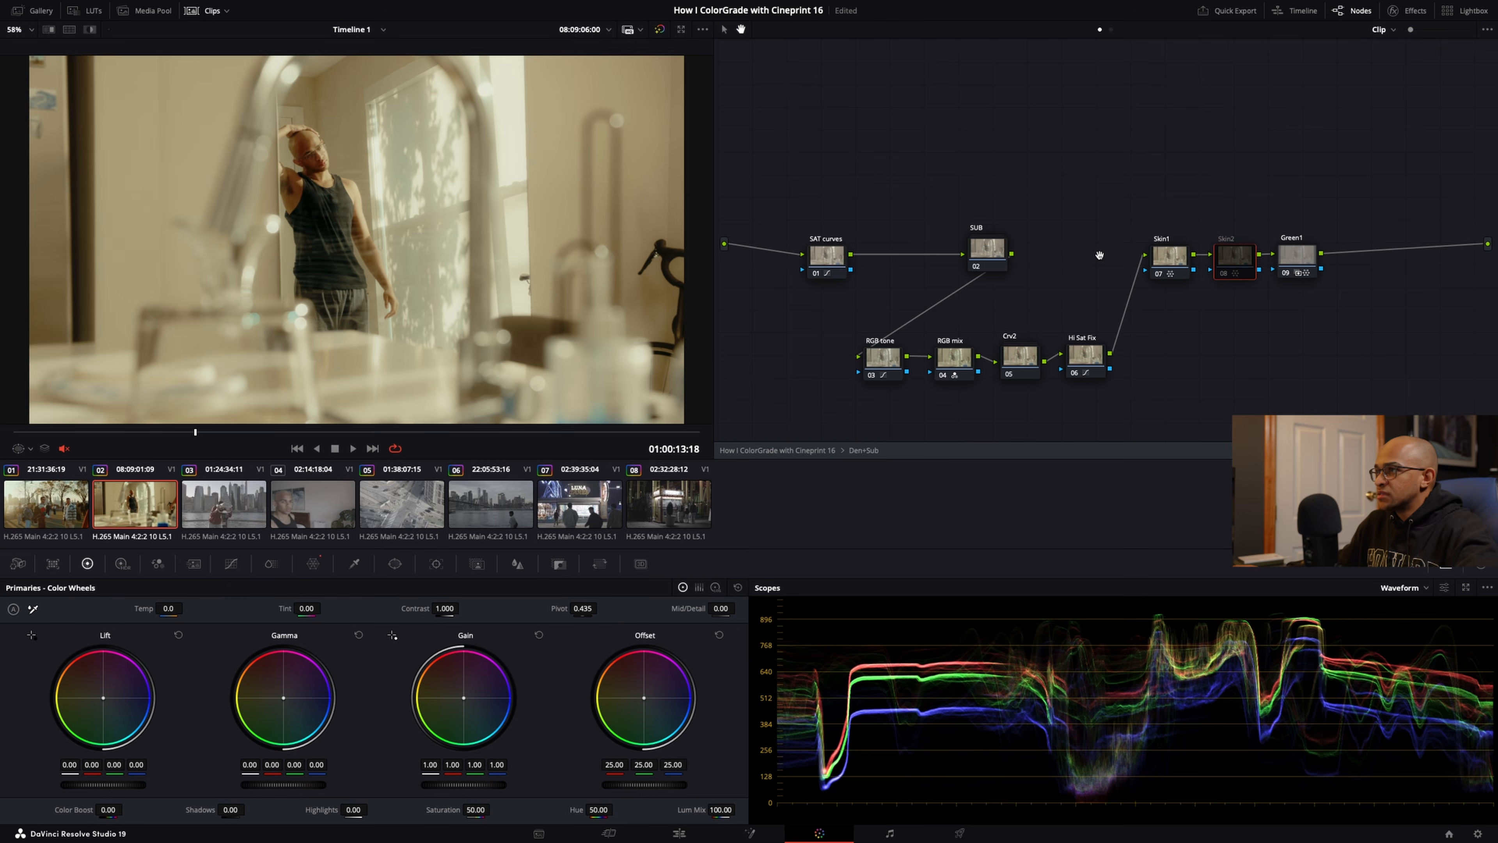
{"action": "key", "text": "ctrl+f"}
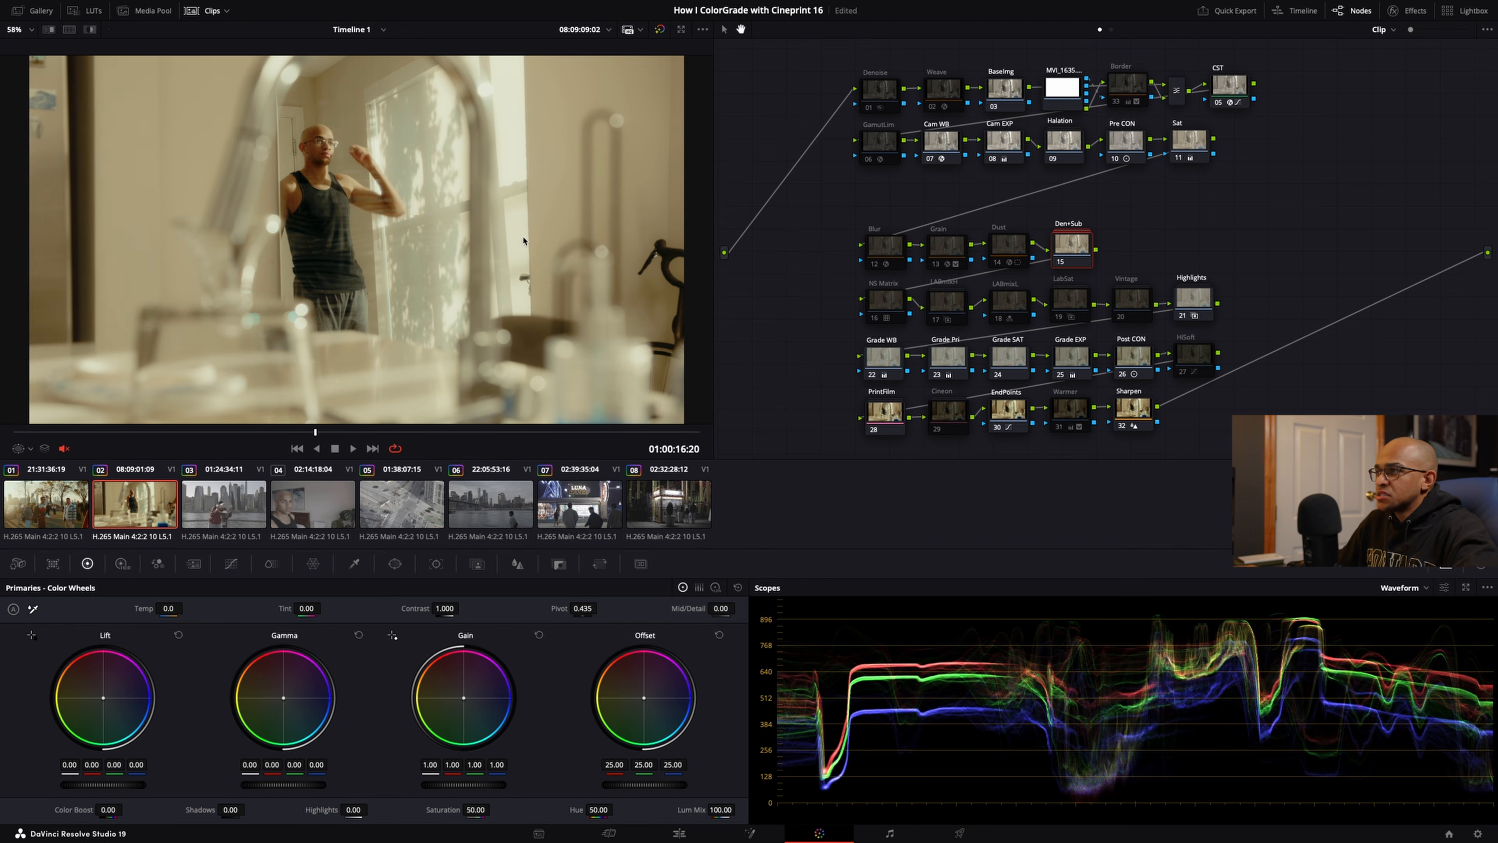
Step: Select clip 03 and apply the grade from clip 02 to it
{"action": "left_click", "coordinate": [239, 497]}
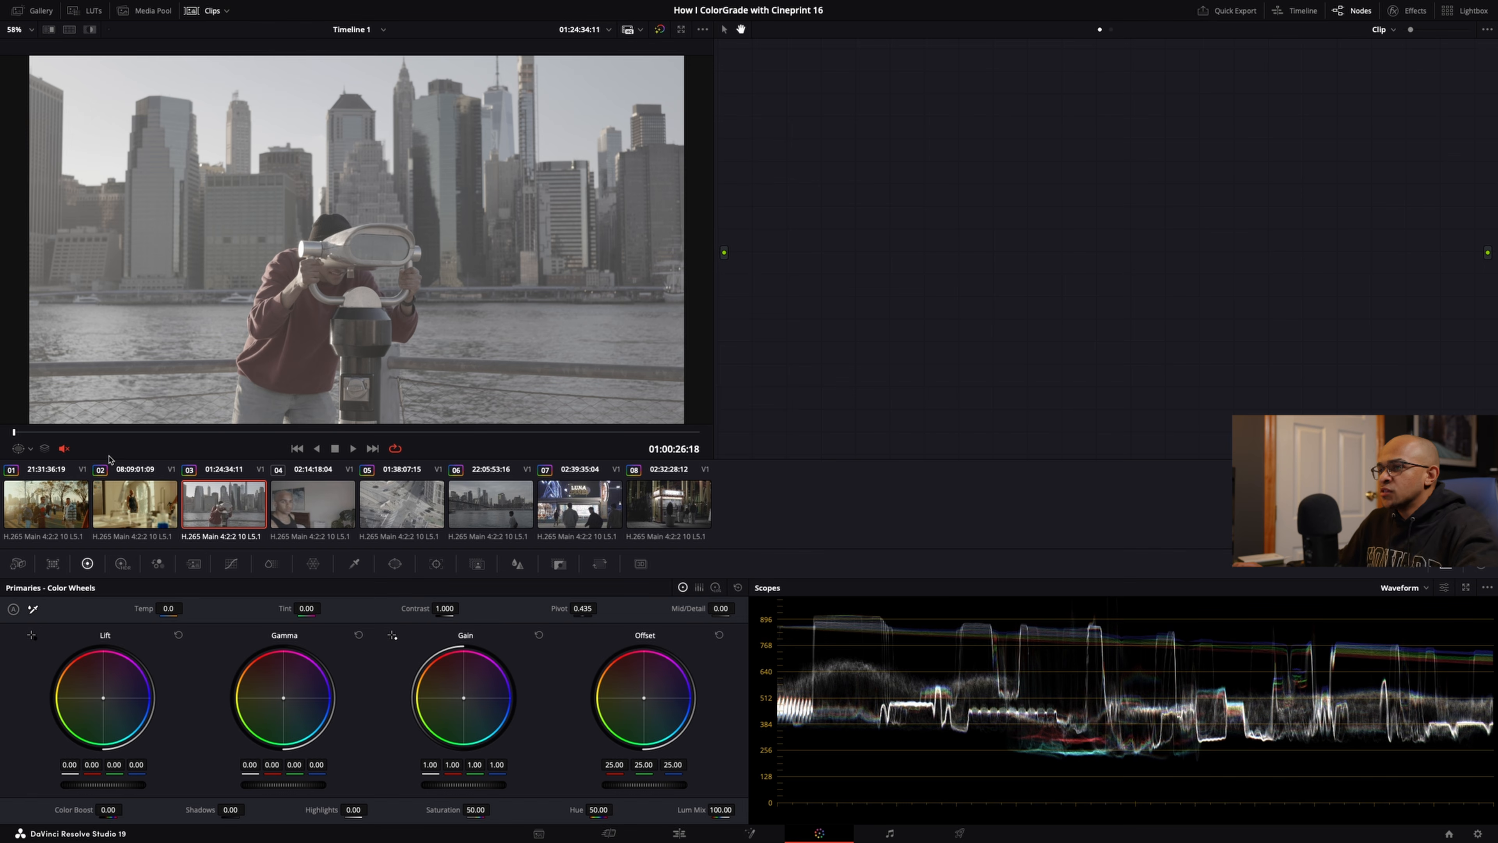
{"action": "left_click", "coordinate": [86, 491]}
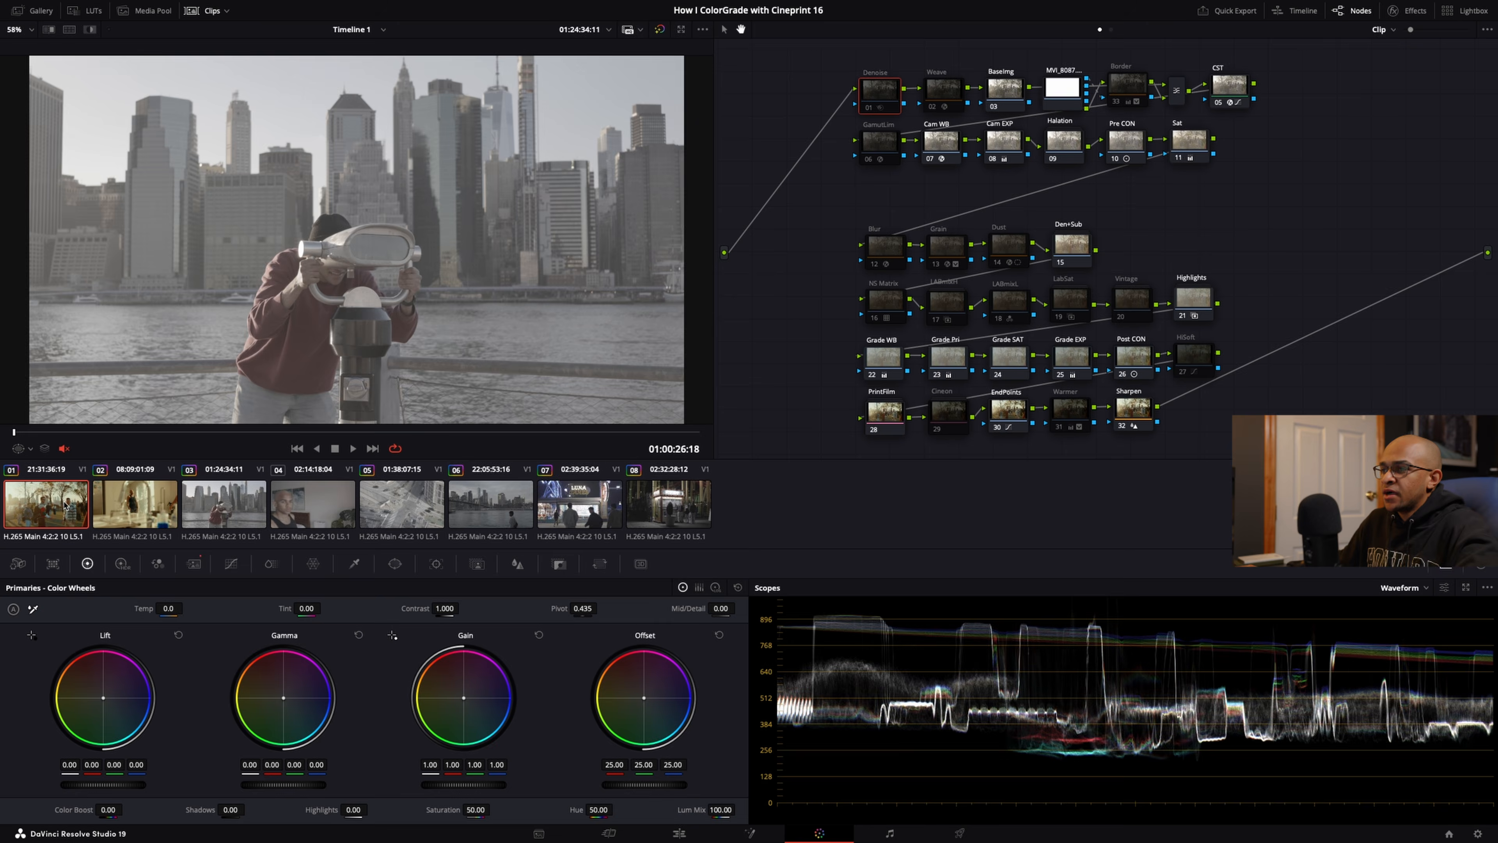
{"action": "left_click", "coordinate": [215, 503]}
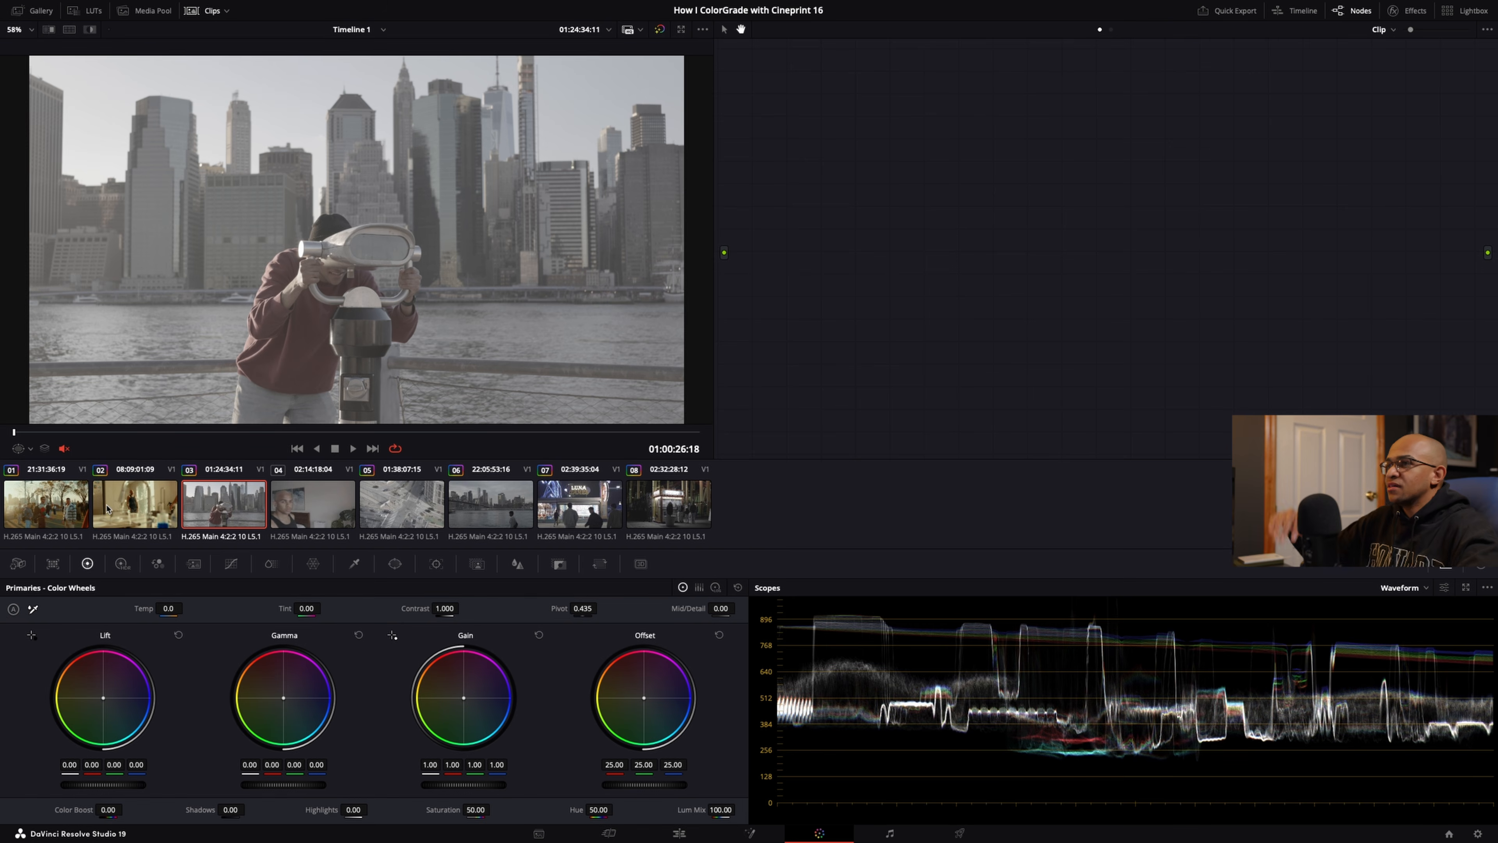
{"action": "right_click", "coordinate": [147, 512]}
{"action": "left_click", "coordinate": [320, 481]}
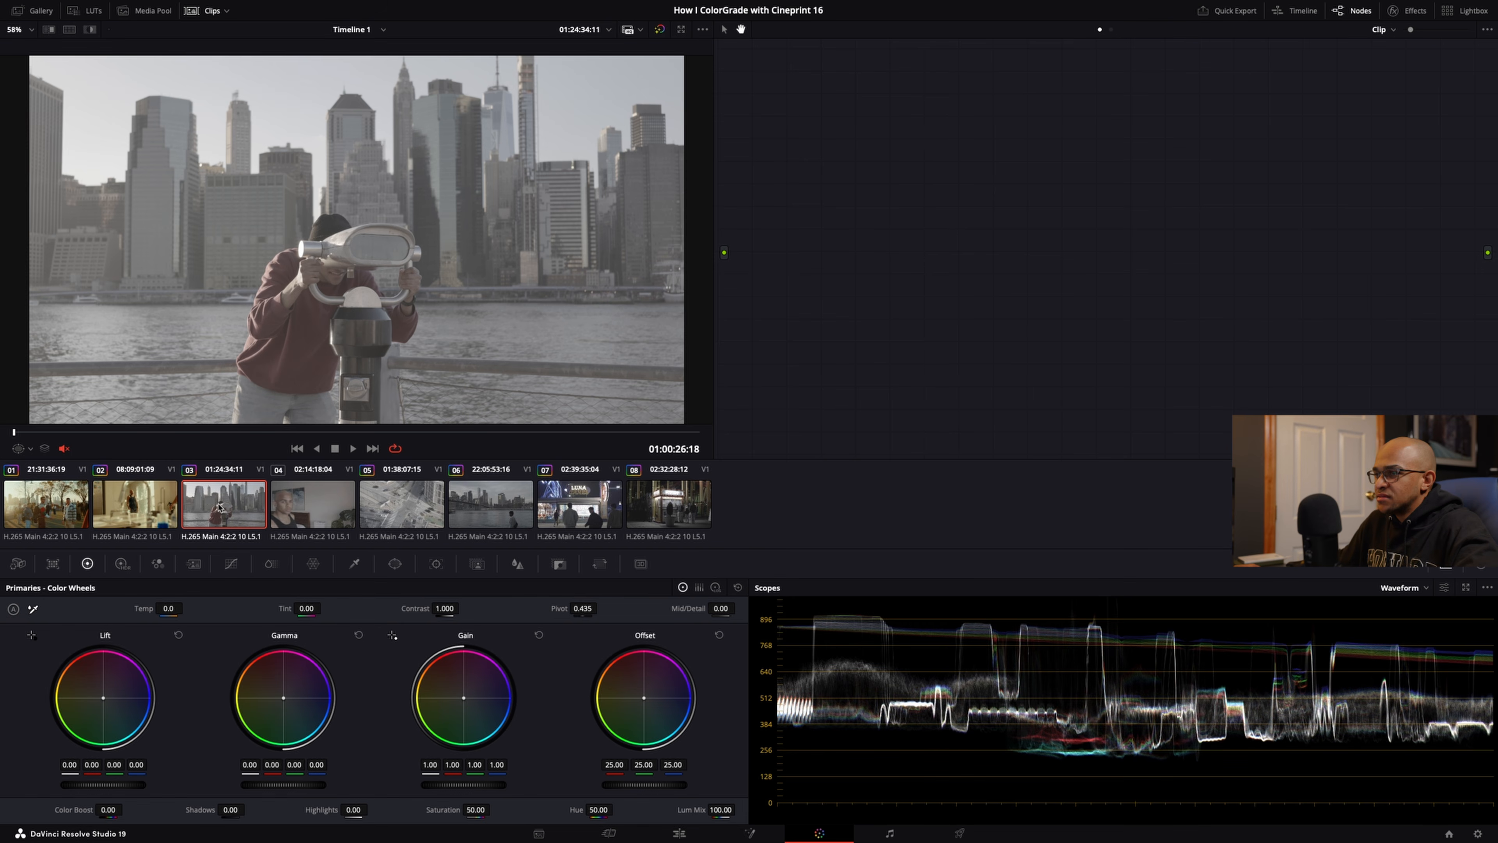
{"action": "right_click", "coordinate": [160, 505]}
{"action": "left_click", "coordinate": [223, 337]}
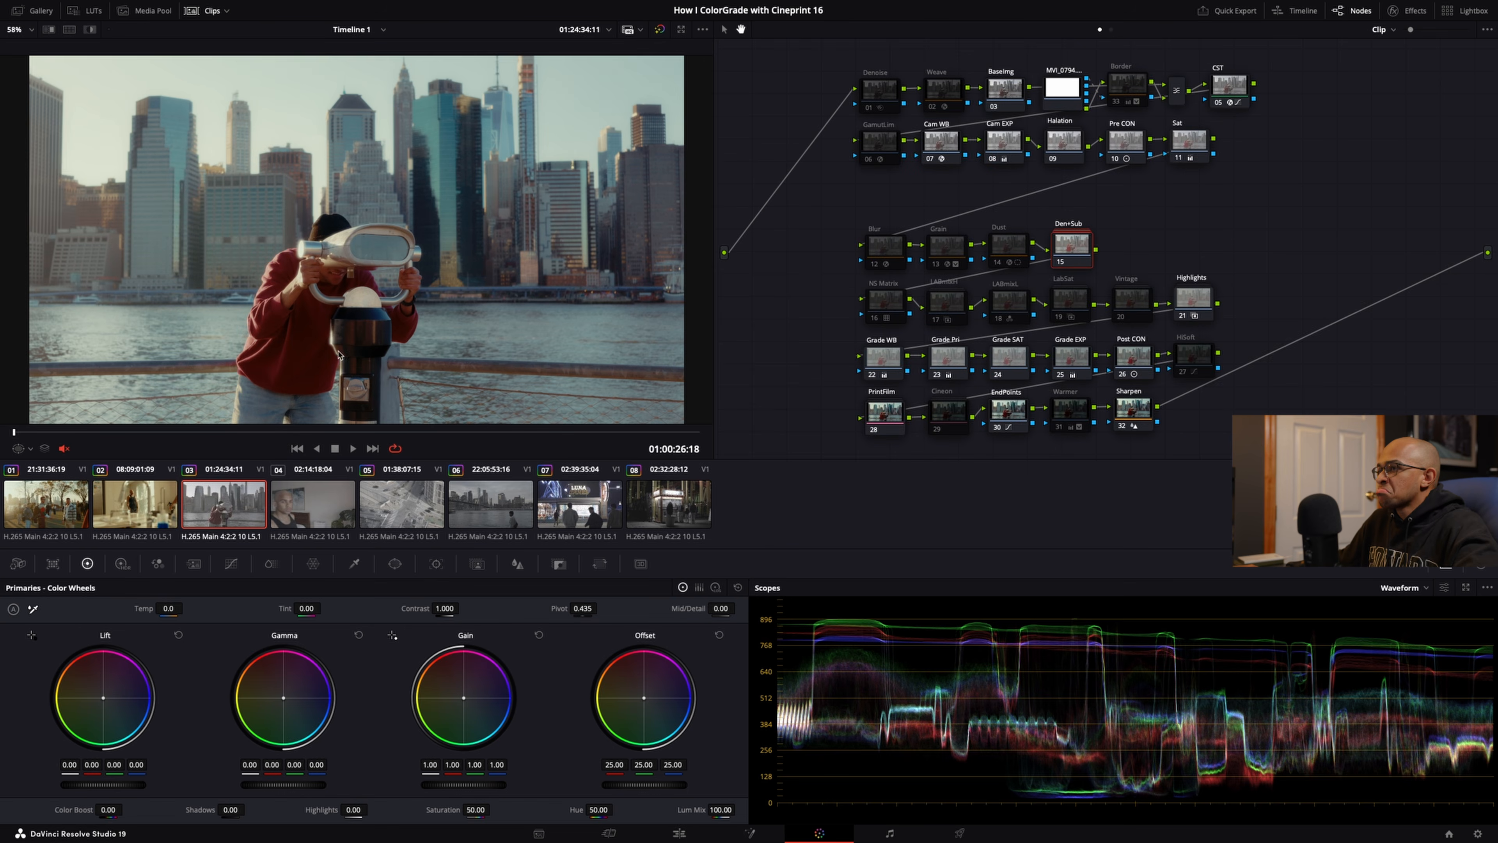
Step: Disable the Halation node on clip 03 and play the clip
{"action": "left_click_drag", "start_coordinate": [14, 433], "coordinate": [40, 433]}
{"action": "left_click", "coordinate": [1063, 142]}
{"action": "key", "text": "space"}
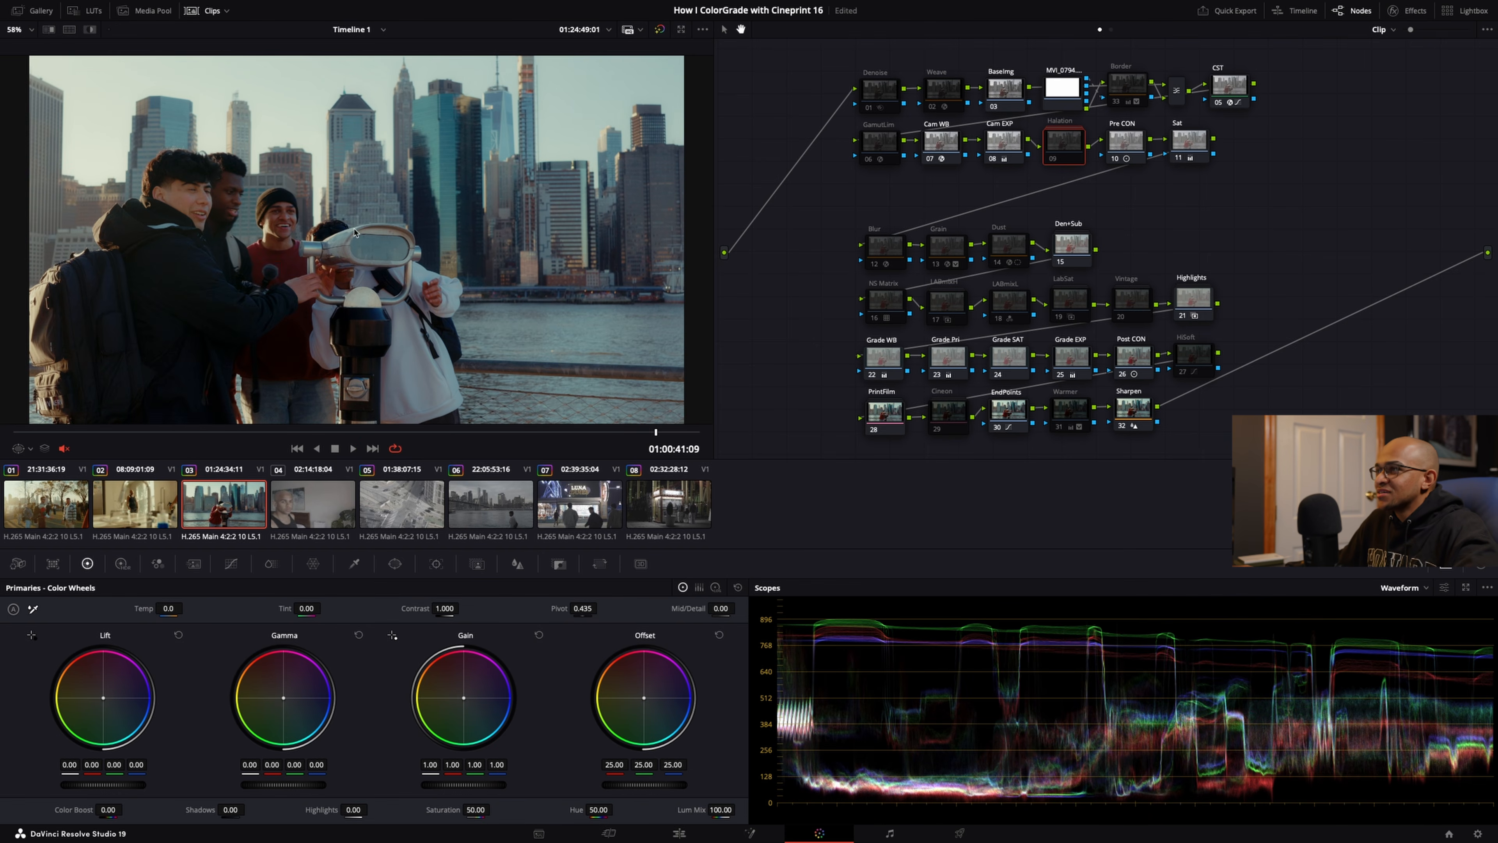
Step: Warm clip 03 by setting the Grade WB node's Temp to 120.0, and play the clip in full screen
{"action": "left_click", "coordinate": [886, 357]}
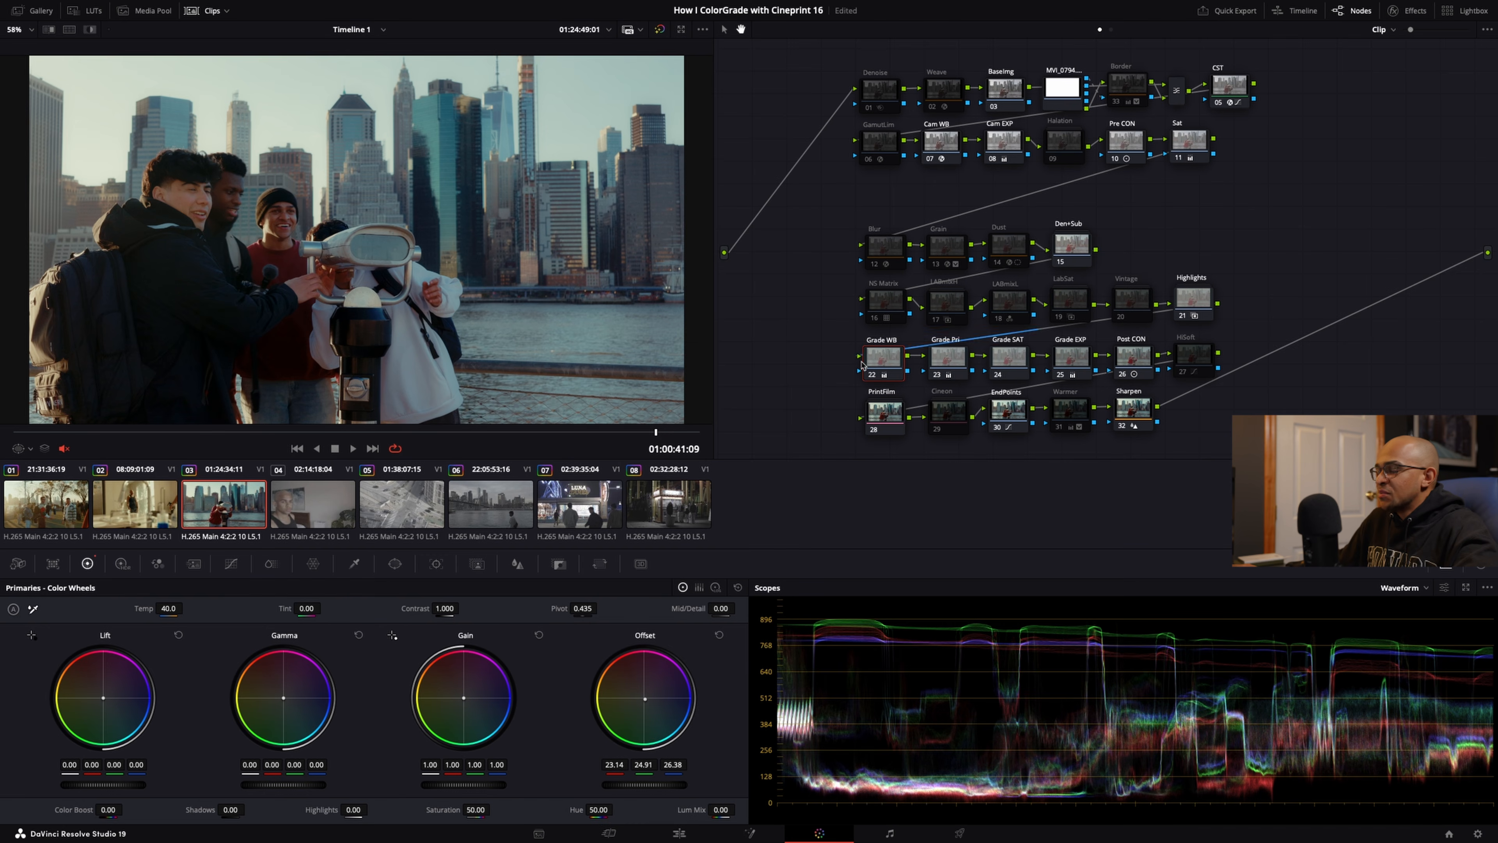
{"action": "left_click_drag", "start_coordinate": [168, 608], "coordinate": [172, 608]}
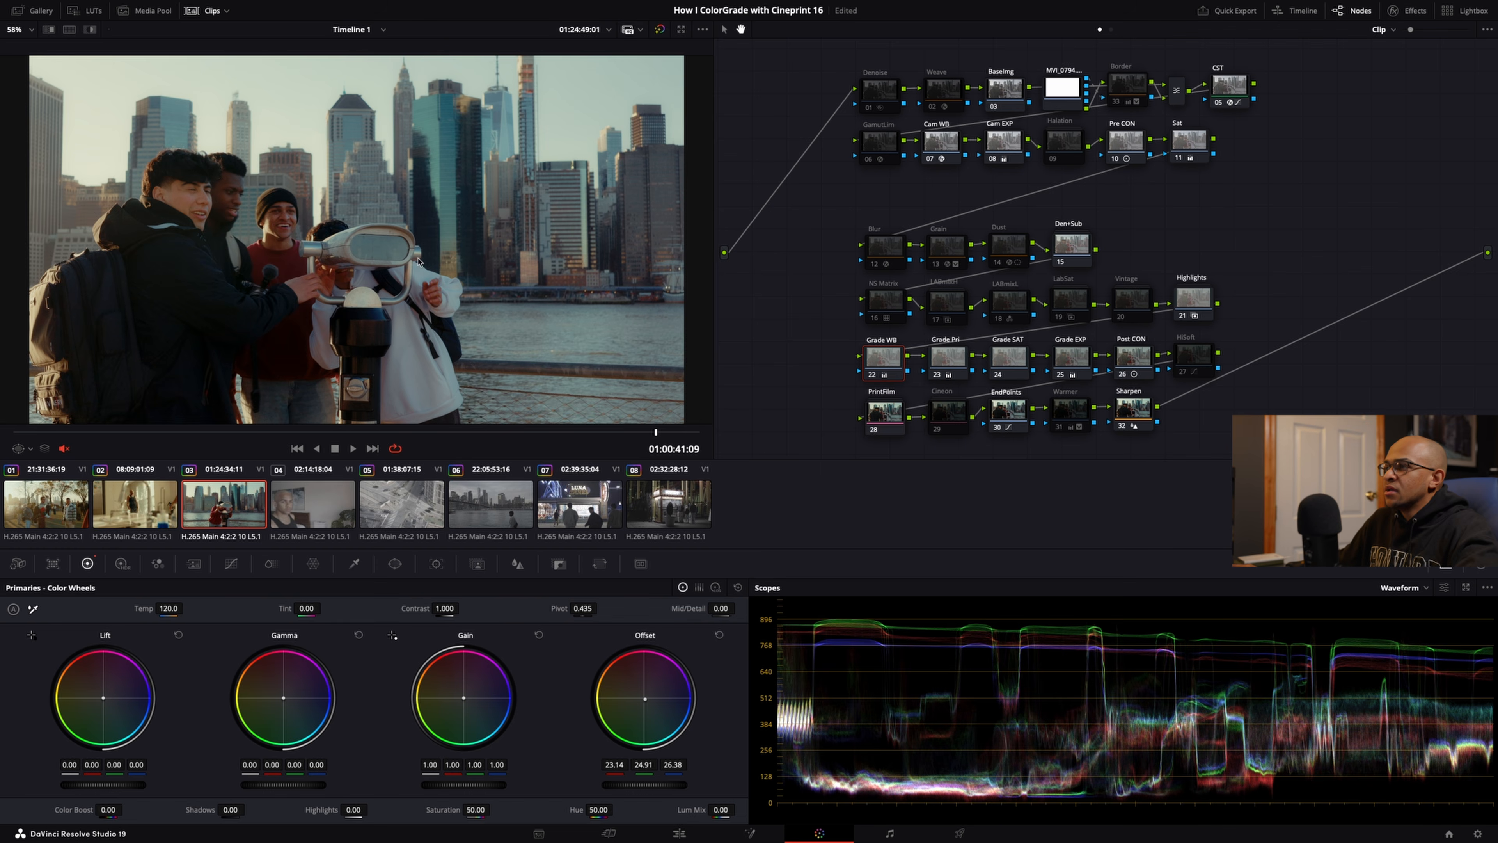
{"action": "key", "text": "space"}
{"action": "key", "text": "space"}
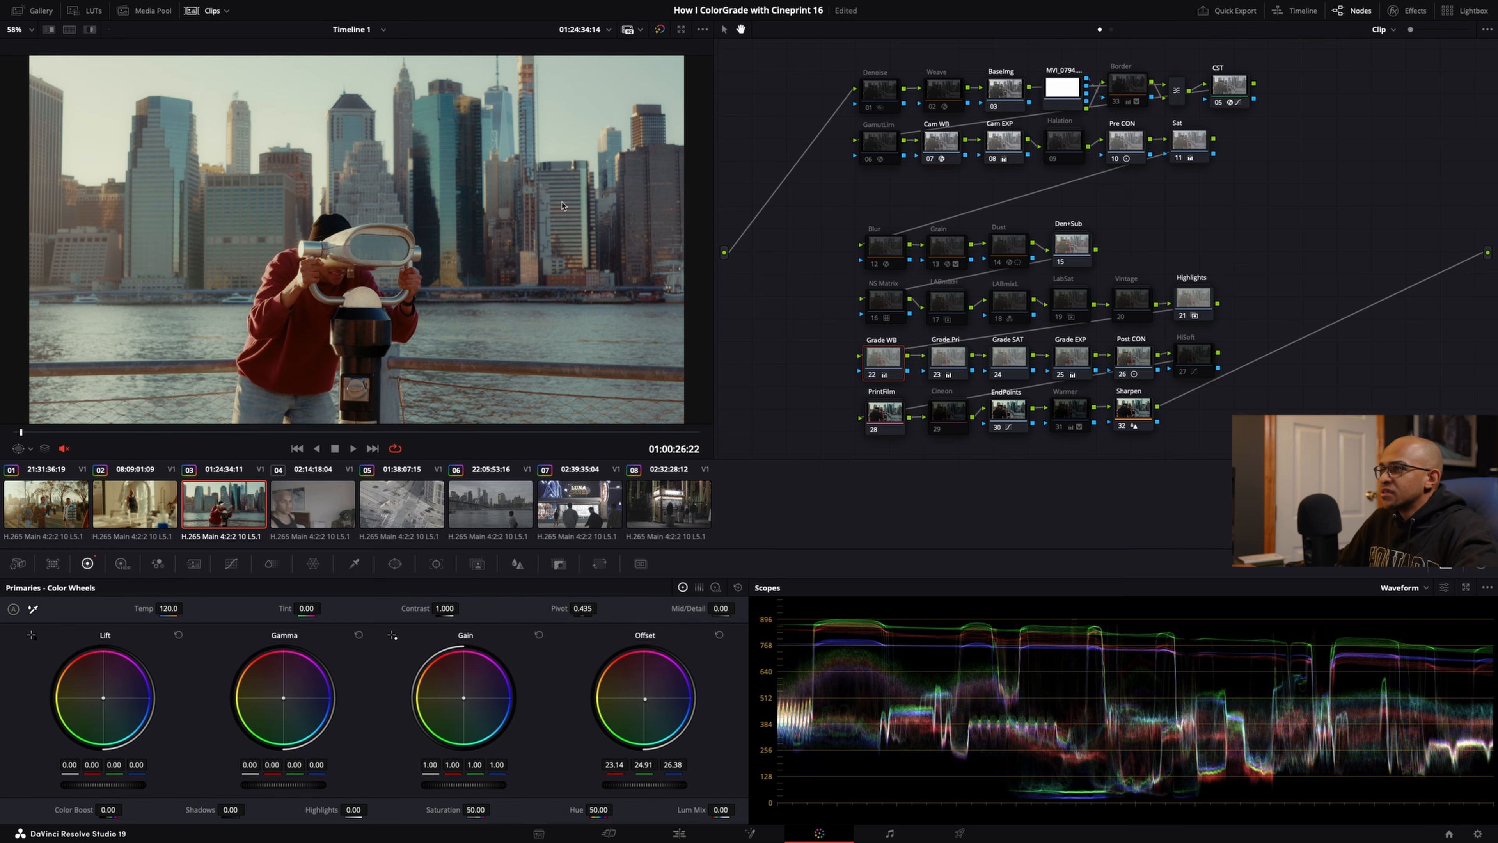
{"action": "key", "text": "space"}
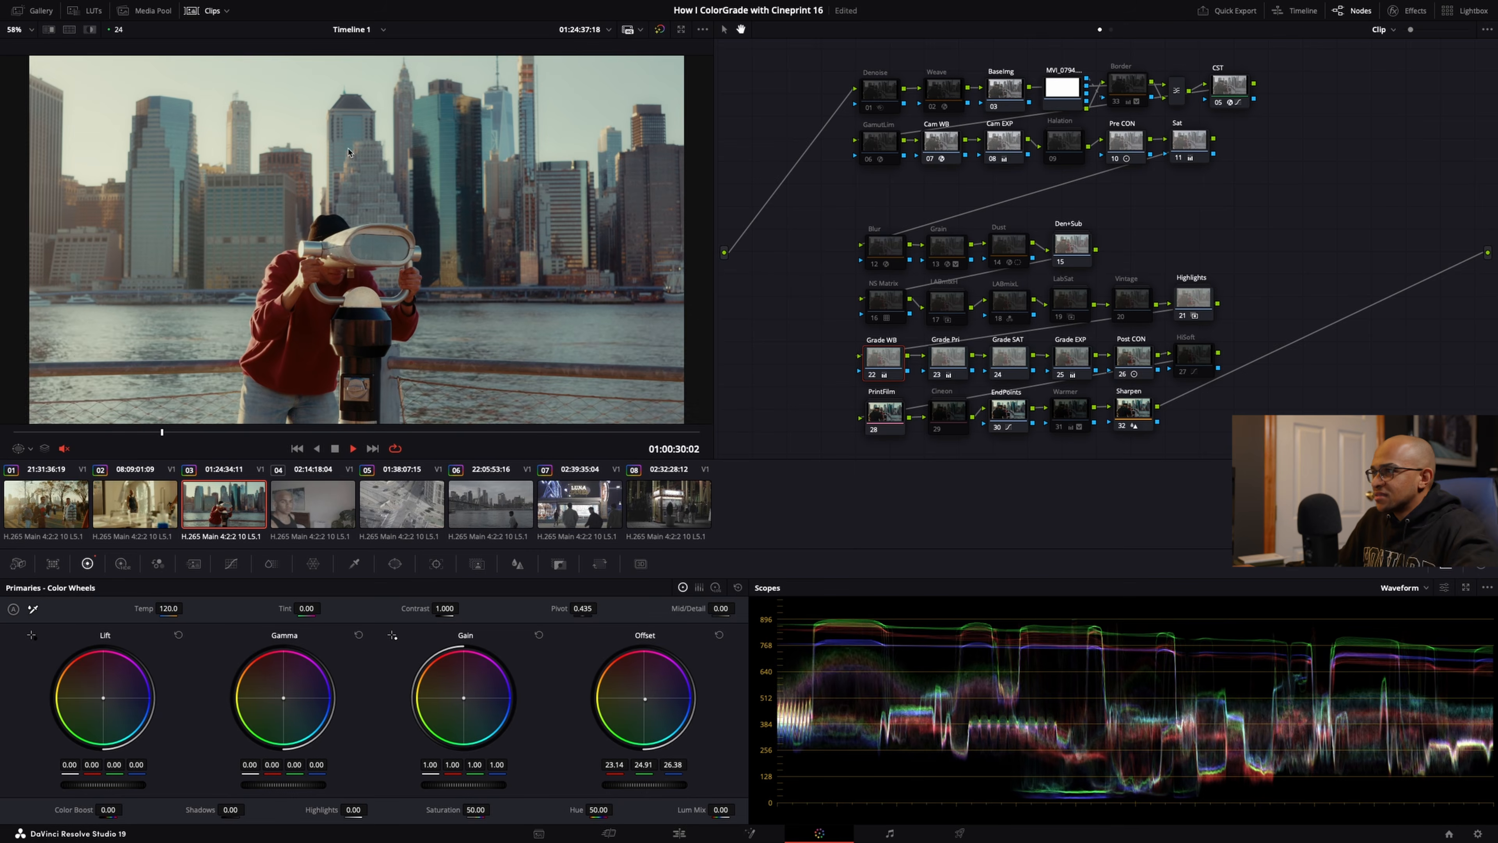
{"action": "key", "text": "ctrl+f"}
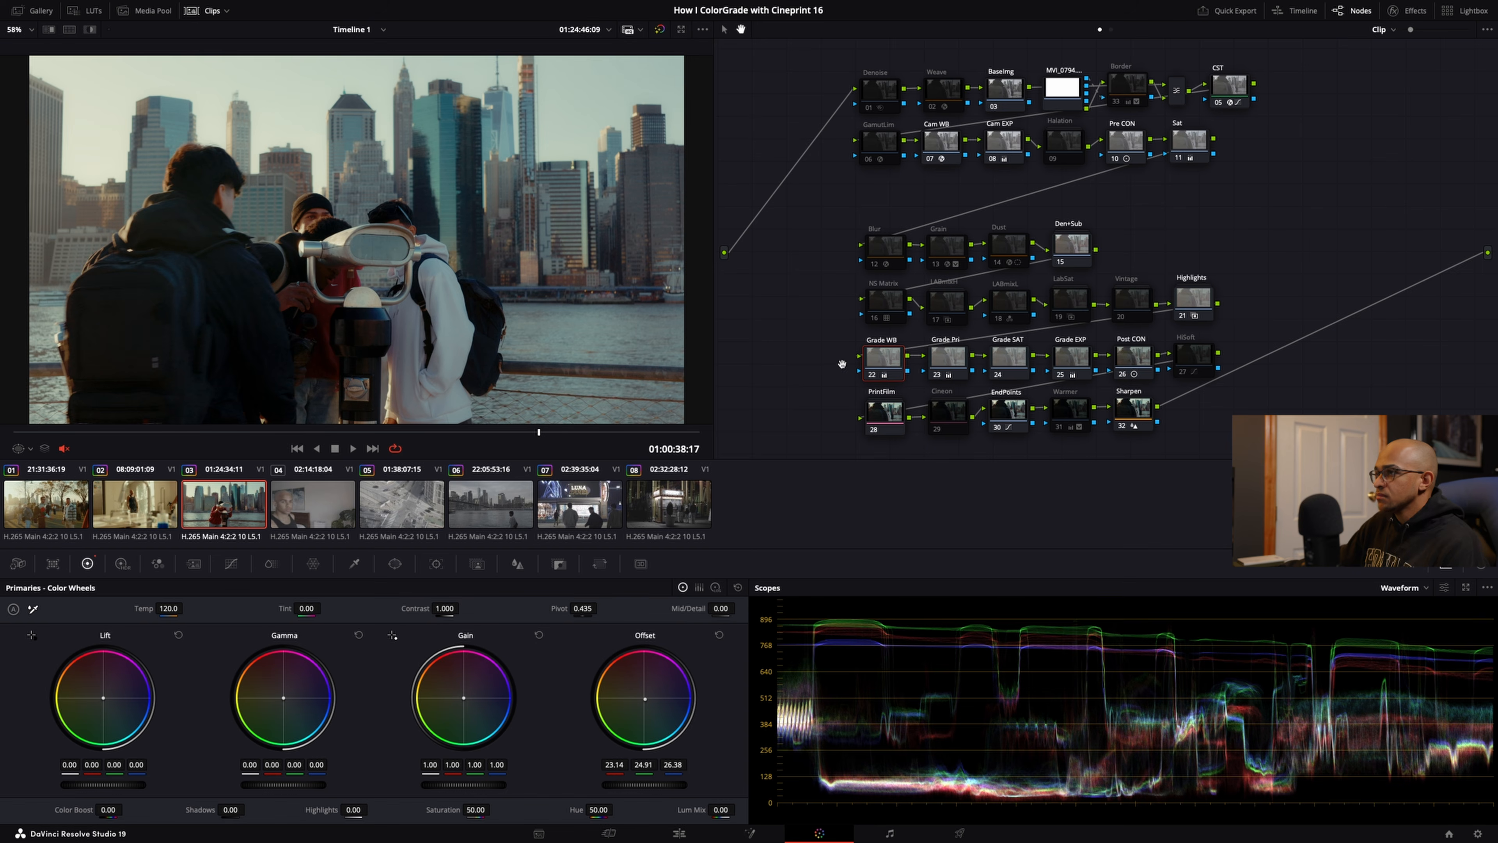
Step: Raise the Grade EXP node's Gain to 1.05 on clip 03 and play the clip in full screen
{"action": "left_click", "coordinate": [612, 431]}
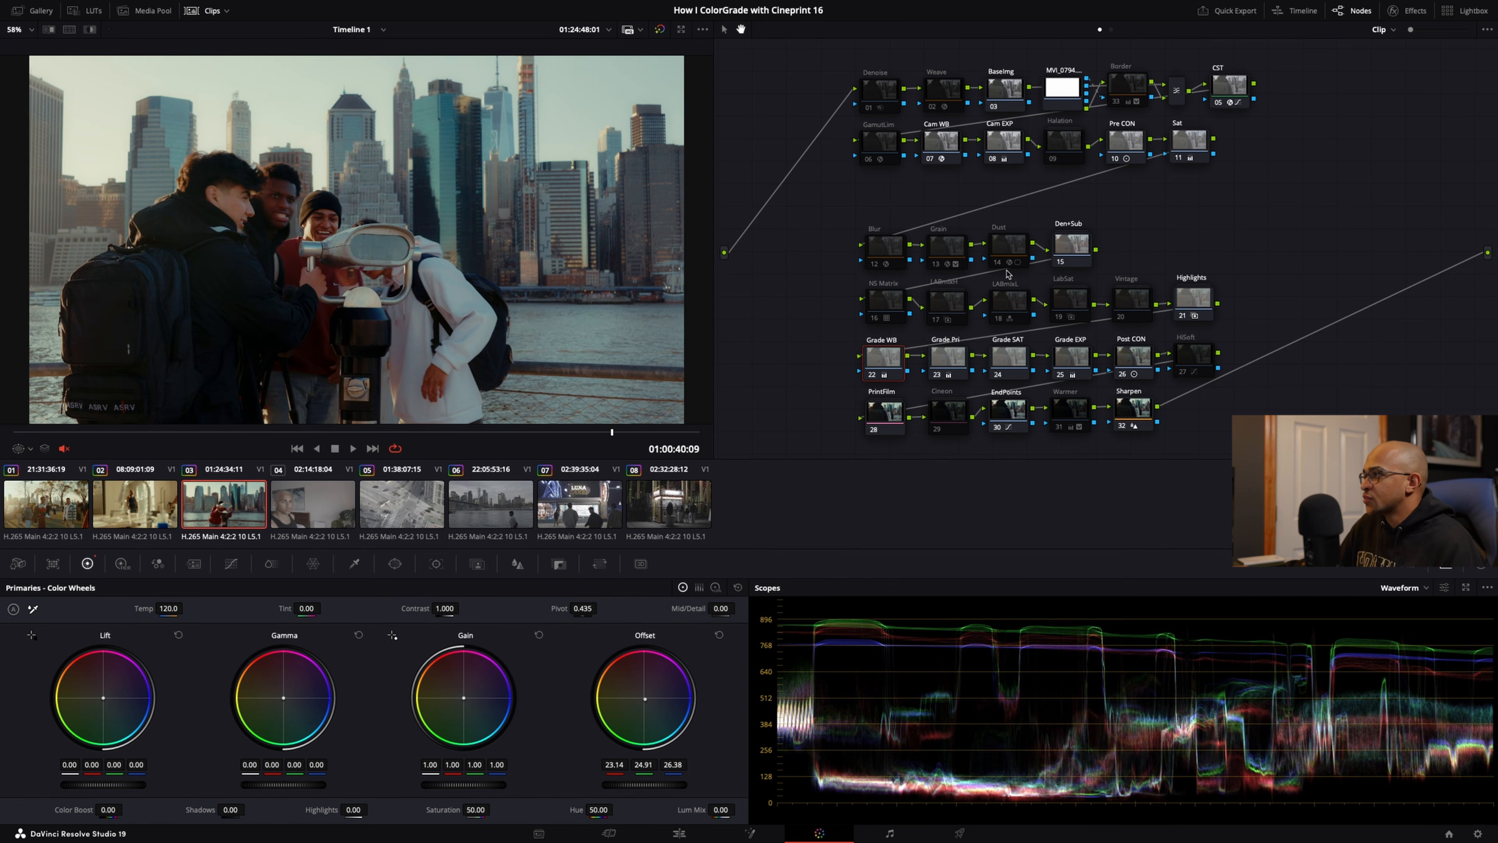
{"action": "left_click", "coordinate": [1077, 369]}
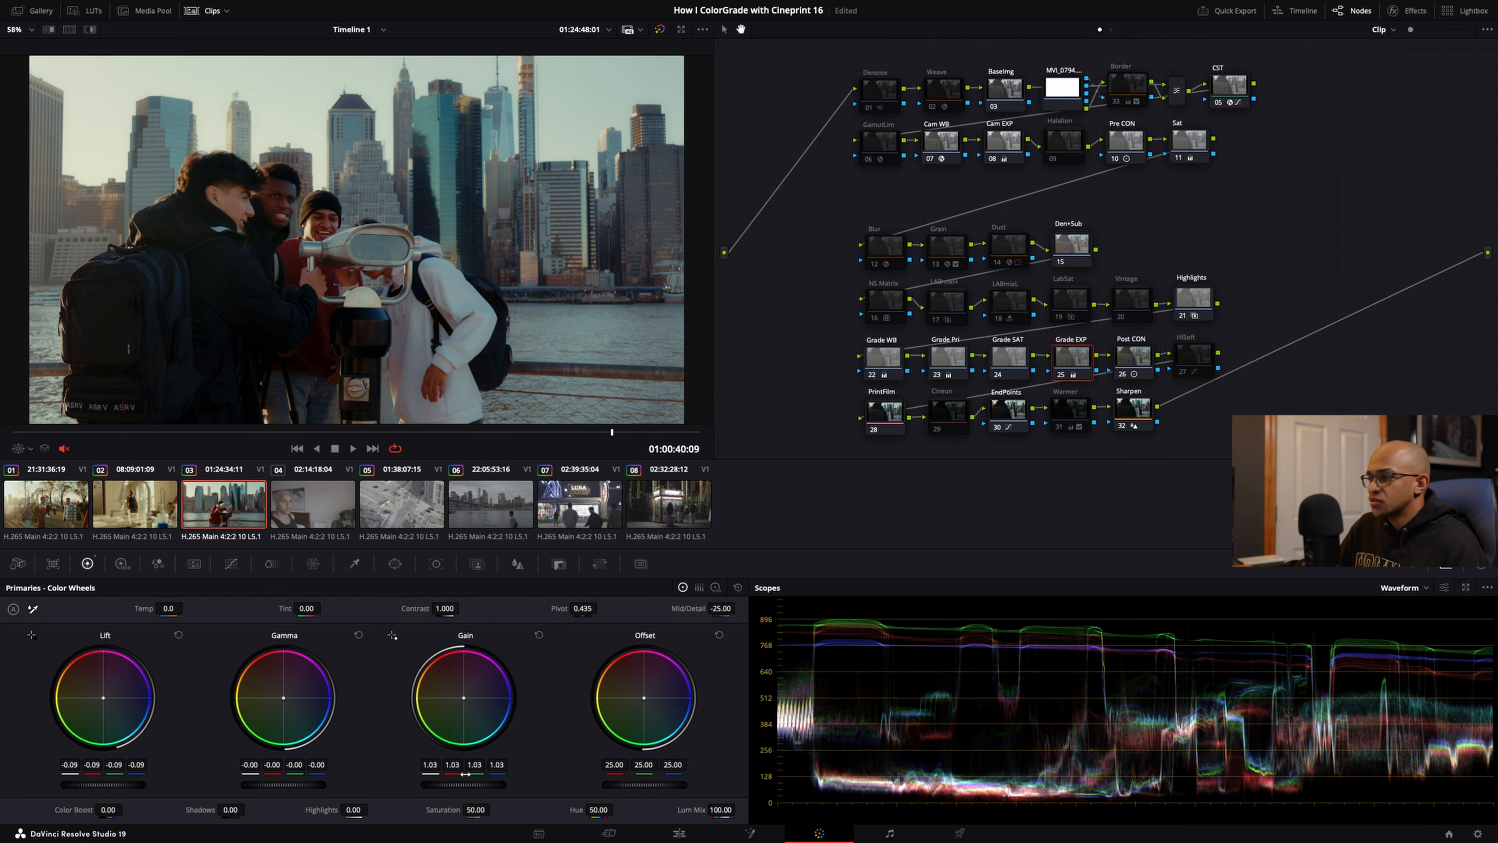
{"action": "left_click_drag", "start_coordinate": [463, 785], "coordinate": [476, 785]}
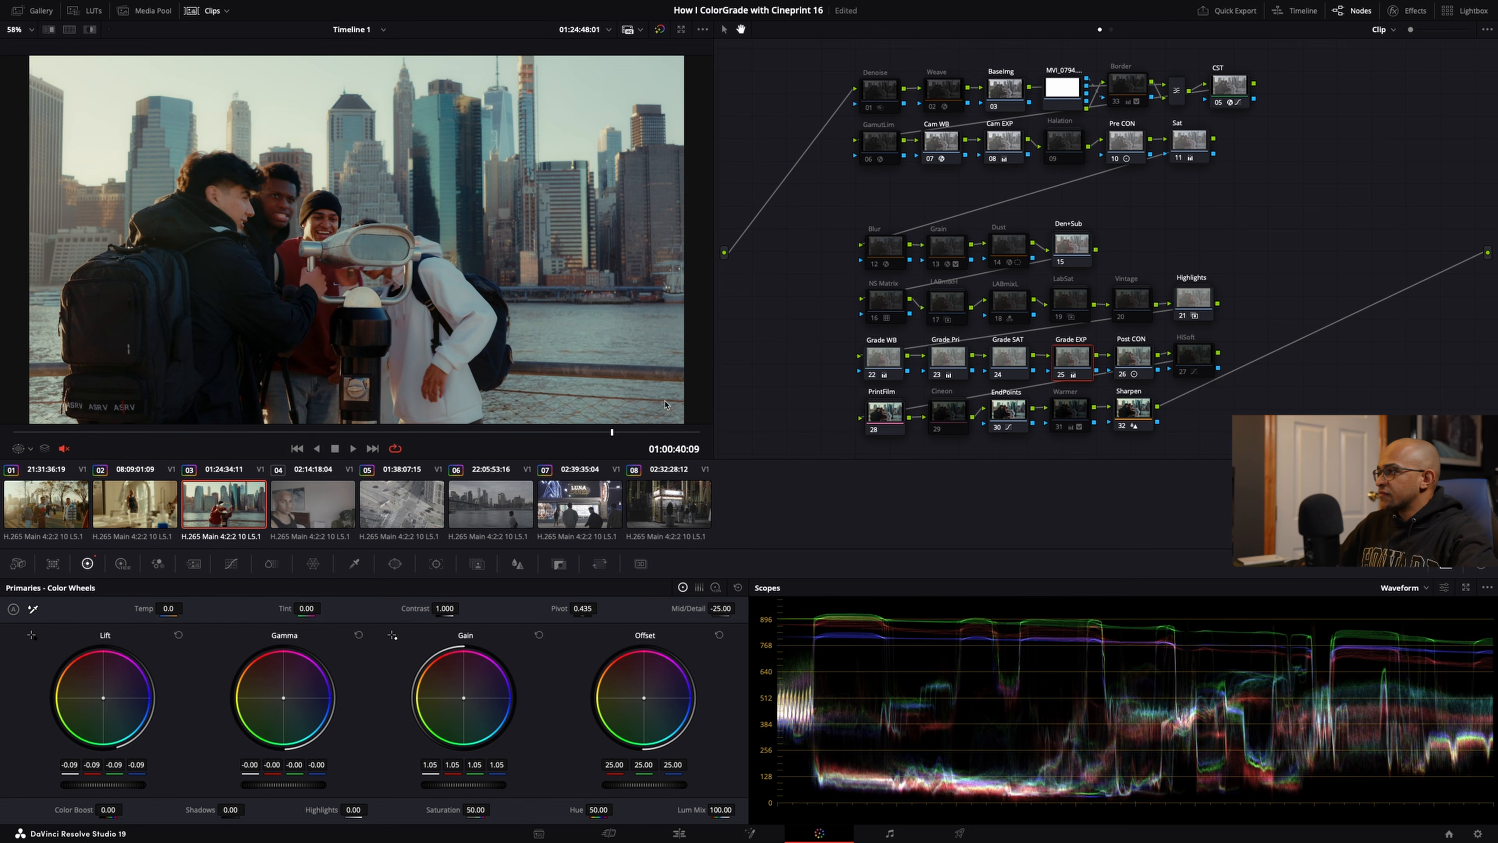
{"action": "key", "text": "space"}
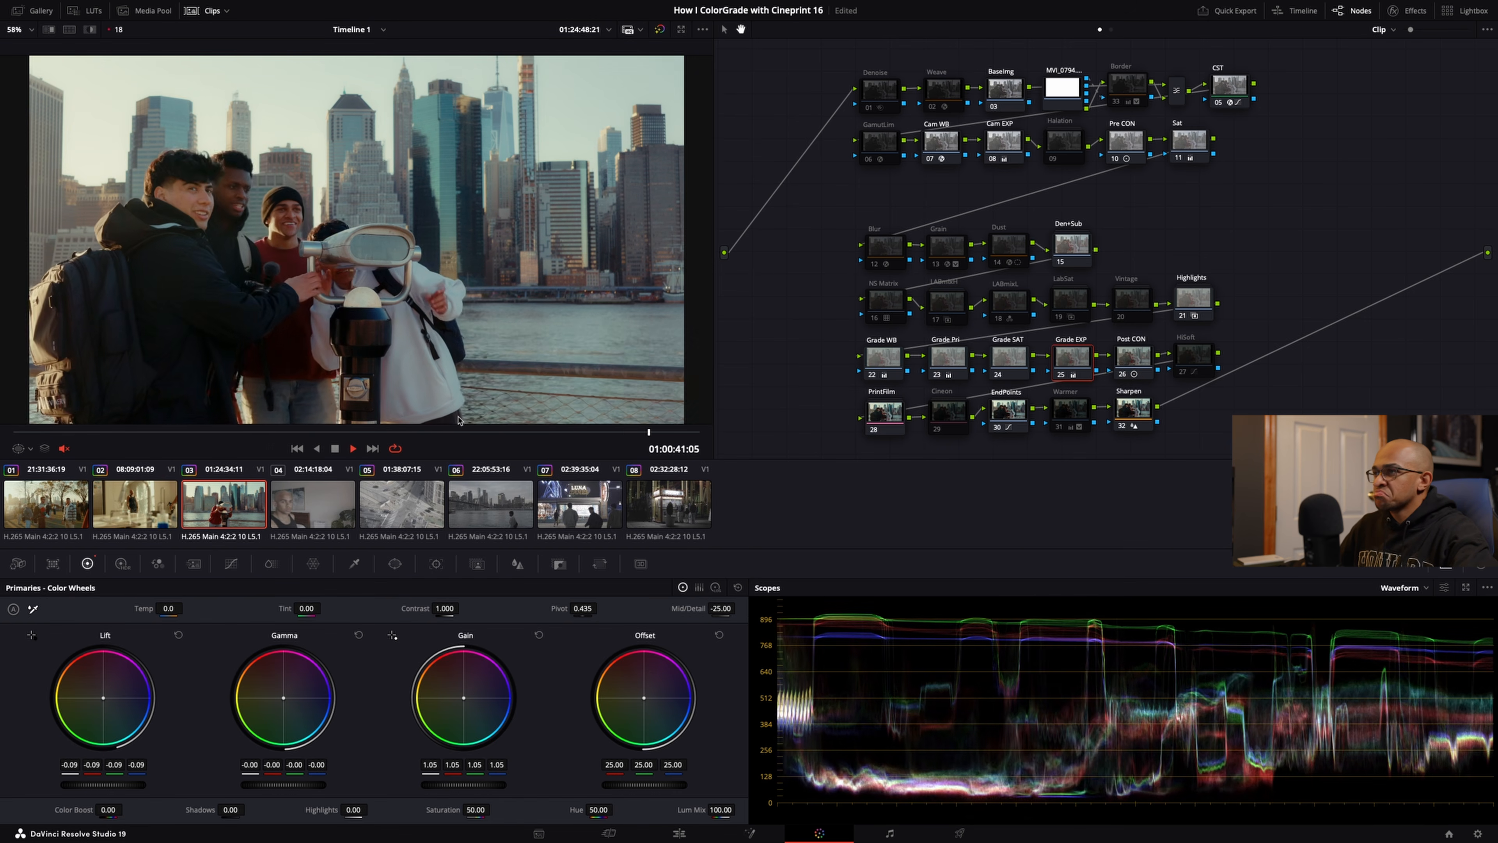
{"action": "key", "text": "ctrl+f"}
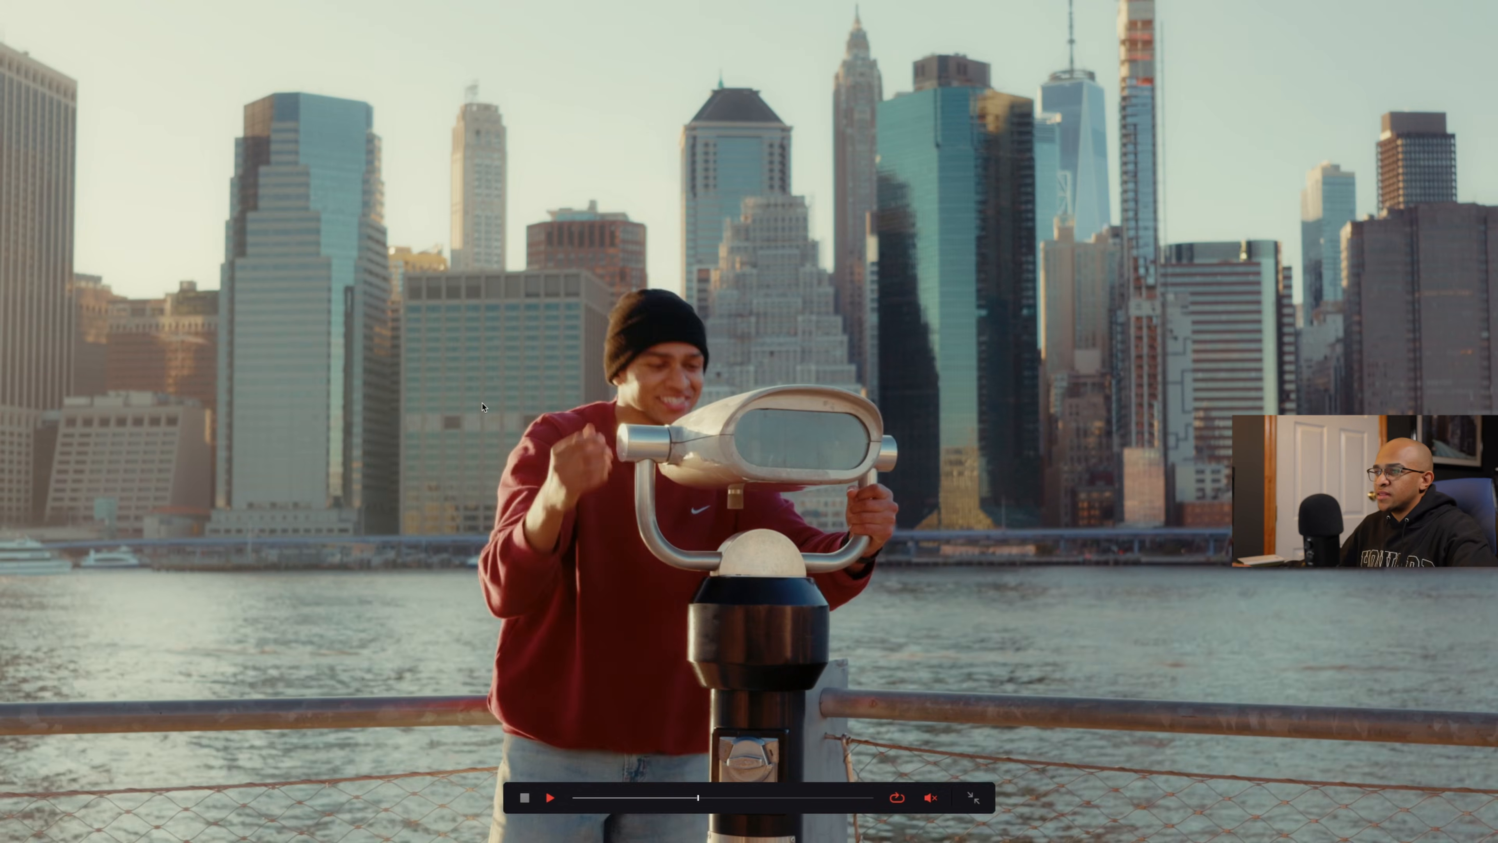
{"action": "key", "text": "Escape"}
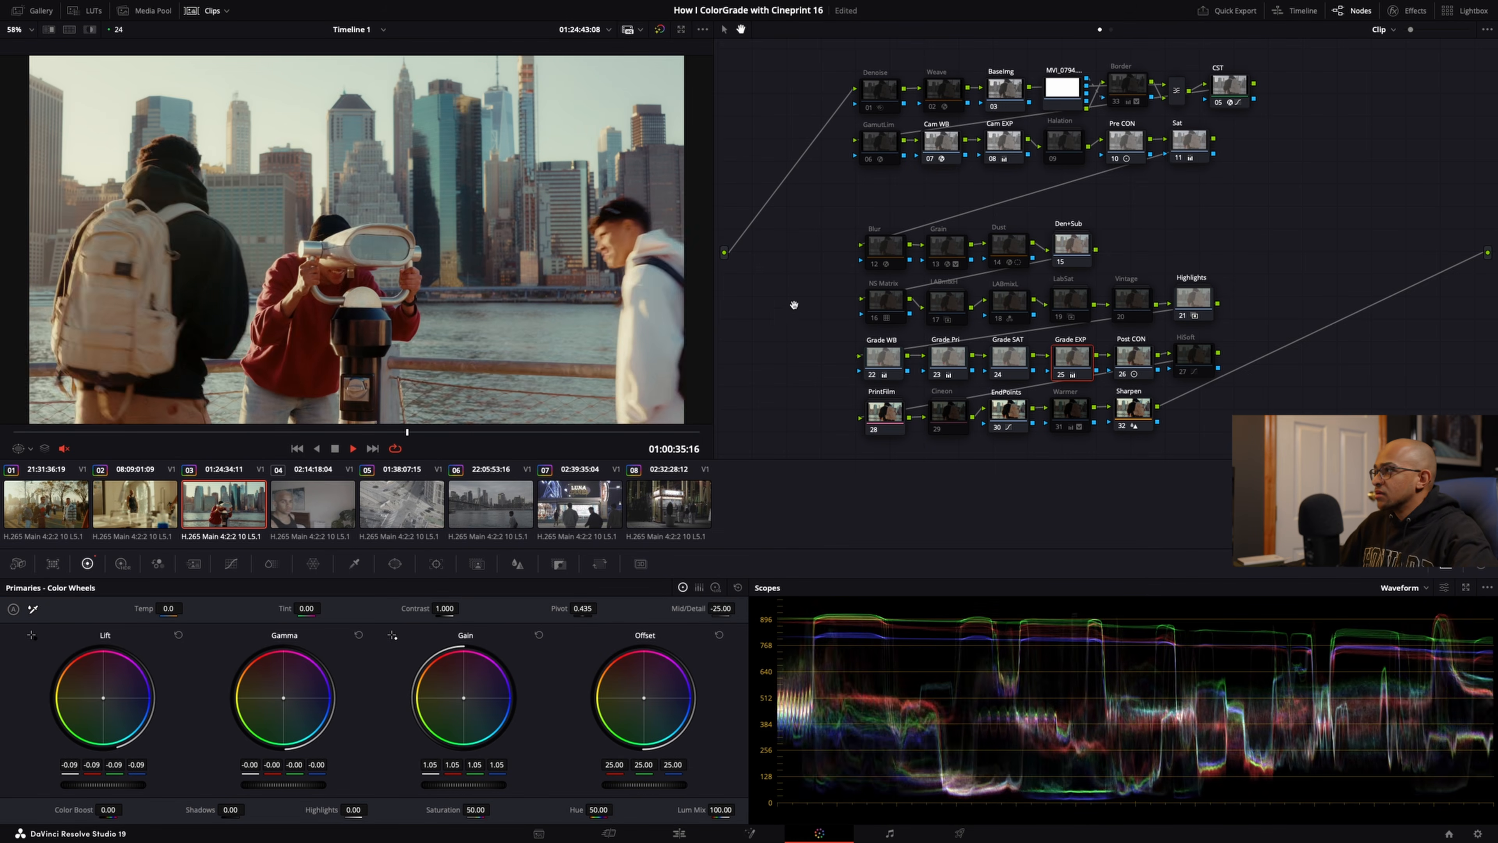
Step: Enable the Halation node on clip 03 and play the clip in full screen
{"action": "left_click", "coordinate": [1065, 145]}
{"action": "key", "text": "ctrl+f"}
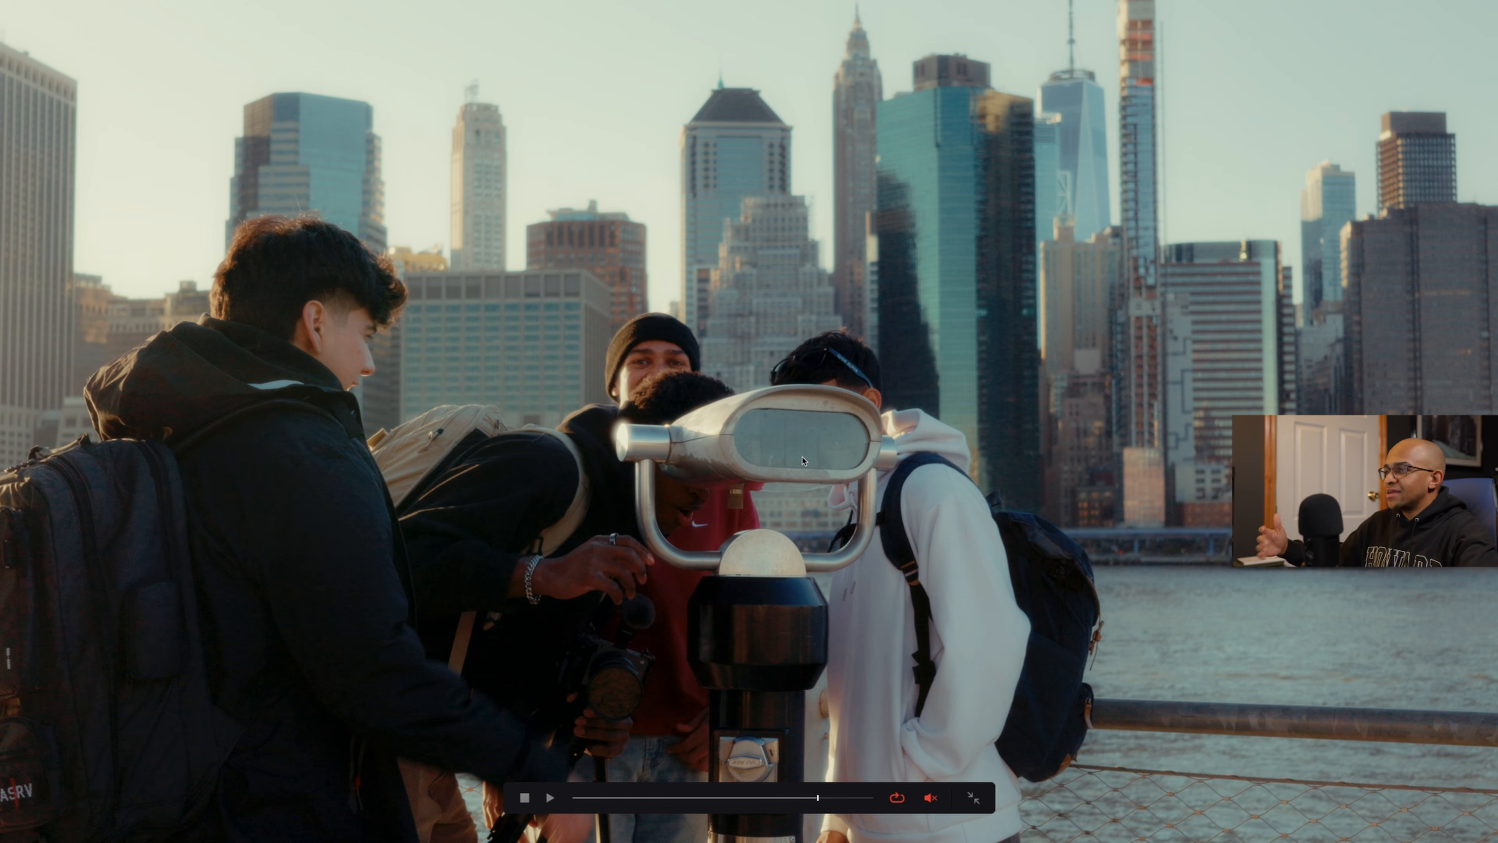
{"action": "key", "text": "space"}
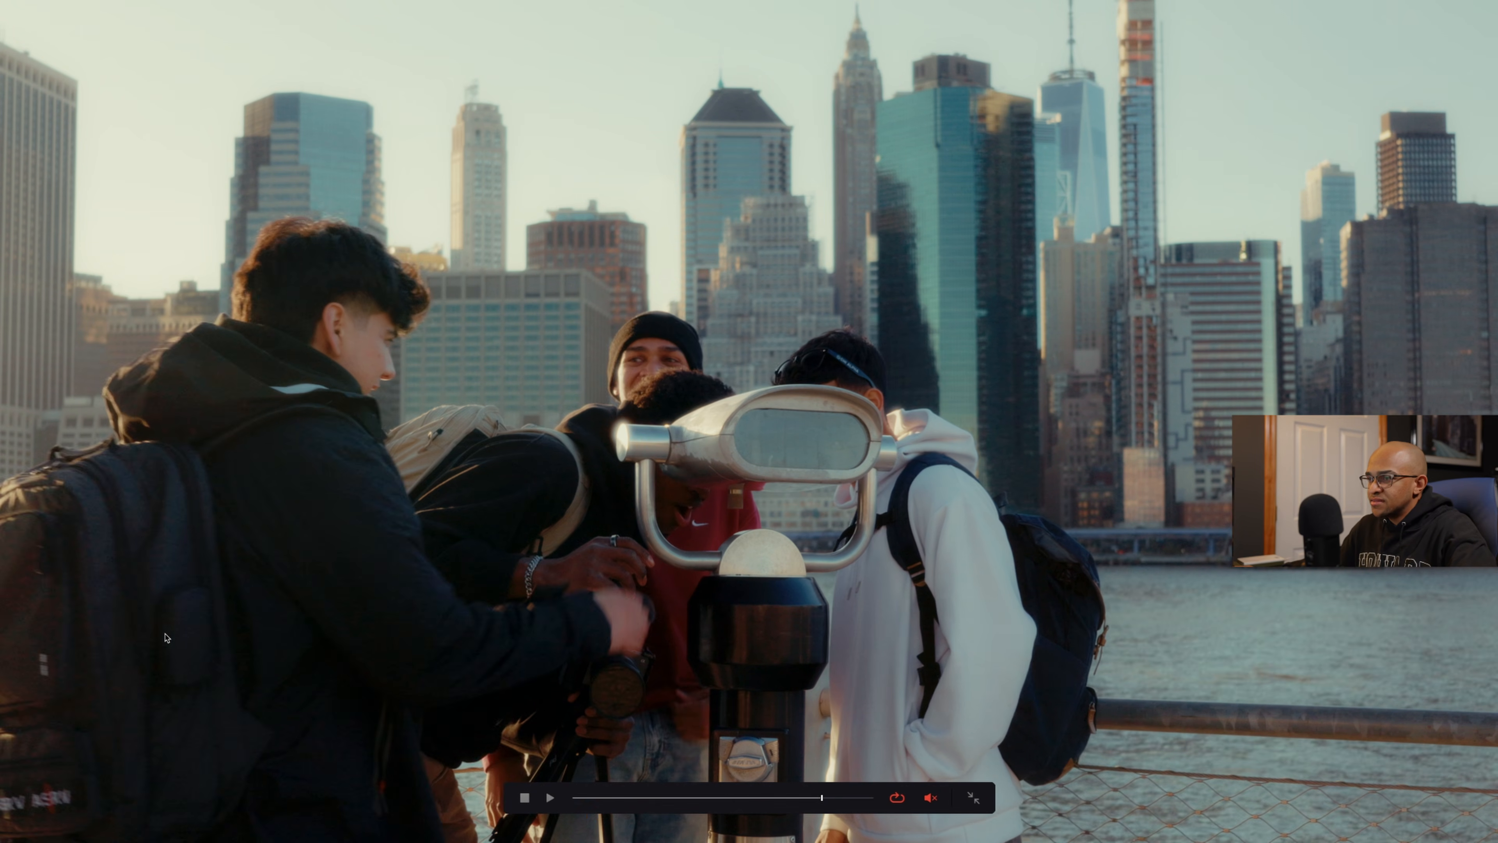
{"action": "key", "text": "space"}
{"action": "key", "text": "space"}
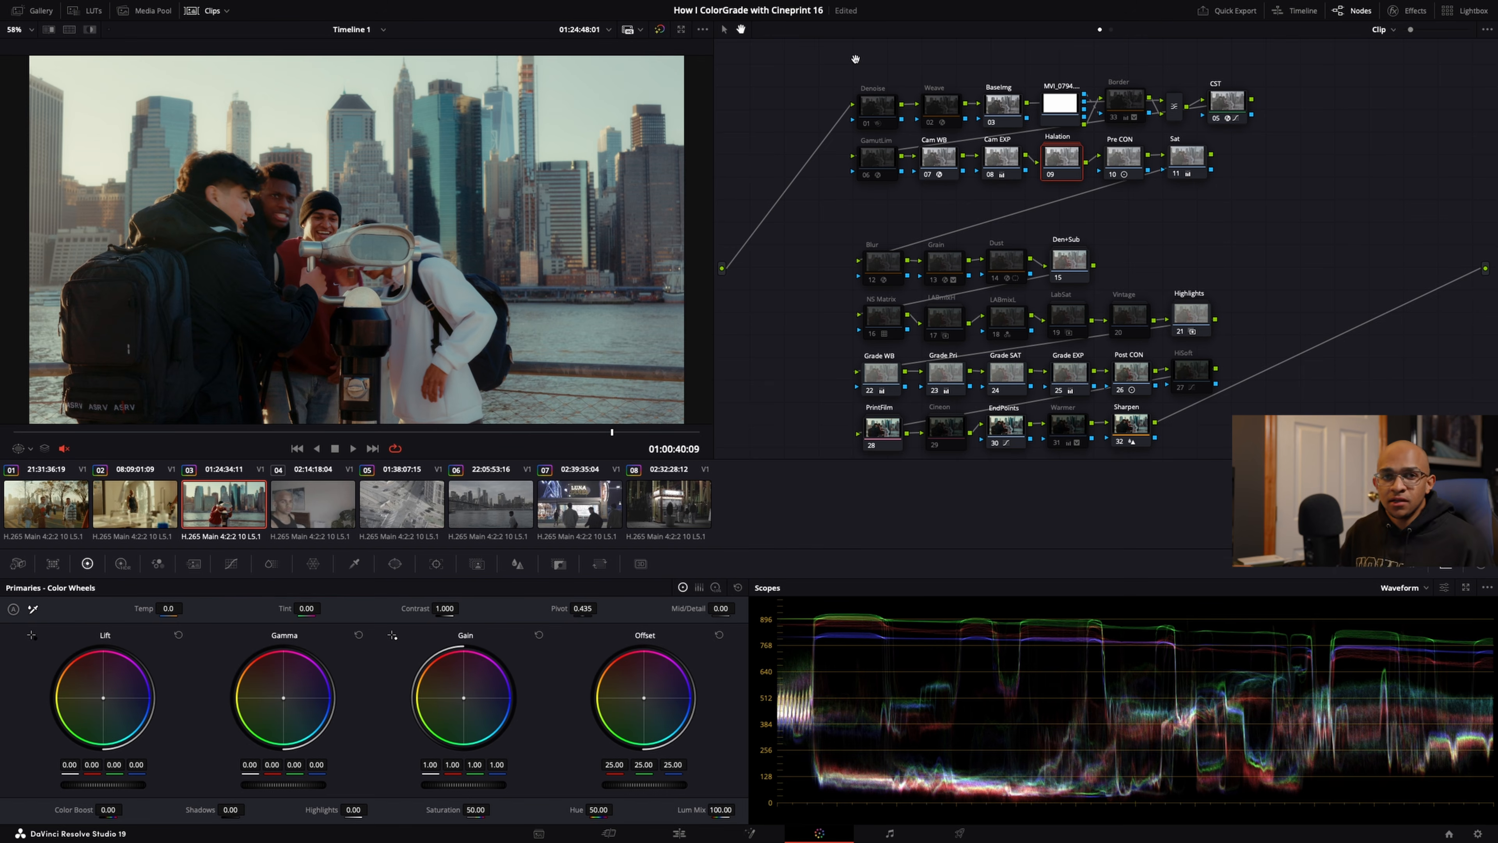
Step: Enable clip 03's Denoise node with Temporal NR at 2 frames and 5.6 threshold, and Spatial NR on Better with a threshold of about 5.4
{"action": "left_click", "coordinate": [877, 106]}
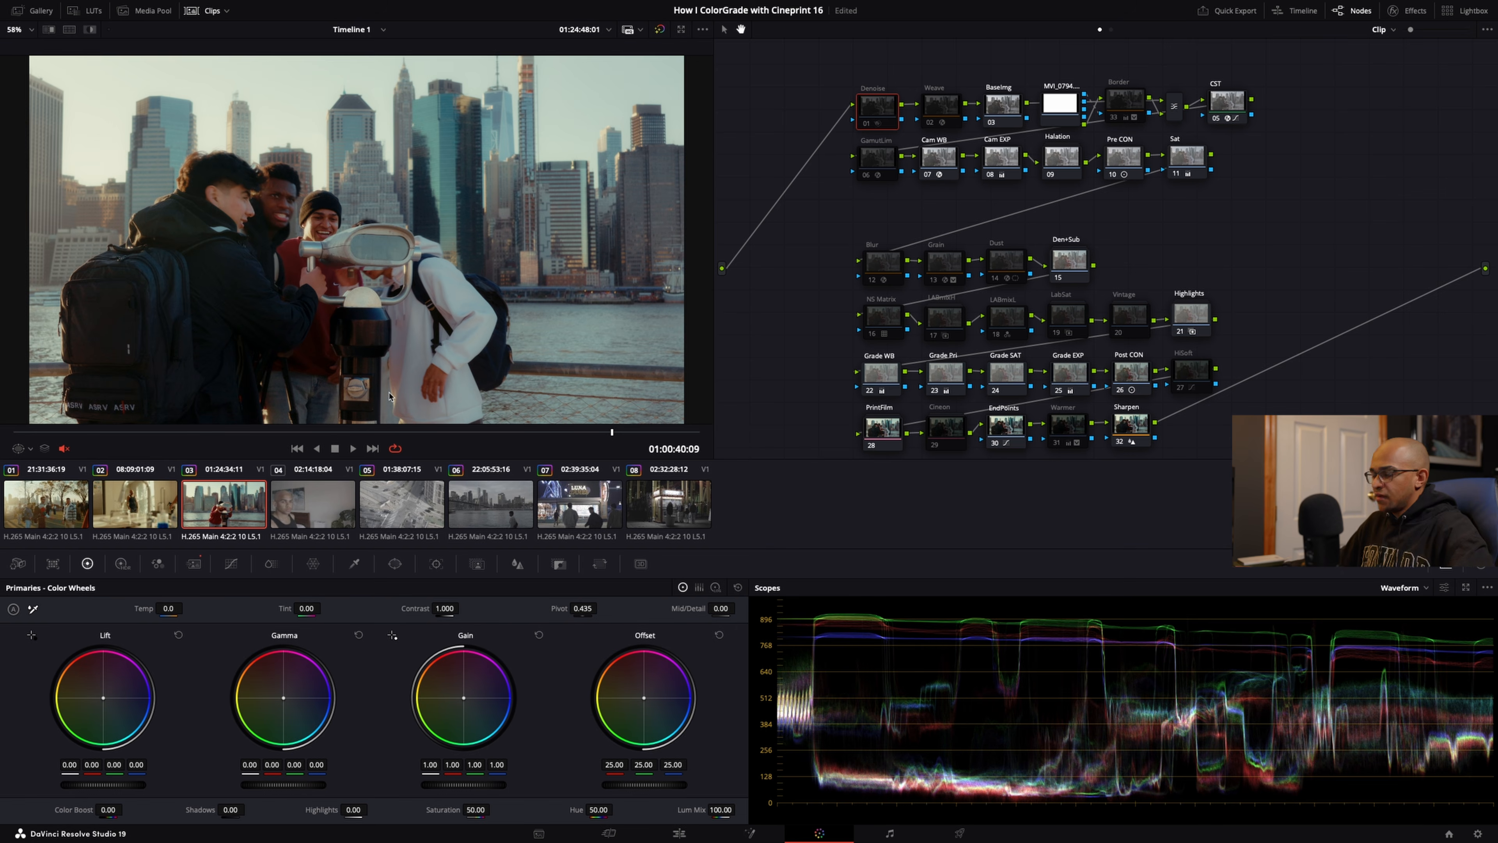
{"action": "left_click", "coordinate": [193, 564]}
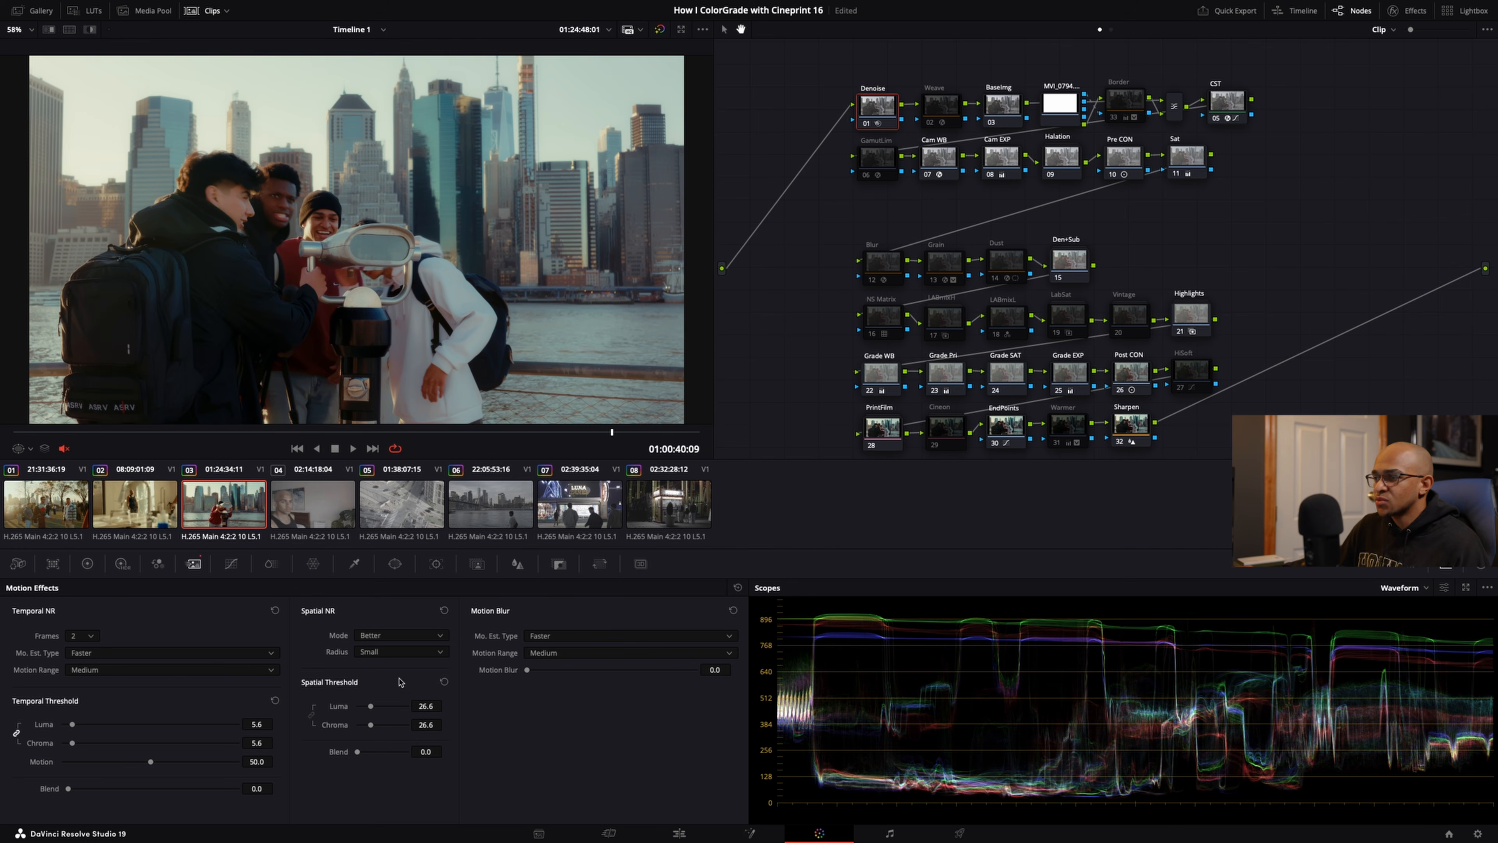
{"action": "left_click_drag", "start_coordinate": [422, 705], "coordinate": [196, 841]}
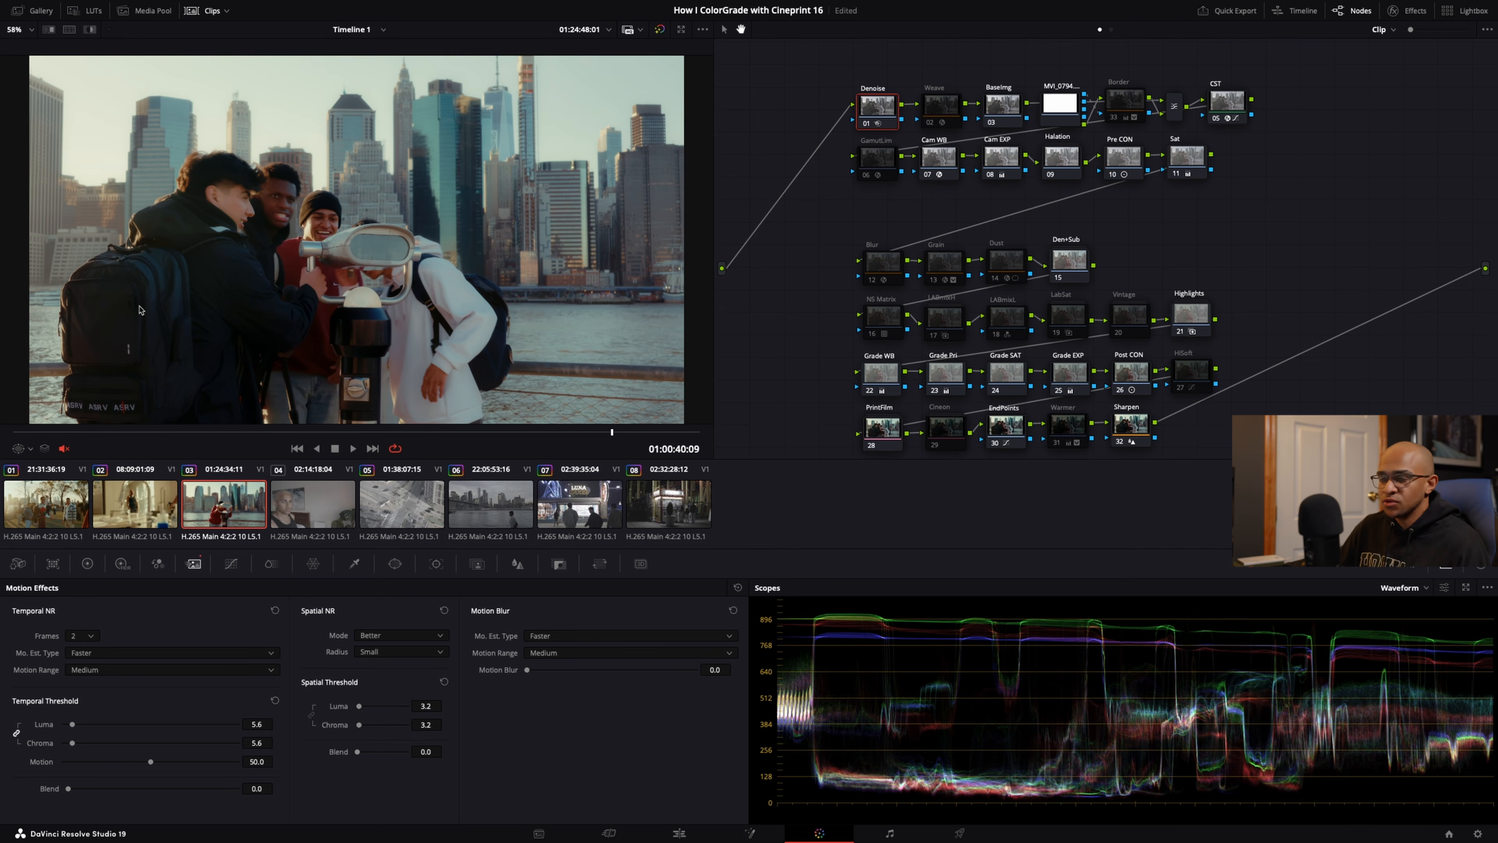
{"action": "scroll", "coordinate": [285, 304], "scroll_direction": "up", "scroll_amount": 3}
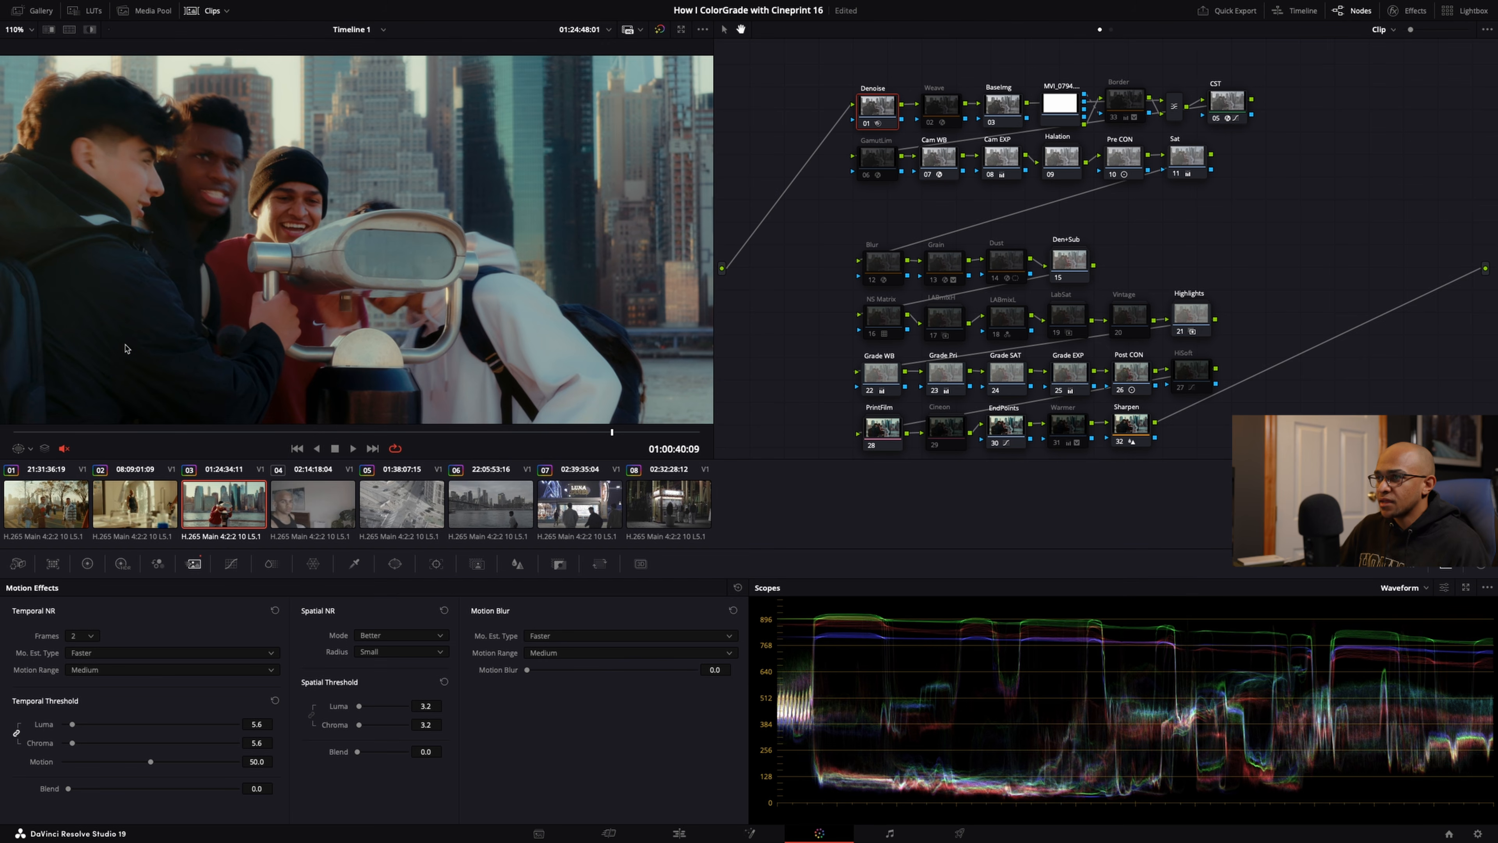
{"action": "scroll", "coordinate": [123, 380], "scroll_direction": "down", "scroll_amount": 1}
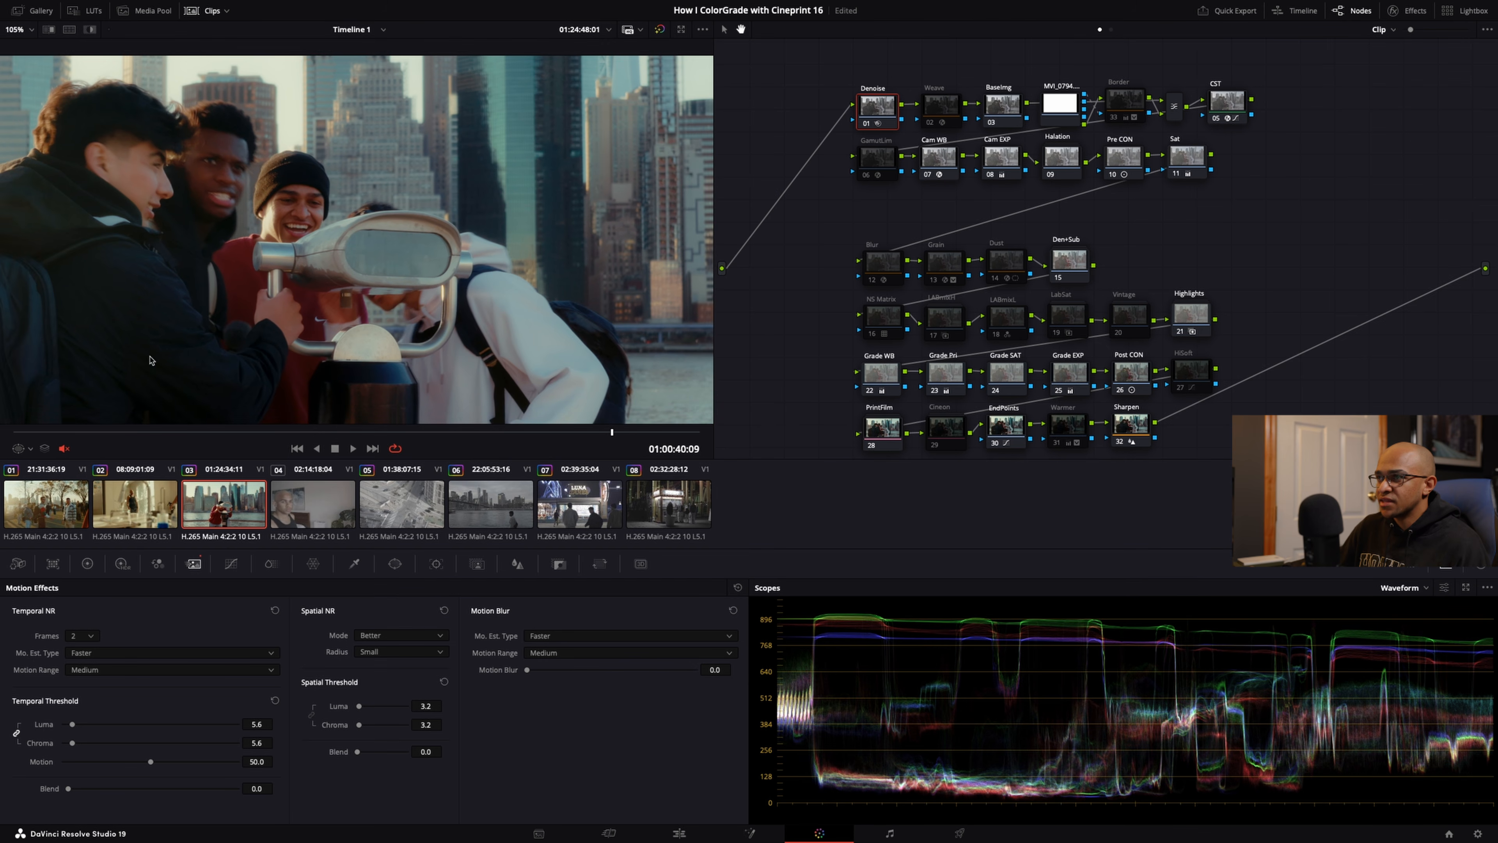
{"action": "scroll", "coordinate": [123, 359], "scroll_direction": "down", "scroll_amount": 2}
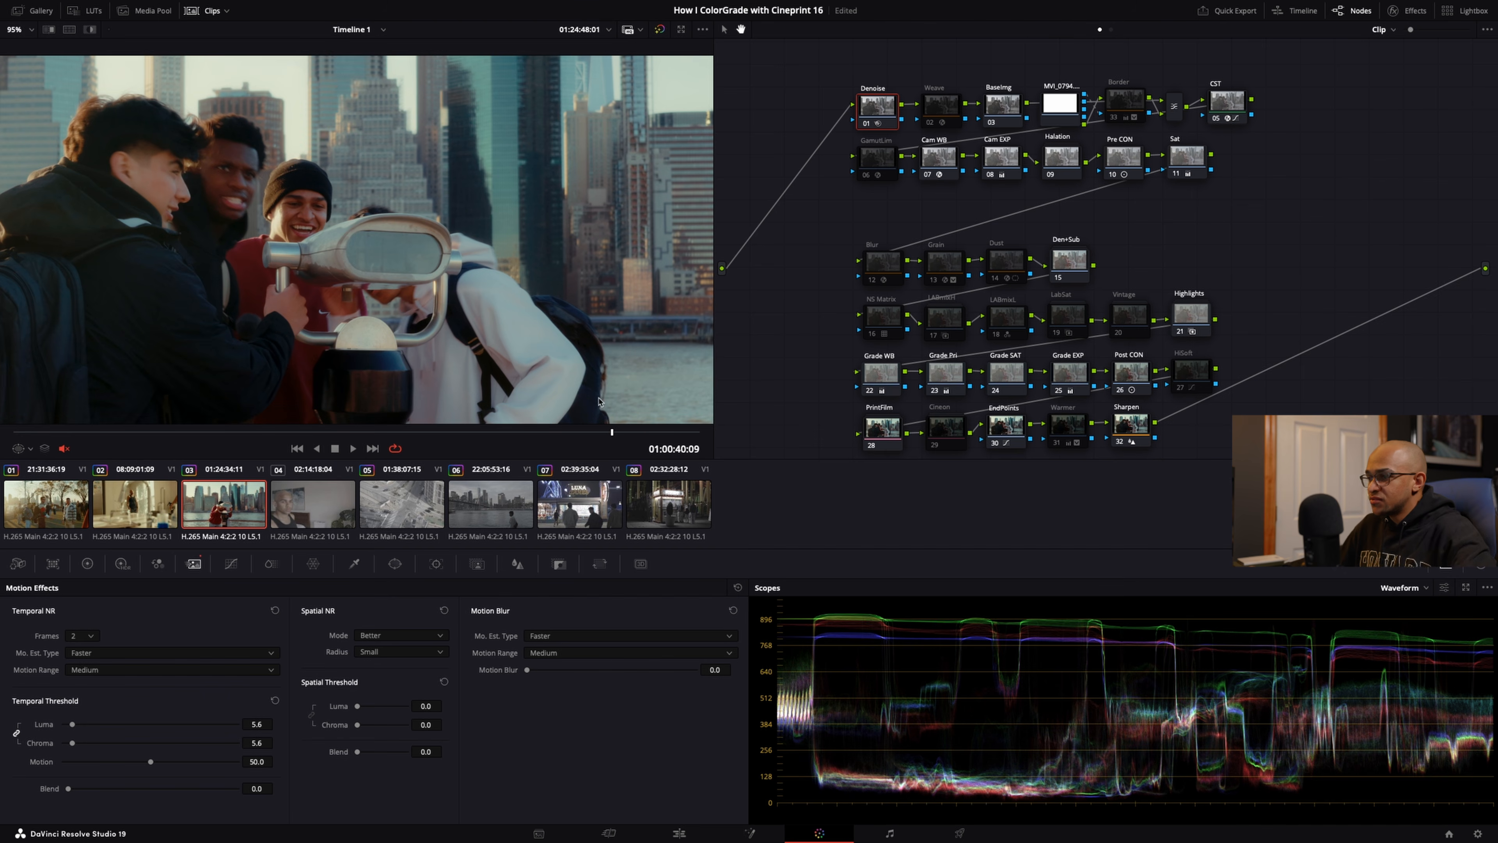
{"action": "left_click_drag", "start_coordinate": [419, 701], "coordinate": [448, 701]}
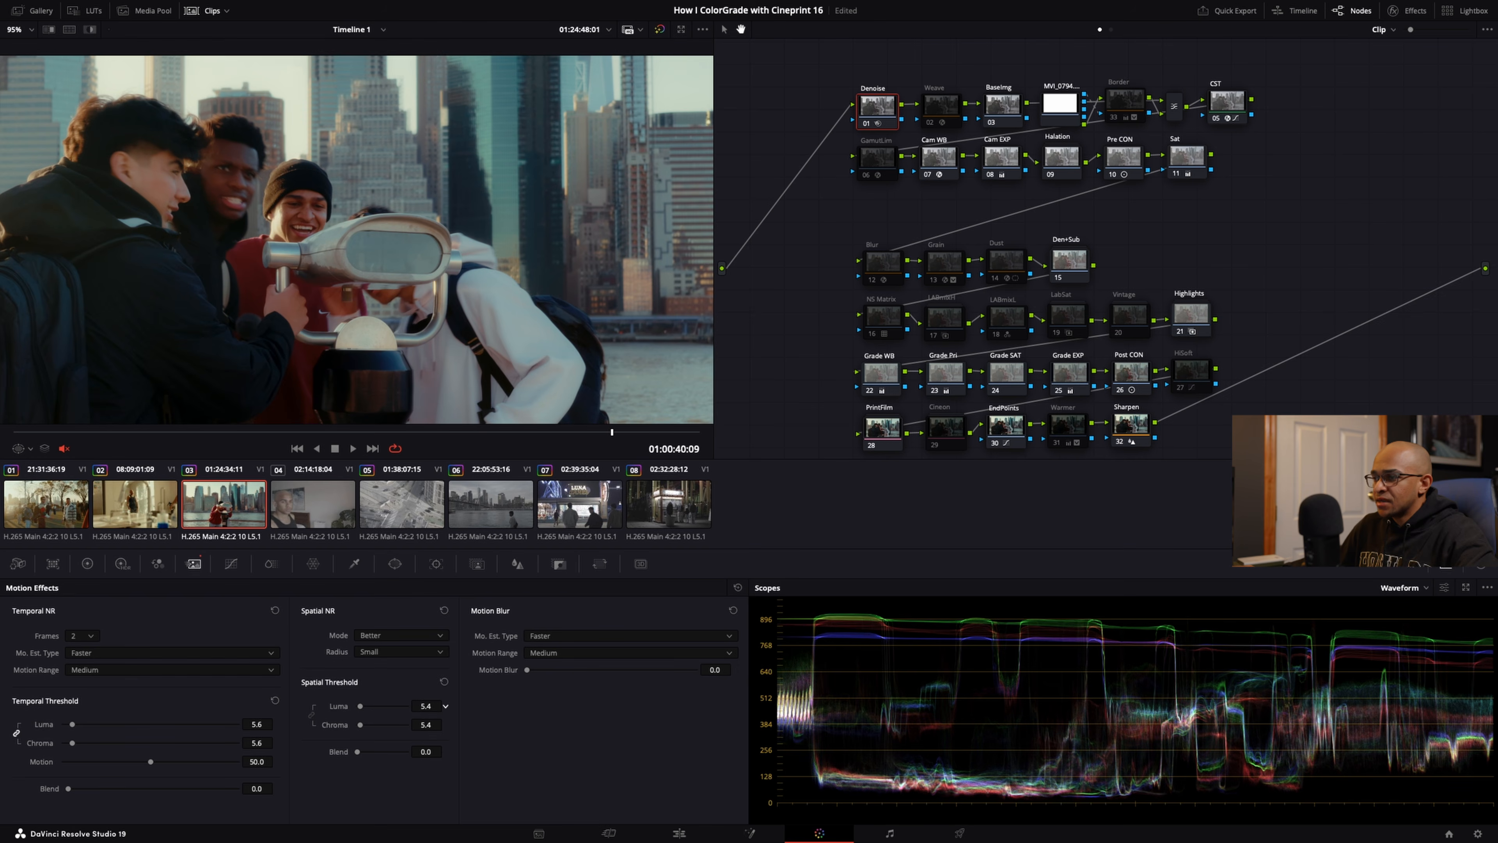
{"action": "left_click_drag", "start_coordinate": [426, 706], "coordinate": [426, 703]}
{"action": "key", "text": "ctrl+f"}
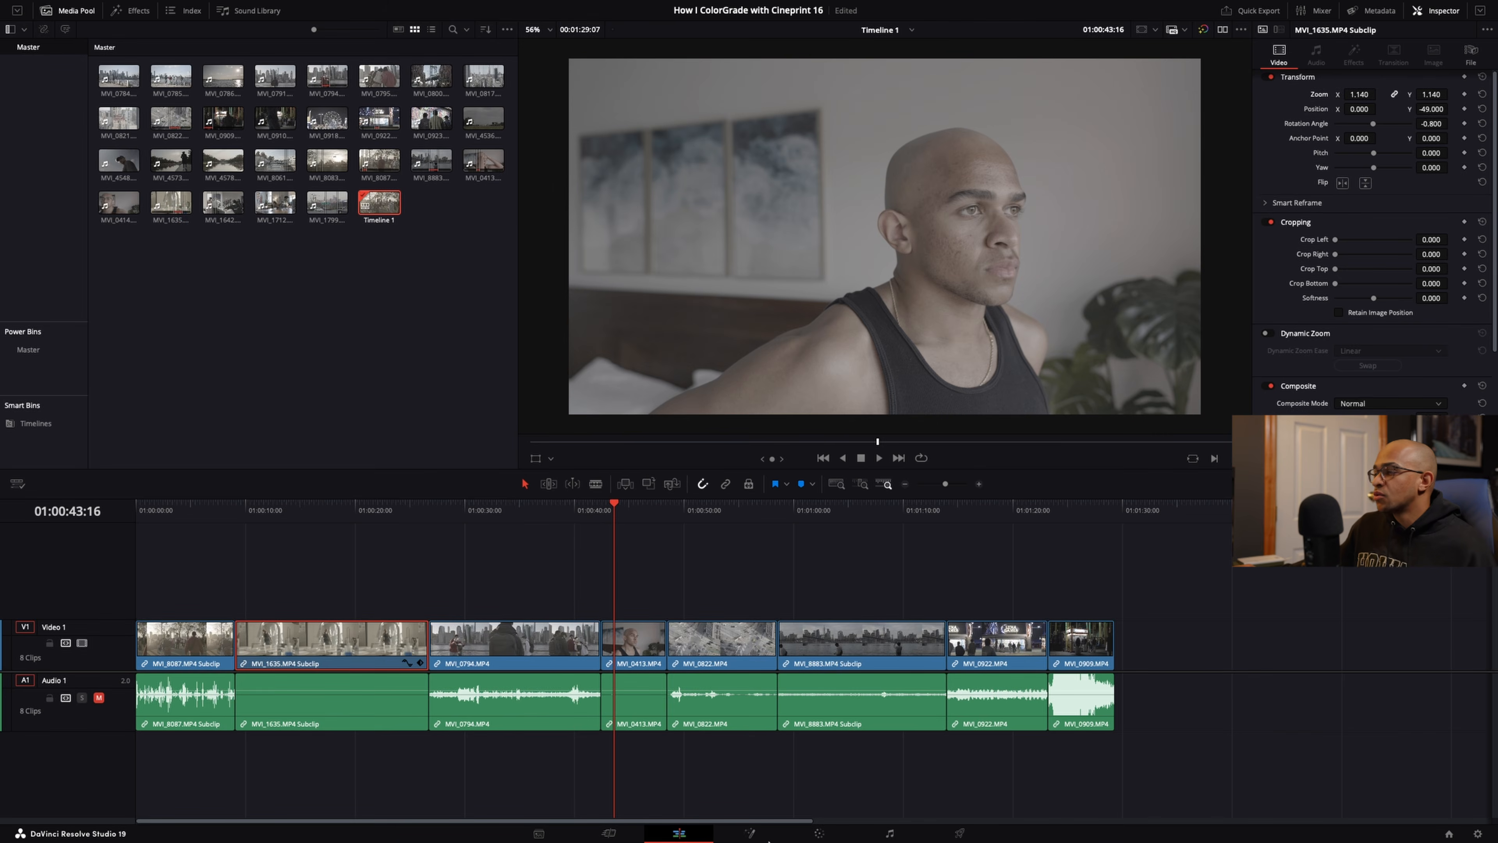
Step: Return to the Color page, apply the grade from clip 01 to clip 04, and play the clip
{"action": "left_click", "coordinate": [819, 833]}
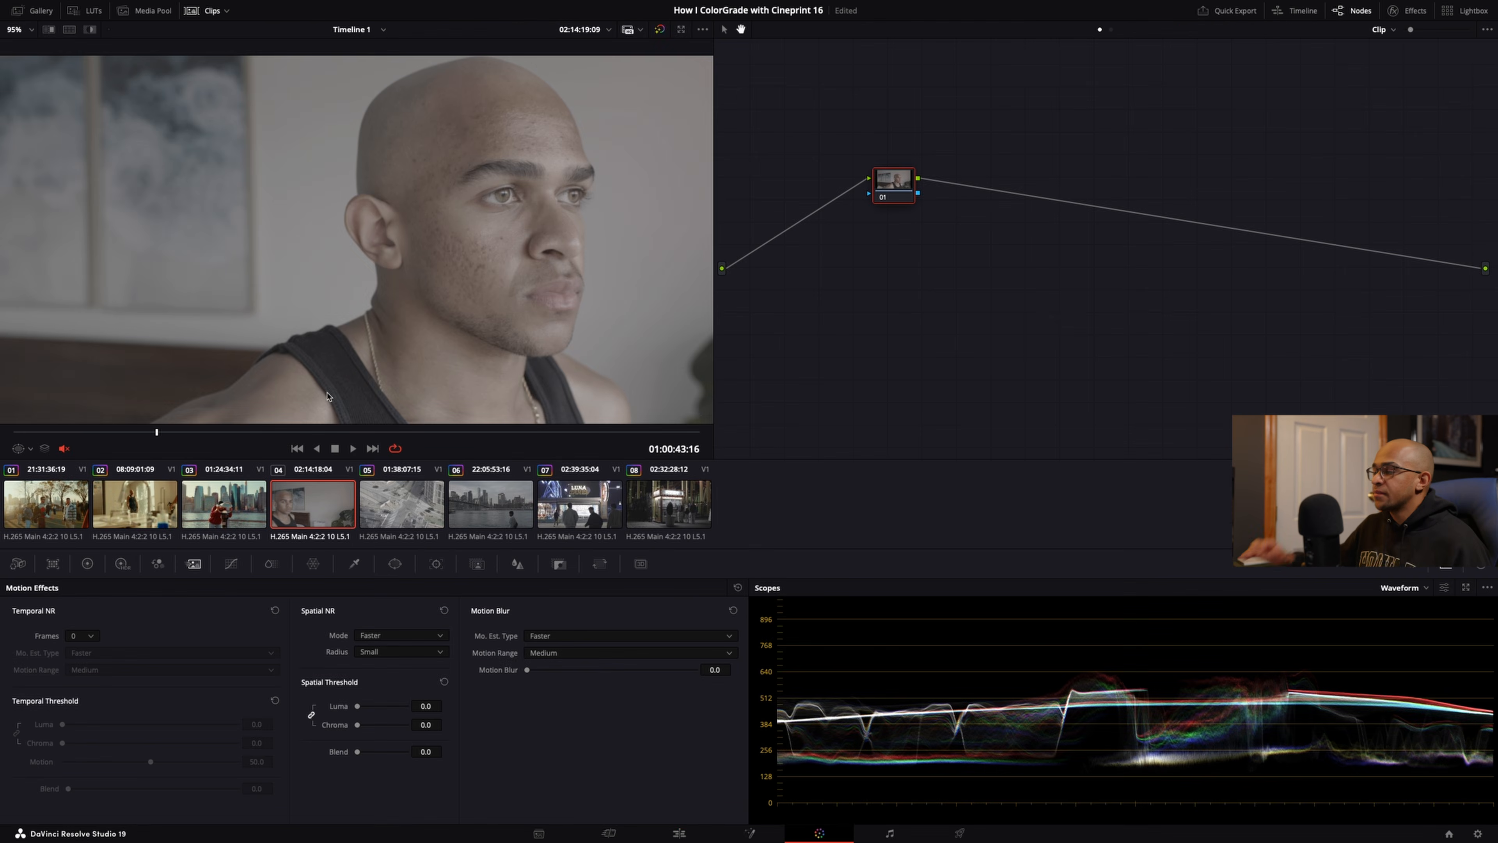
{"action": "right_click", "coordinate": [71, 509]}
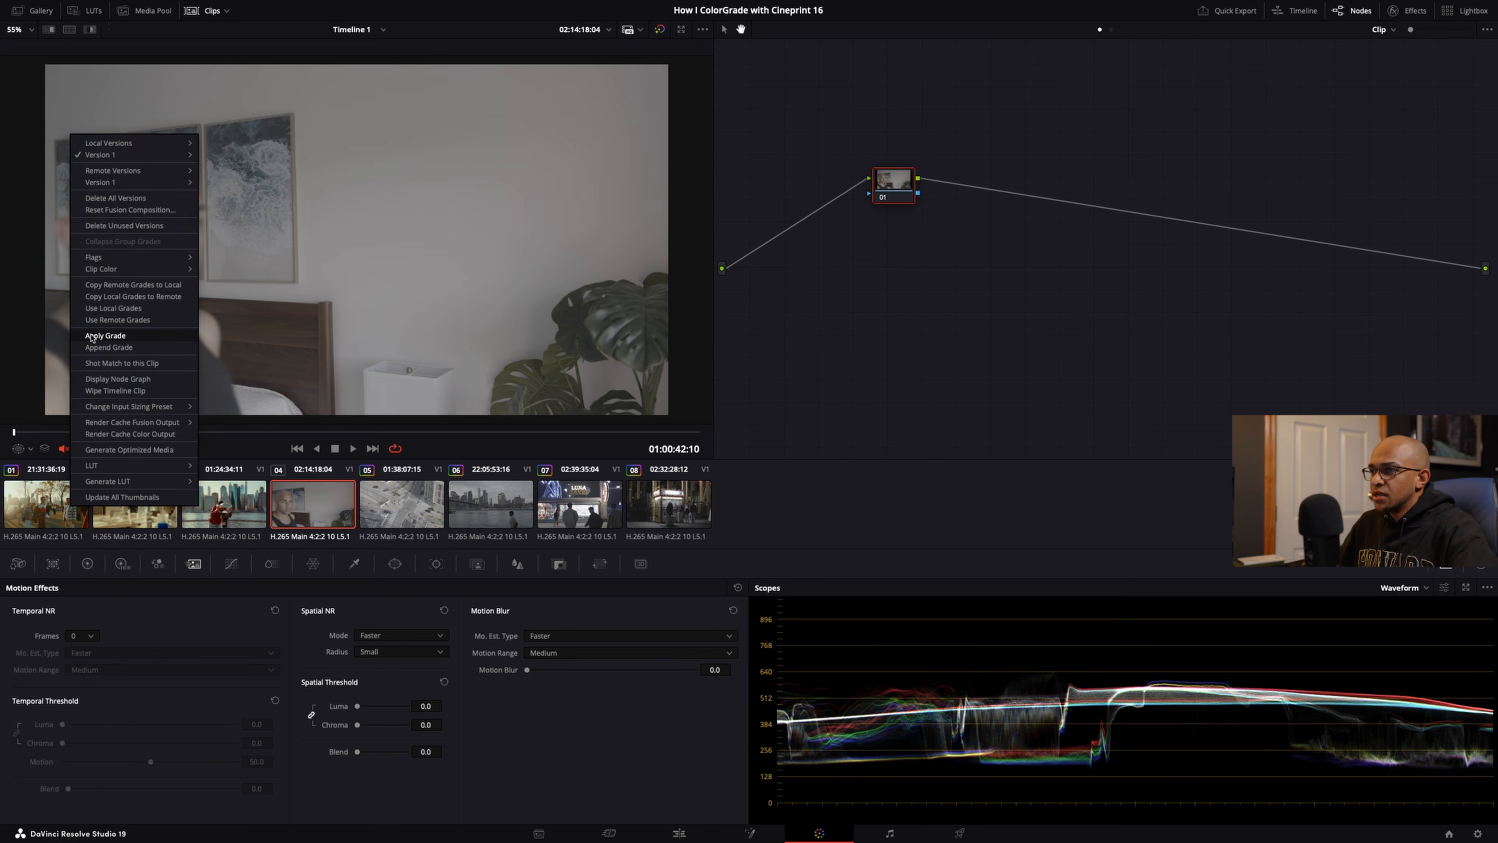
{"action": "left_click", "coordinate": [92, 337]}
{"action": "key", "text": "space"}
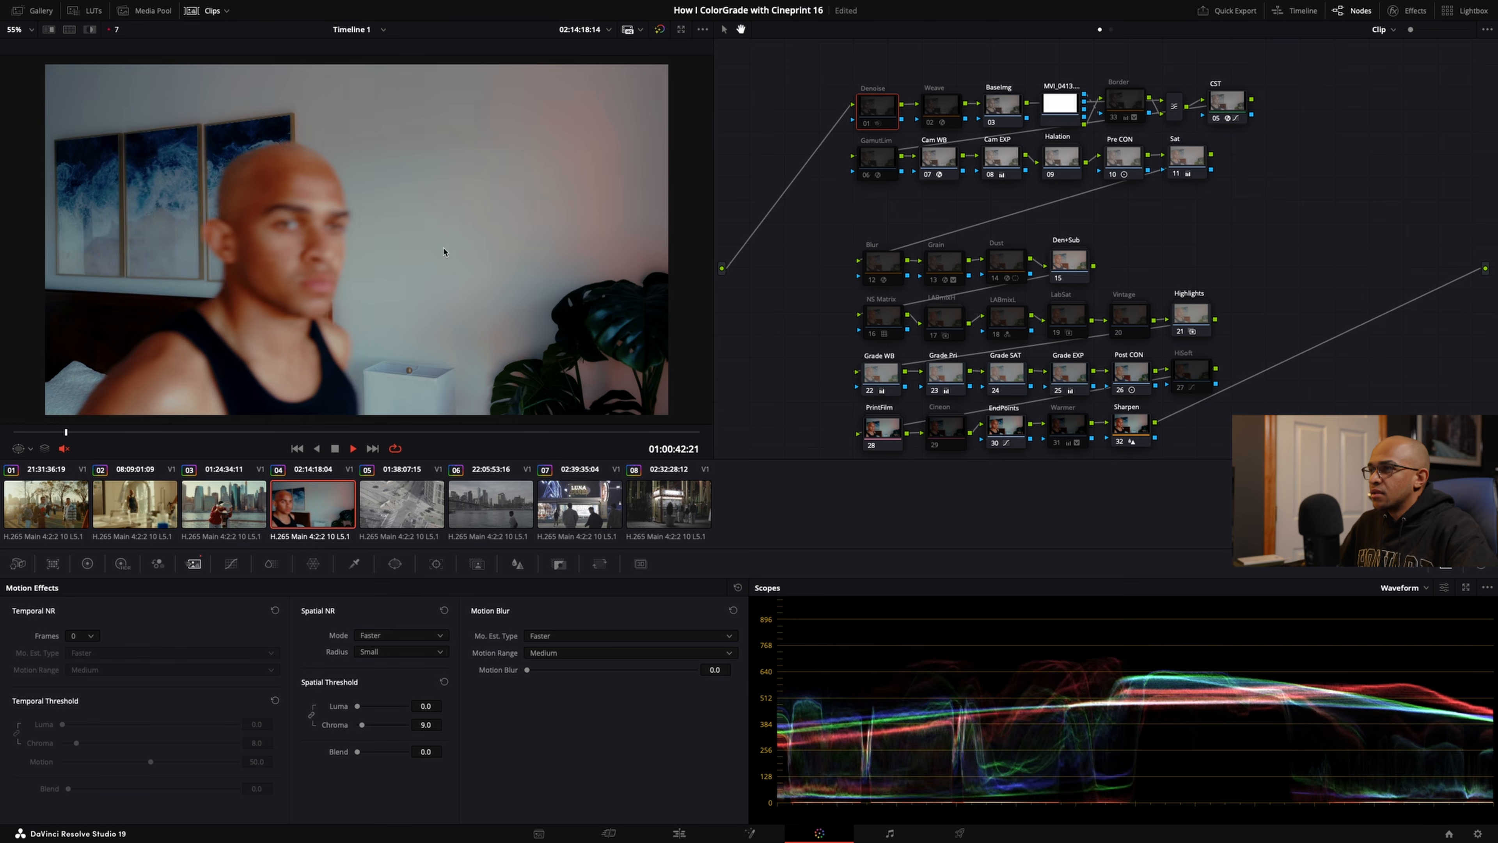
{"action": "key", "text": "space"}
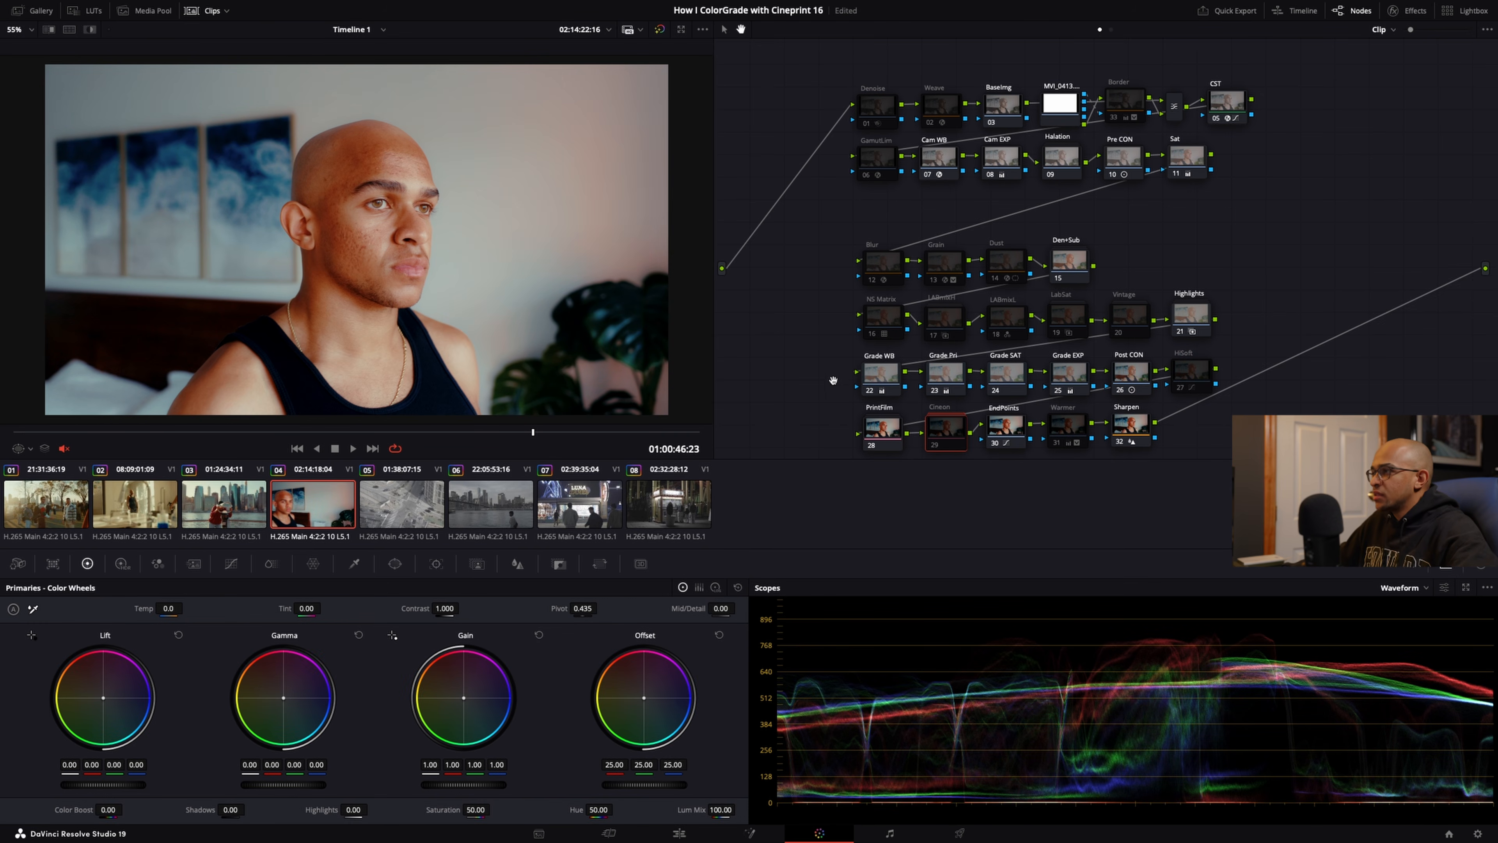
Step: Enable the Cineon node and disable the PrintFilm node on clip 04
{"action": "key", "text": "super+d"}
{"action": "left_click", "coordinate": [879, 426]}
{"action": "key", "text": "super+d"}
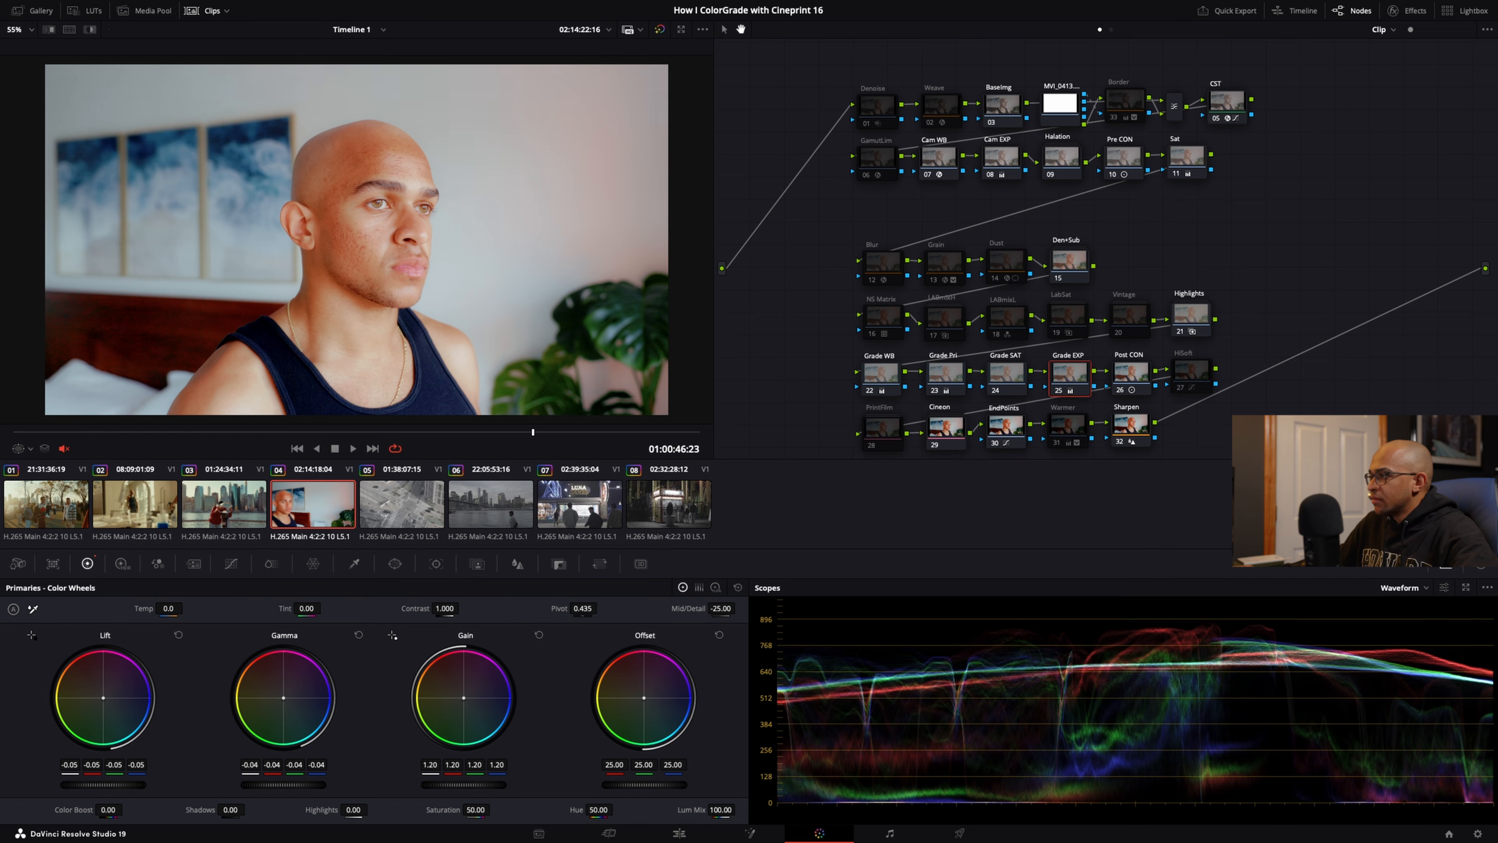
Step: Set the Grade EXP node's Gain to 1.21 and Gamma to -0.08 on clip 04, and play the clip in full screen
{"action": "left_click_drag", "start_coordinate": [463, 785], "coordinate": [466, 785]}
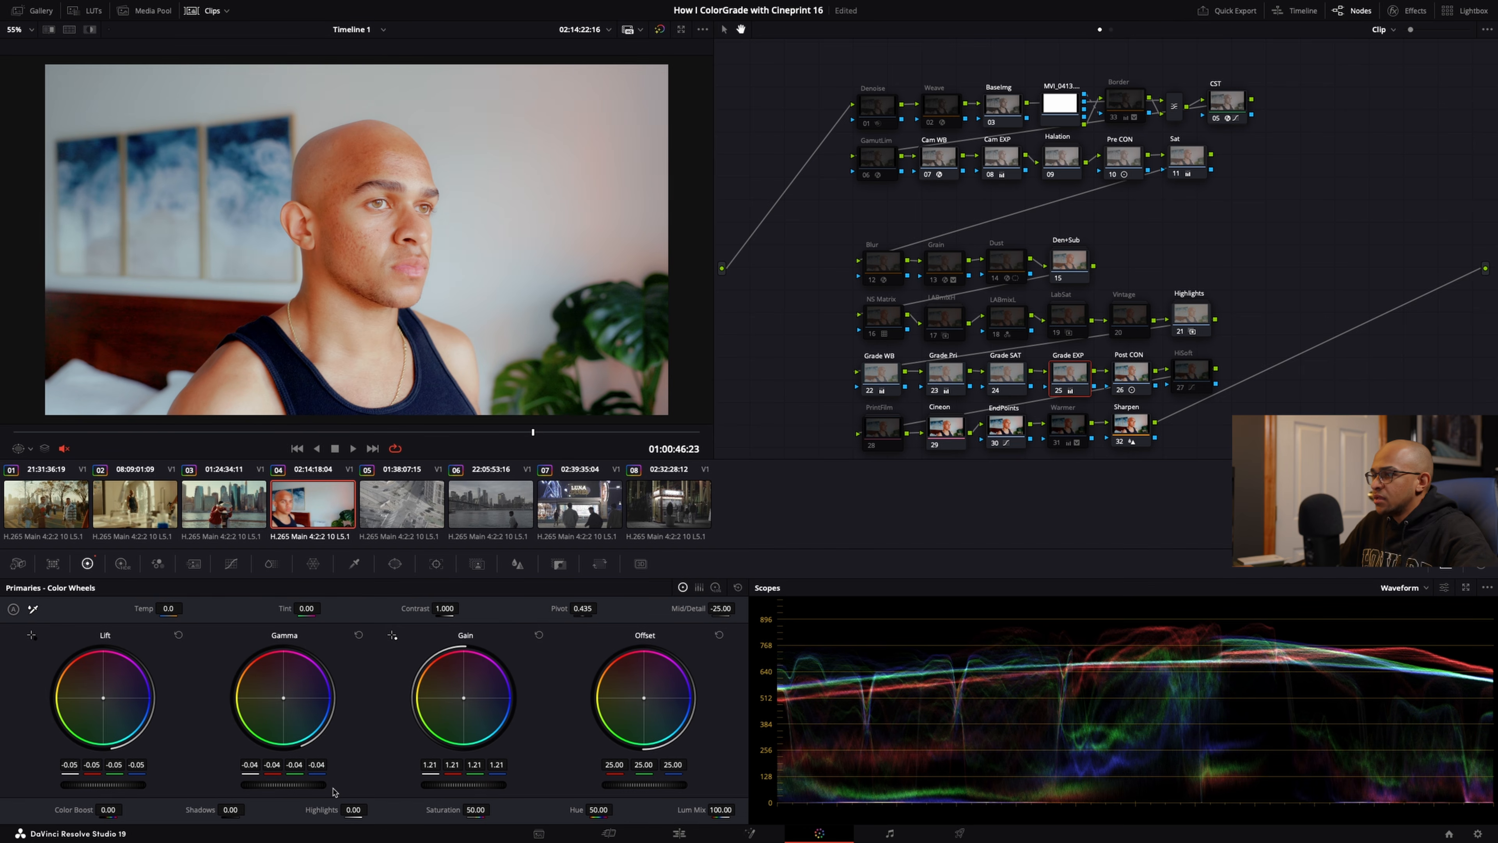
{"action": "left_click_drag", "start_coordinate": [283, 785], "coordinate": [269, 785]}
{"action": "key", "text": "super+f"}
{"action": "key", "text": "space"}
{"action": "key", "text": "space"}
{"action": "key", "text": "super+f"}
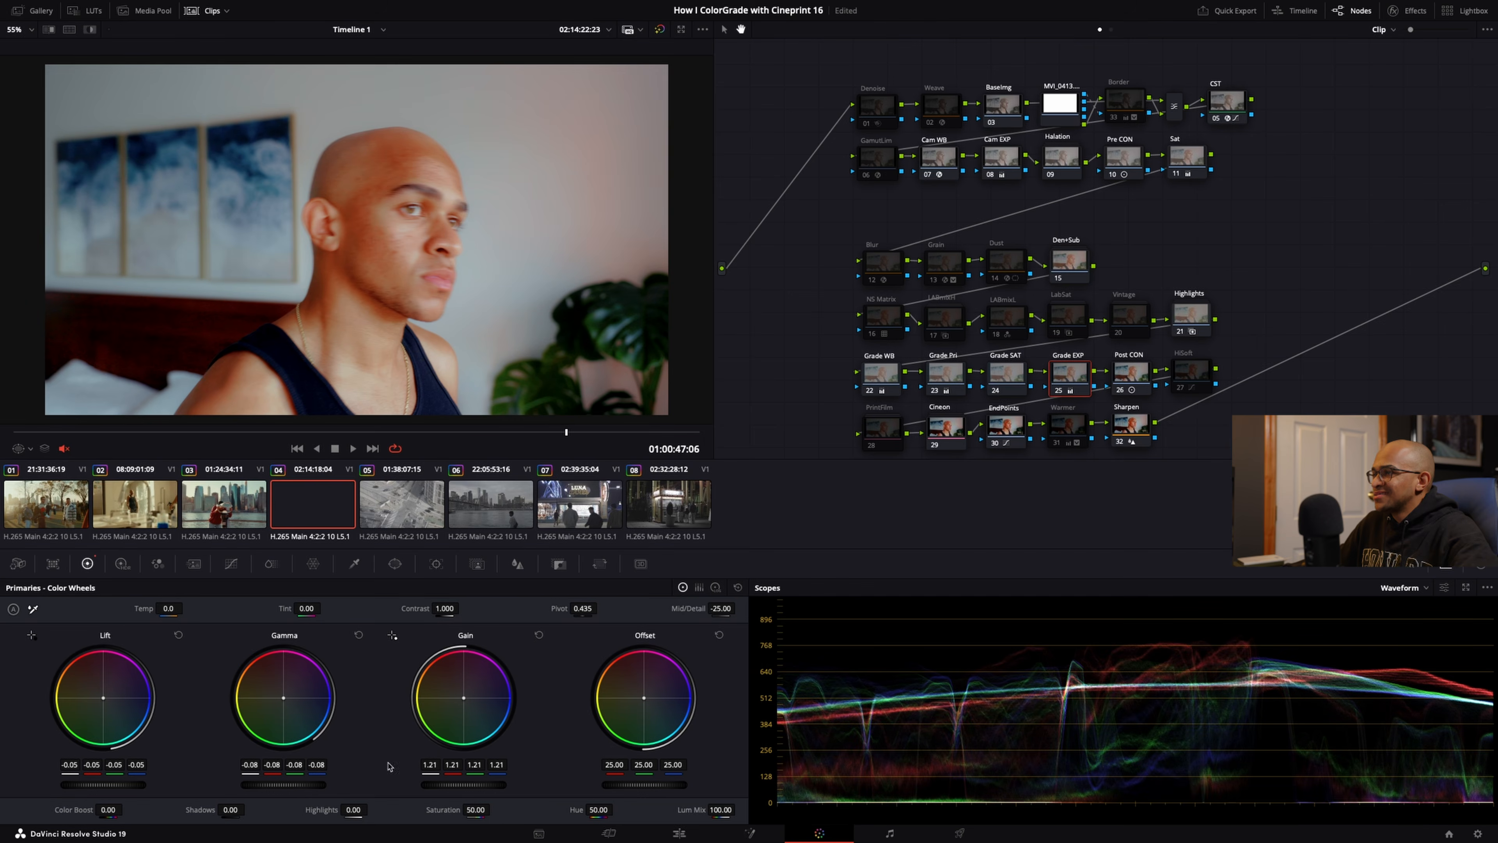
Step: Disable the Skin2 node inside clip 04's Den+Sub compound node and return to the main node graph
{"action": "left_click_drag", "start_coordinate": [547, 435], "coordinate": [538, 435]}
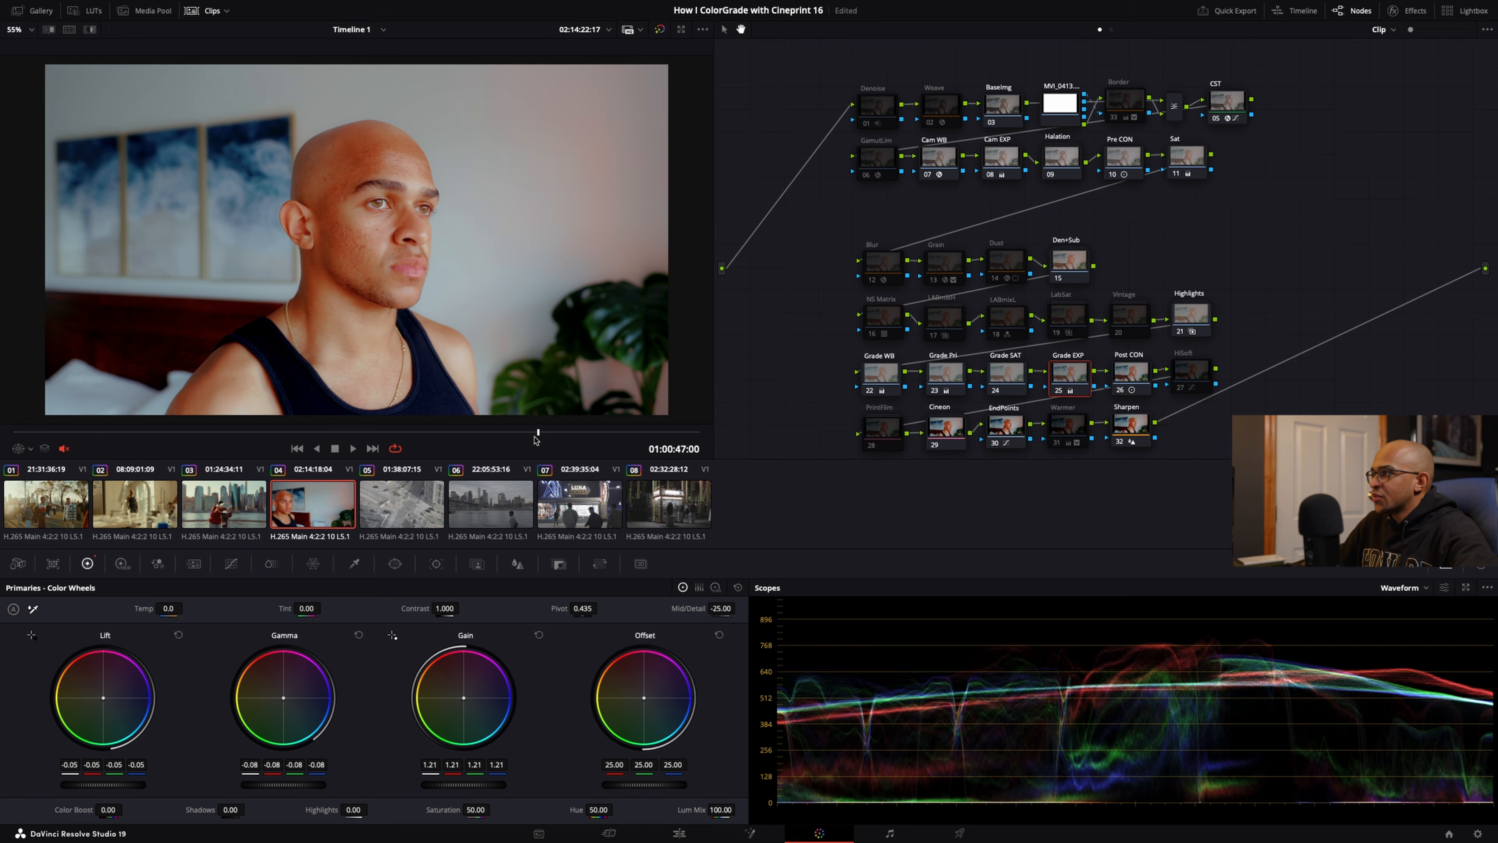
{"action": "right_click", "coordinate": [1059, 260]}
{"action": "left_click", "coordinate": [1108, 287]}
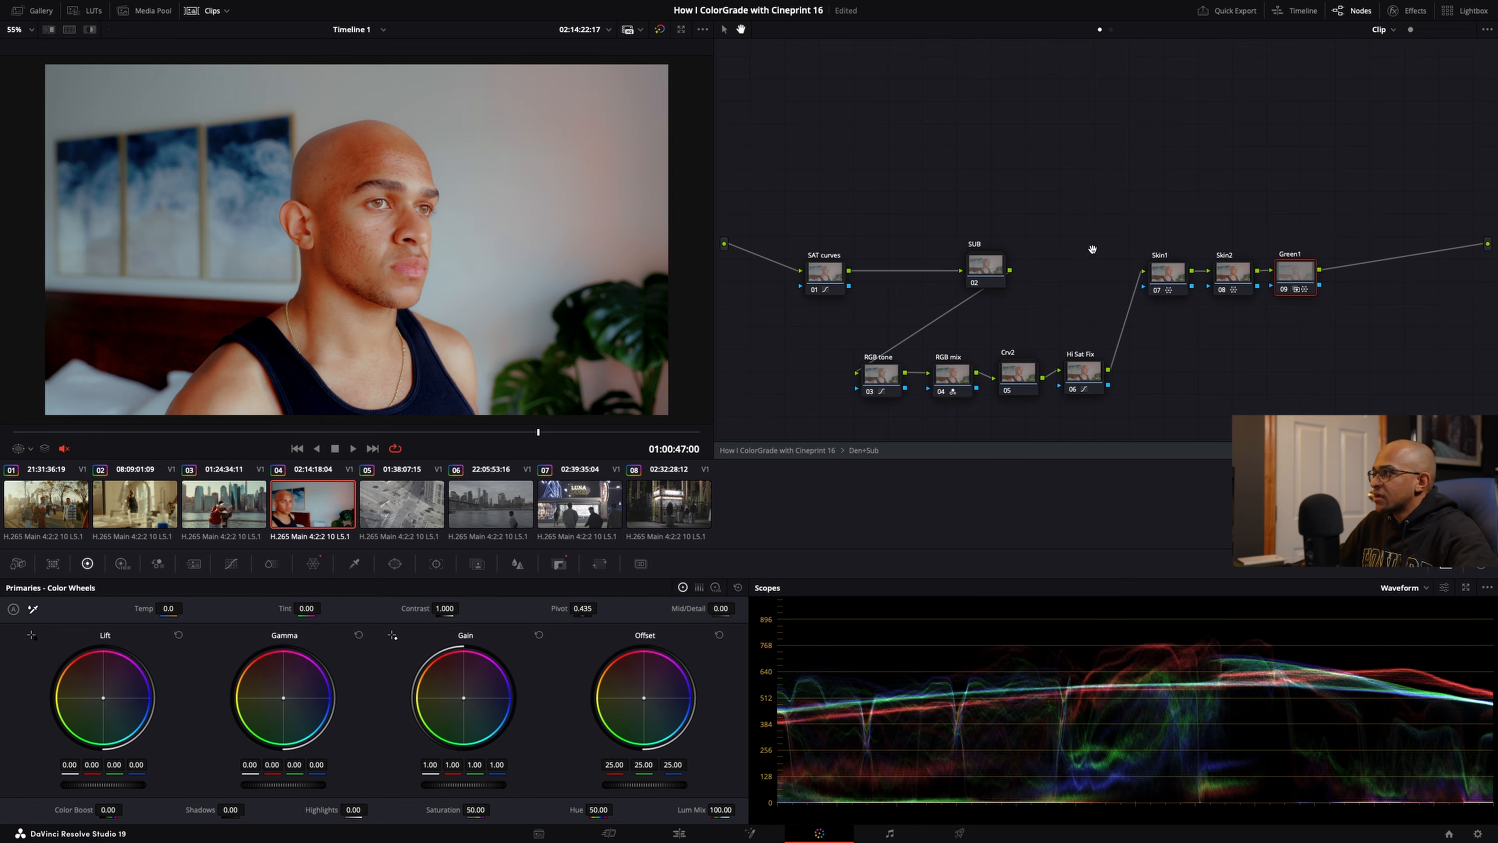
{"action": "left_click", "coordinate": [1225, 272]}
{"action": "key", "text": "ctrl+d"}
{"action": "key", "text": "ctrl+d"}
{"action": "key", "text": "ctrl+d"}
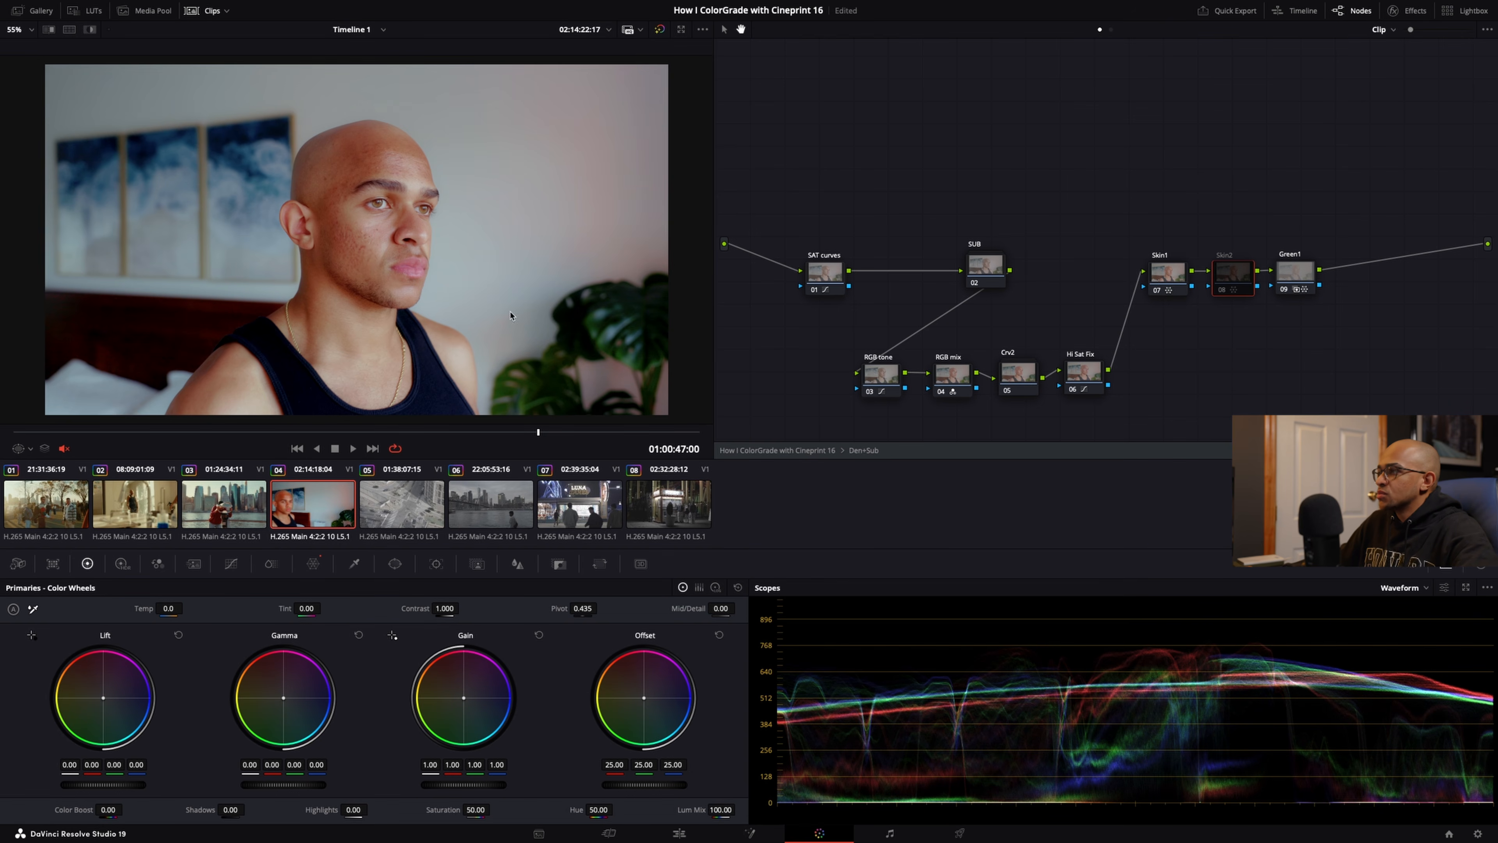
{"action": "double_click", "coordinate": [820, 450]}
Step: Warm clip 04 by raising the Temp of the Grade WB node
{"action": "left_click", "coordinate": [885, 373]}
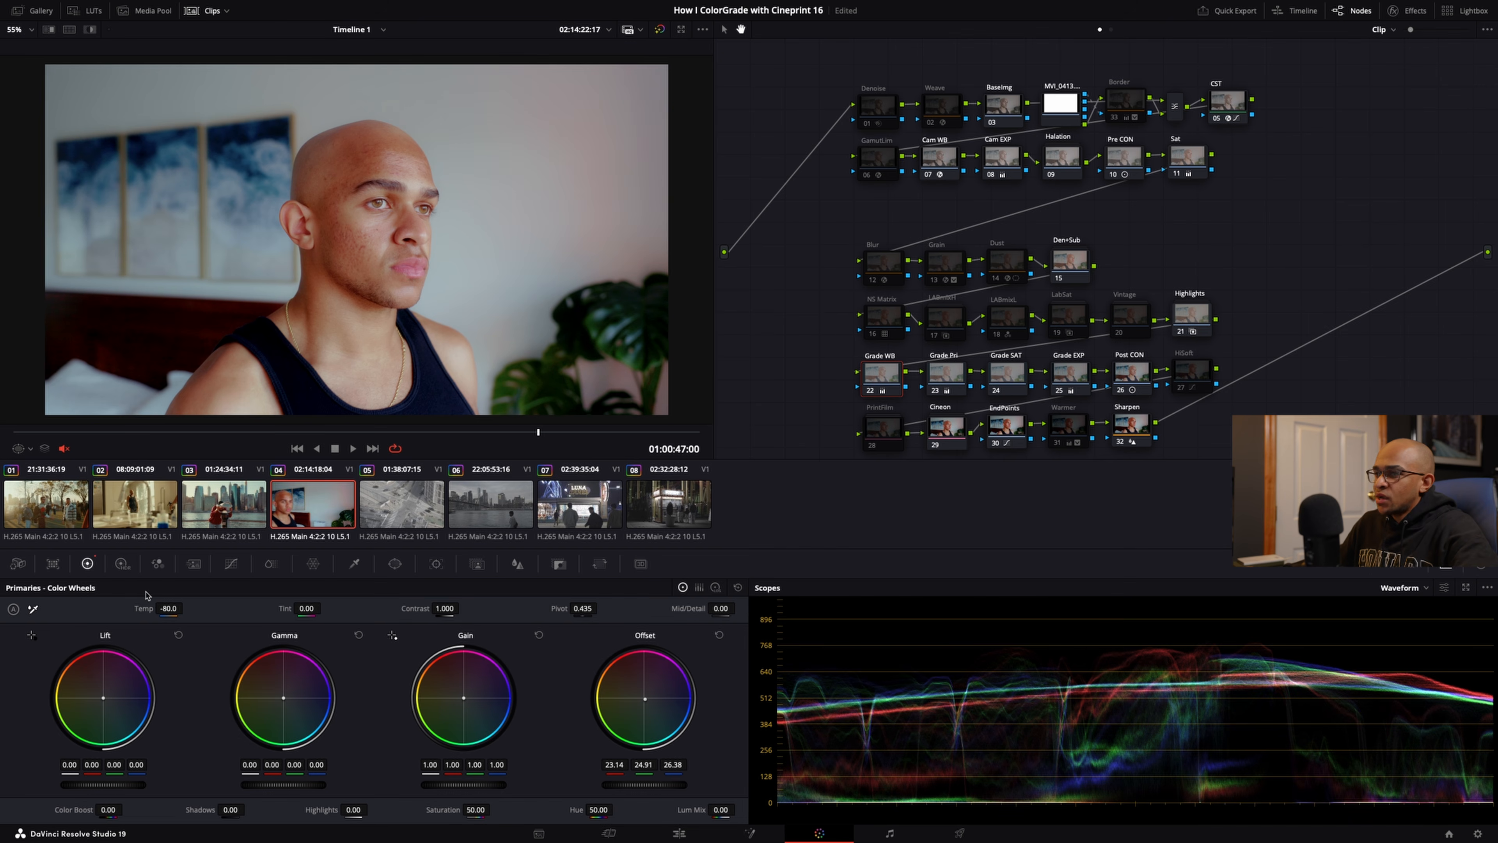
{"action": "left_click_drag", "start_coordinate": [167, 608], "coordinate": [310, 608]}
{"action": "left_click", "coordinate": [951, 370]}
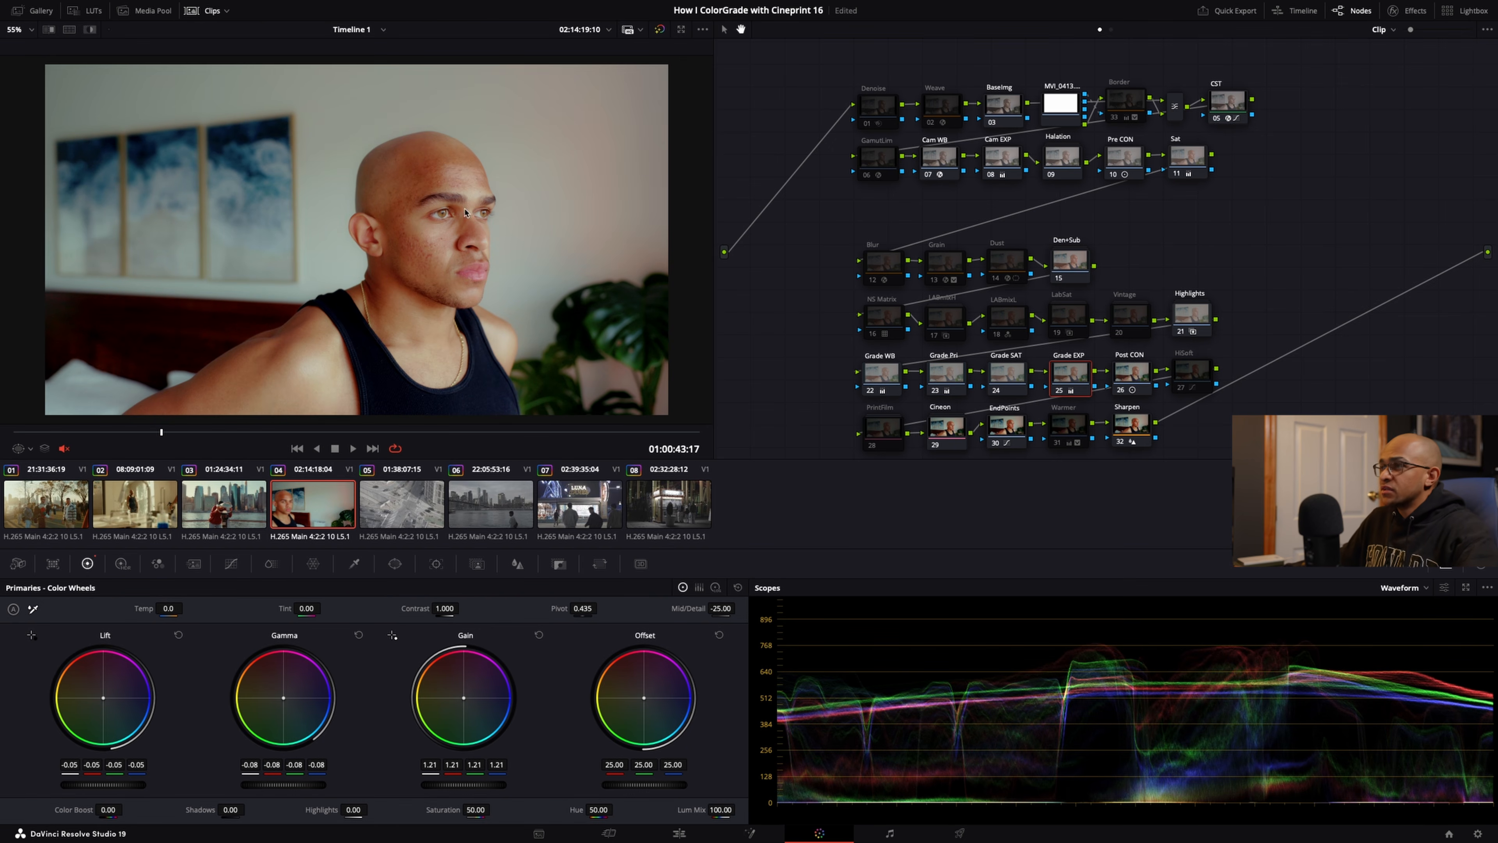
Step: Add a serial node after the Den+Sub node on clip 04 and label it Skin
{"action": "left_click", "coordinate": [1085, 264]}
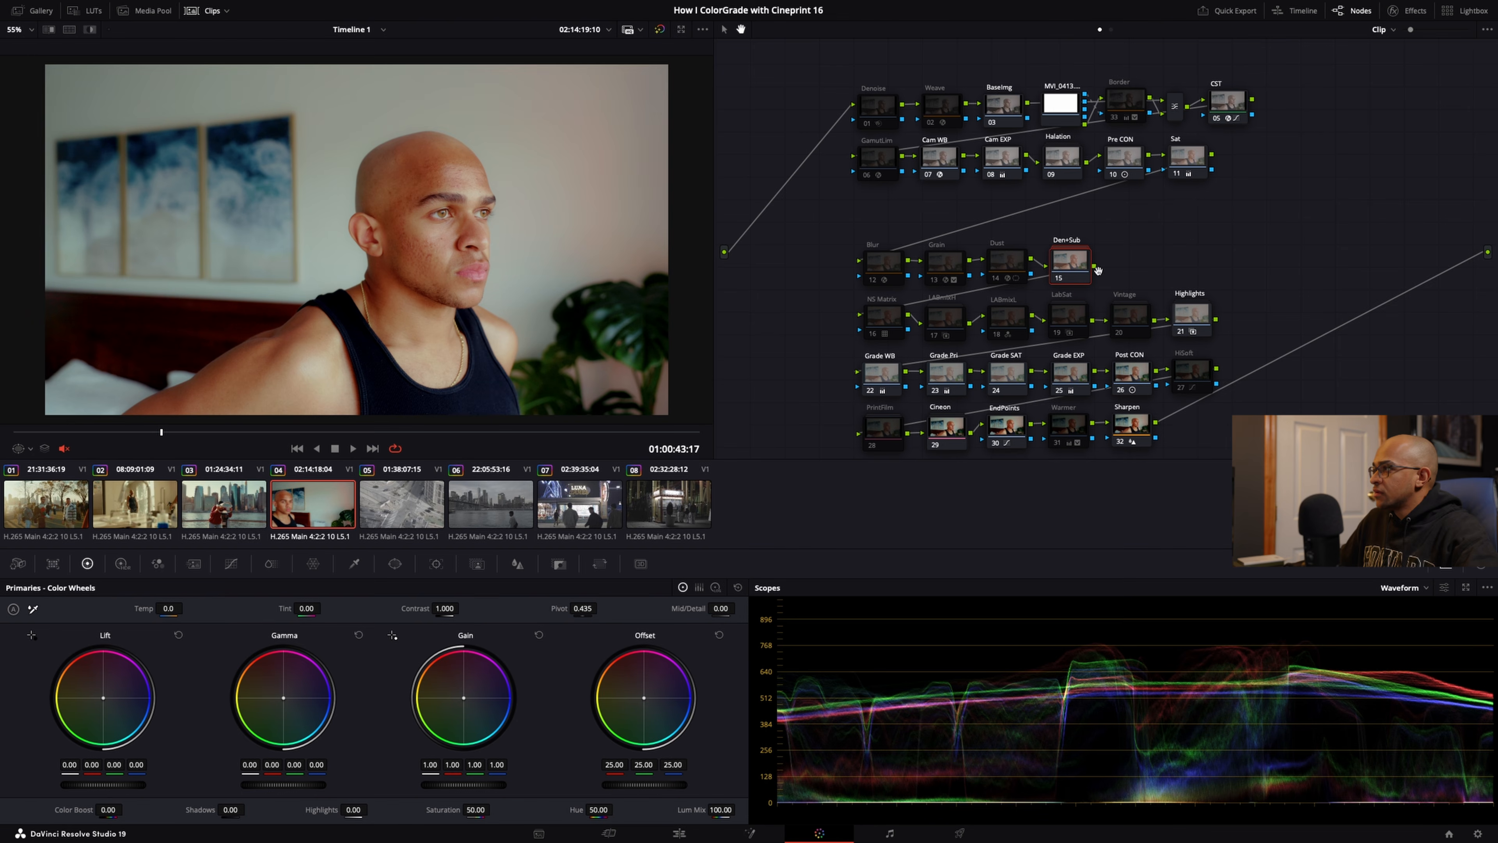
{"action": "key", "text": "alt+s"}
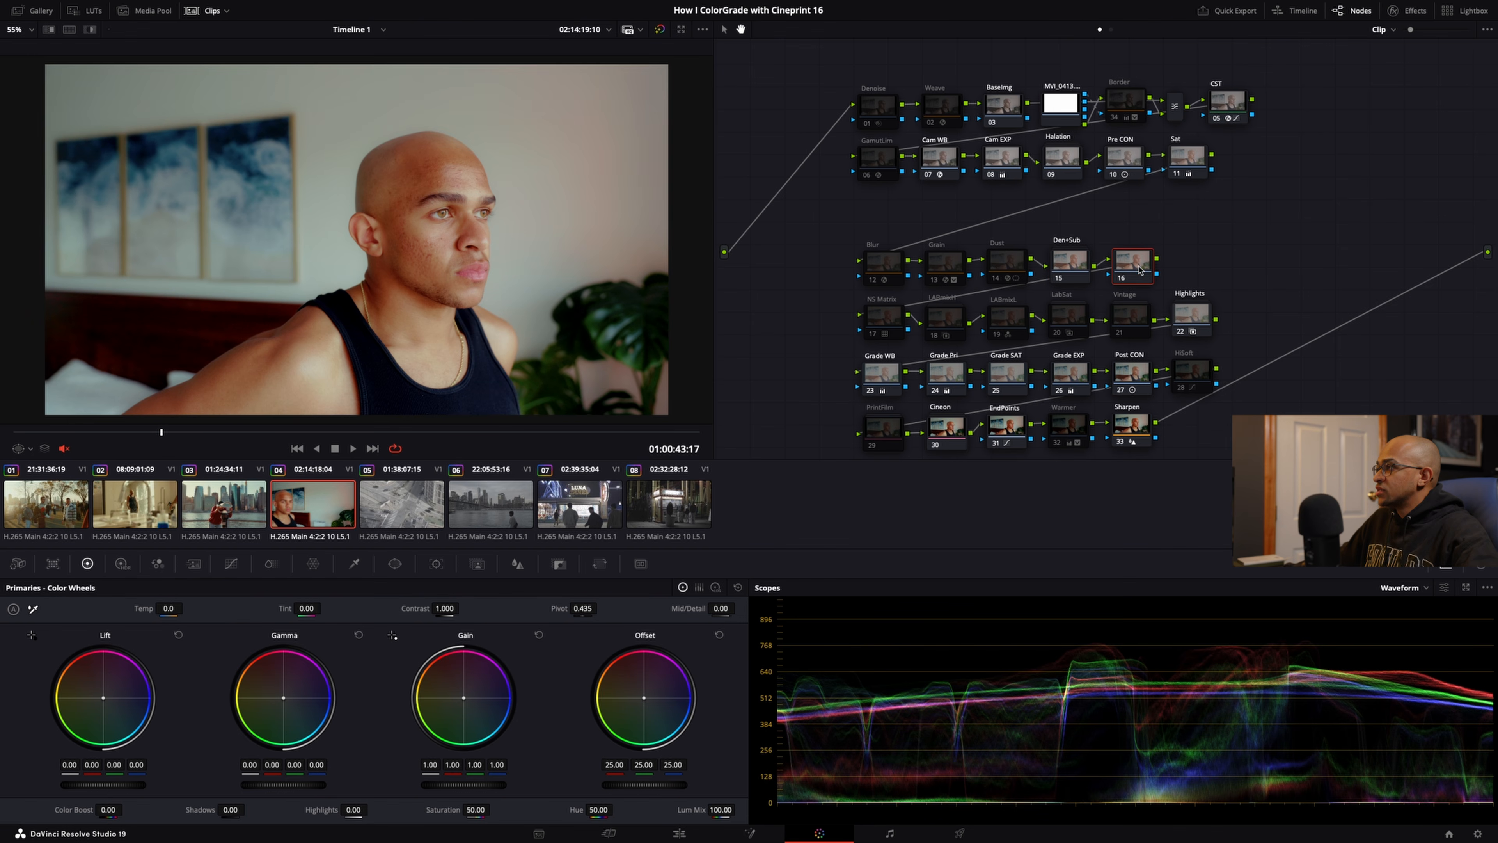
{"action": "right_click", "coordinate": [1137, 267]}
{"action": "left_click", "coordinate": [1166, 290]}
{"action": "type", "text": "Skin"}
{"action": "key", "text": "Return"}
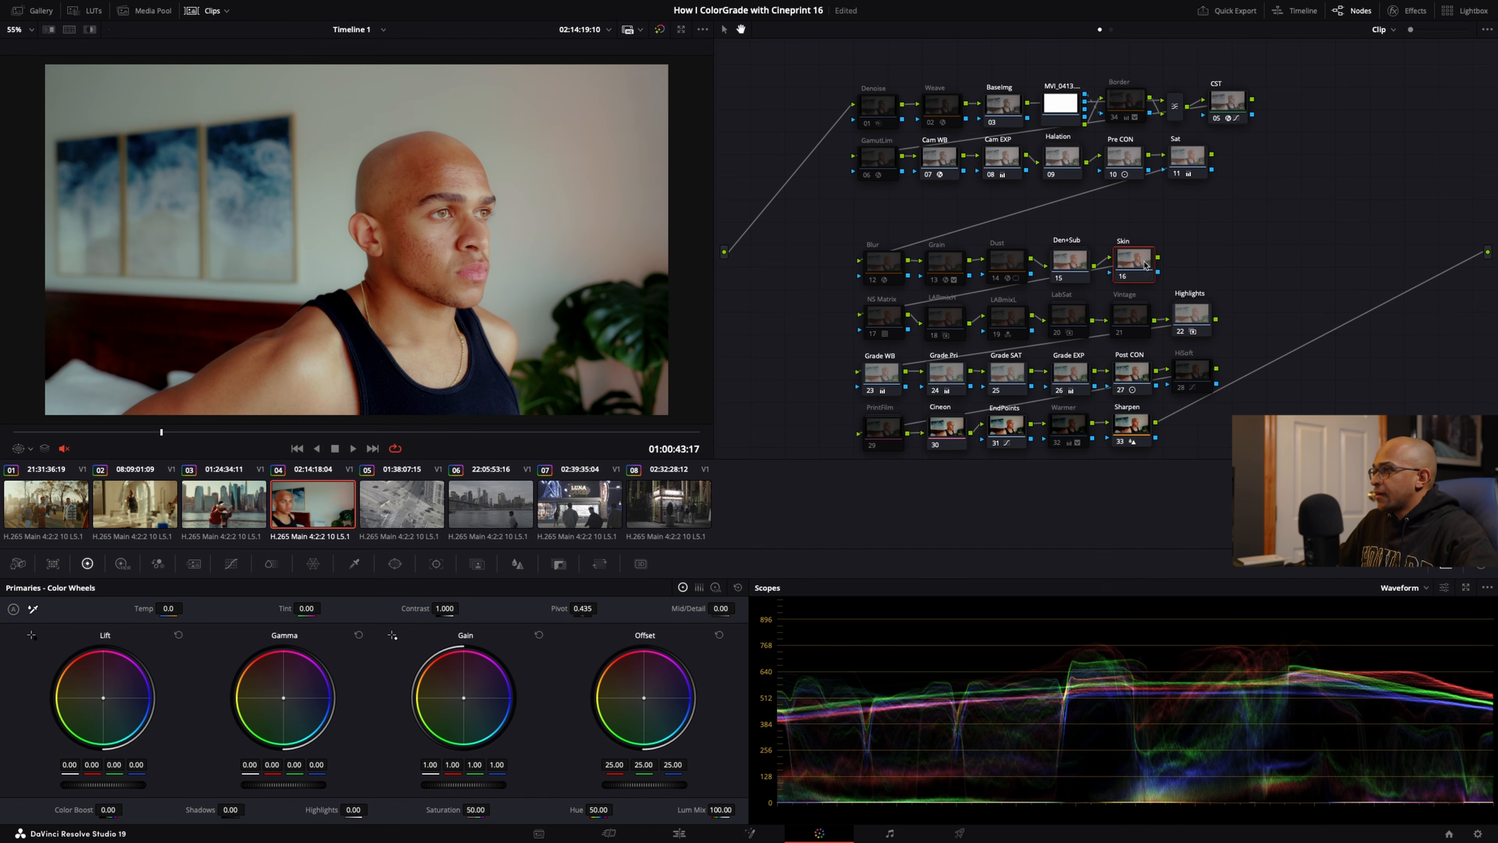
Step: Qualify the face's skin tone in the Skin node with HSL Saturation Low 2.5 and High 4.0 and matte Denoise 10.0
{"action": "left_click", "coordinate": [355, 565]}
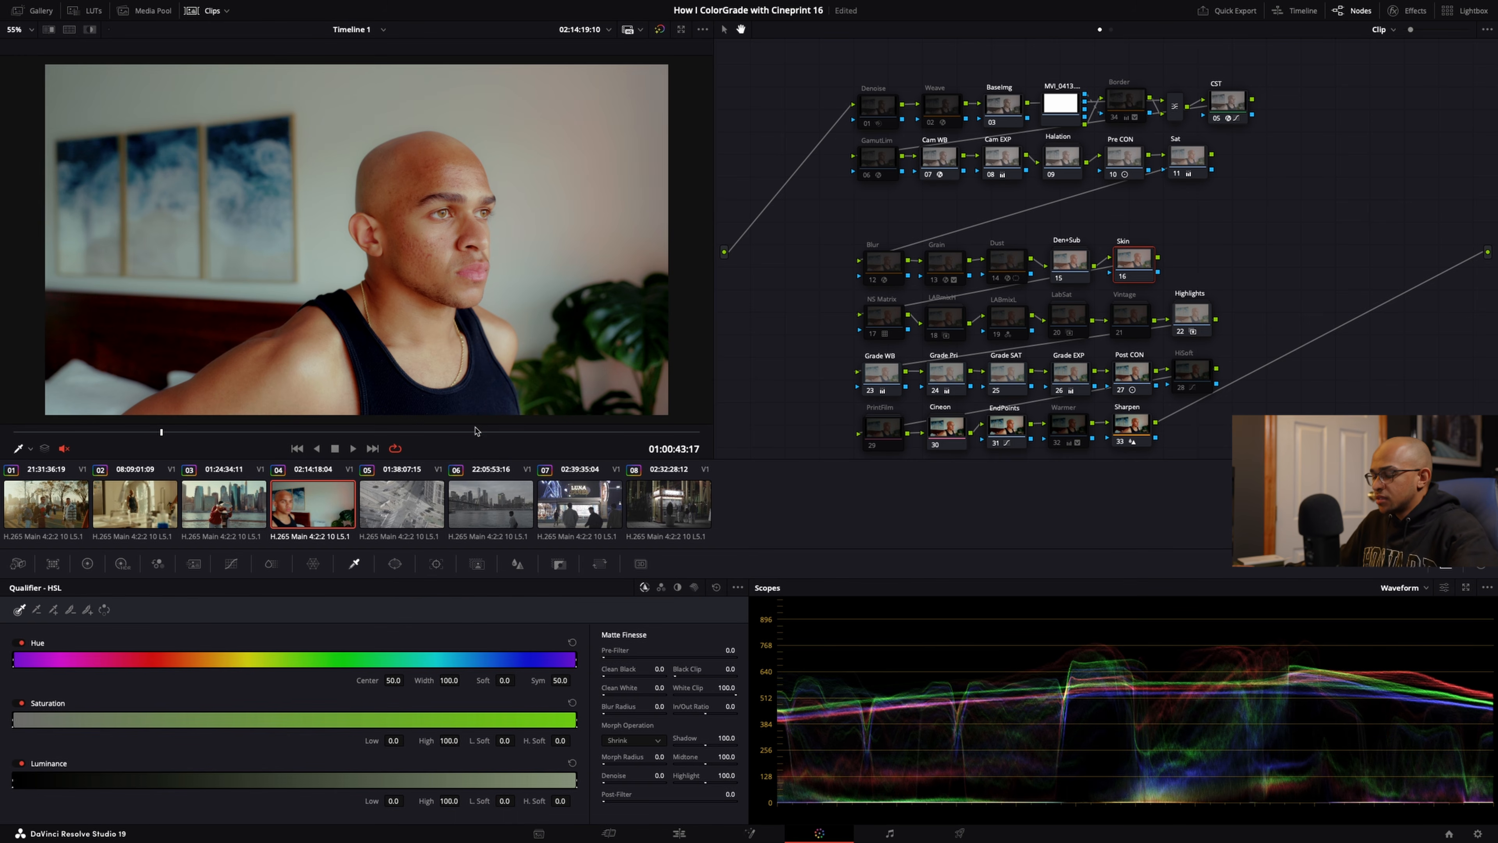
{"action": "key", "text": "shift+h"}
{"action": "left_click", "coordinate": [435, 239]}
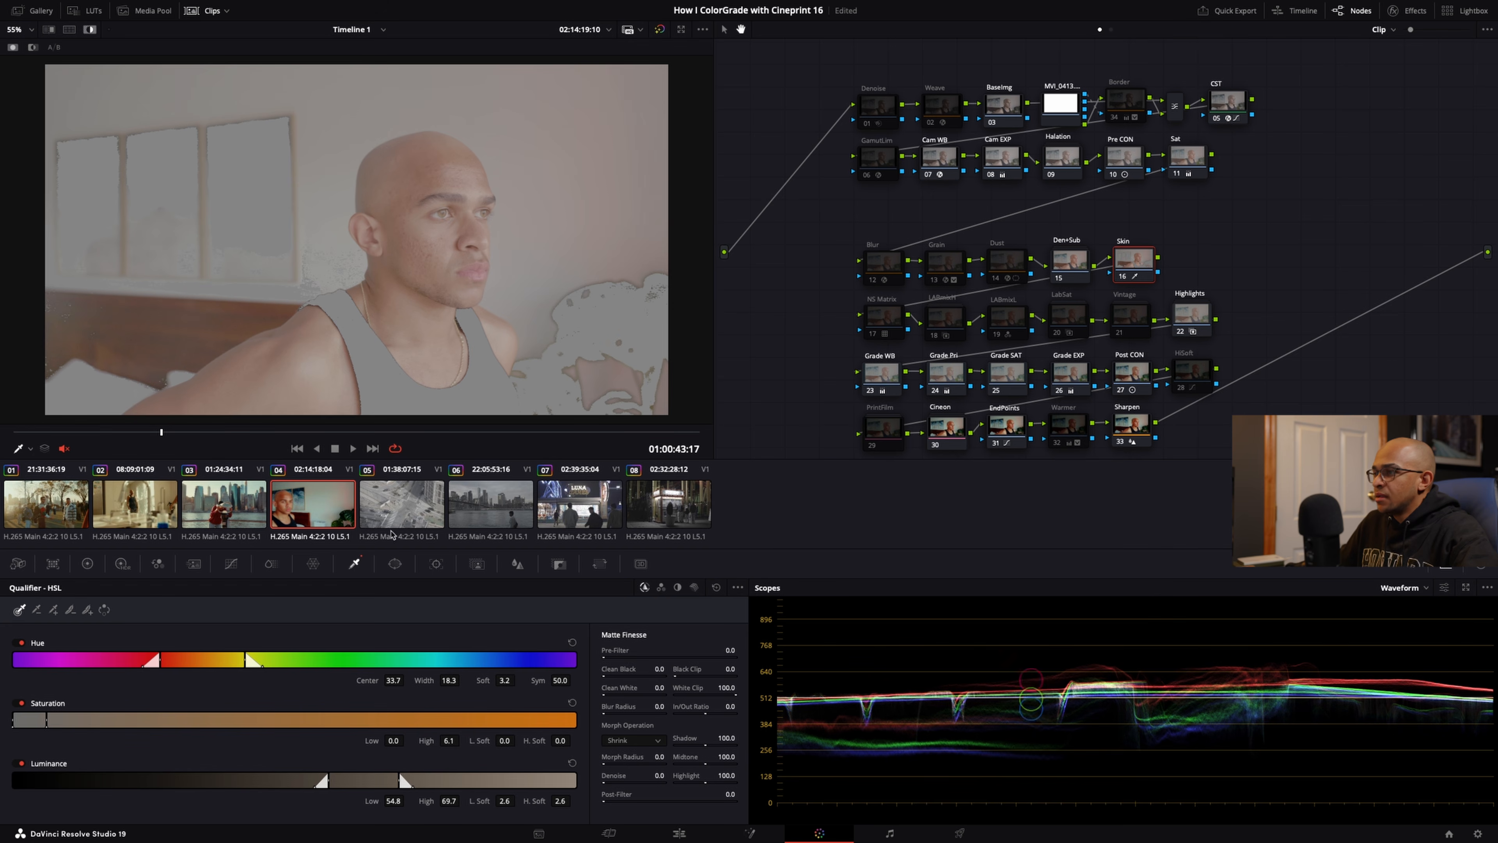
{"action": "left_click_drag", "start_coordinate": [393, 740], "coordinate": [437, 740]}
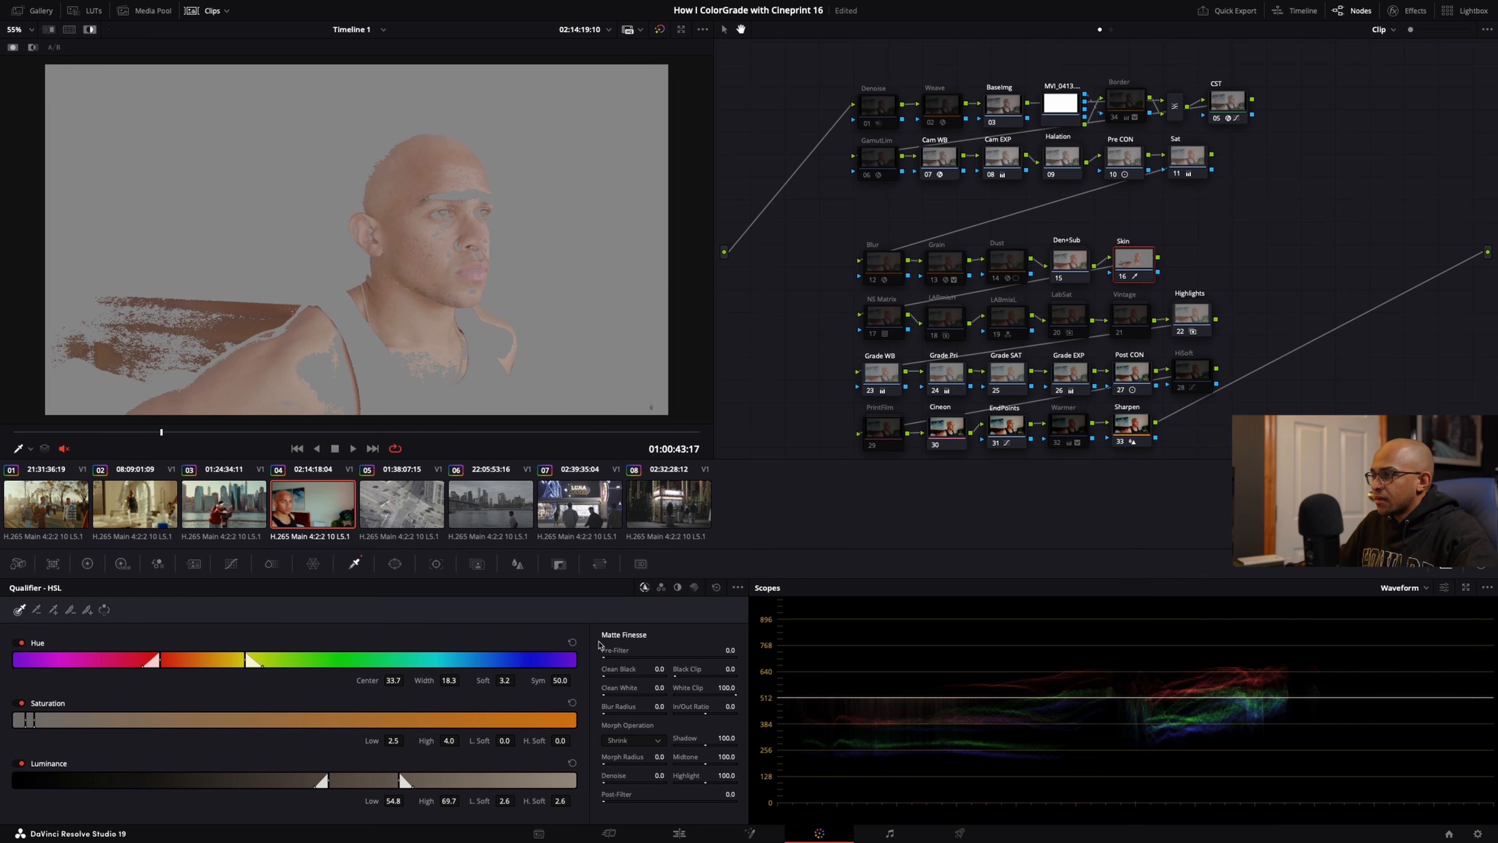
{"action": "left_click_drag", "start_coordinate": [599, 783], "coordinate": [604, 783]}
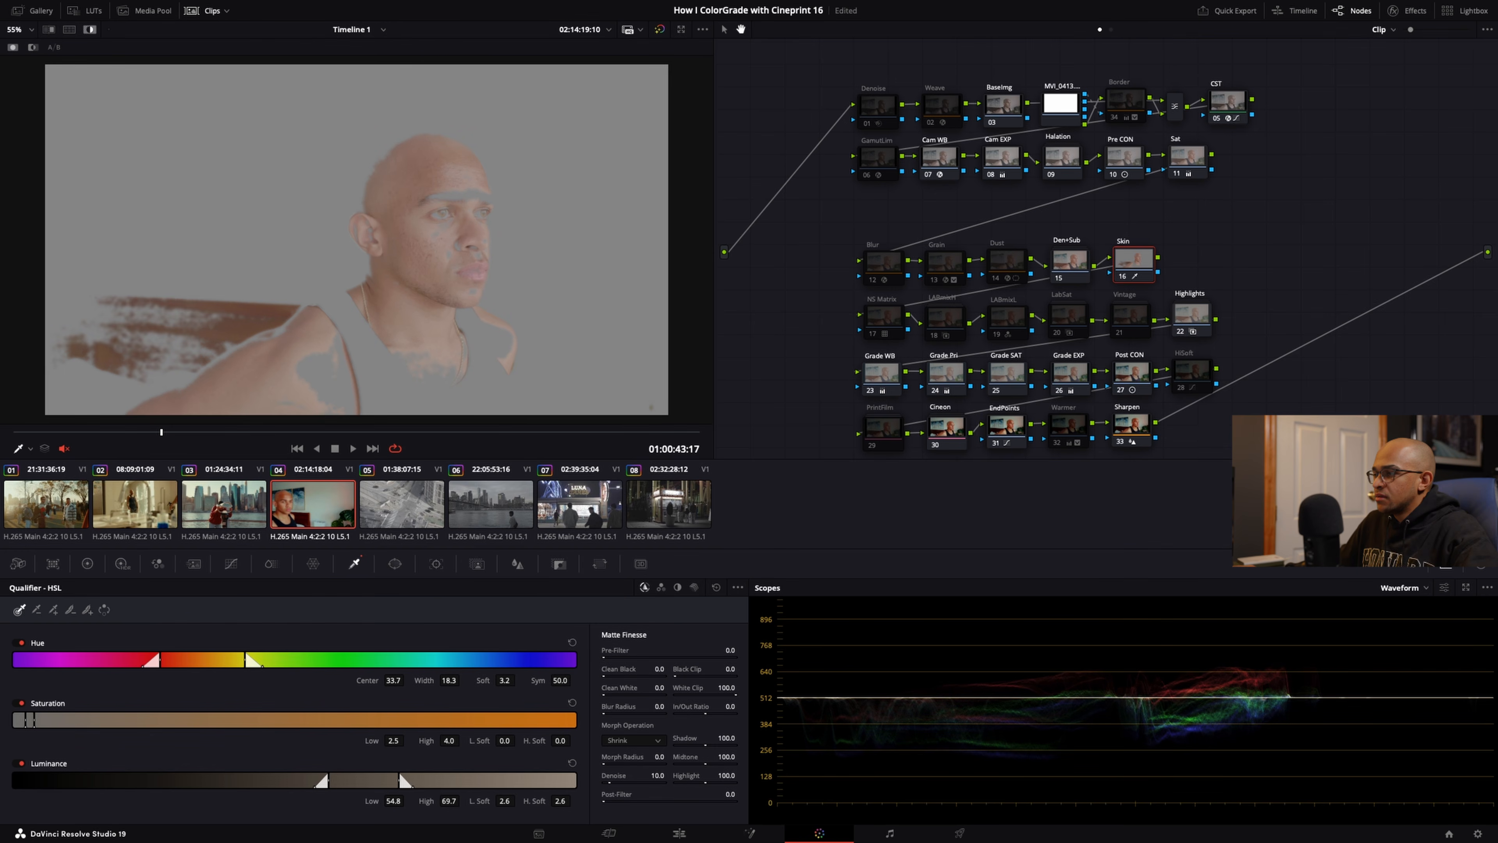
Step: Soften the skin by setting the Skin node's Mid/Detail to -30.00, and review clip 04 in full screen without the highlight view
{"action": "left_click", "coordinate": [87, 563]}
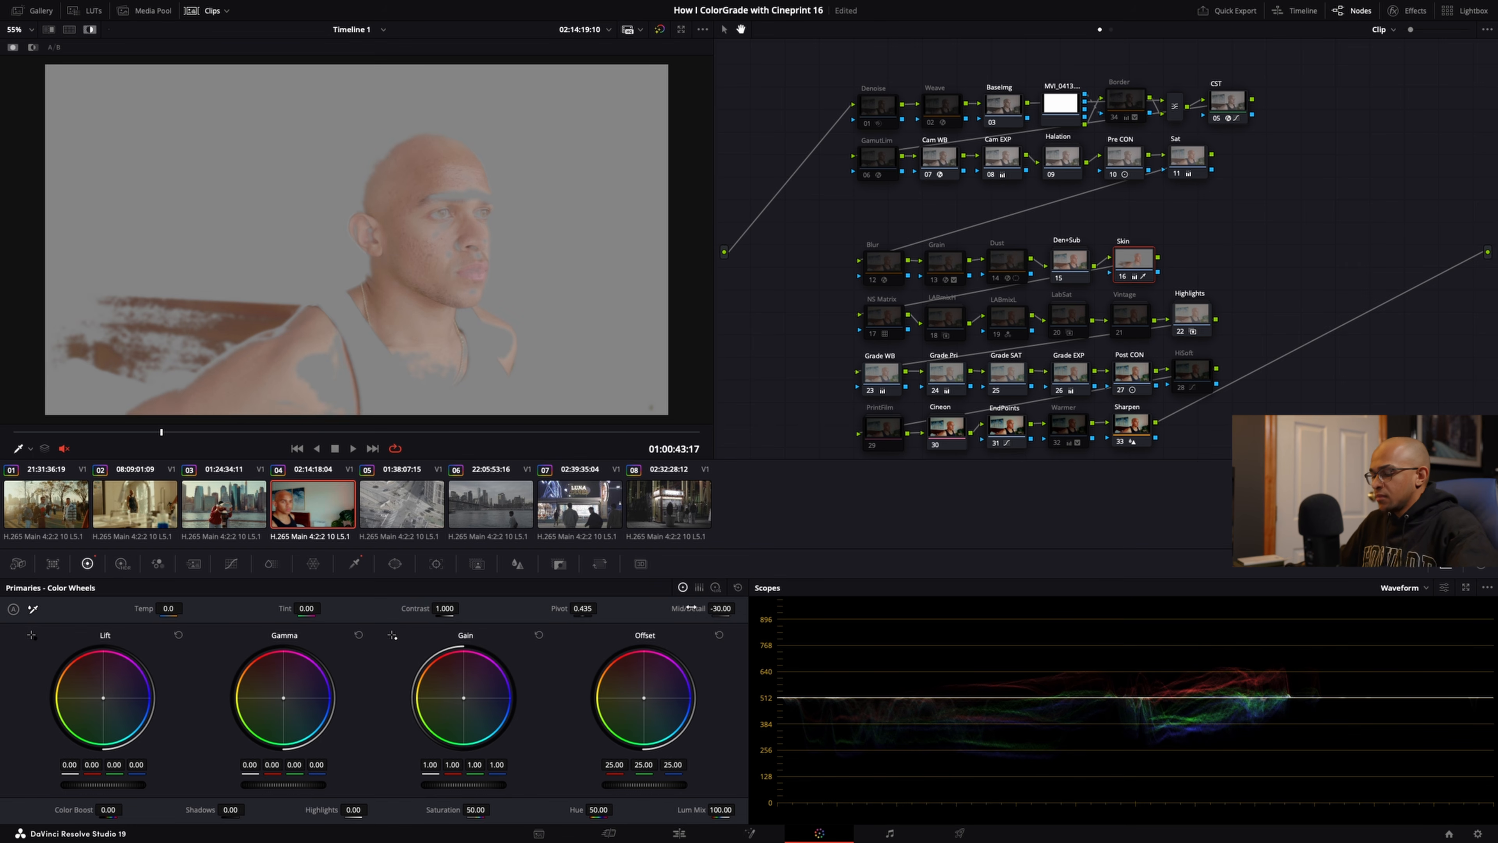
{"action": "key", "text": "shift+h"}
{"action": "key", "text": "super+f"}
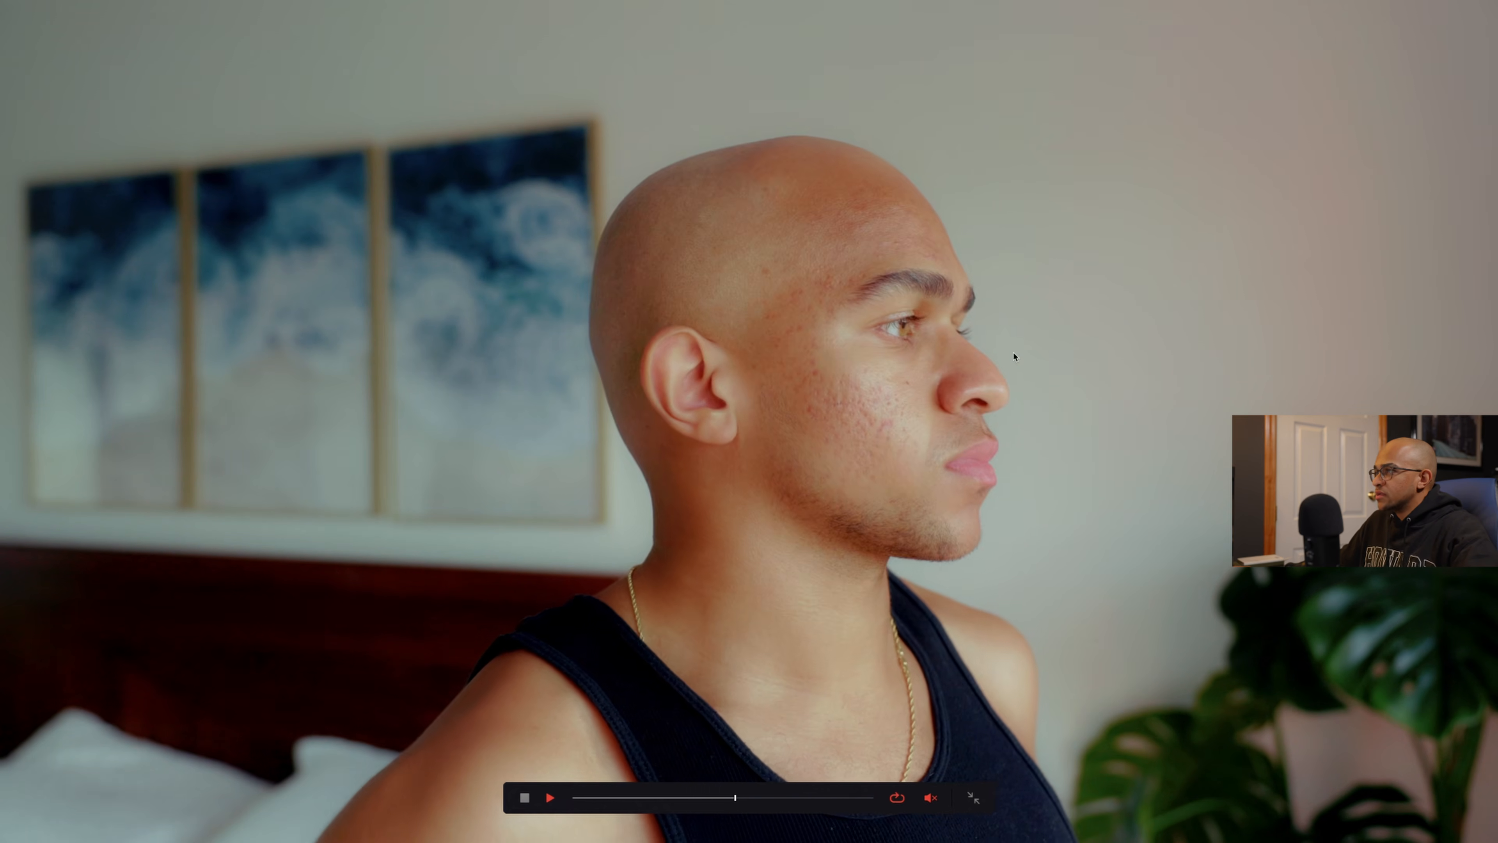
{"action": "key", "text": "super+f"}
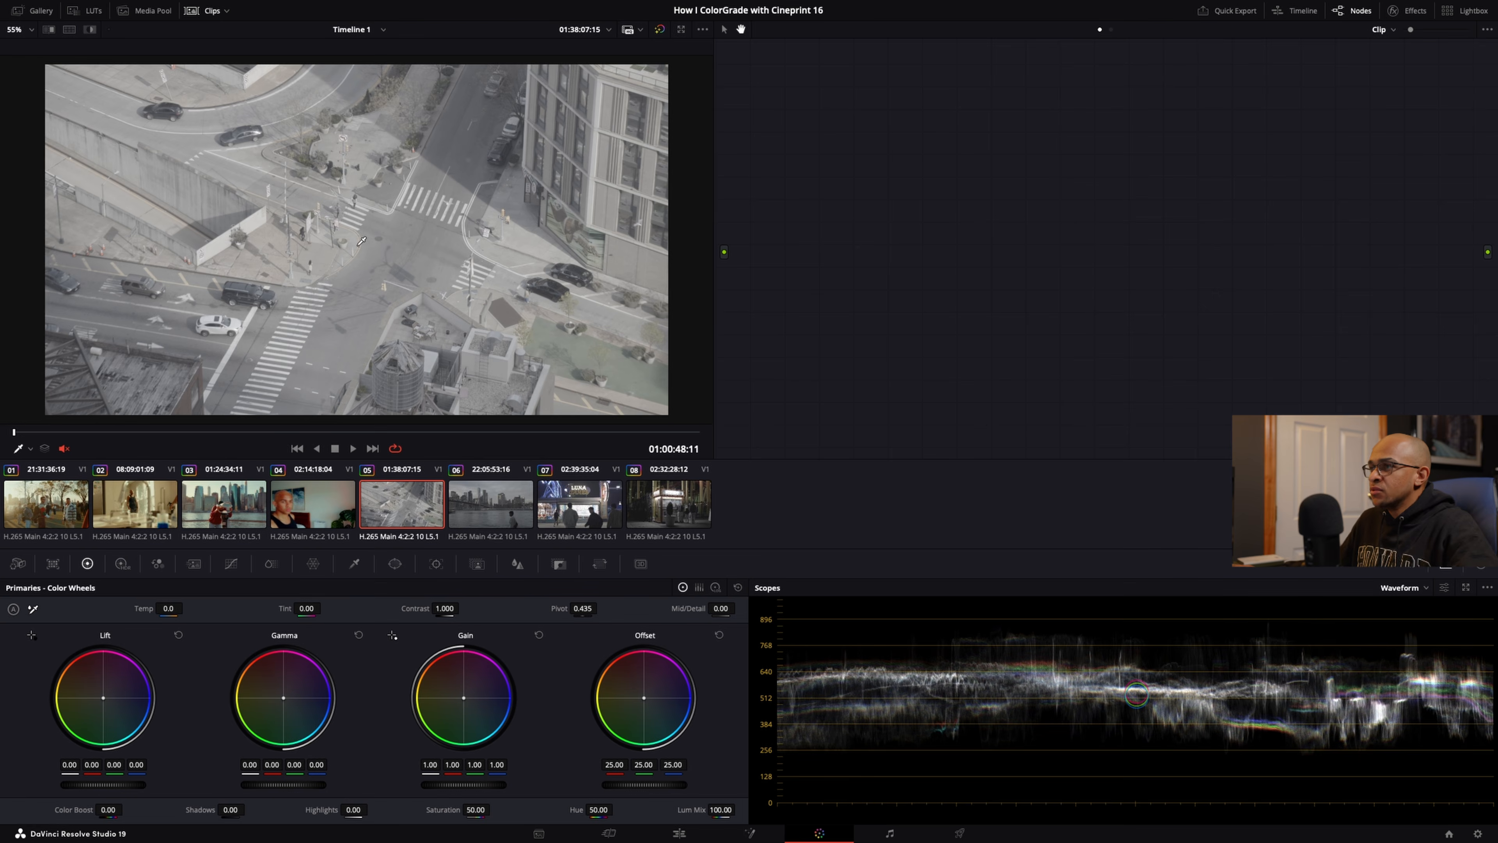
Step: Apply clip 01's grade to clip 05, the aerial street intersection shot
{"action": "right_click", "coordinate": [67, 517]}
{"action": "left_click", "coordinate": [283, 479]}
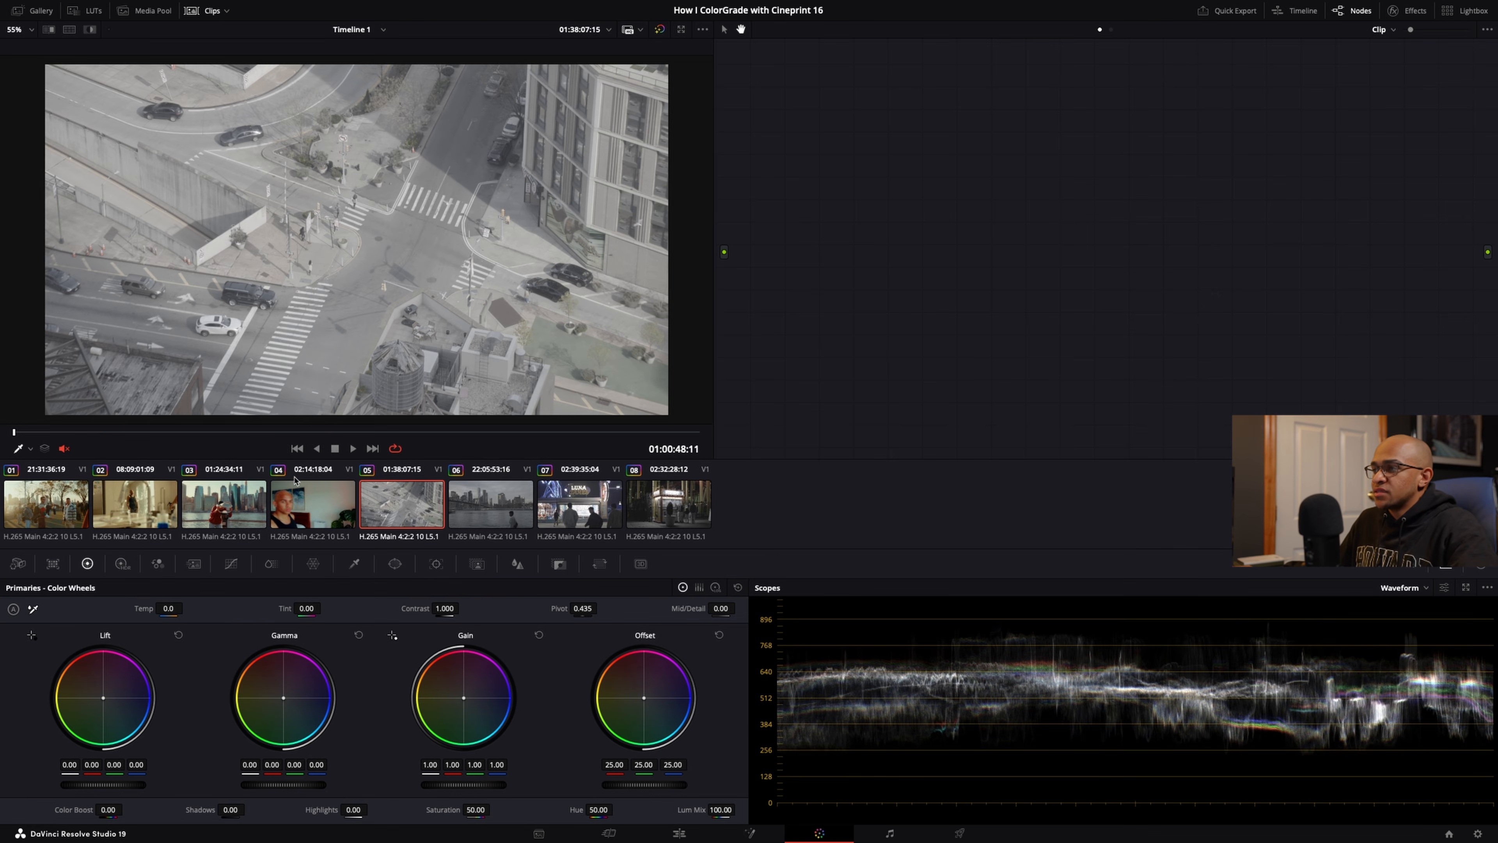
{"action": "right_click", "coordinate": [58, 503]}
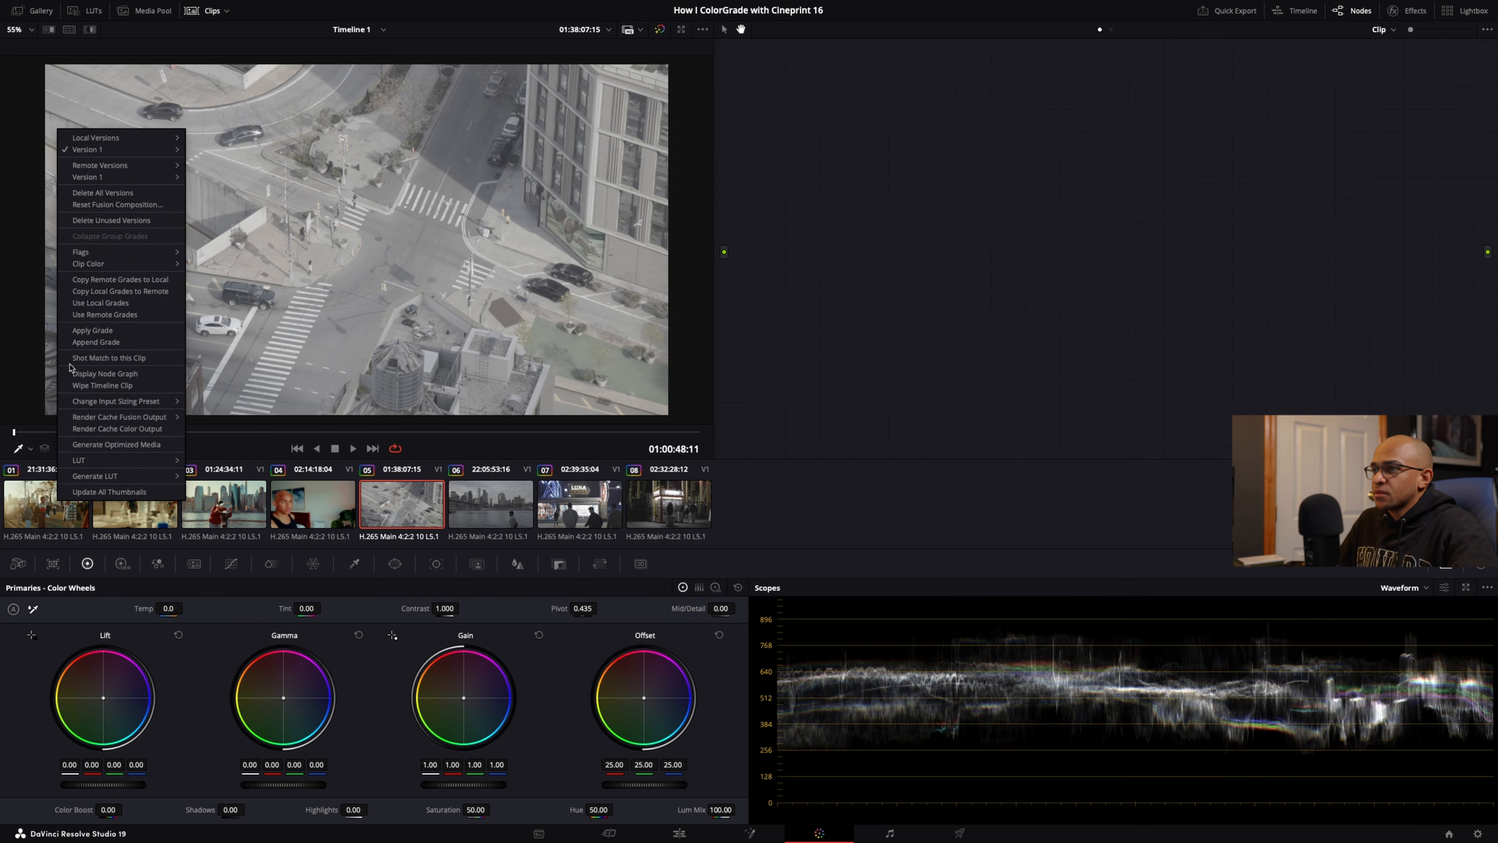
{"action": "left_click", "coordinate": [369, 517]}
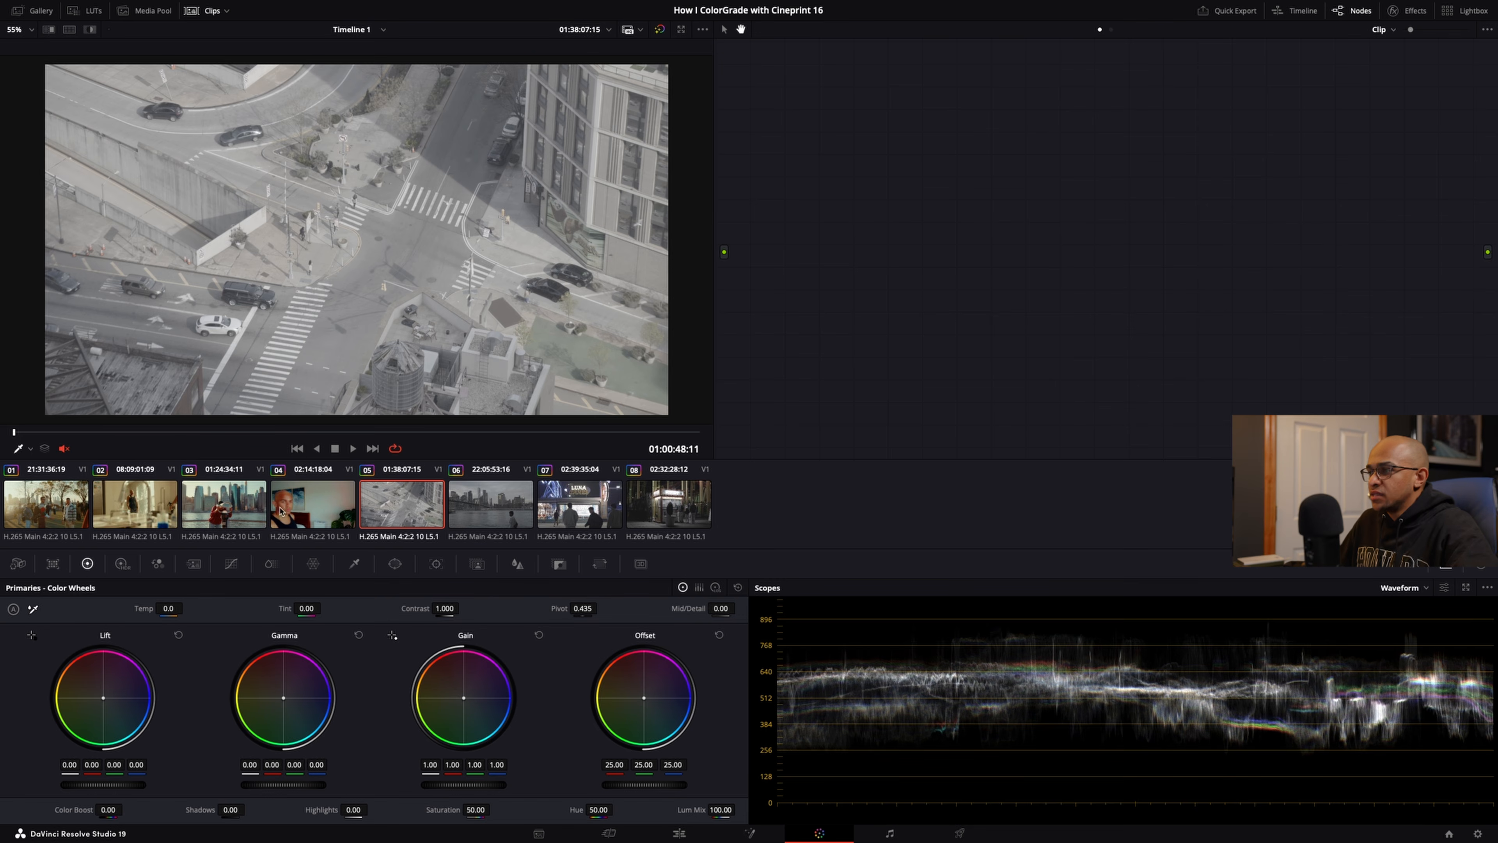
{"action": "right_click", "coordinate": [63, 505]}
{"action": "left_click", "coordinate": [89, 336]}
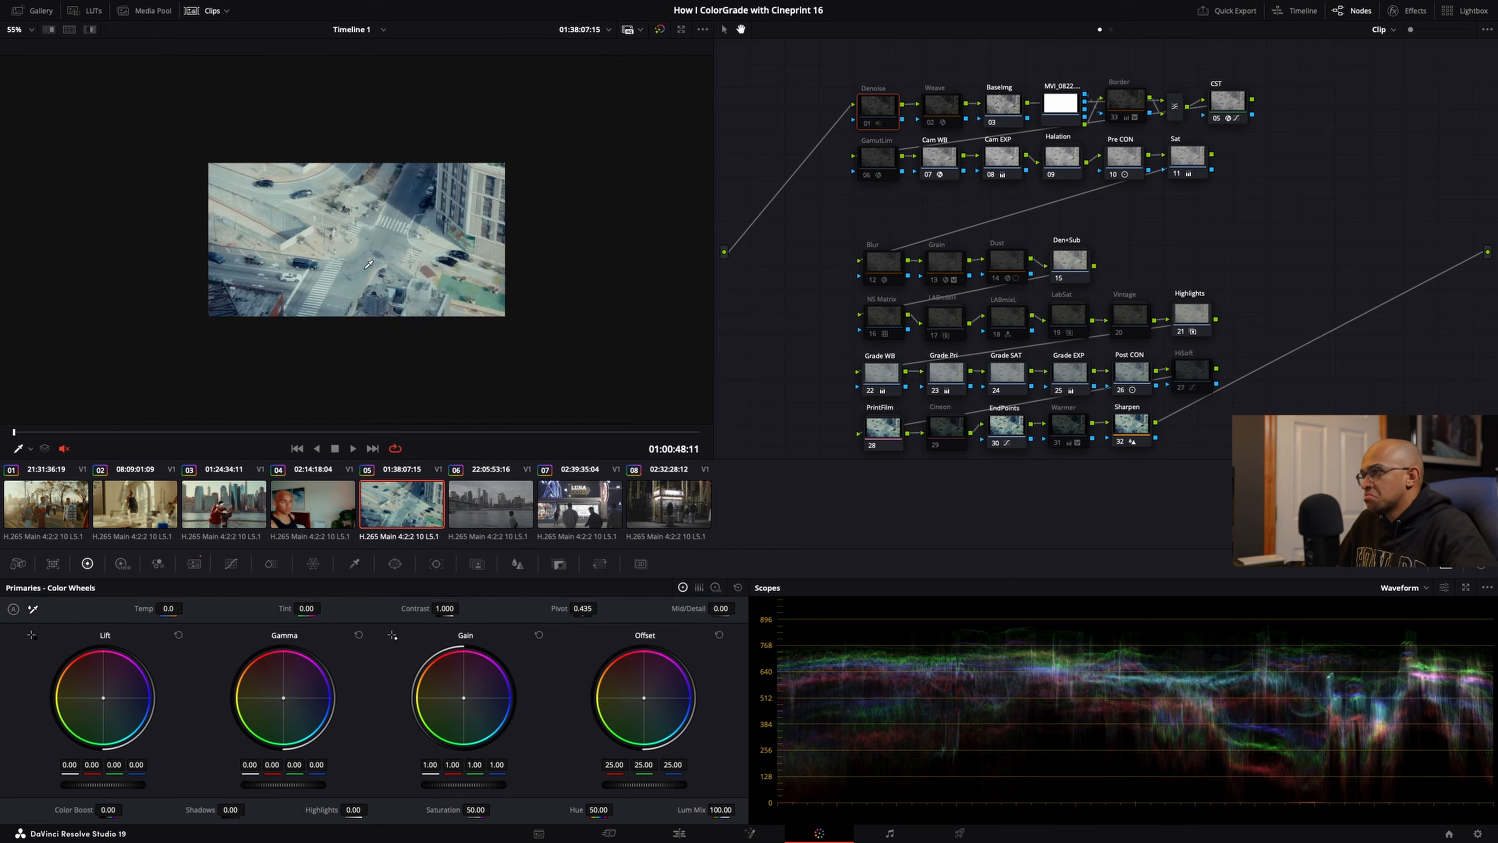
Step: Balance clip 05's exposure in the Grade EXP node with Lift -0.09, Gamma -0.02 and Gain 1.07
{"action": "left_click", "coordinate": [1079, 375]}
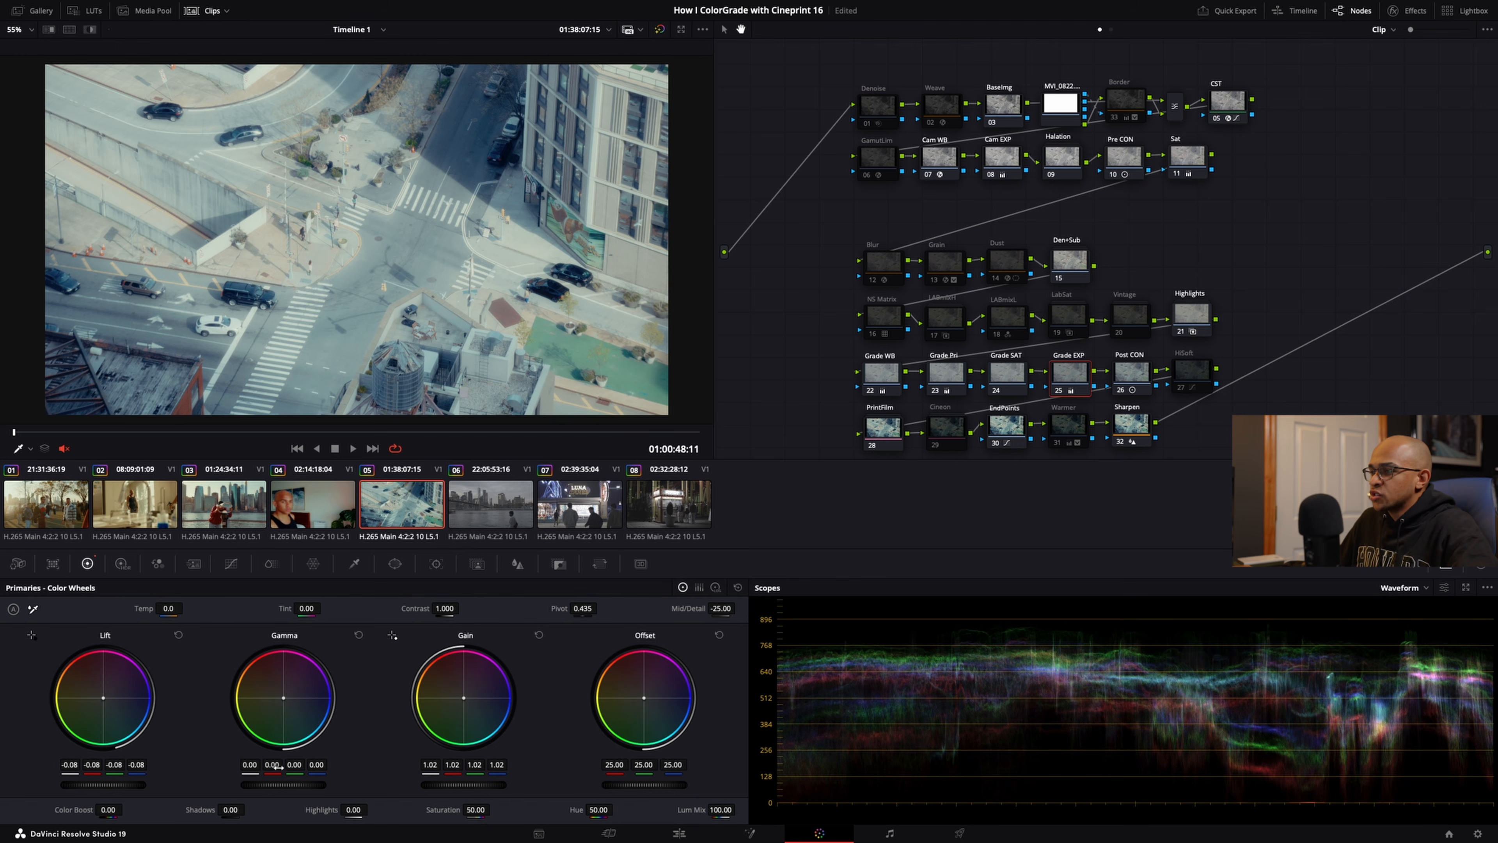
{"action": "left_click_drag", "start_coordinate": [284, 785], "coordinate": [271, 785]}
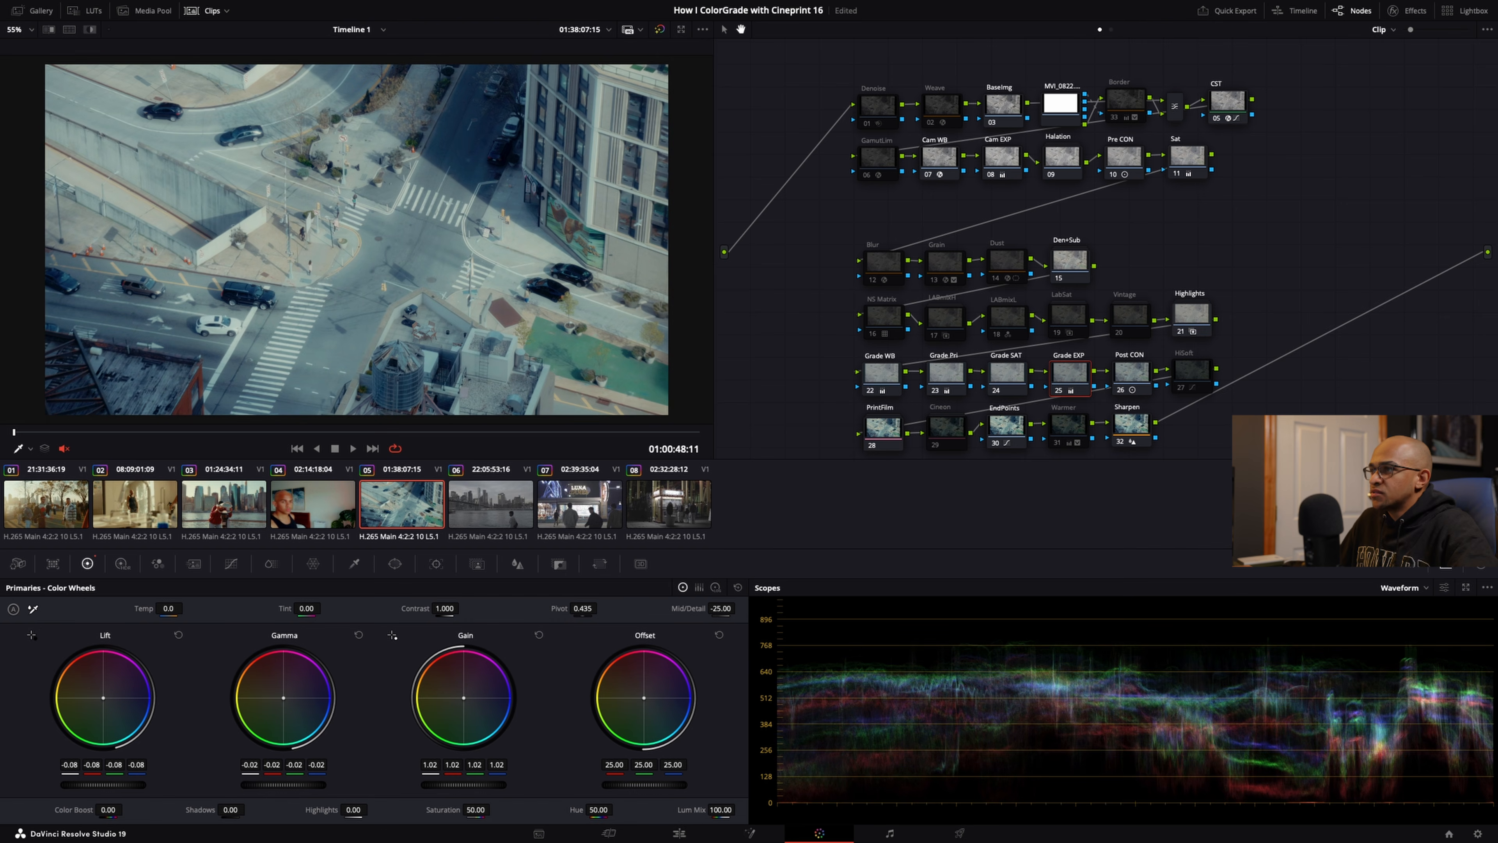
{"action": "left_click_drag", "start_coordinate": [437, 785], "coordinate": [455, 785]}
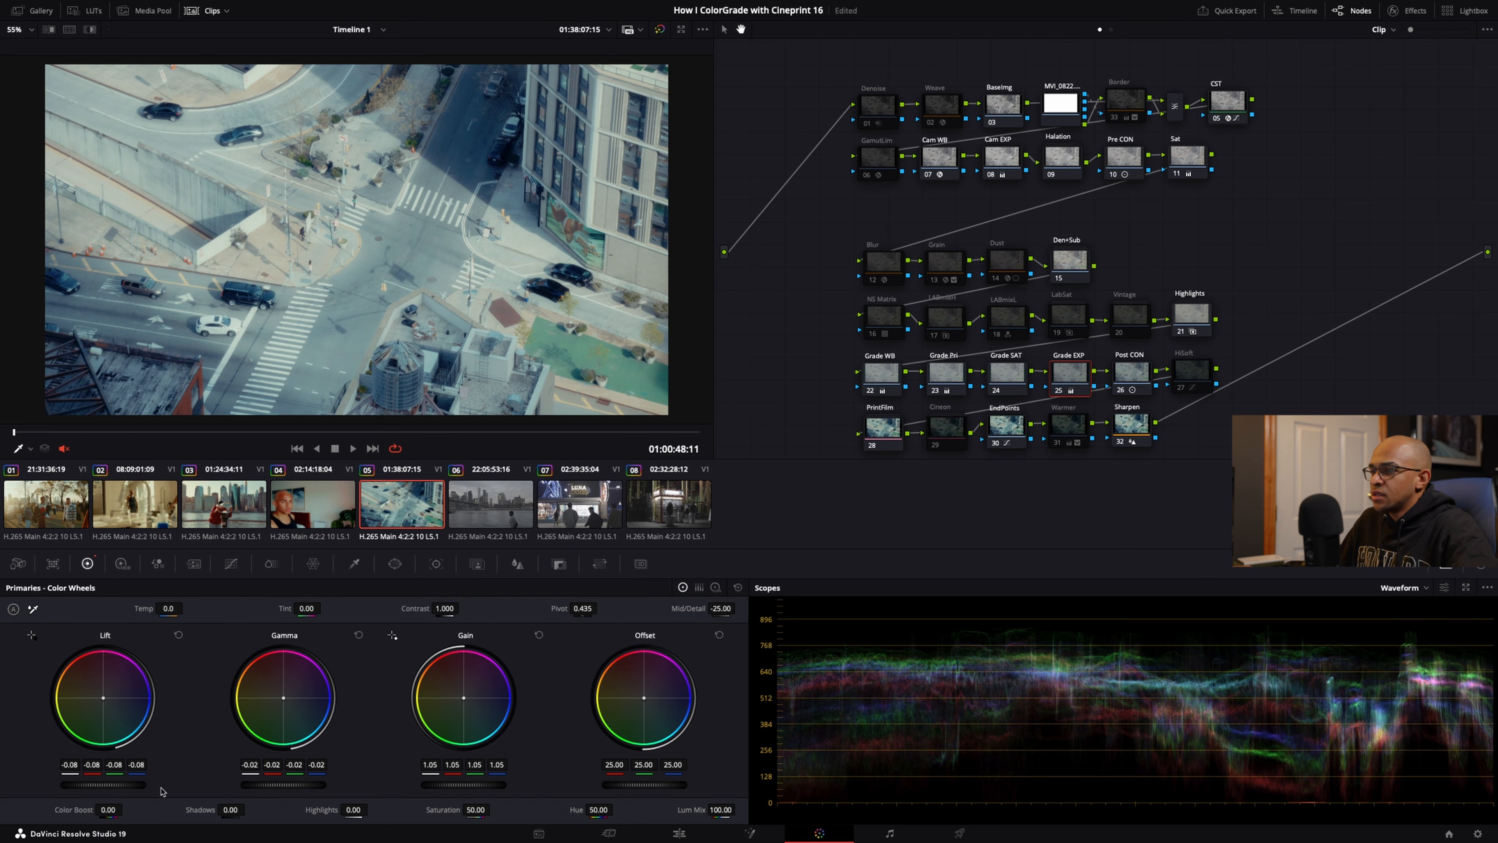
{"action": "left_click_drag", "start_coordinate": [130, 788], "coordinate": [75, 787]}
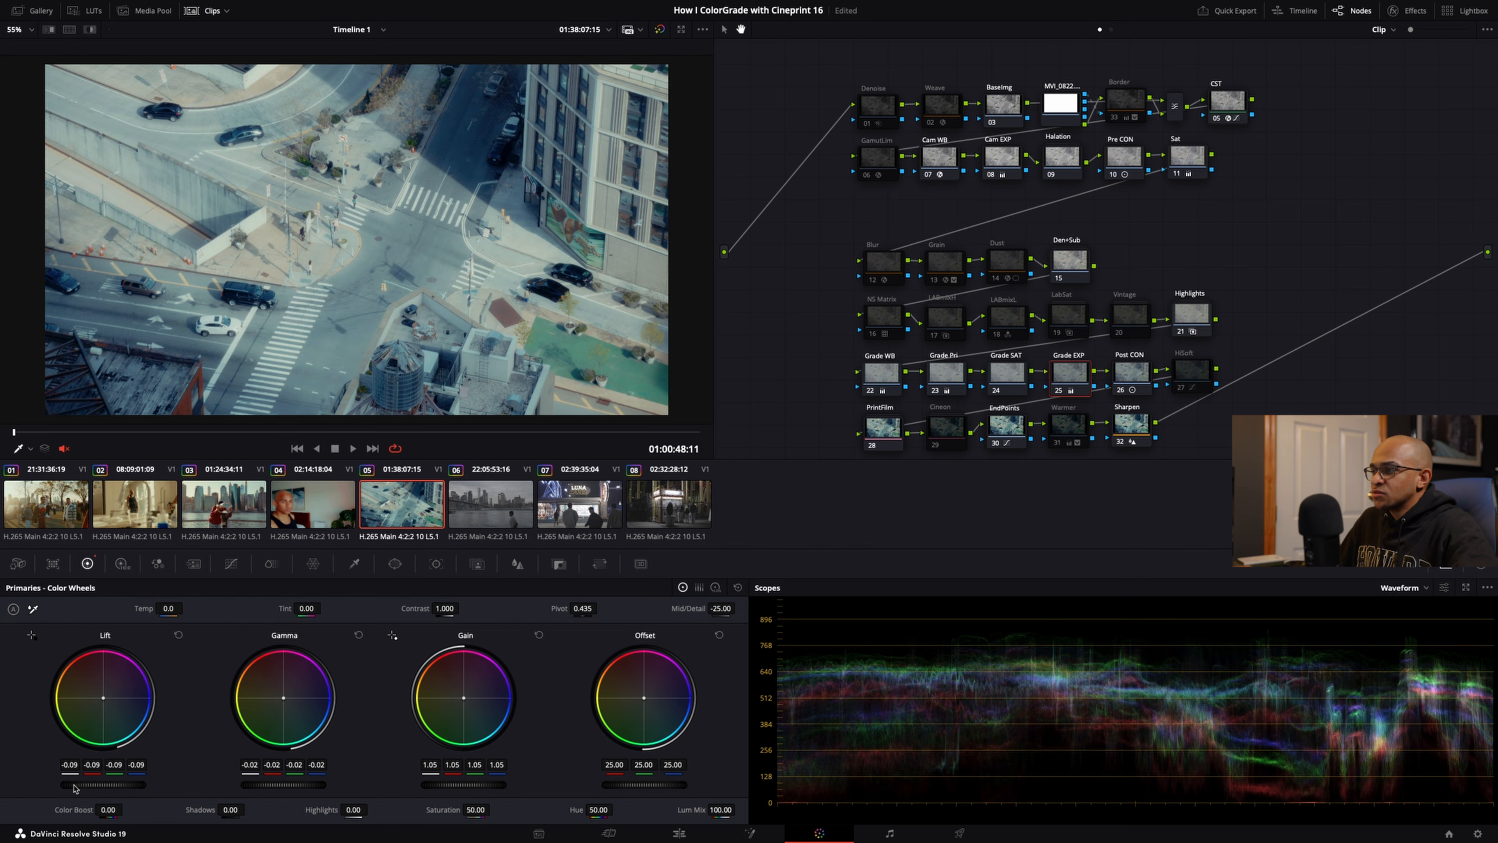
{"action": "left_click_drag", "start_coordinate": [435, 788], "coordinate": [447, 788]}
Step: Warm clip 05 to Temp 270.0 in the Grade WB node and raise the Grade EXP node's Gain to 1.09
{"action": "left_click", "coordinate": [881, 373]}
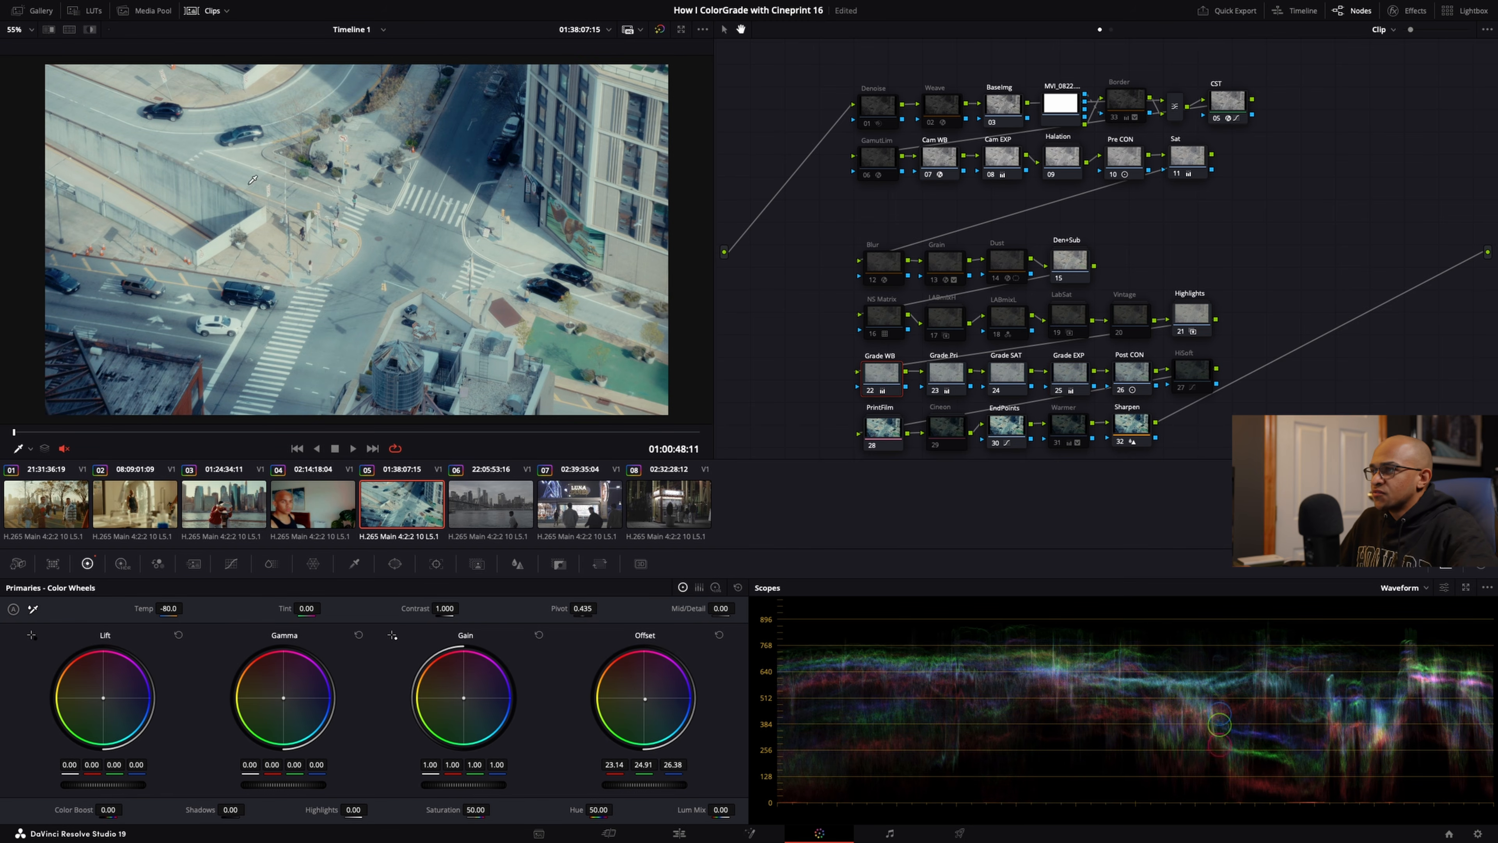
{"action": "left_click_drag", "start_coordinate": [142, 608], "coordinate": [195, 608]}
{"action": "left_click", "coordinate": [1071, 375]}
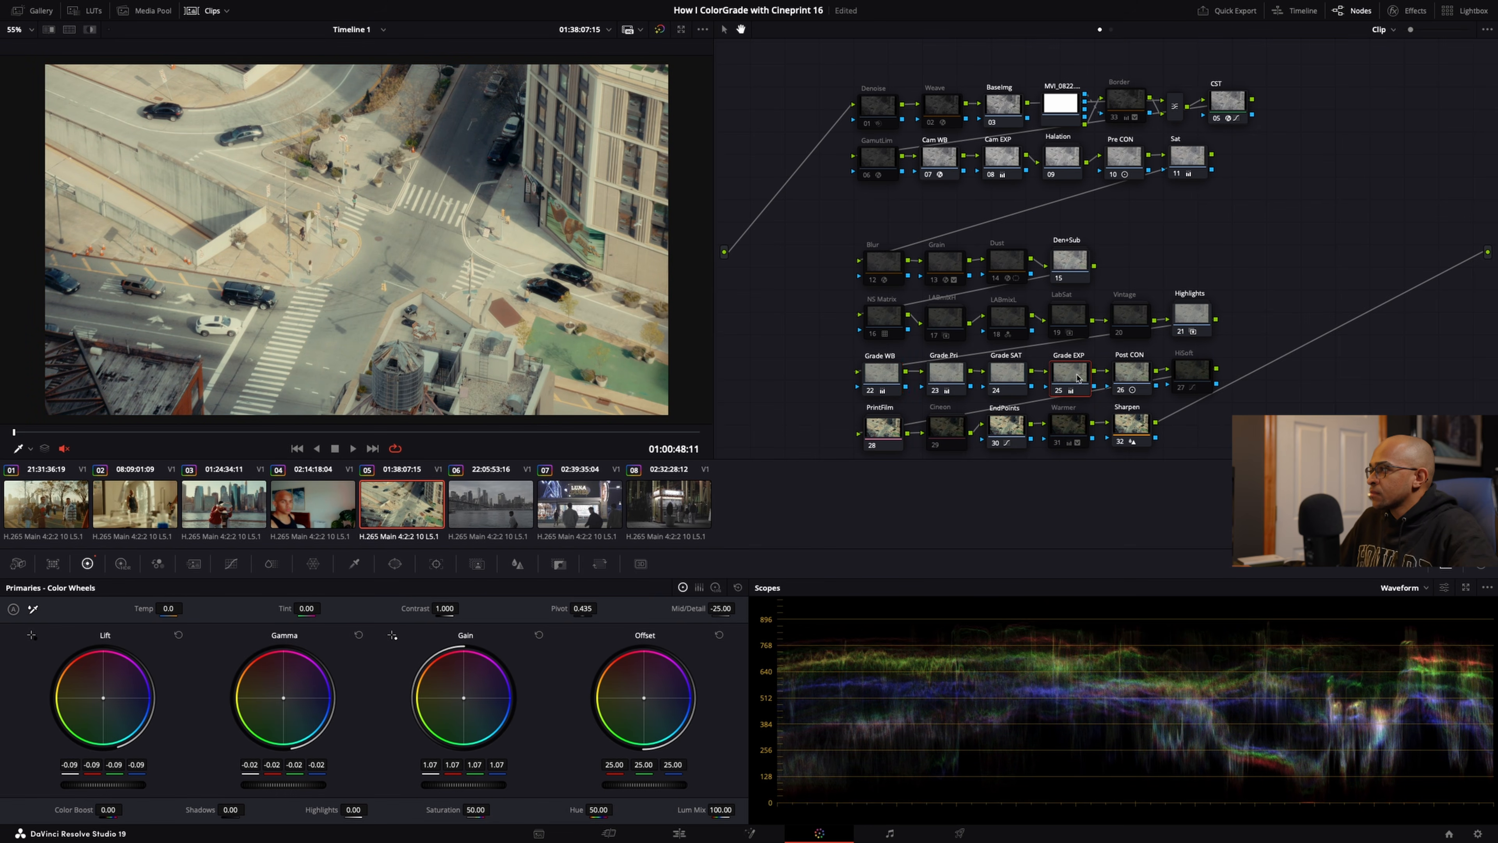
{"action": "left_click_drag", "start_coordinate": [434, 785], "coordinate": [433, 789]}
Step: Compare clip 05 with the Halation node switched off and on
{"action": "left_click", "coordinate": [1062, 157]}
{"action": "key", "text": "ctrl+d"}
{"action": "key", "text": "ctrl+d"}
{"action": "key", "text": "ctrl+d"}
{"action": "key", "text": "ctrl+d"}
{"action": "key", "text": "ctrl+d"}
{"action": "key", "text": "ctrl+d"}
{"action": "key", "text": "ctrl+d"}
{"action": "key", "text": "ctrl+d"}
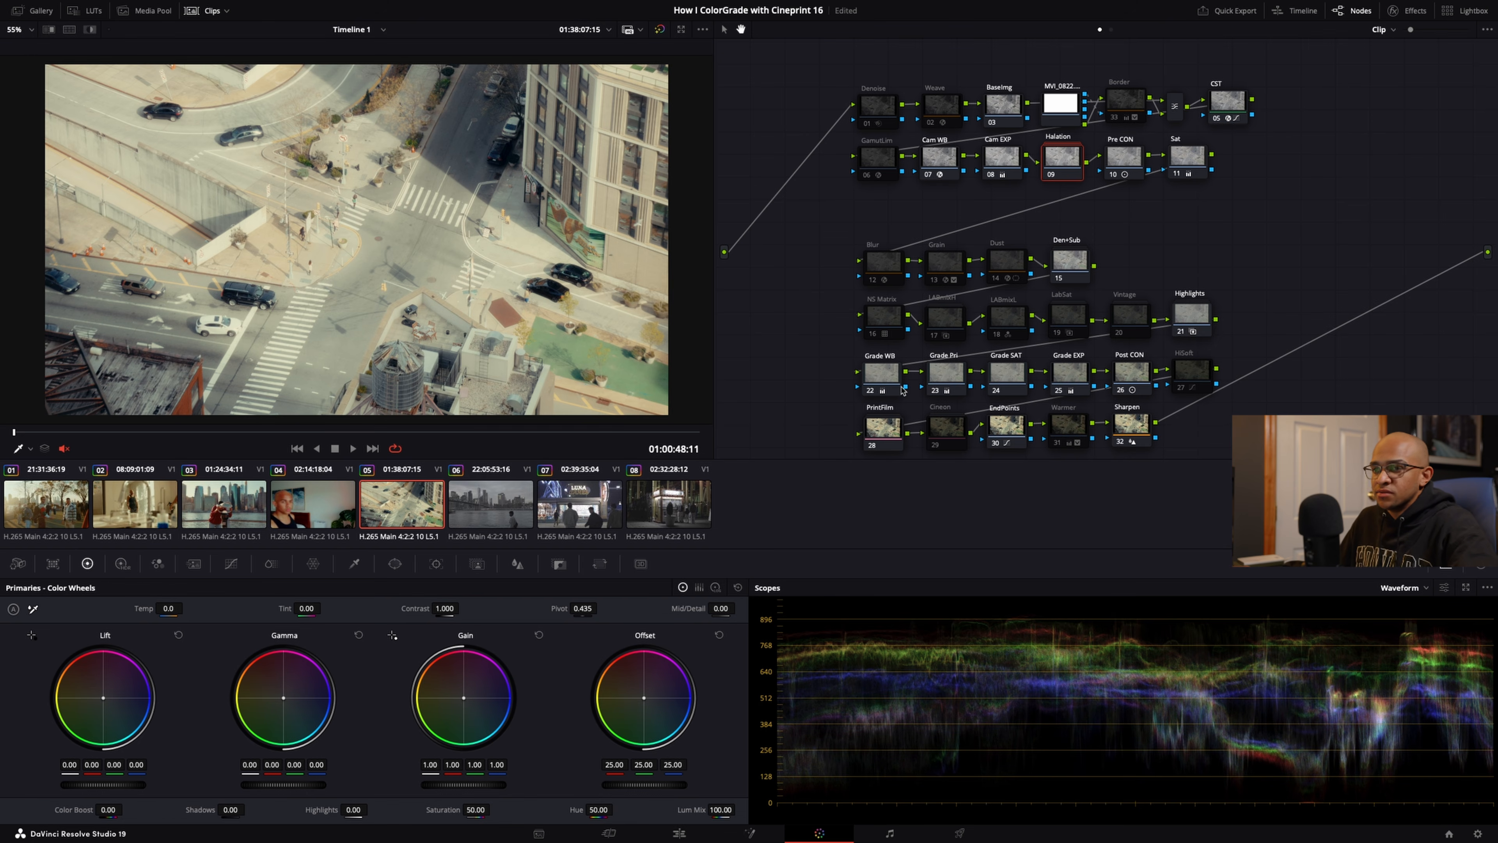
Step: Set clip 05's Contrast to 1.332 in the Post CON node and its Gain to 1.08 in the Grade EXP node
{"action": "left_click", "coordinate": [1131, 371]}
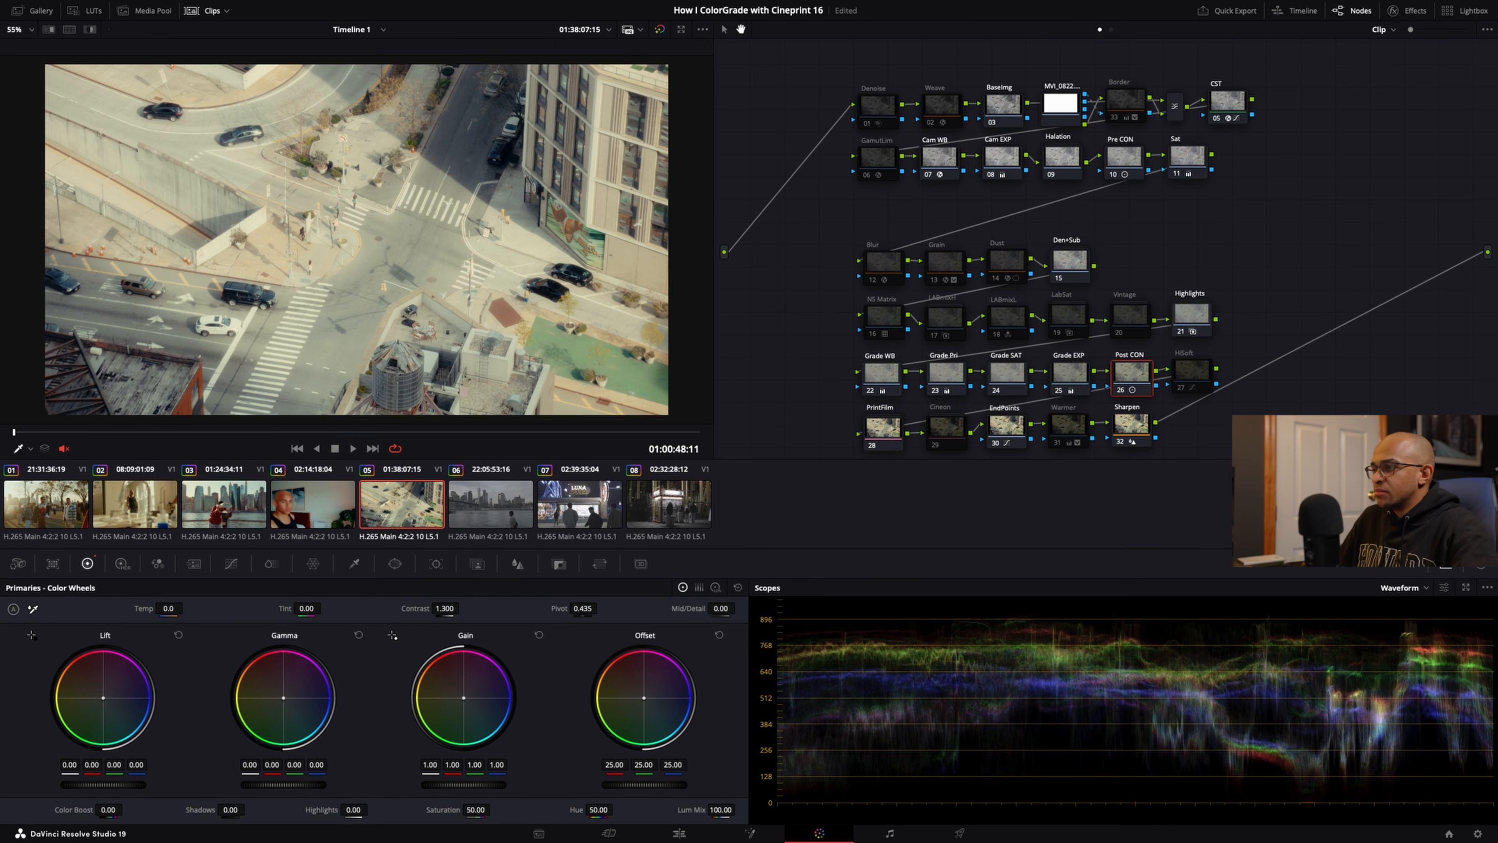
{"action": "left_click_drag", "start_coordinate": [408, 610], "coordinate": [416, 609]}
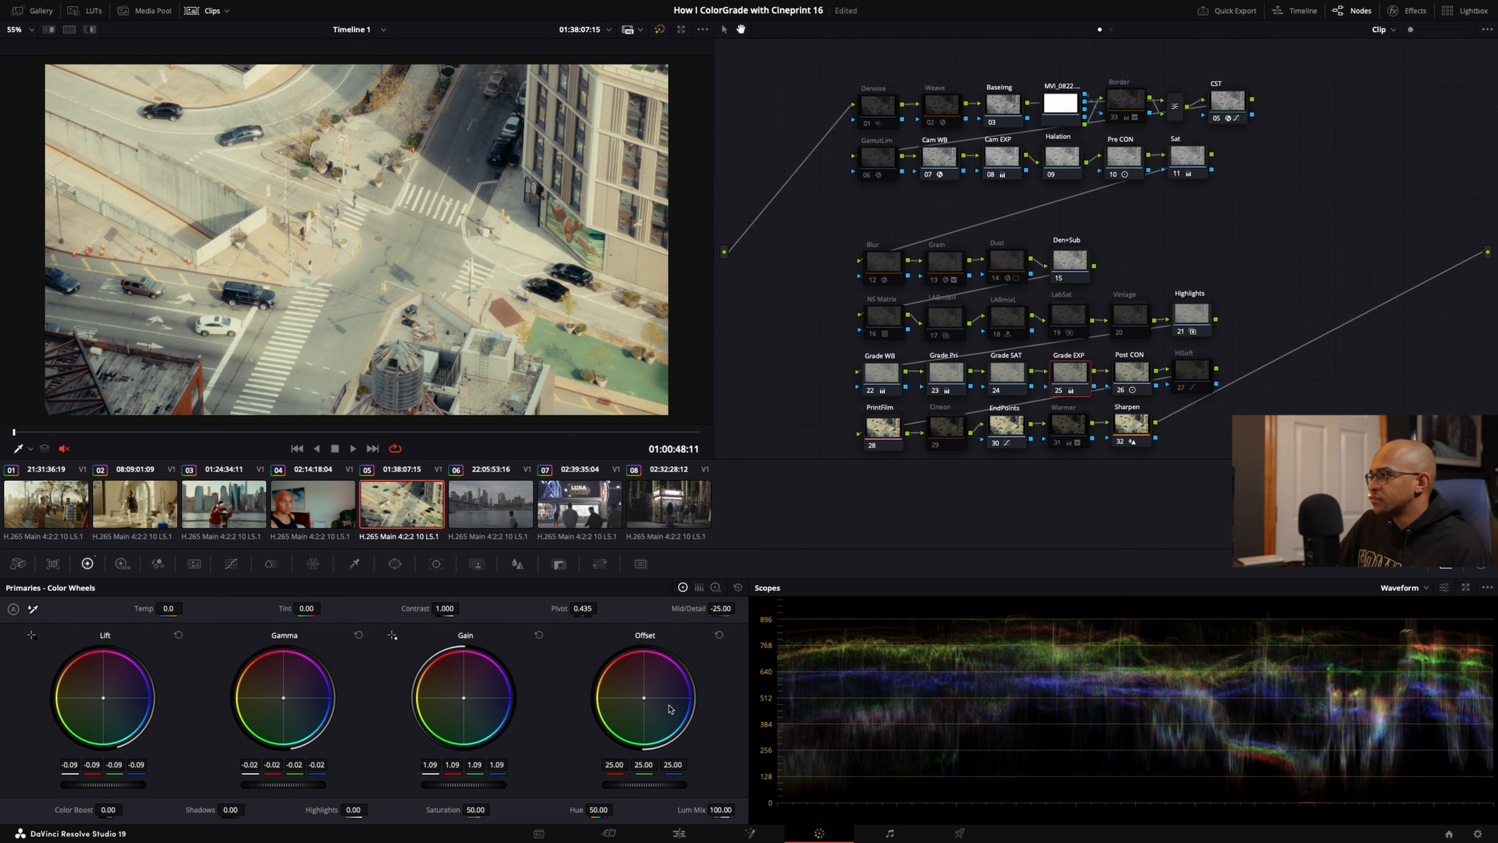
{"action": "left_click_drag", "start_coordinate": [473, 787], "coordinate": [466, 787]}
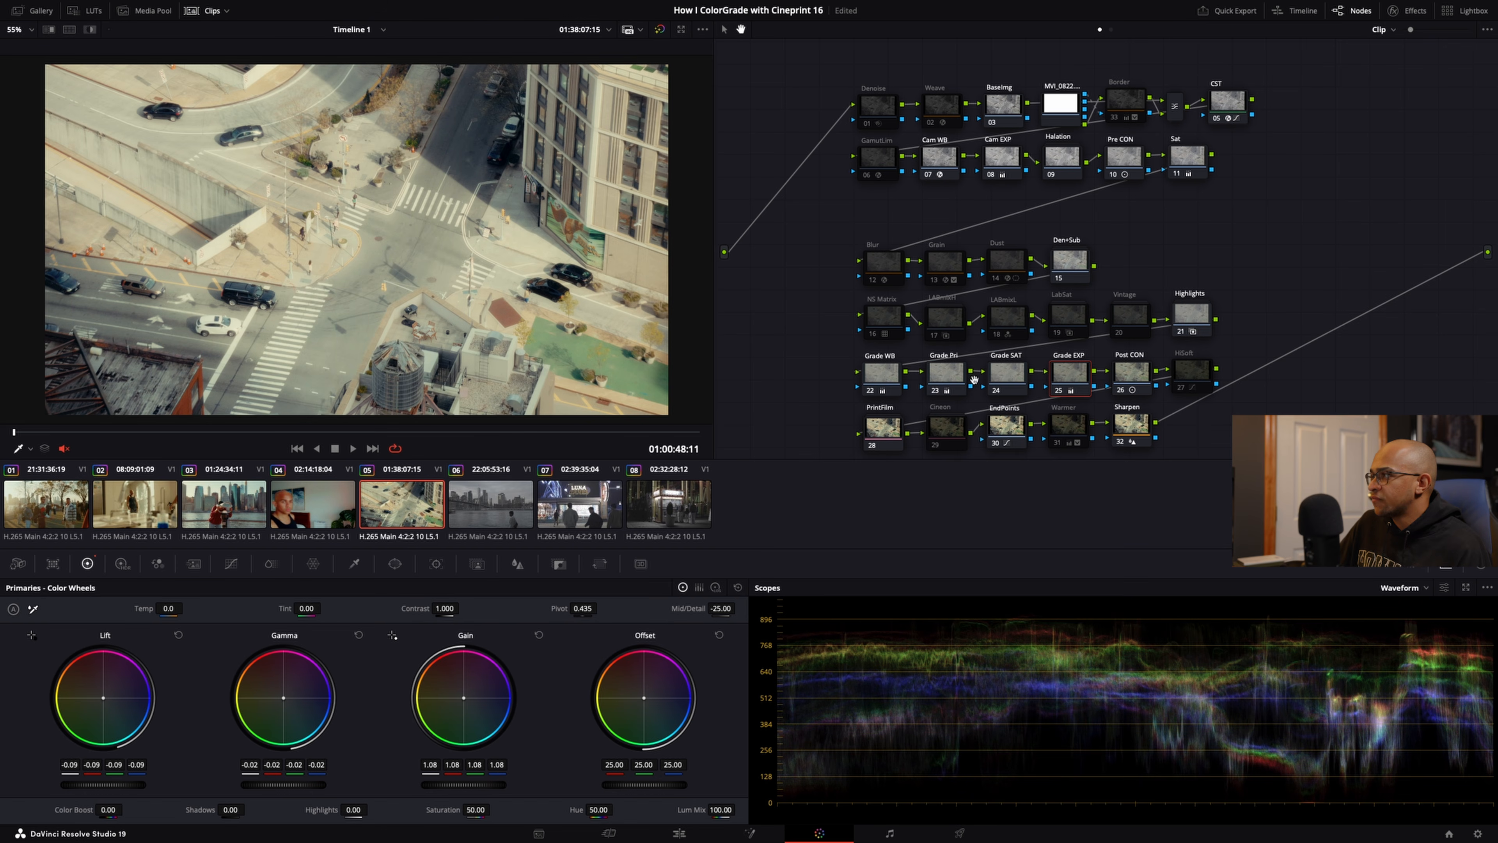
{"action": "left_click", "coordinate": [1135, 379]}
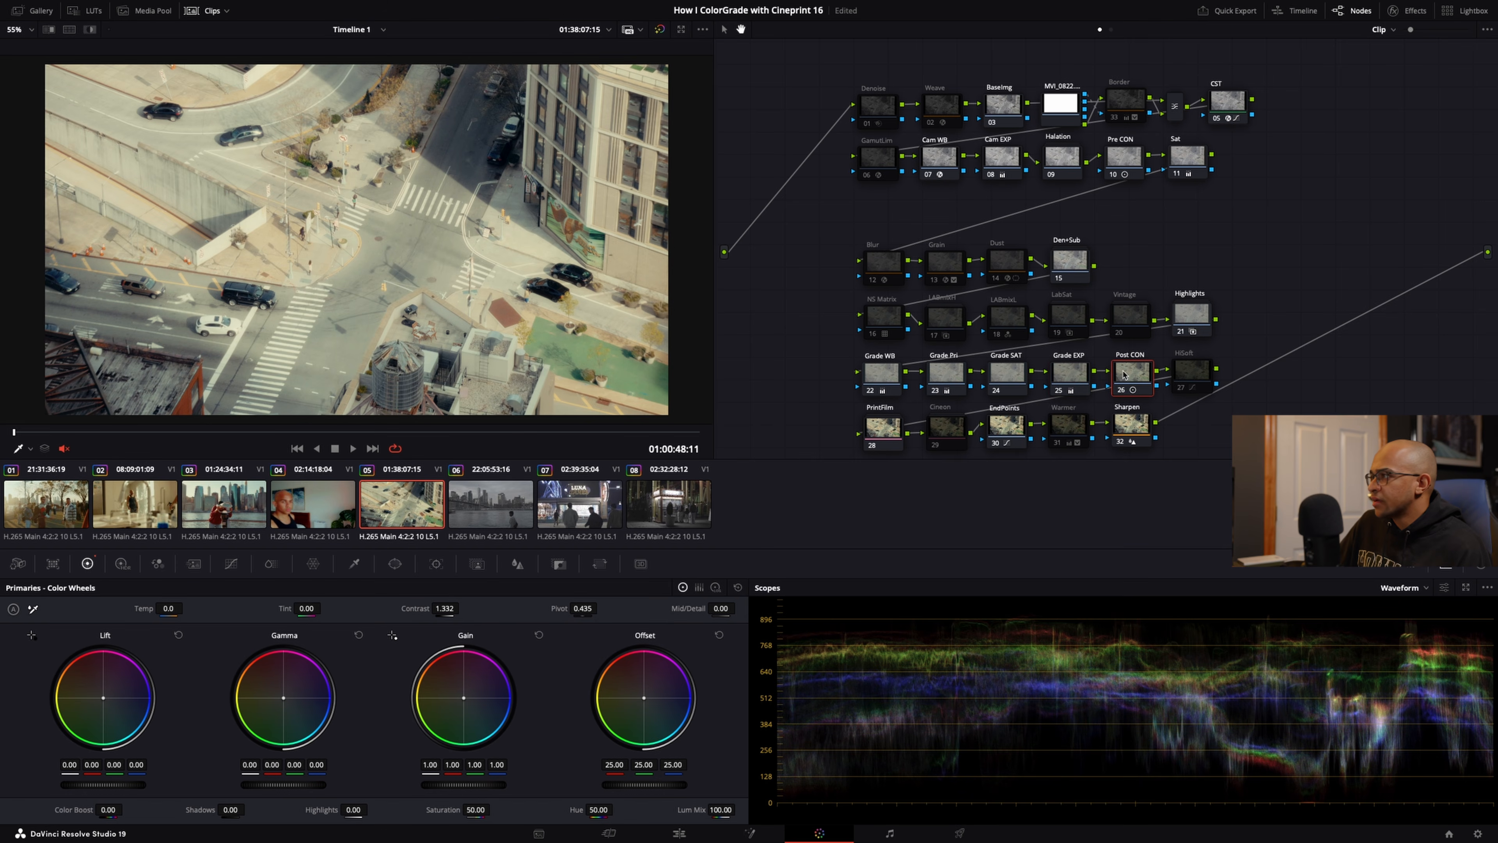
{"action": "left_click", "coordinate": [889, 391]}
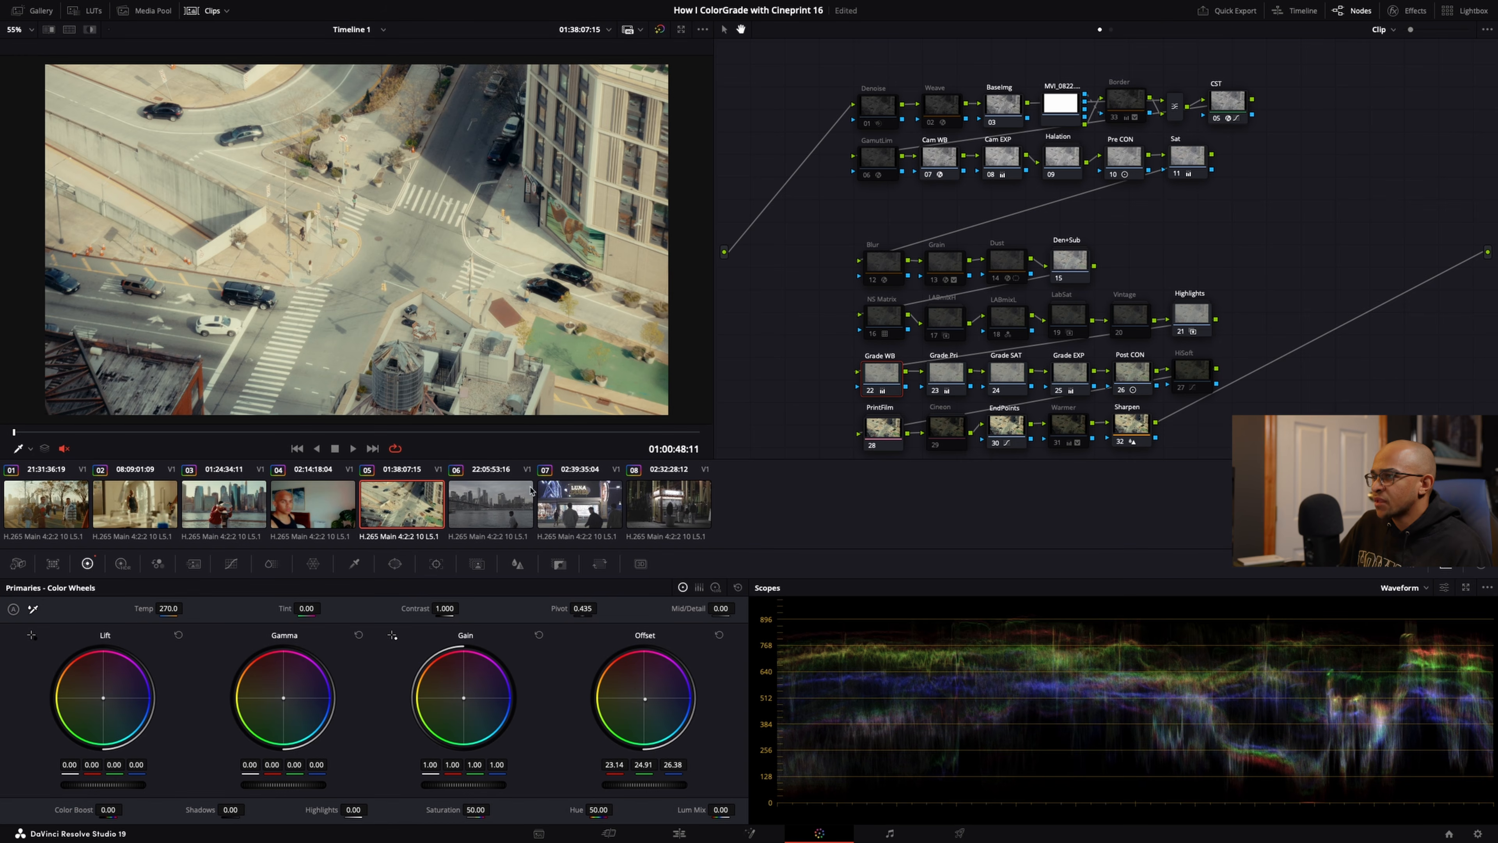
{"action": "left_click", "coordinate": [1059, 161]}
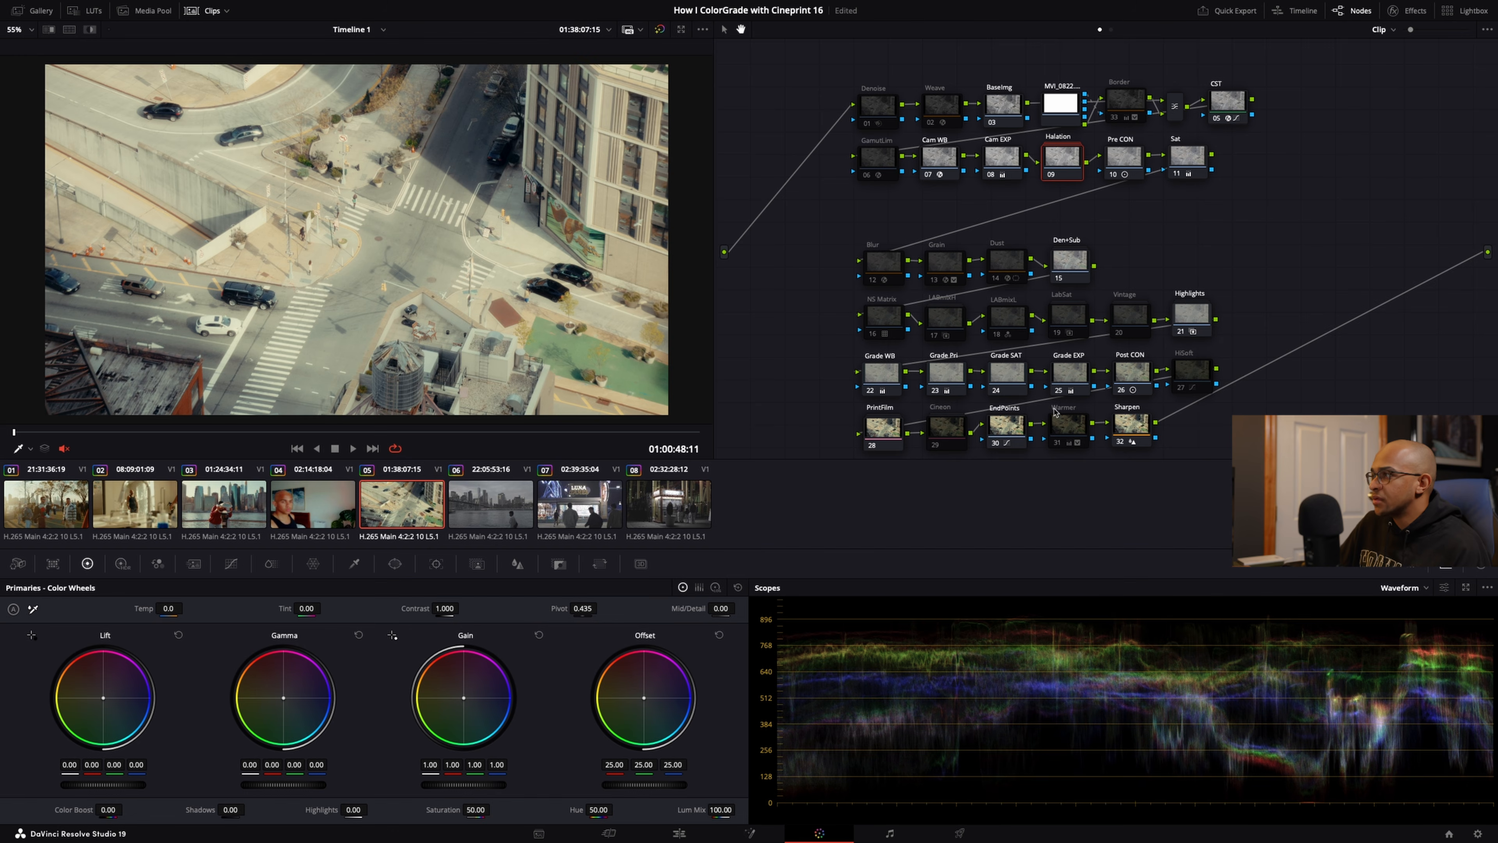
{"action": "left_click", "coordinate": [1072, 434]}
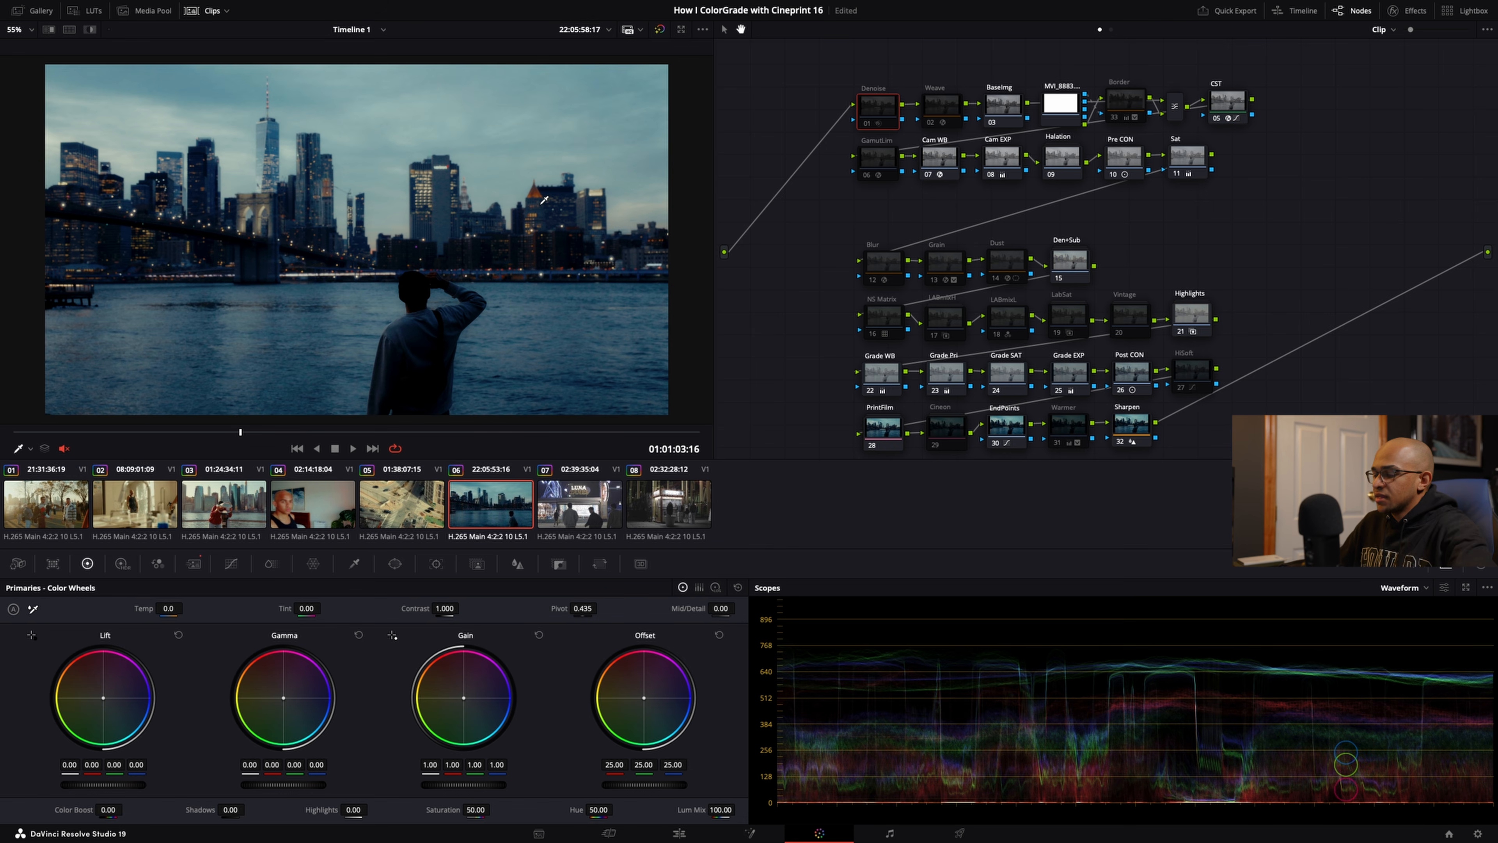
Step: Examine the grade on clip 06, the dusk skyline shot, in full screen
{"action": "key", "text": "ctrl+f"}
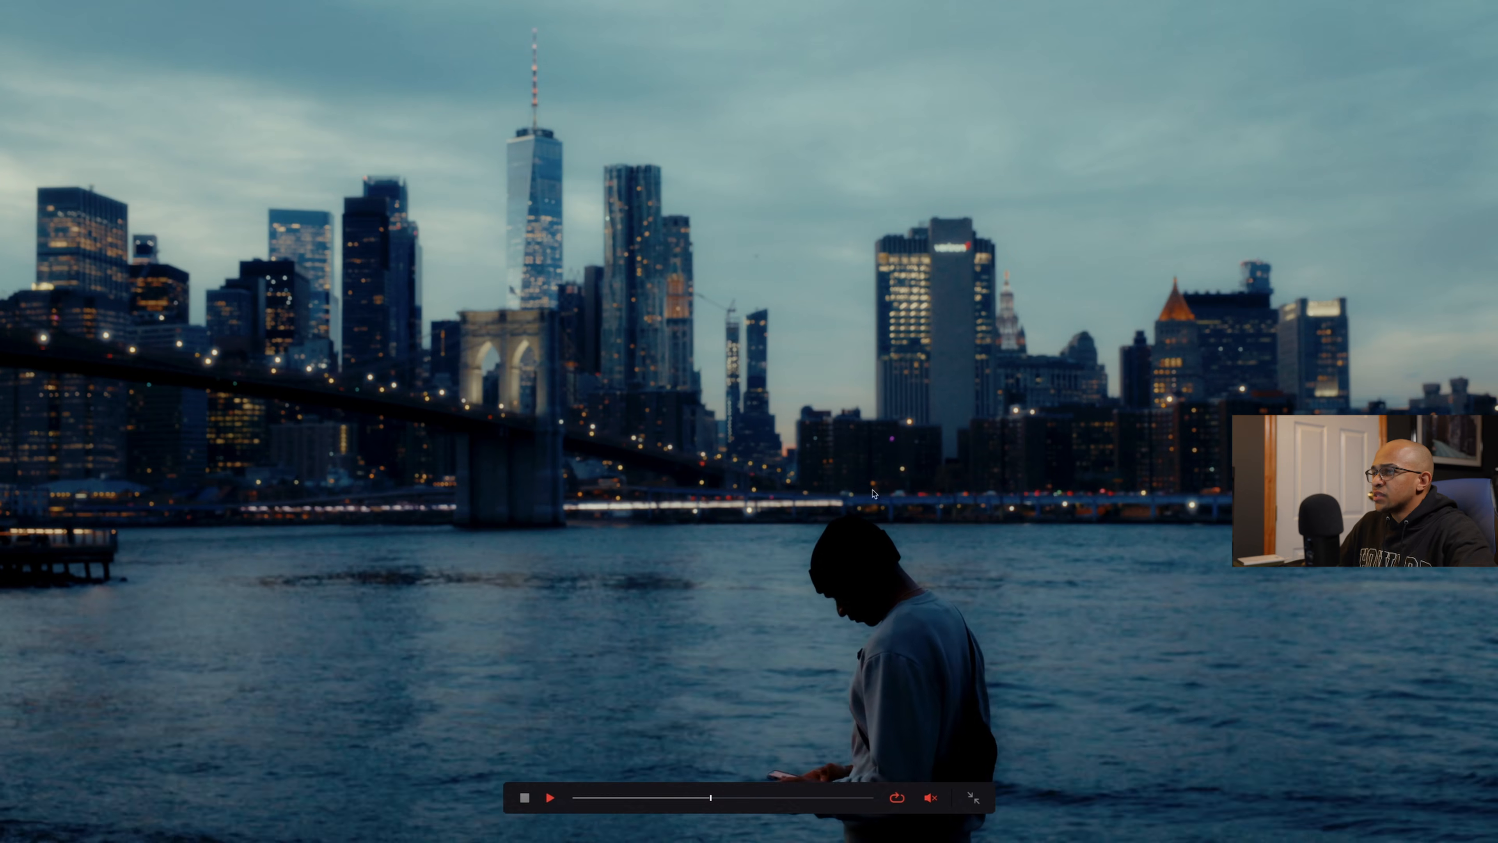
{"action": "key", "text": "ctrl+f"}
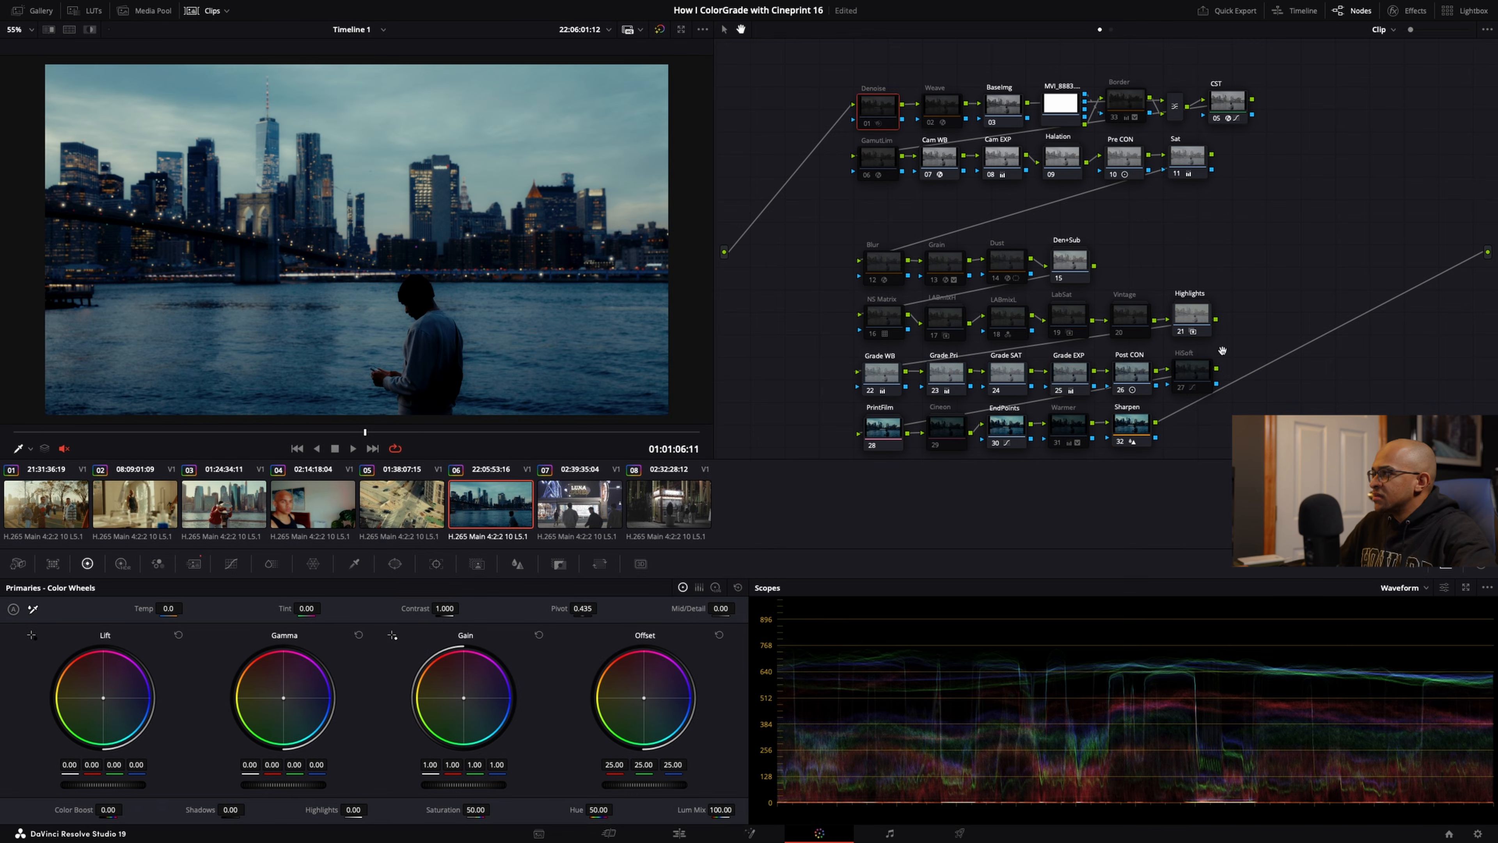
{"action": "key", "text": "ctrl+f"}
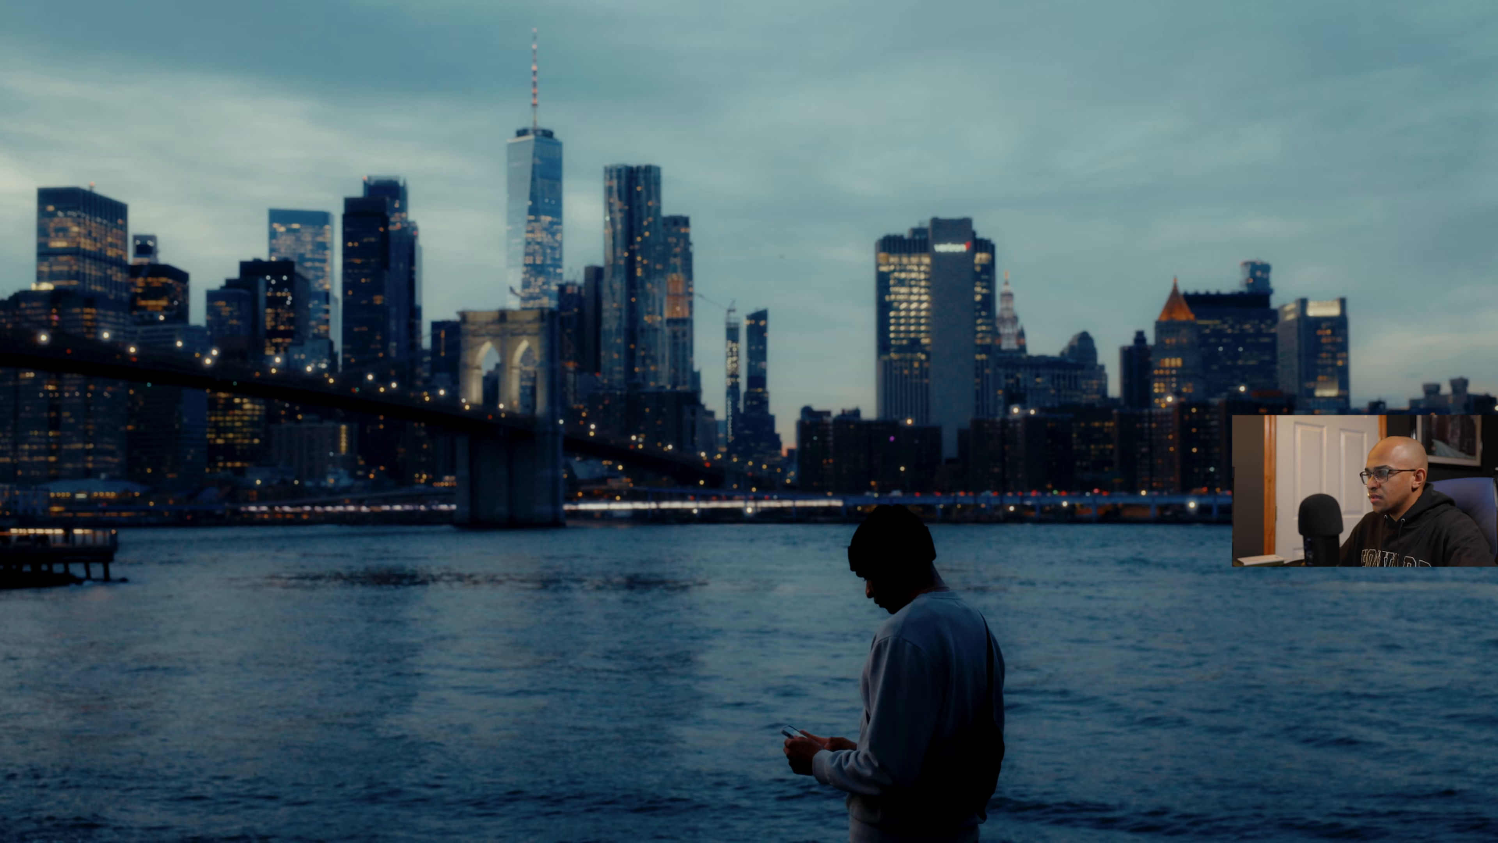
{"action": "key", "text": "Escape"}
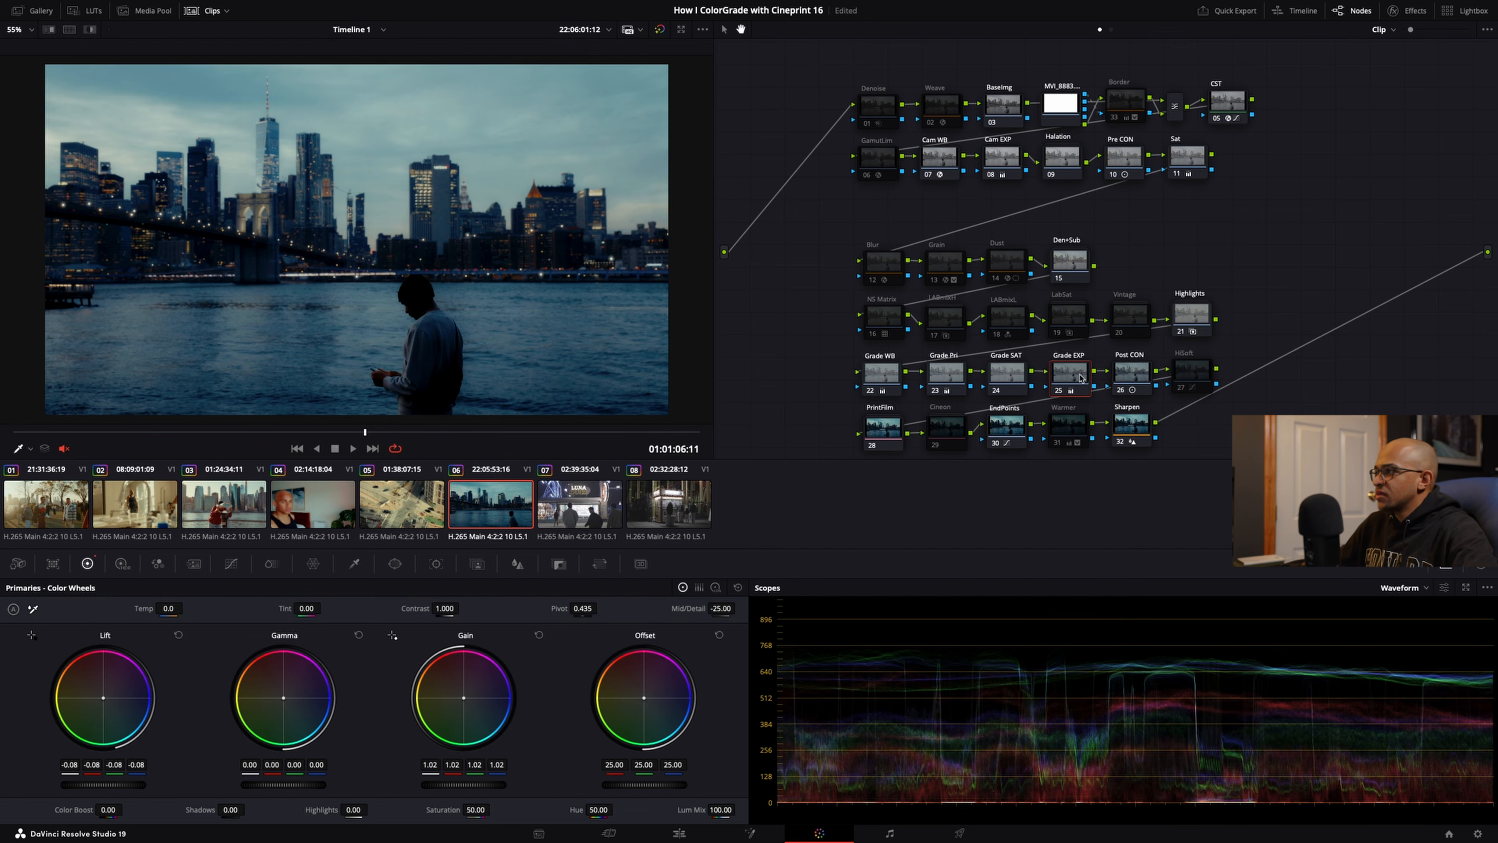
Step: In clip 06's Grade EXP node, reset Mid/Detail to 0.00 and raise Gain to about 1.04
{"action": "double_click", "coordinate": [691, 608]}
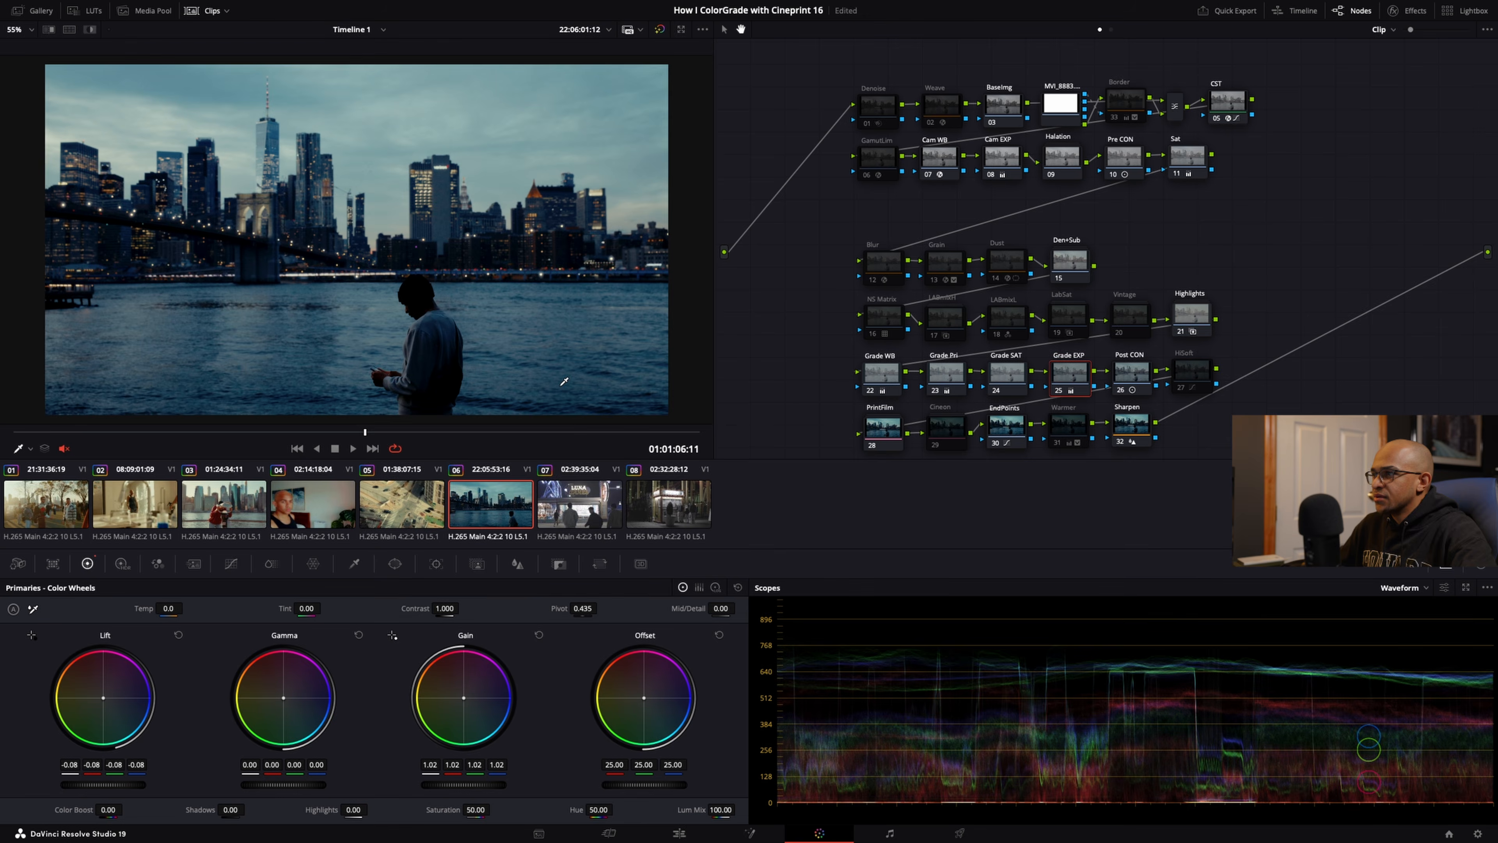
{"action": "key", "text": "ctrl+f"}
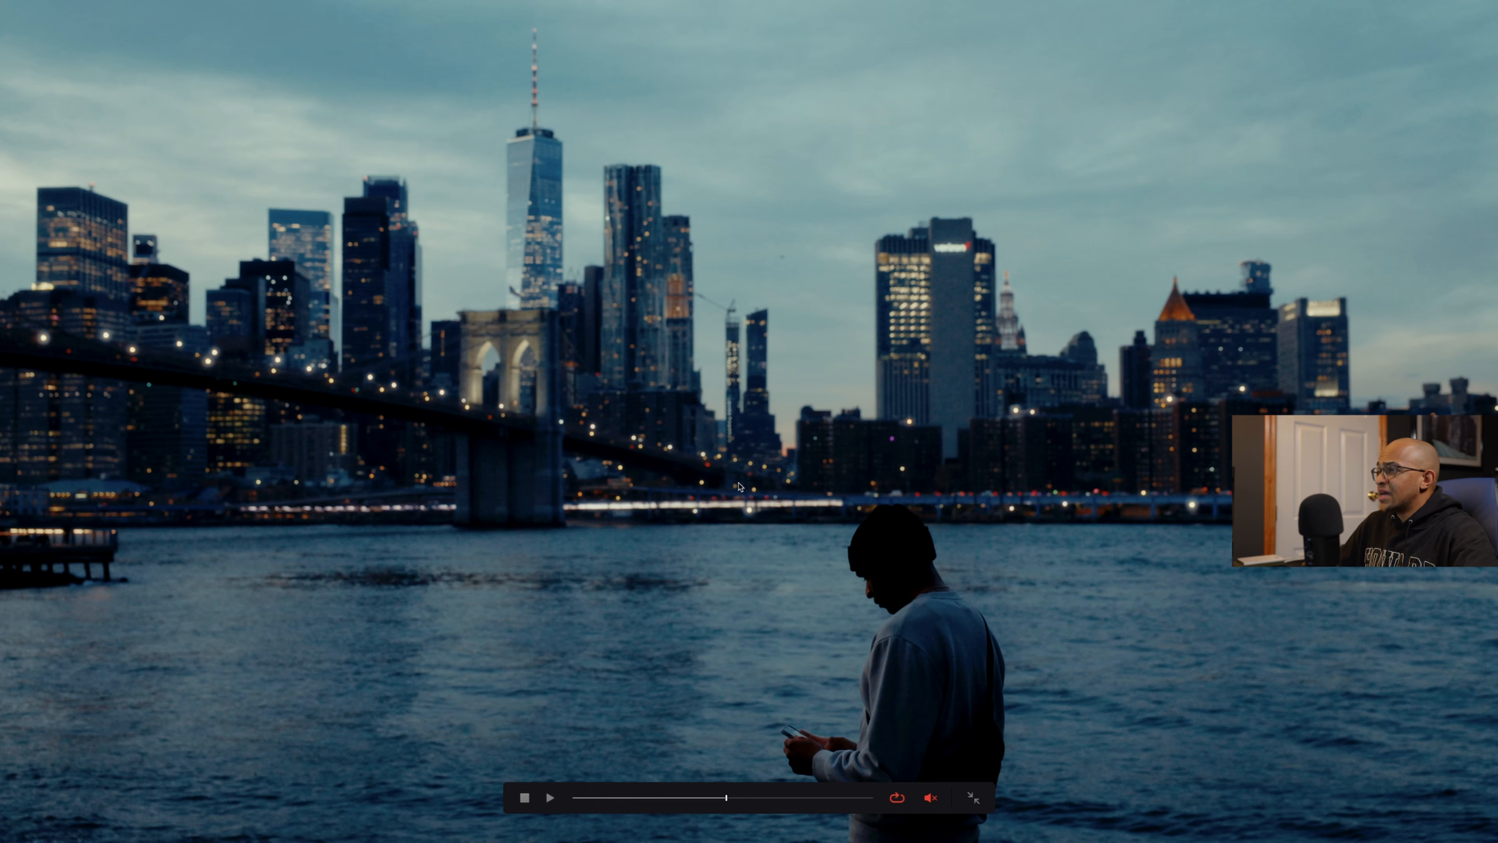
{"action": "key", "text": "Escape"}
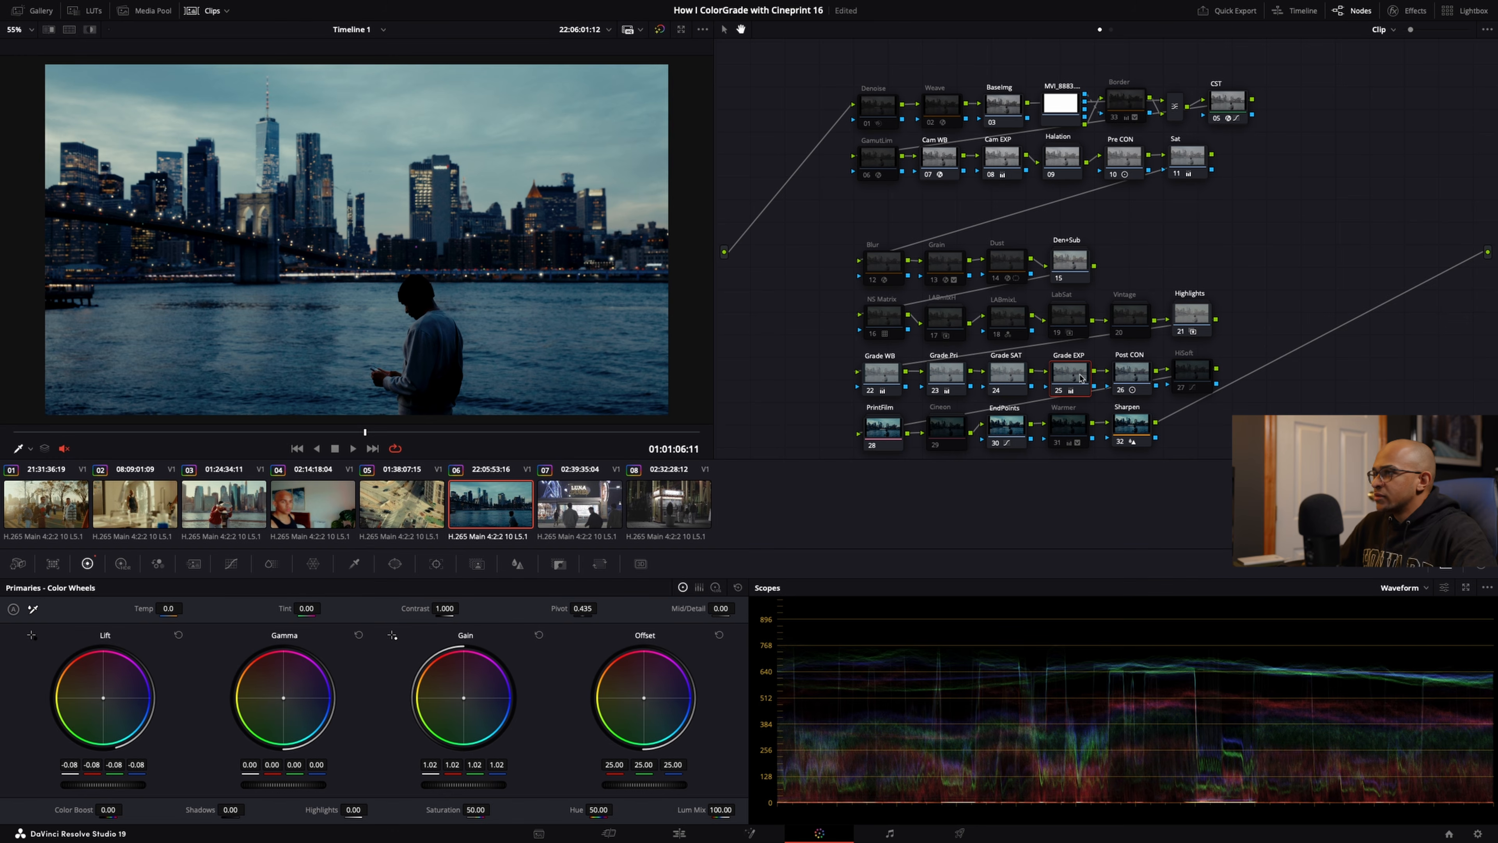
{"action": "mouse_move", "coordinate": [486, 789]}
{"action": "left_mouse_down"}
{"action": "mouse_move", "coordinate": [528, 789]}
{"action": "mouse_move", "coordinate": [513, 789]}
{"action": "left_mouse_up"}
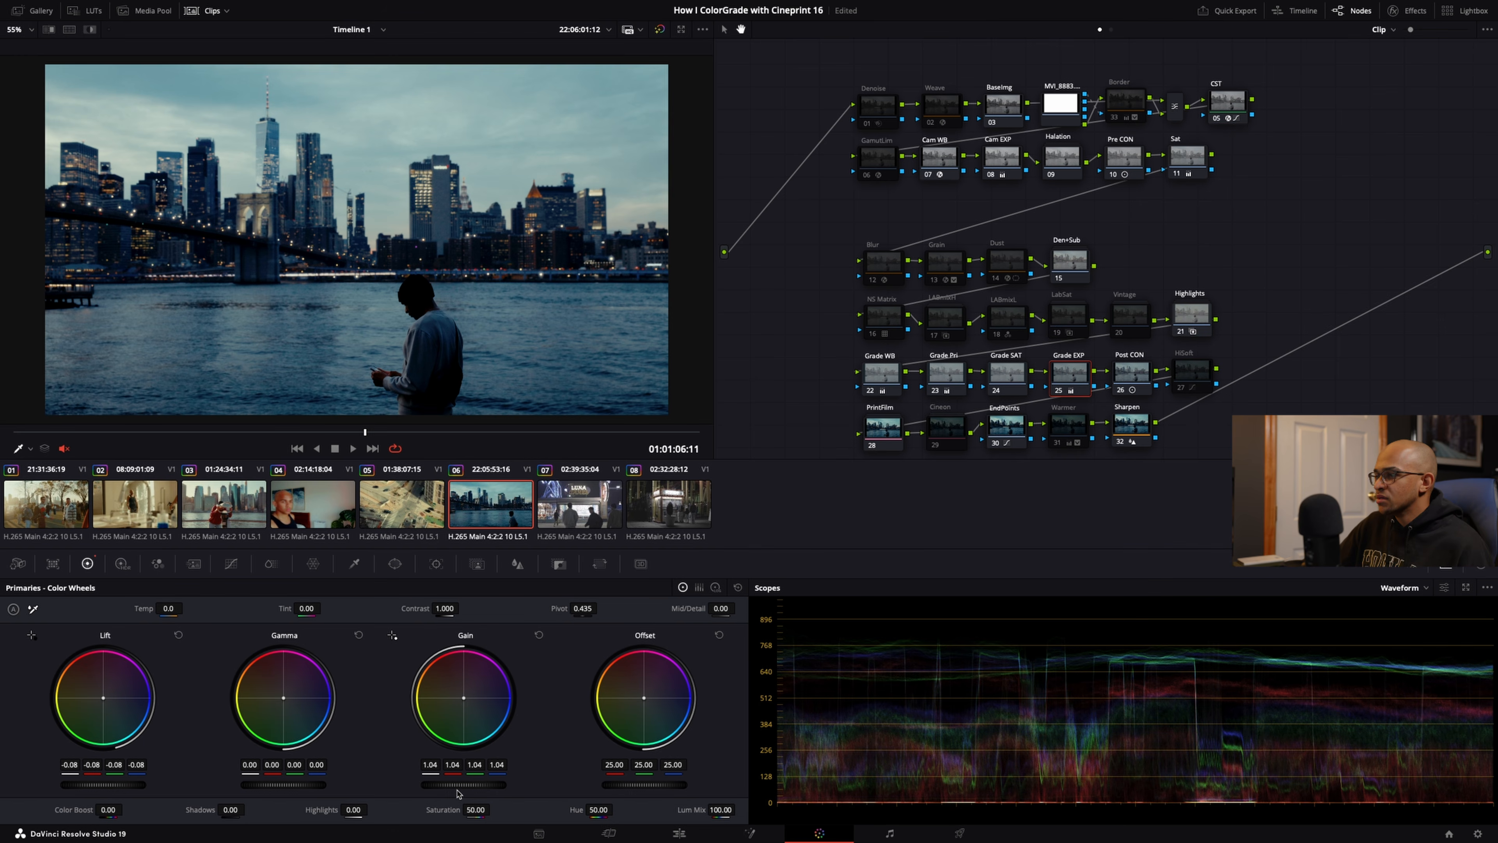
{"action": "left_click_drag", "start_coordinate": [464, 785], "coordinate": [461, 785]}
Step: Warm clip 06 by setting the Grade WB node's Temp to 260.0, and review the clip in full screen
{"action": "left_click", "coordinate": [881, 373]}
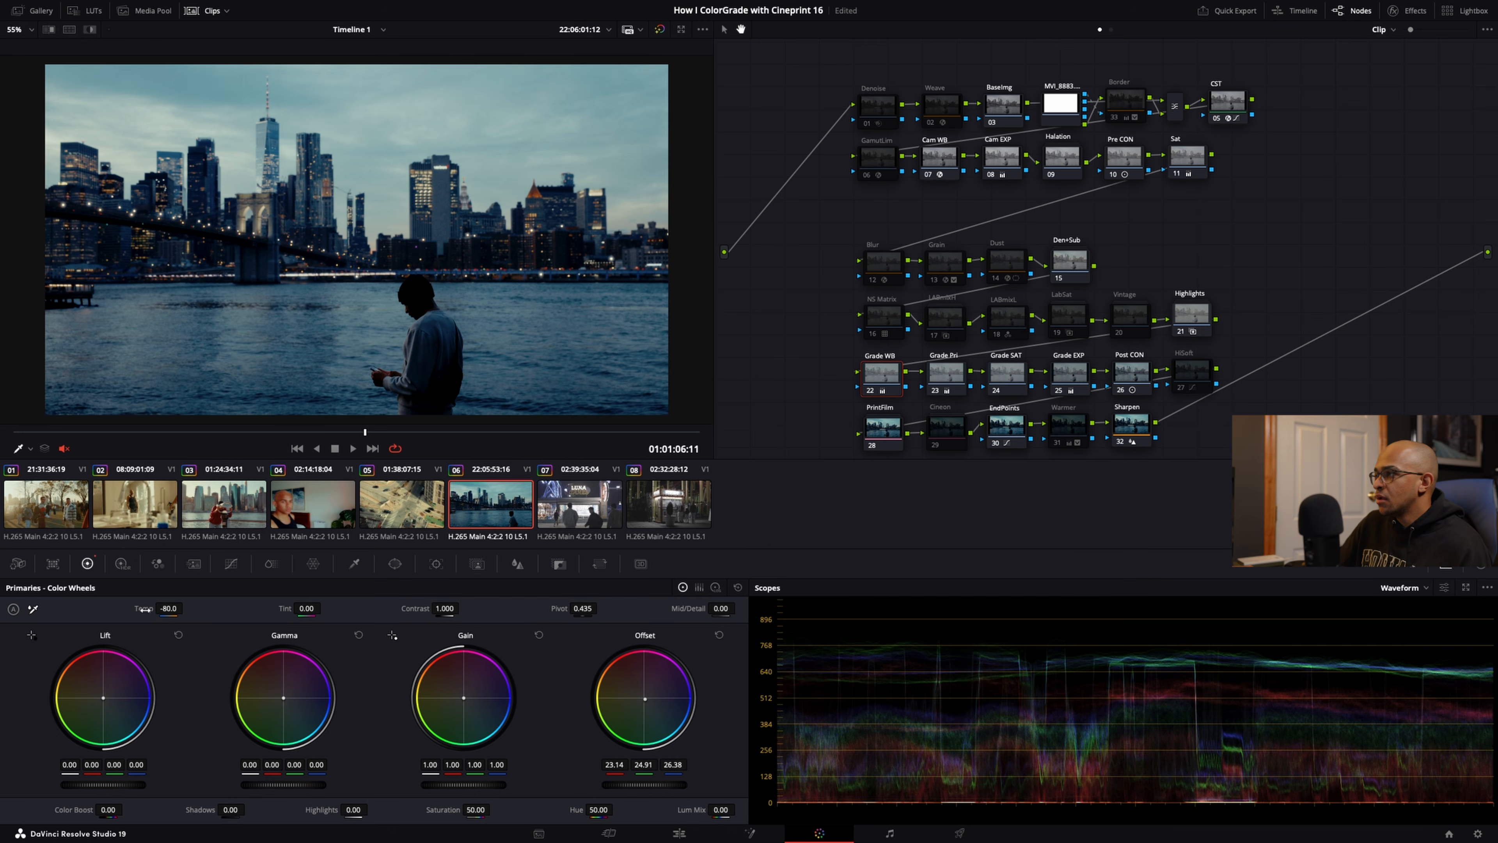
{"action": "left_click_drag", "start_coordinate": [168, 608], "coordinate": [186, 608]}
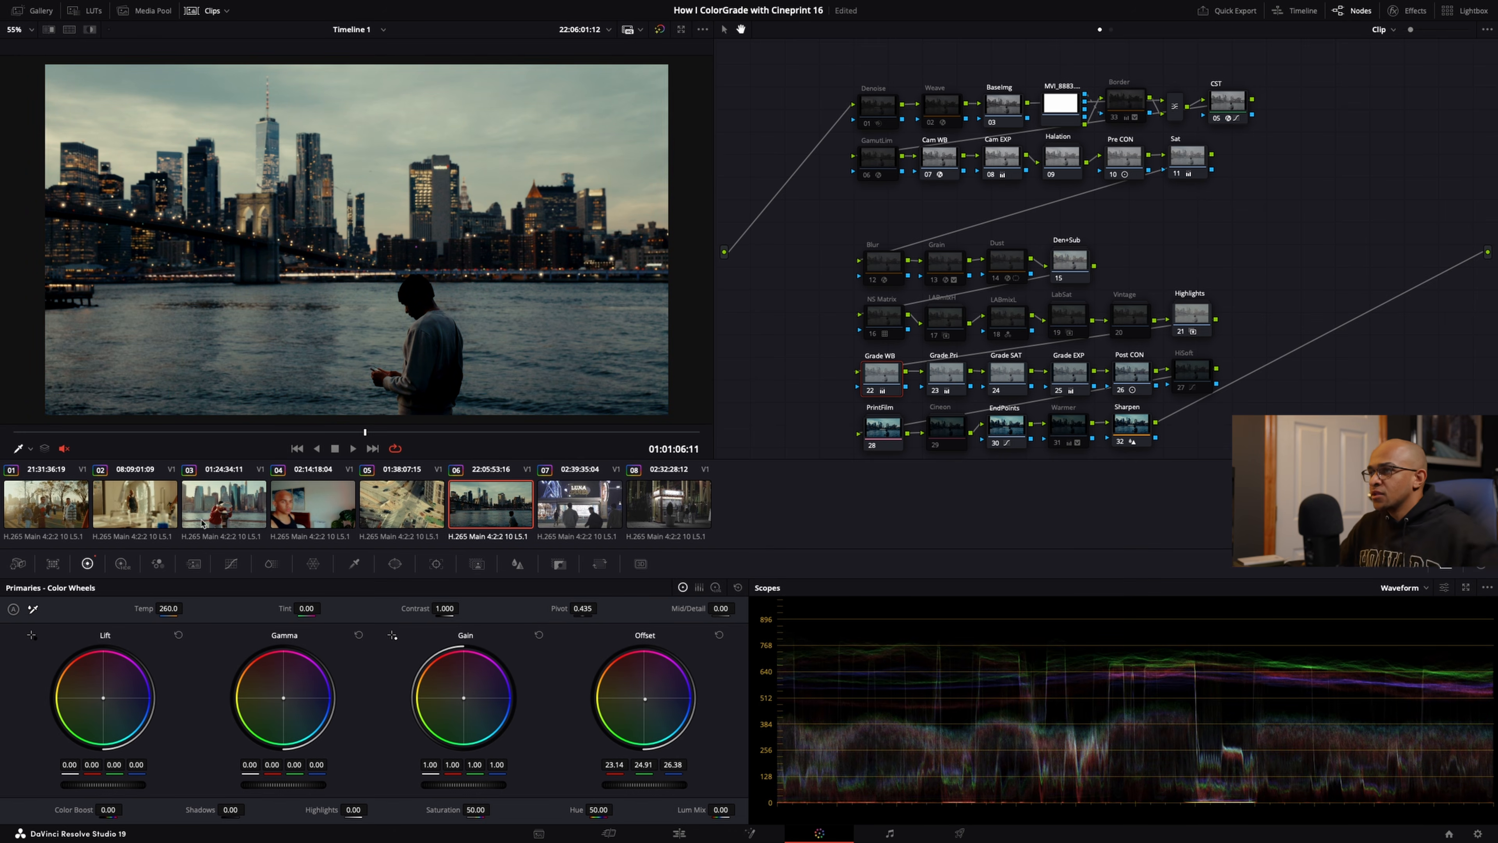
{"action": "key", "text": "ctrl+f"}
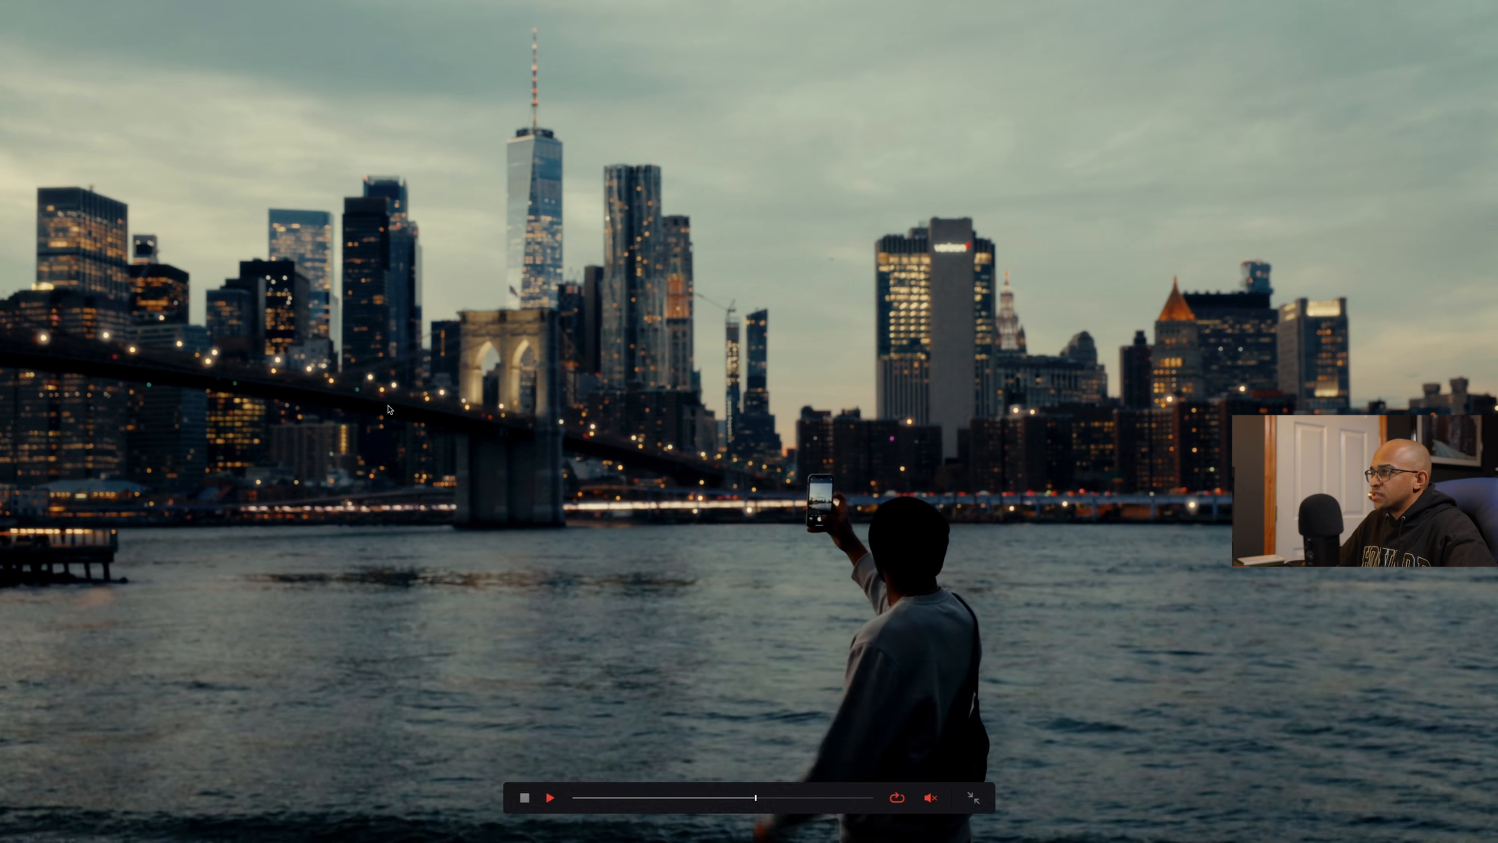
{"action": "key", "text": "Escape"}
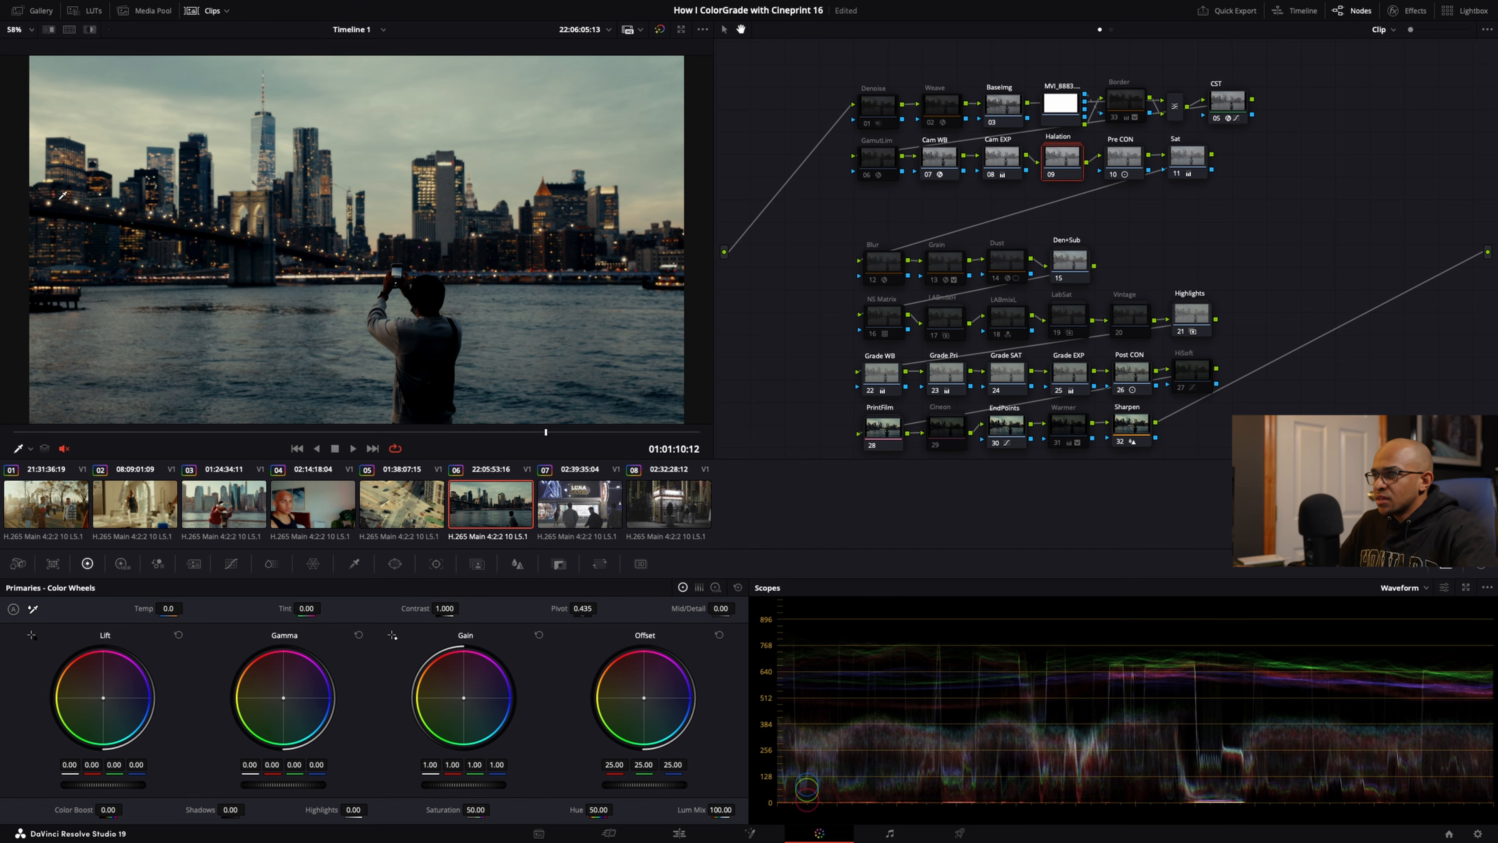
Step: Compare clip 06 with the Halation node switched off and on, checking the city lights
{"action": "key", "text": "ctrl+d"}
{"action": "key", "text": "ctrl+d"}
{"action": "key", "text": "ctrl+d"}
{"action": "key", "text": "ctrl+d"}
{"action": "key", "text": "ctrl+d"}
{"action": "key", "text": "ctrl+d"}
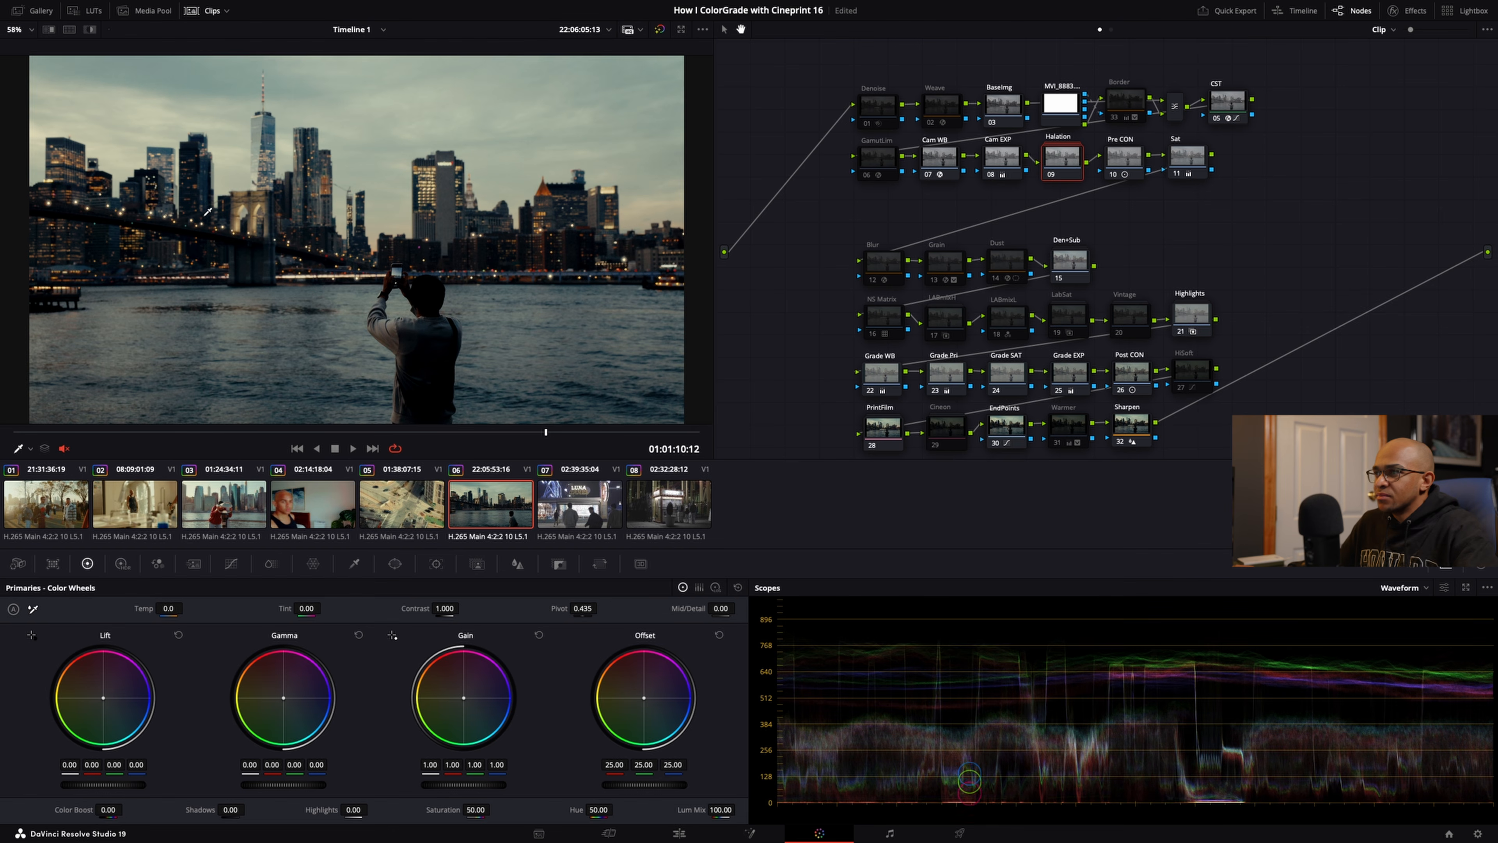
{"action": "key", "text": "ctrl+d"}
Step: Play clip 06 in full screen to examine its image and shadows
{"action": "key", "text": "ctrl+f"}
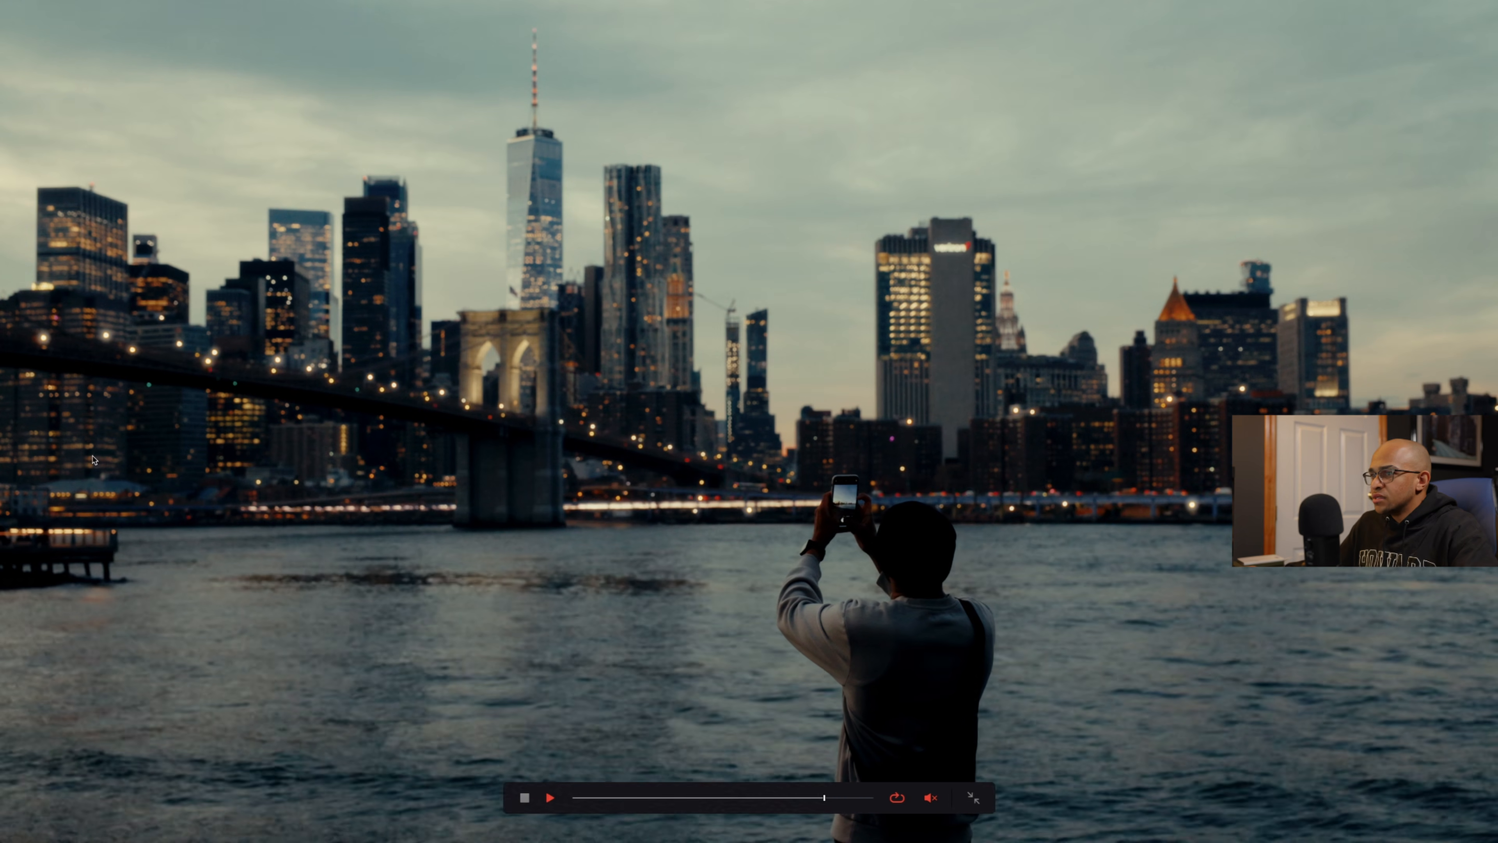
{"action": "key", "text": "space"}
{"action": "key", "text": "space"}
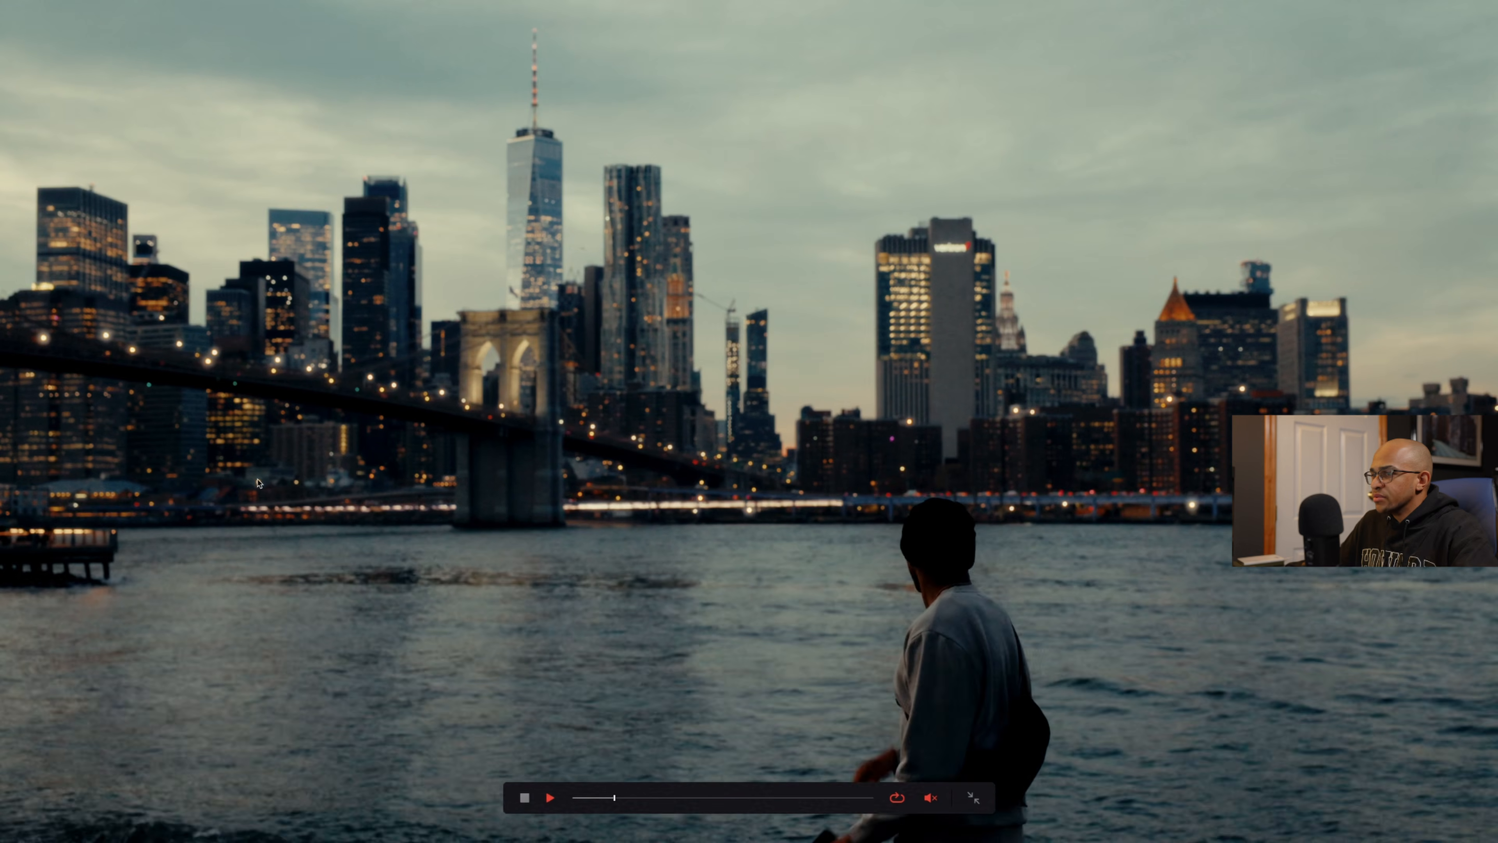
{"action": "key", "text": "Escape"}
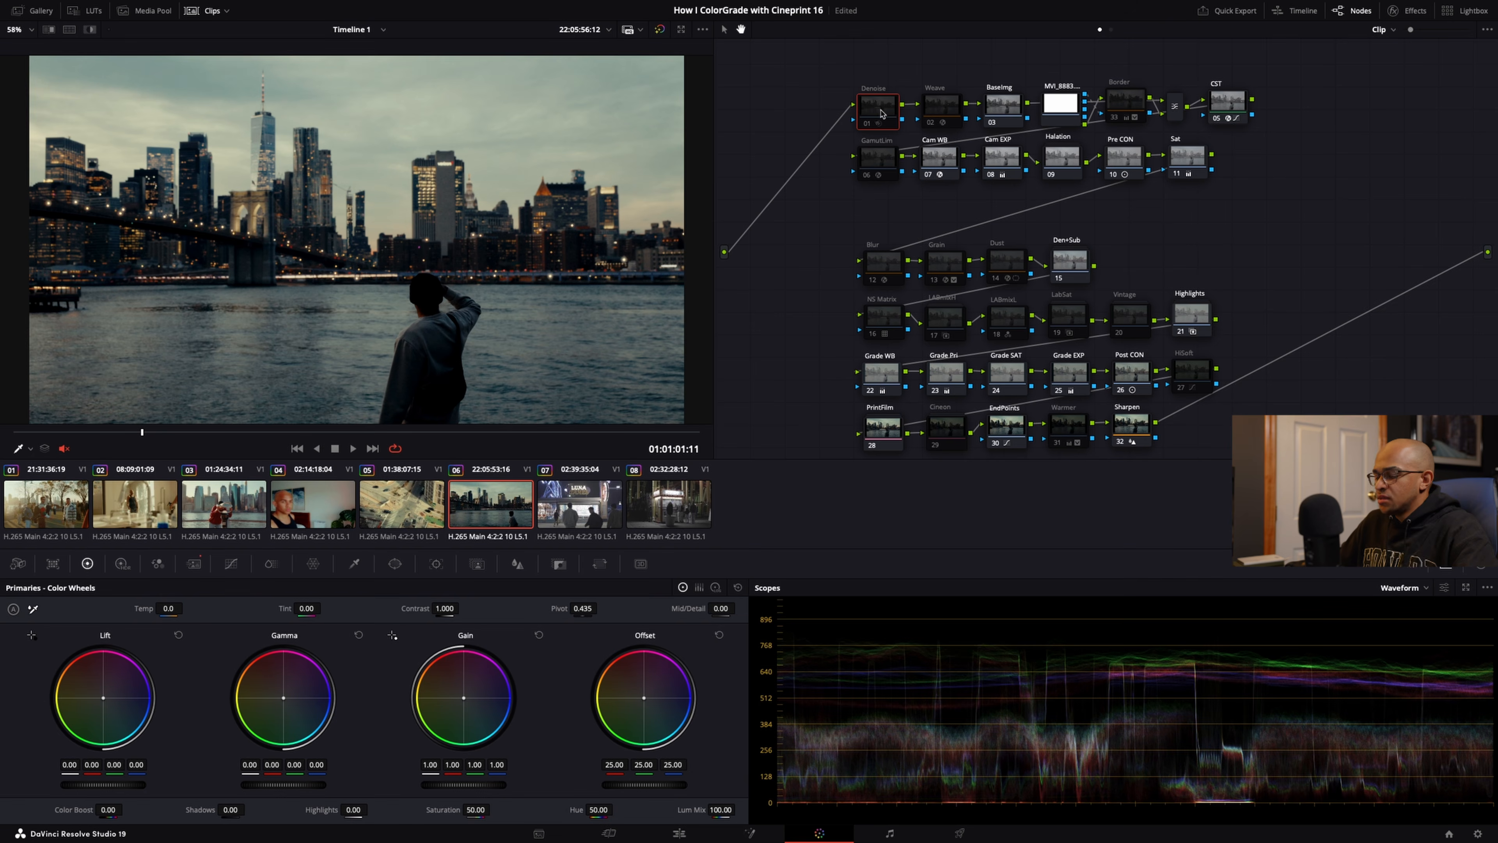
Step: Enable clip 06's Denoise node, set its Spatial NR Luma and Chroma thresholds to 10.0, and play the clip in full screen
{"action": "left_click", "coordinate": [879, 114]}
{"action": "left_click", "coordinate": [193, 563]}
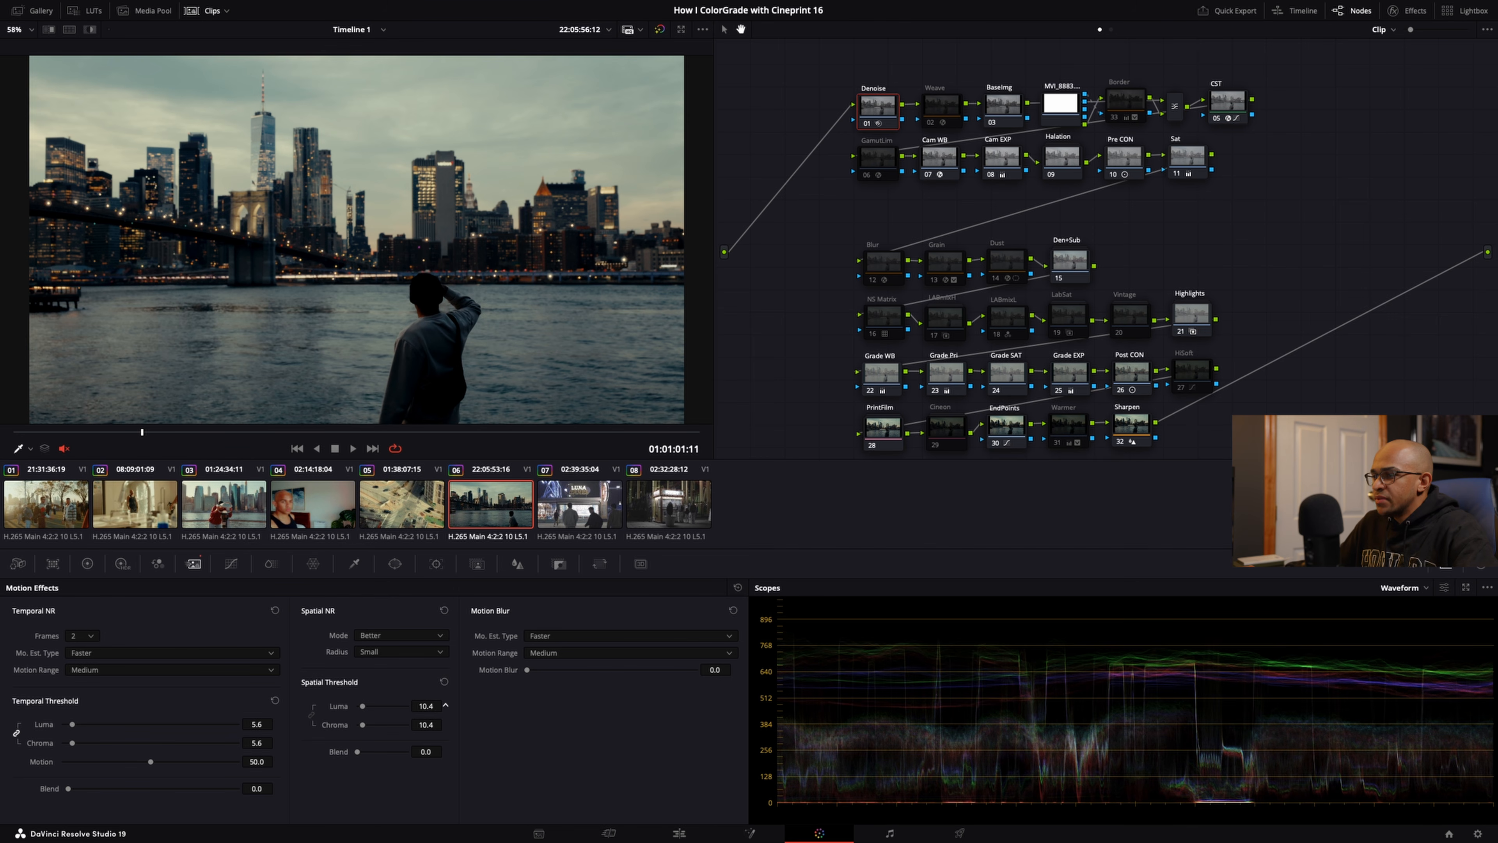
{"action": "key", "text": "ctrl+f"}
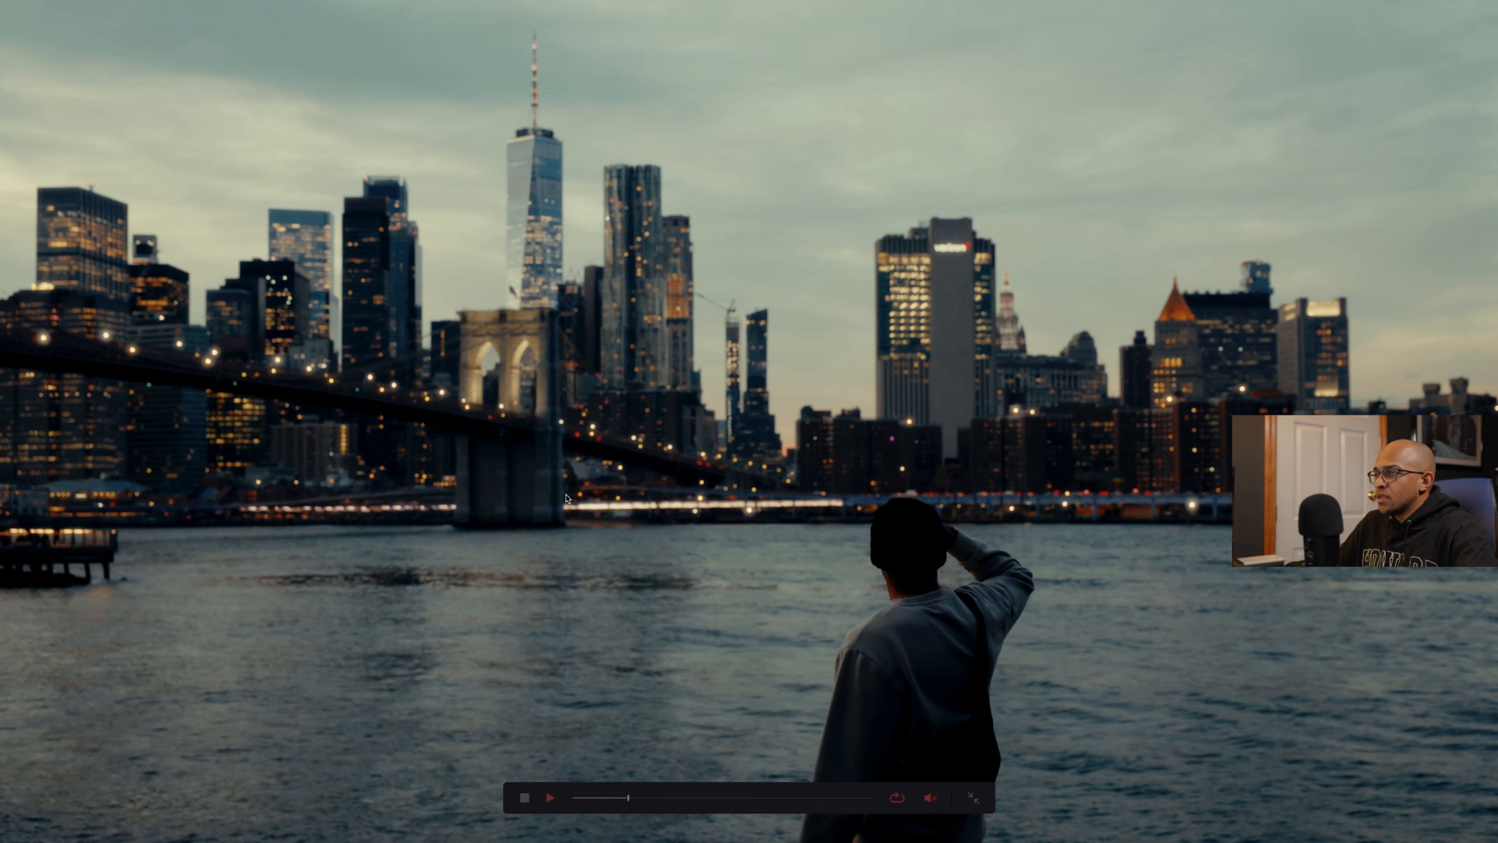
{"action": "key", "text": "space"}
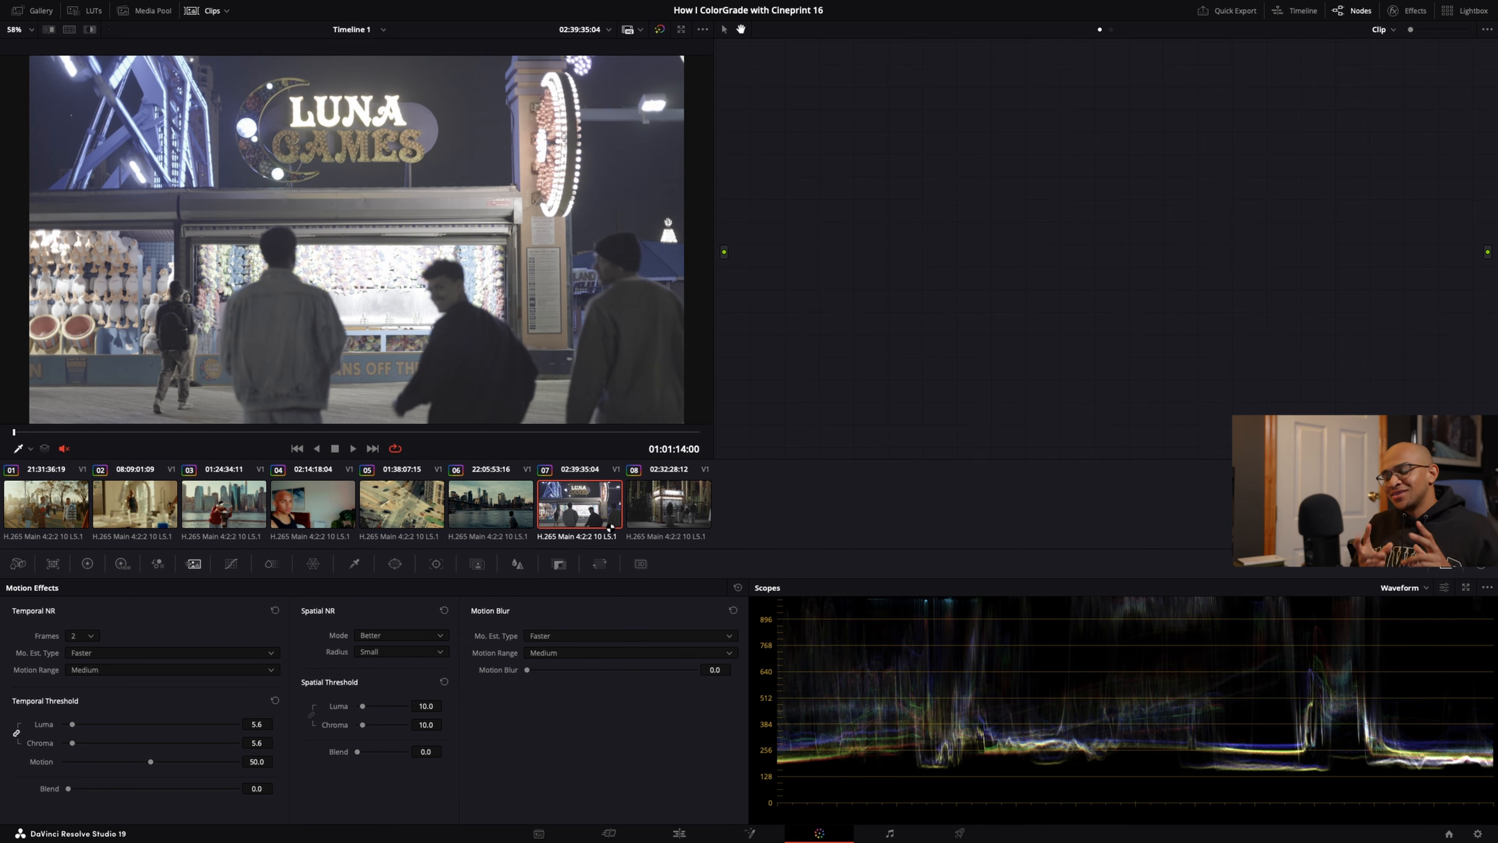
Step: Copy clip 06's grade to clip 07 and review the result in full screen
{"action": "right_click", "coordinate": [497, 508]}
{"action": "left_click", "coordinate": [530, 348]}
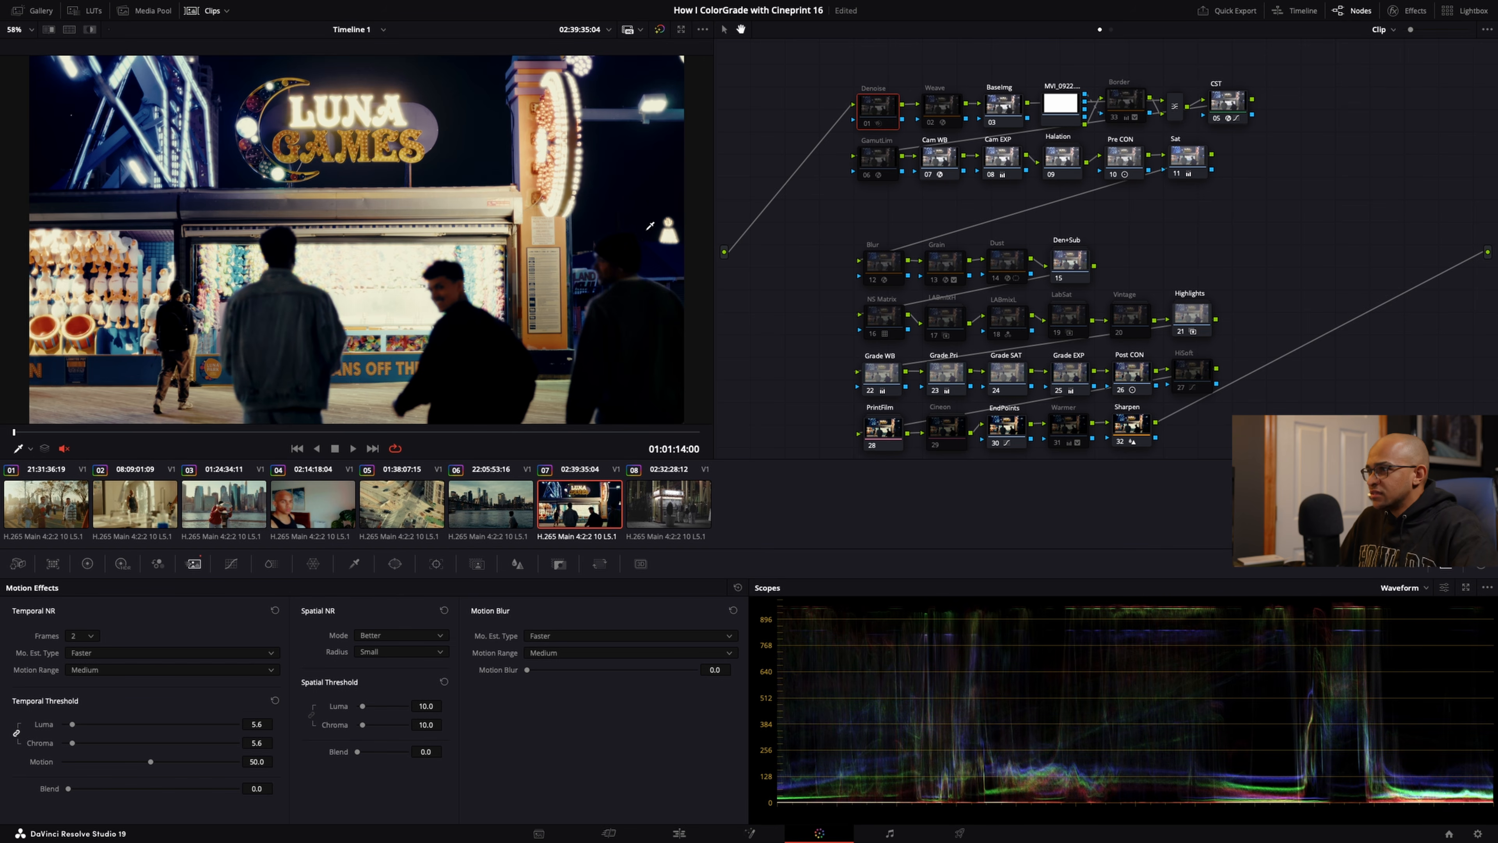
{"action": "key", "text": "ctrl+f"}
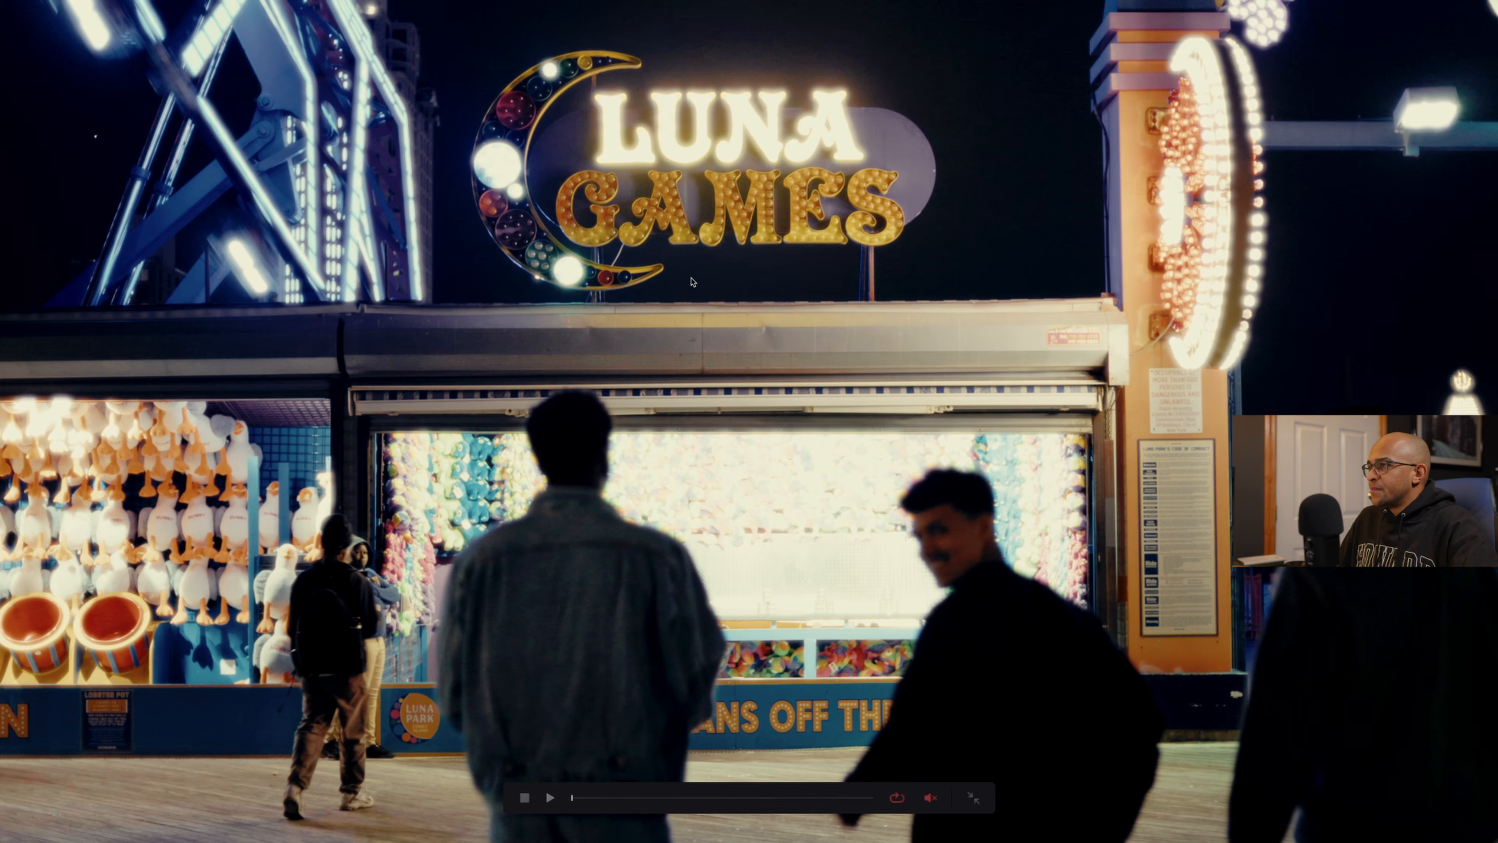
{"action": "key", "text": "Escape"}
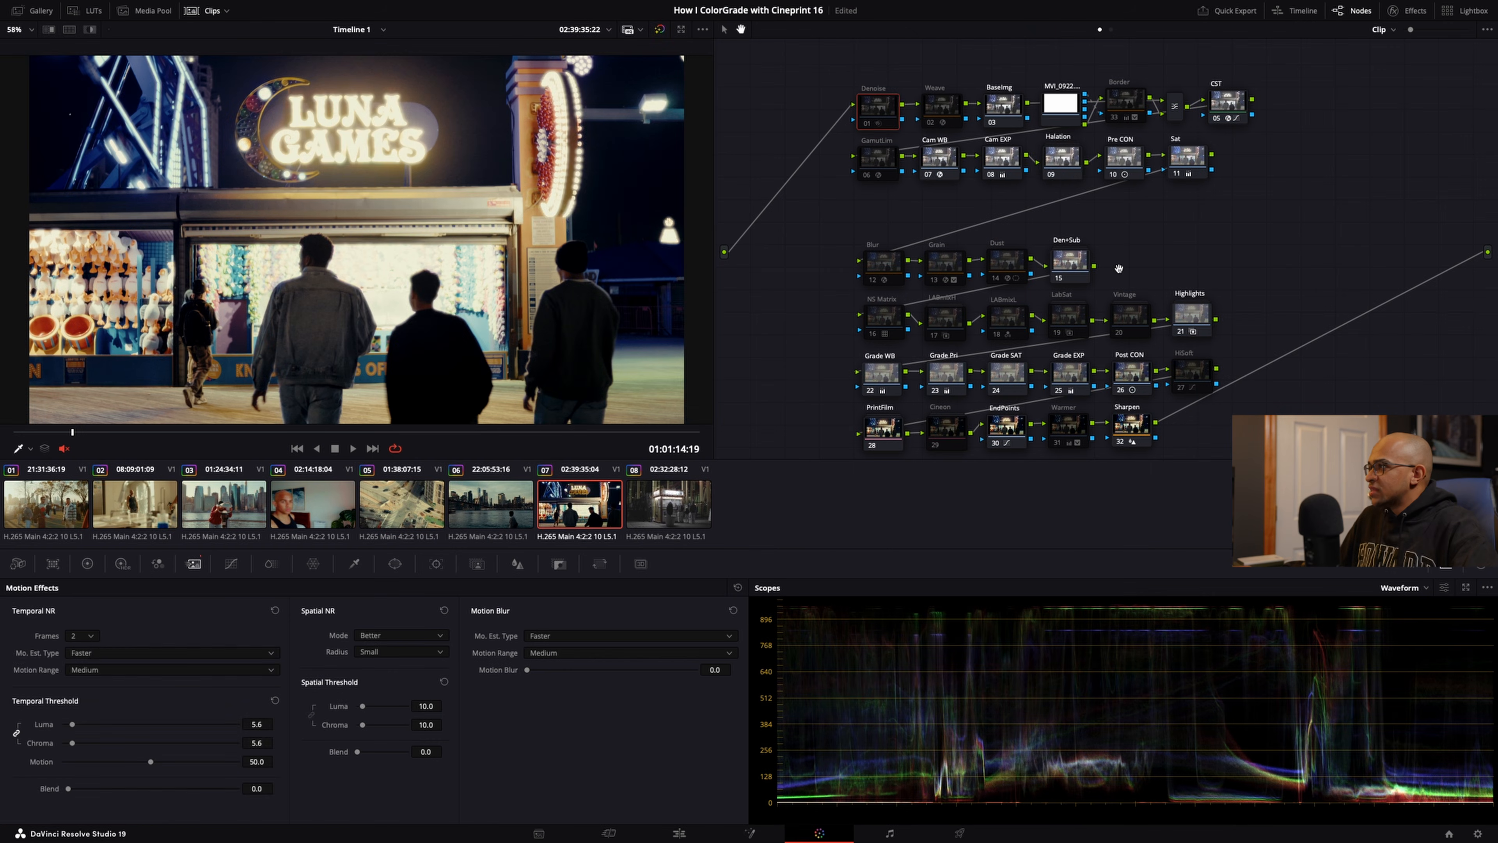
Step: Compare clip 07 with the Halation node on and off, leave it switched off, and play the clip in full screen
{"action": "left_click", "coordinate": [1057, 176]}
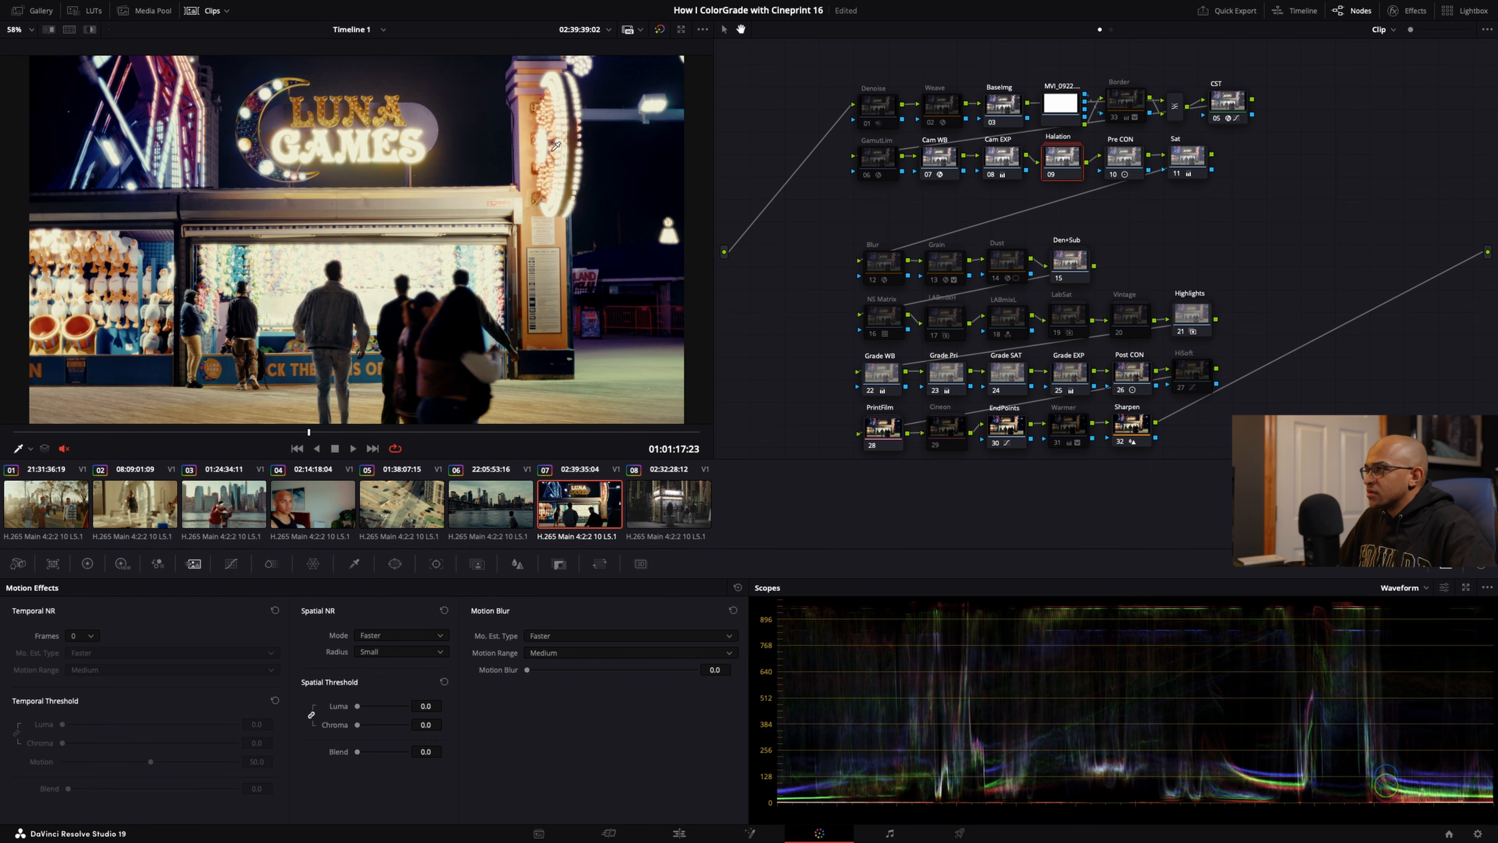
{"action": "key", "text": "ctrl+d"}
{"action": "key", "text": "ctrl+d"}
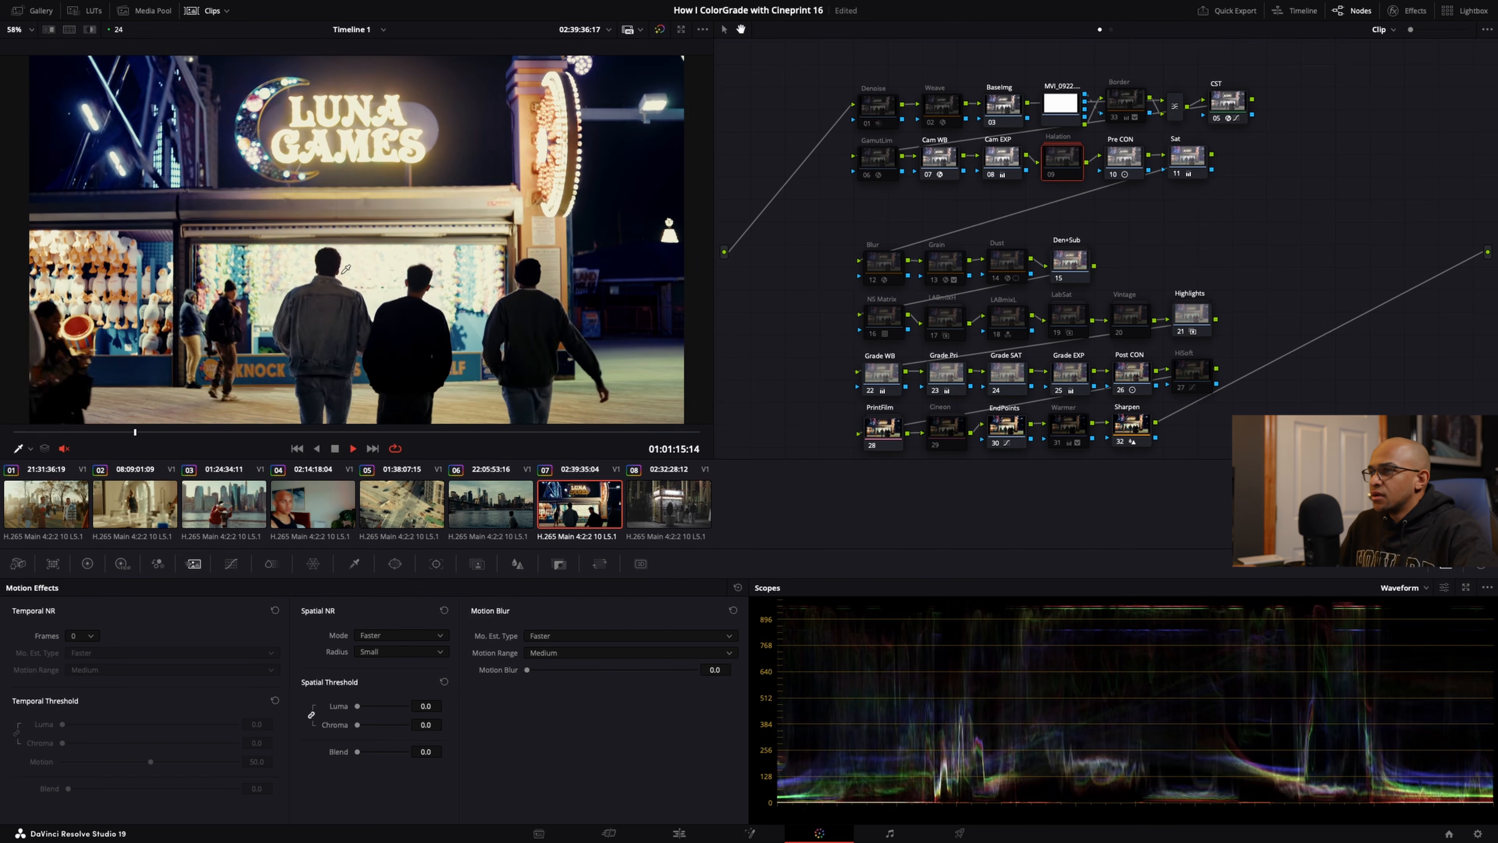
{"action": "key", "text": "ctrl+f"}
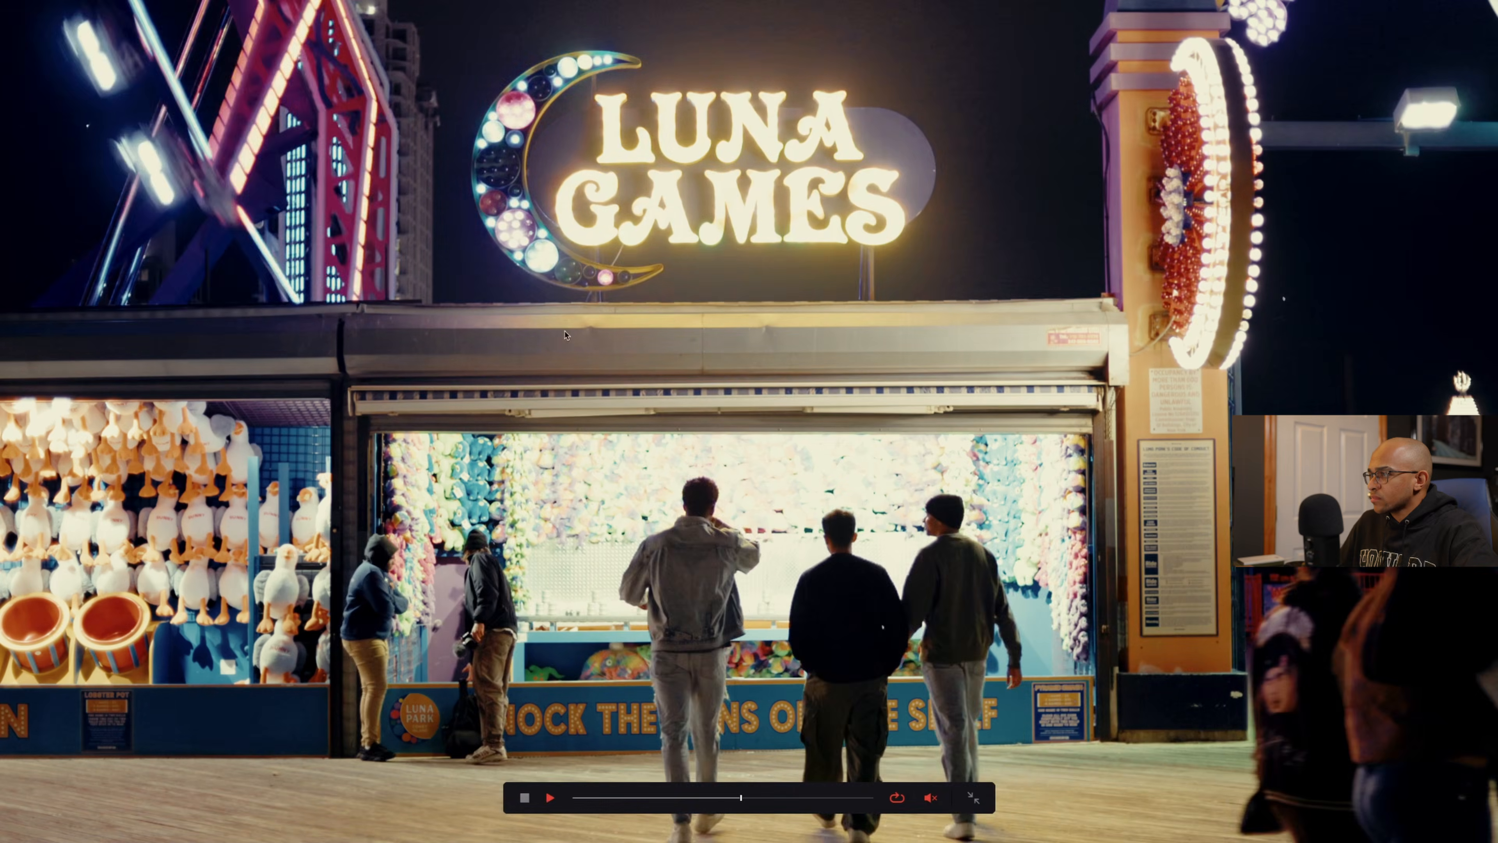
{"action": "key", "text": "ctrl+f"}
{"action": "key", "text": "space"}
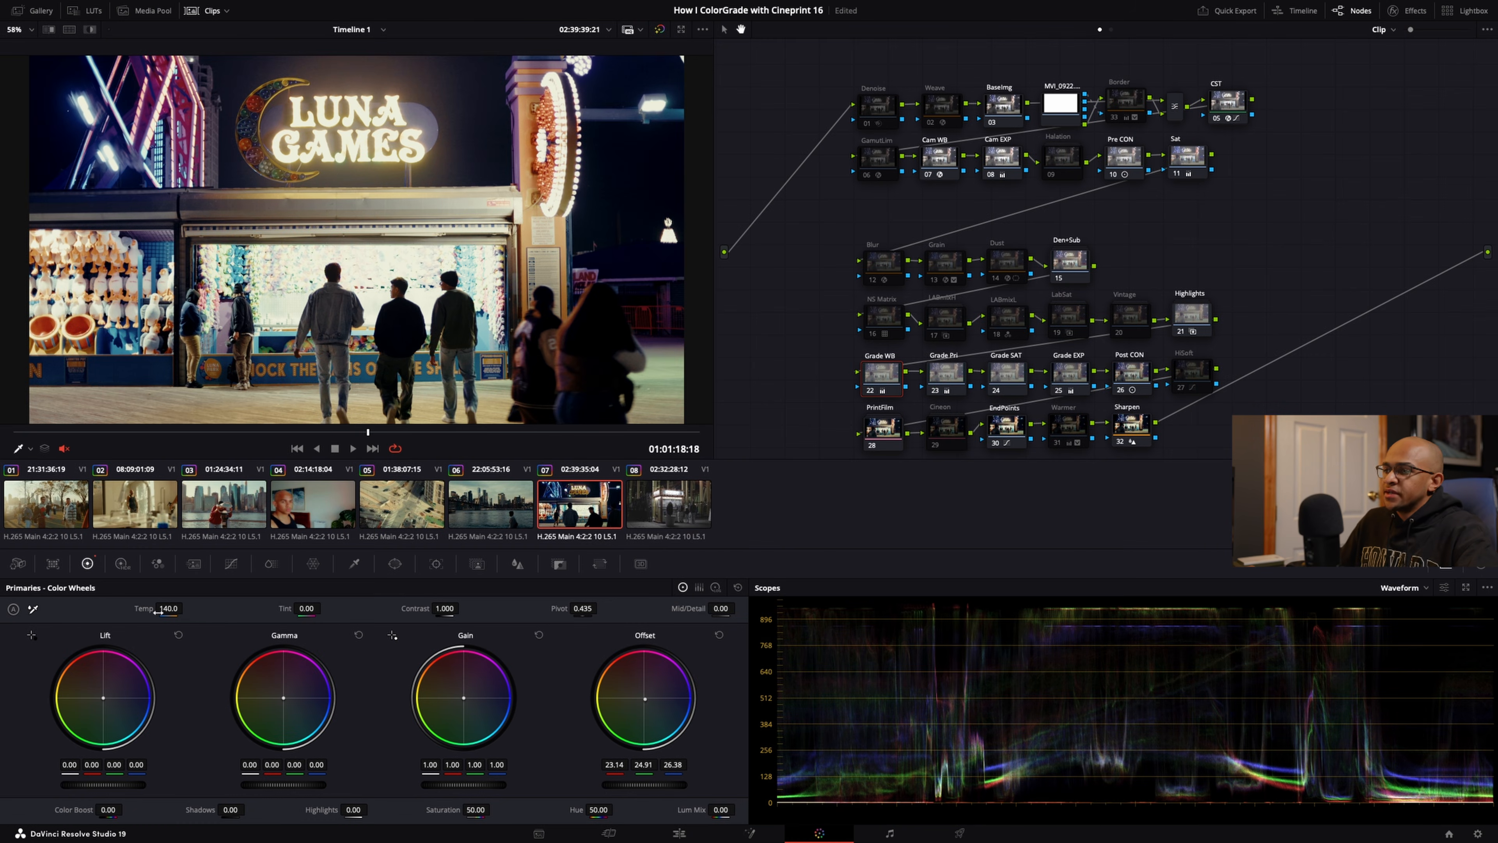
Step: On clip 07, set the Grade WB node's Temp to 100.0 and the Grade Pri node's Tint to -1.00
{"action": "left_click_drag", "start_coordinate": [146, 608], "coordinate": [141, 608]}
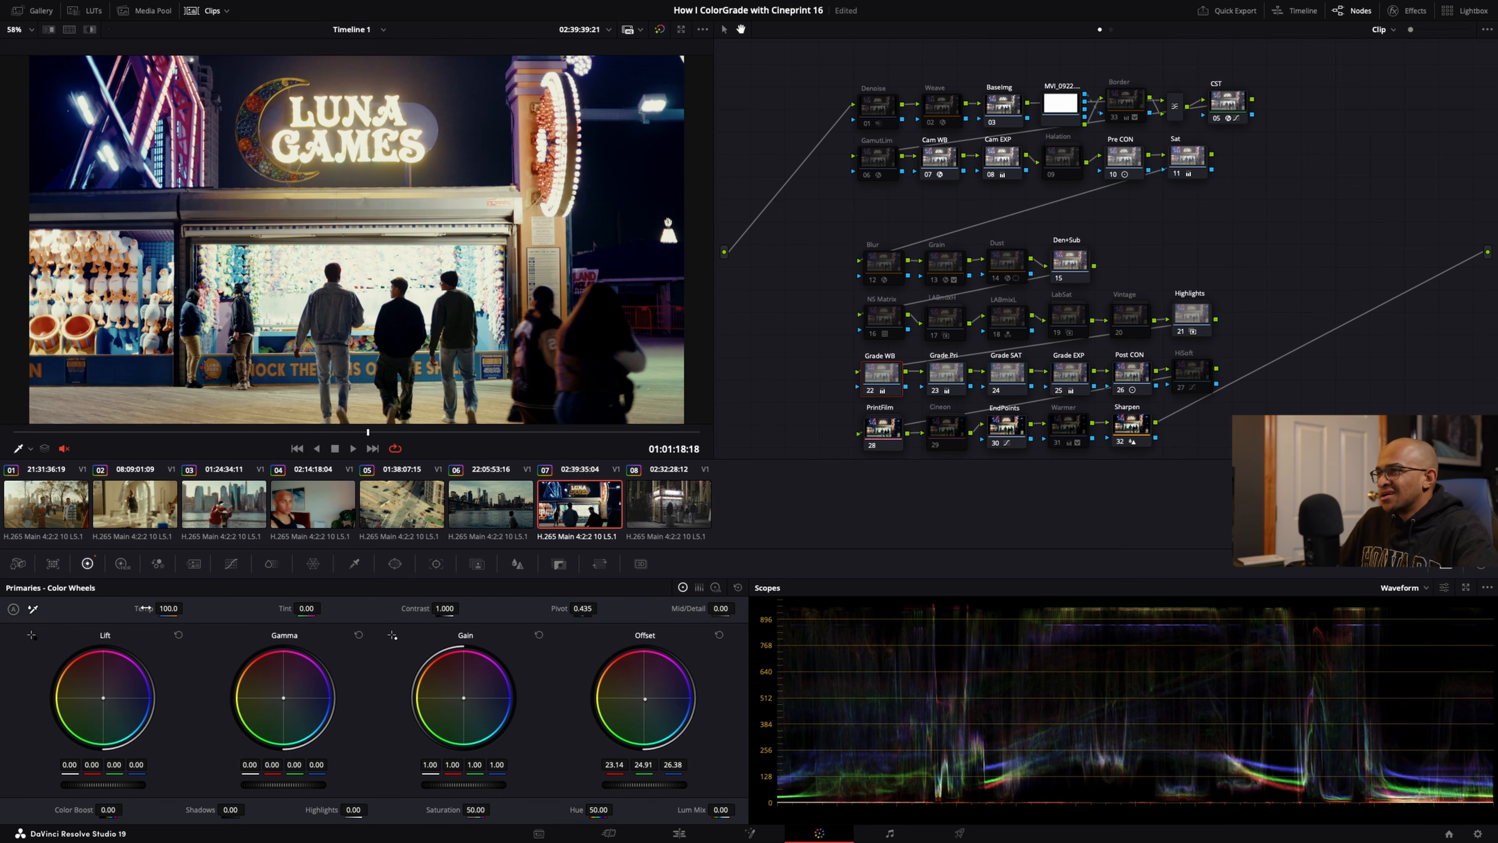
{"action": "left_click", "coordinate": [963, 378]}
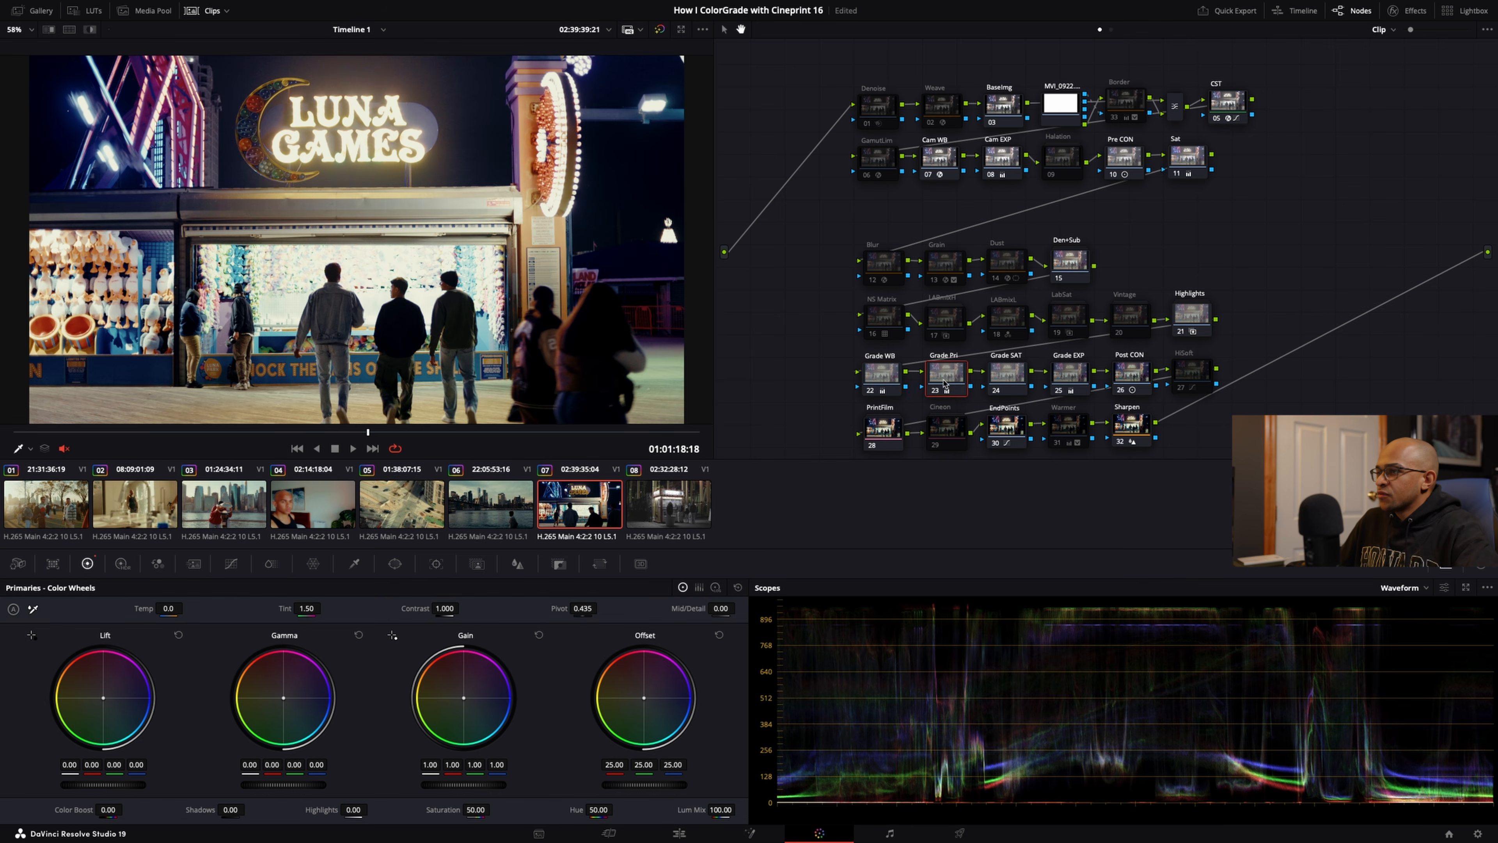
{"action": "left_click_drag", "start_coordinate": [324, 607], "coordinate": [324, 608]}
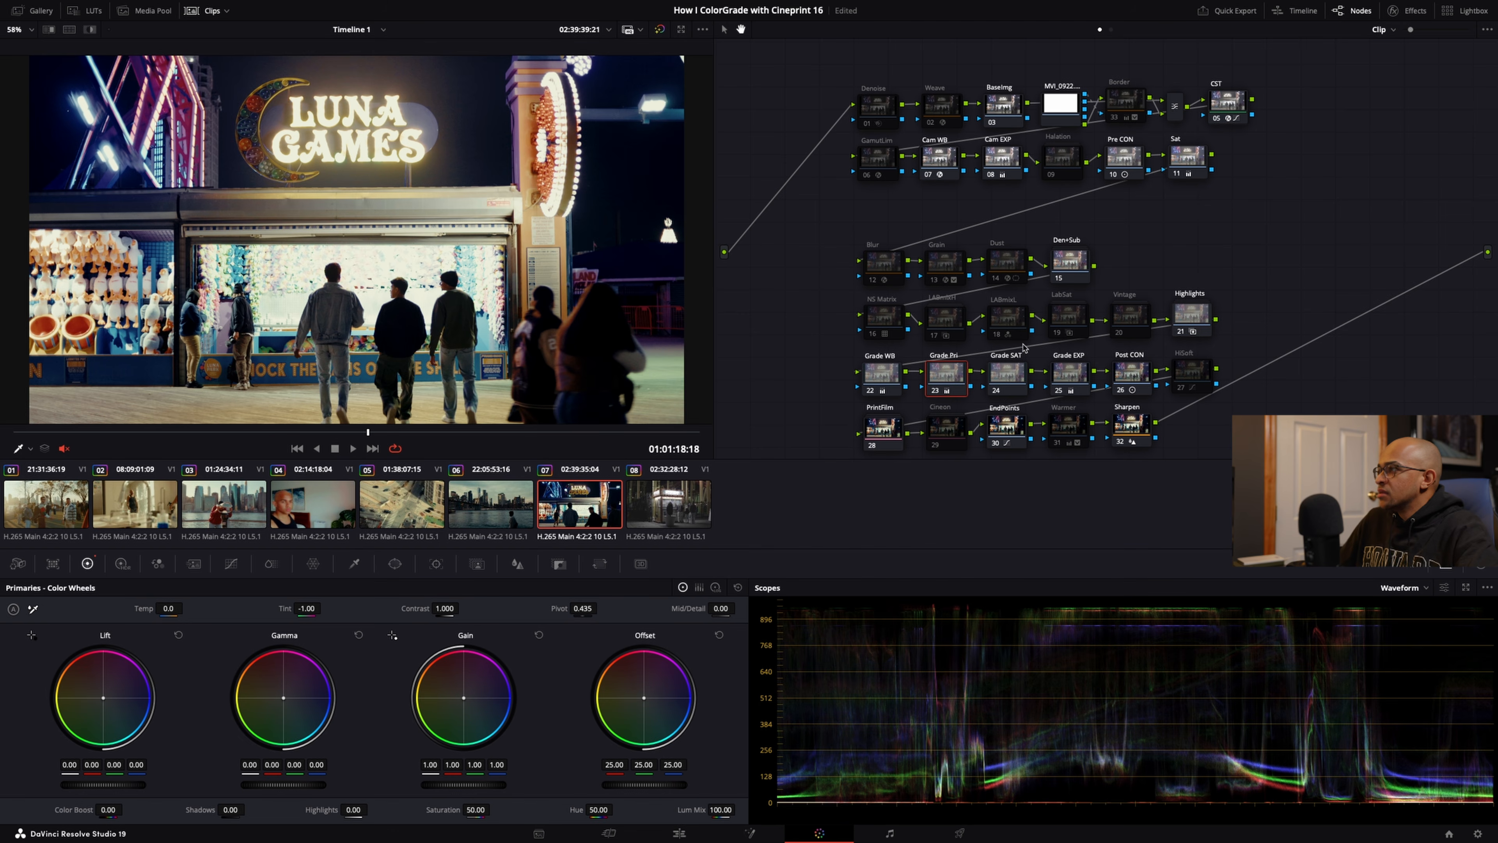
Step: Enable clip 07's Warmer node and compare the clip with Halation on and off, also in full screen
{"action": "left_click", "coordinate": [1066, 425]}
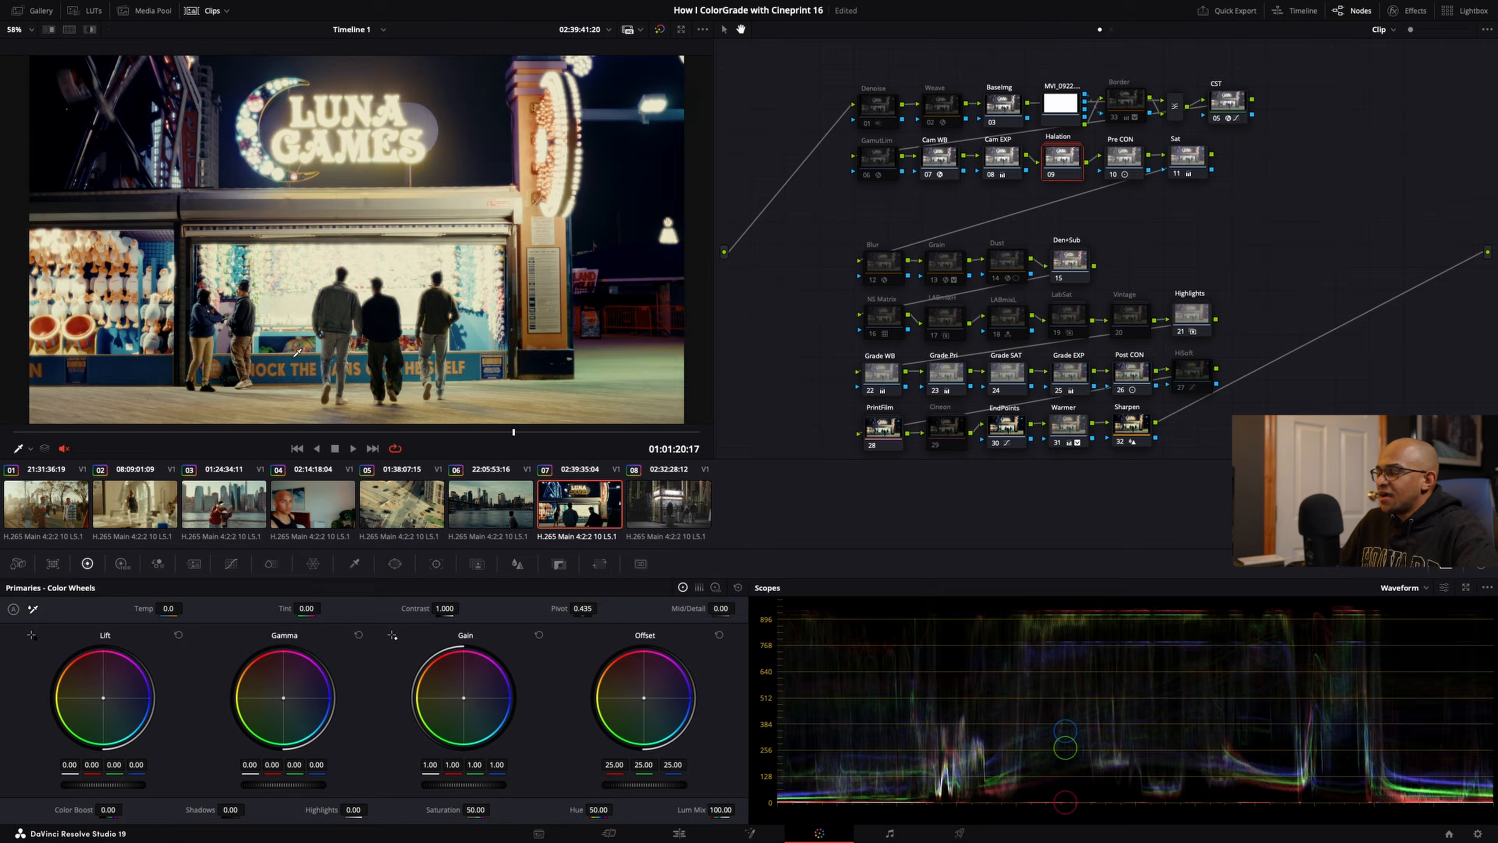
{"action": "key", "text": "ctrl+f"}
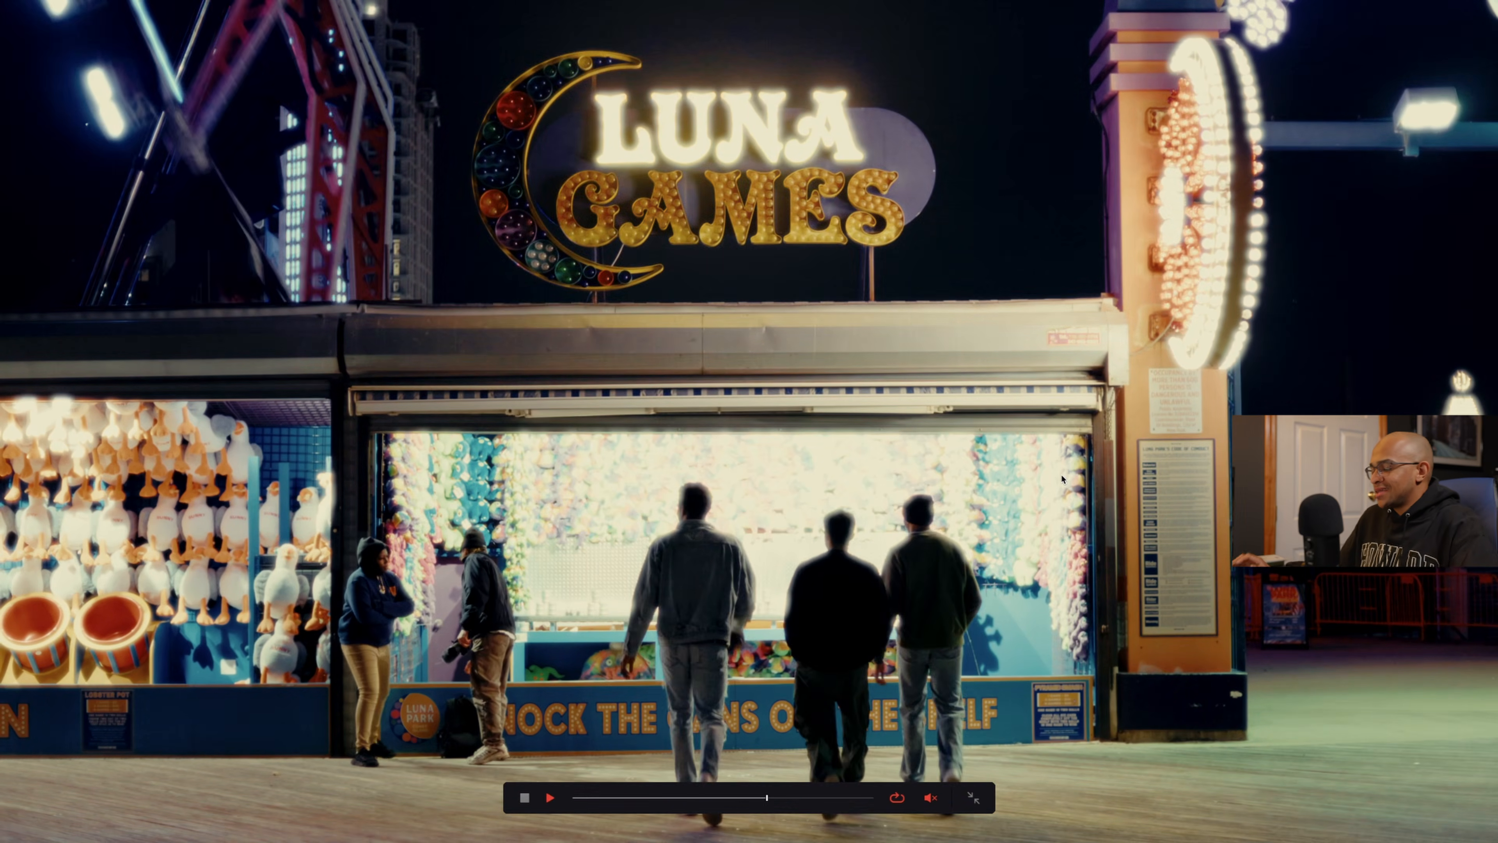
{"action": "key", "text": "Escape"}
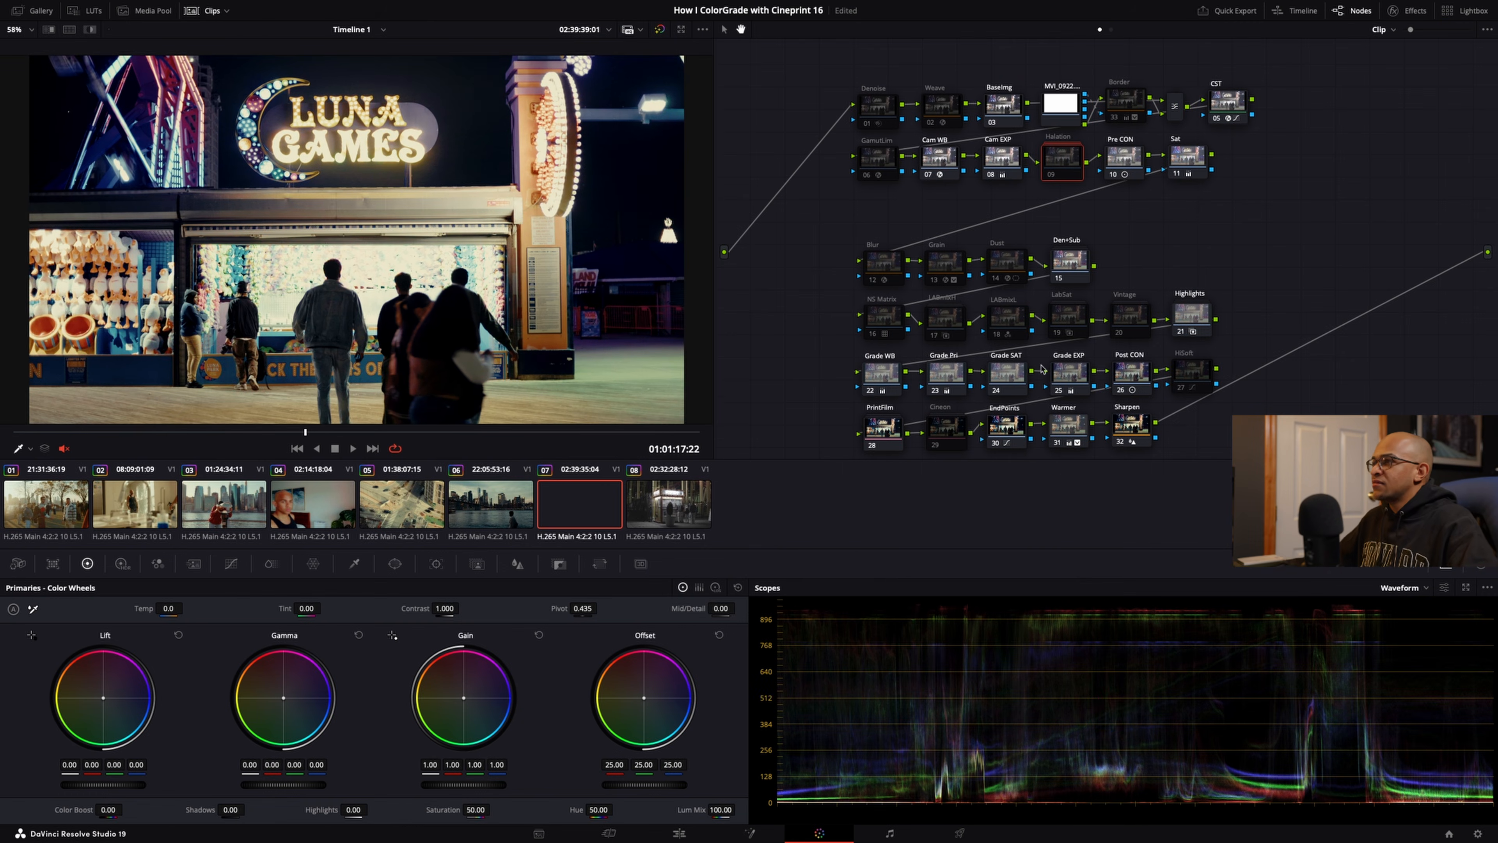
Step: Enable clip 07's Denoise node with Spatial NR Luma and Chroma thresholds of 7.0, and play the clip in full screen
{"action": "scroll", "coordinate": [318, 172], "scroll_direction": "down", "scroll_amount": 1}
{"action": "scroll", "coordinate": [301, 156], "scroll_direction": "up", "scroll_amount": 3}
{"action": "scroll", "coordinate": [314, 163], "scroll_direction": "down", "scroll_amount": 3}
{"action": "left_click", "coordinate": [891, 108]}
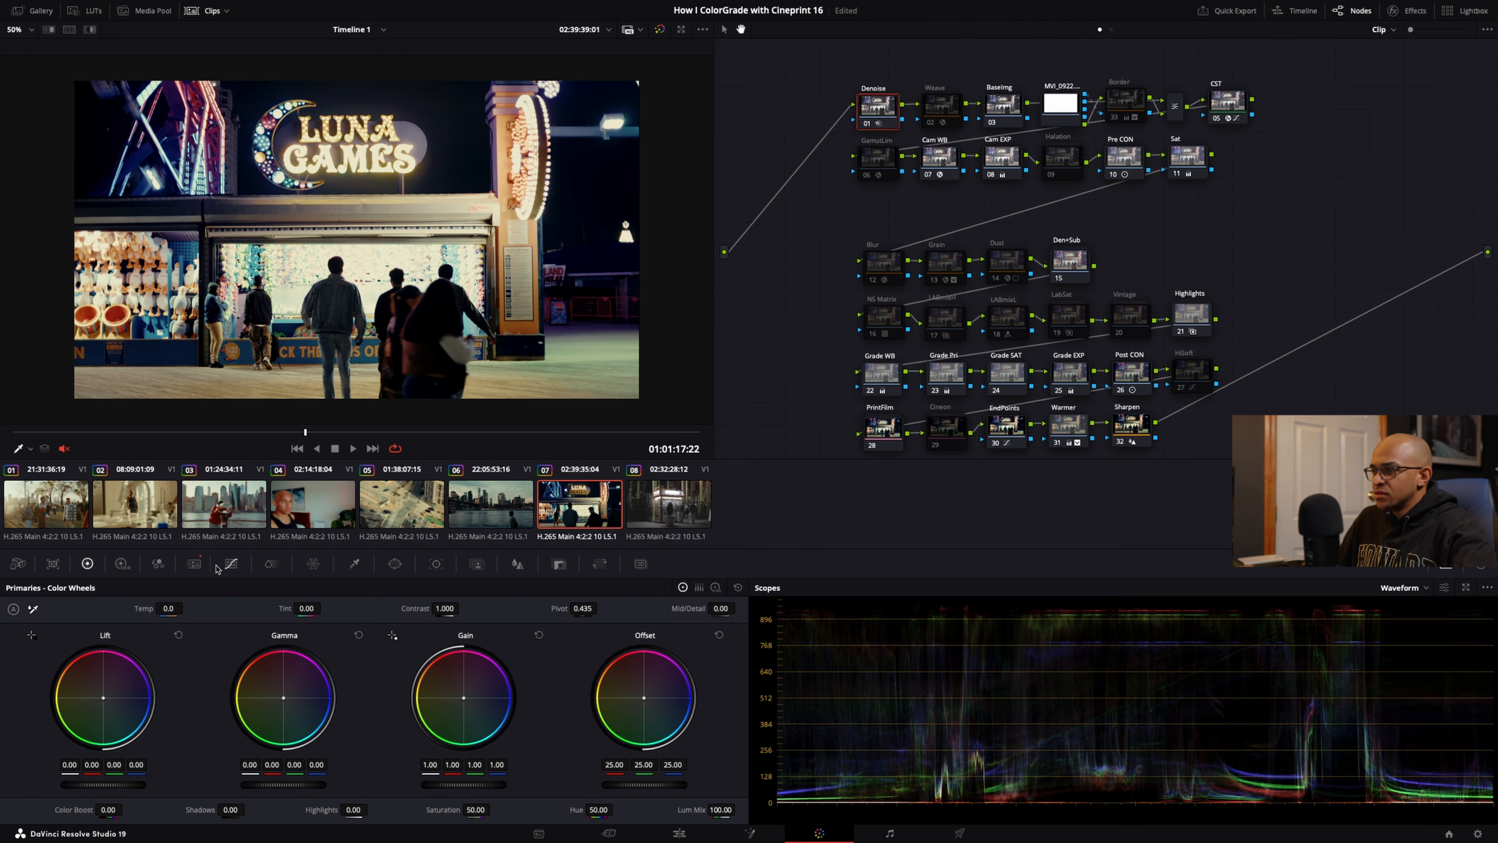
{"action": "left_click", "coordinate": [193, 563]}
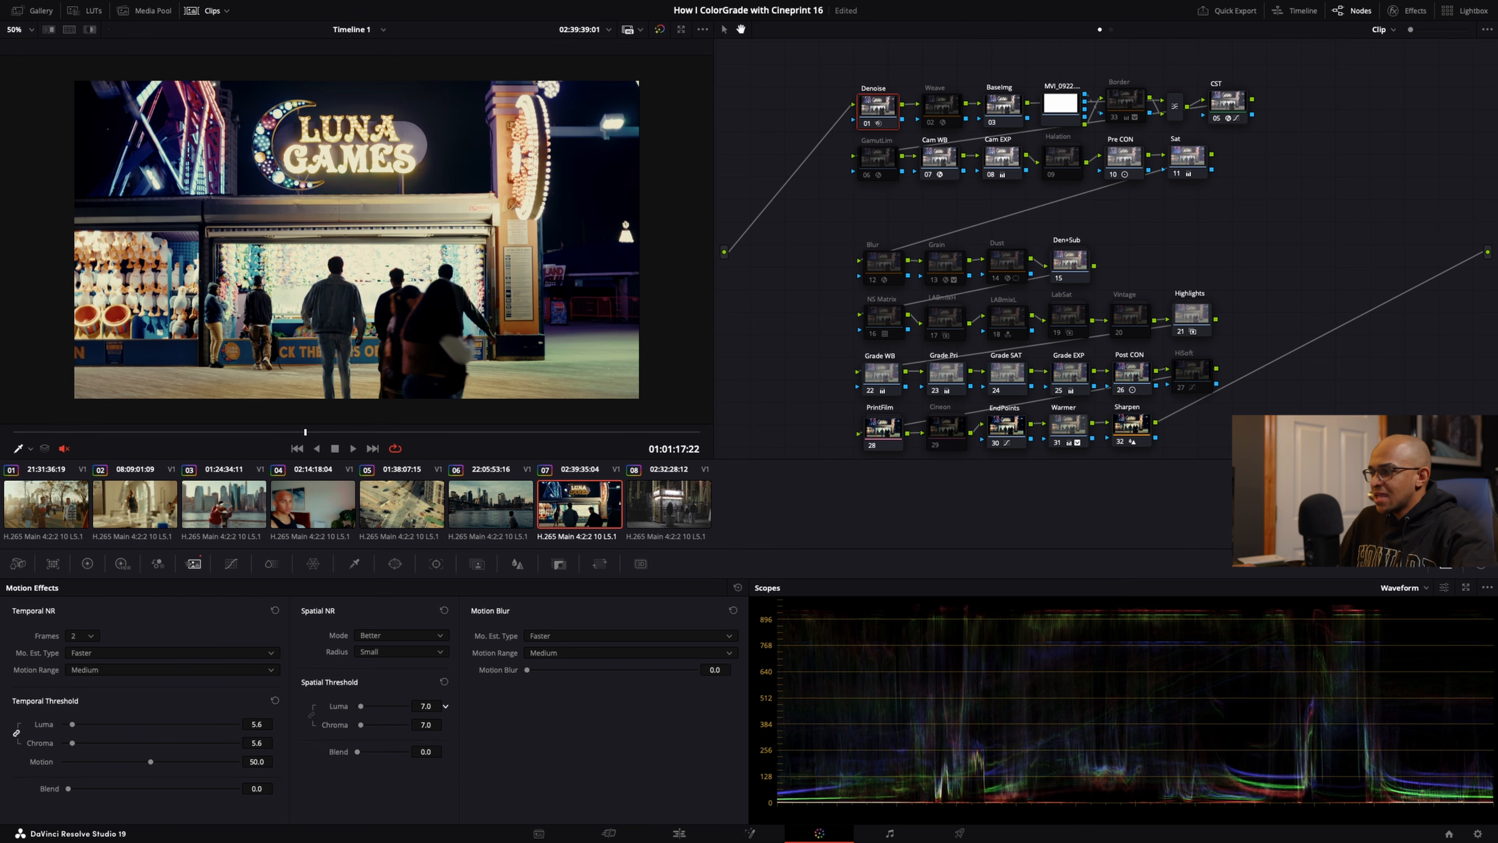
{"action": "key", "text": "ctrl+f"}
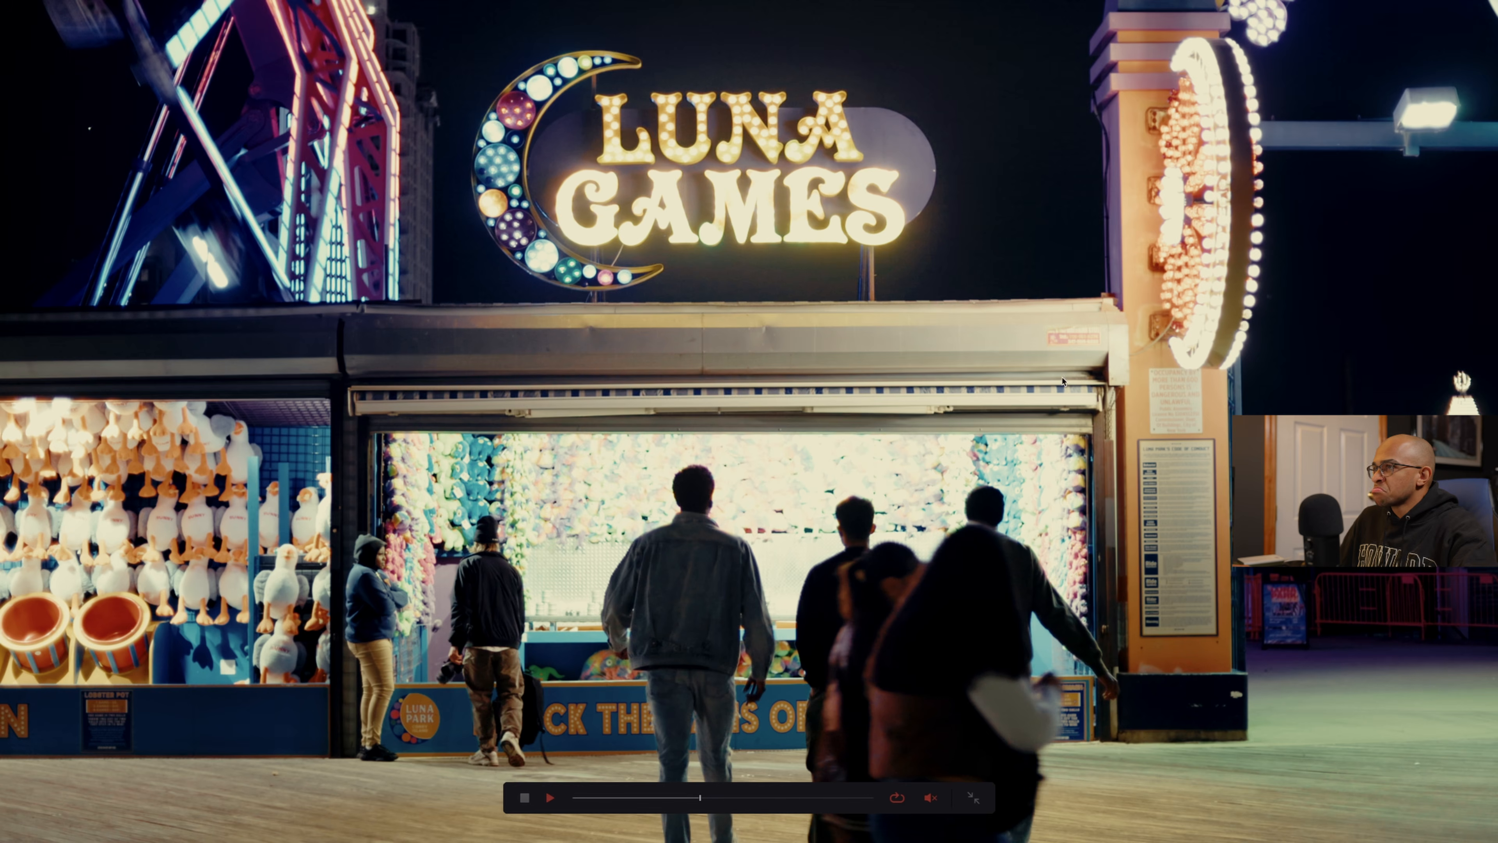
{"action": "key", "text": "space"}
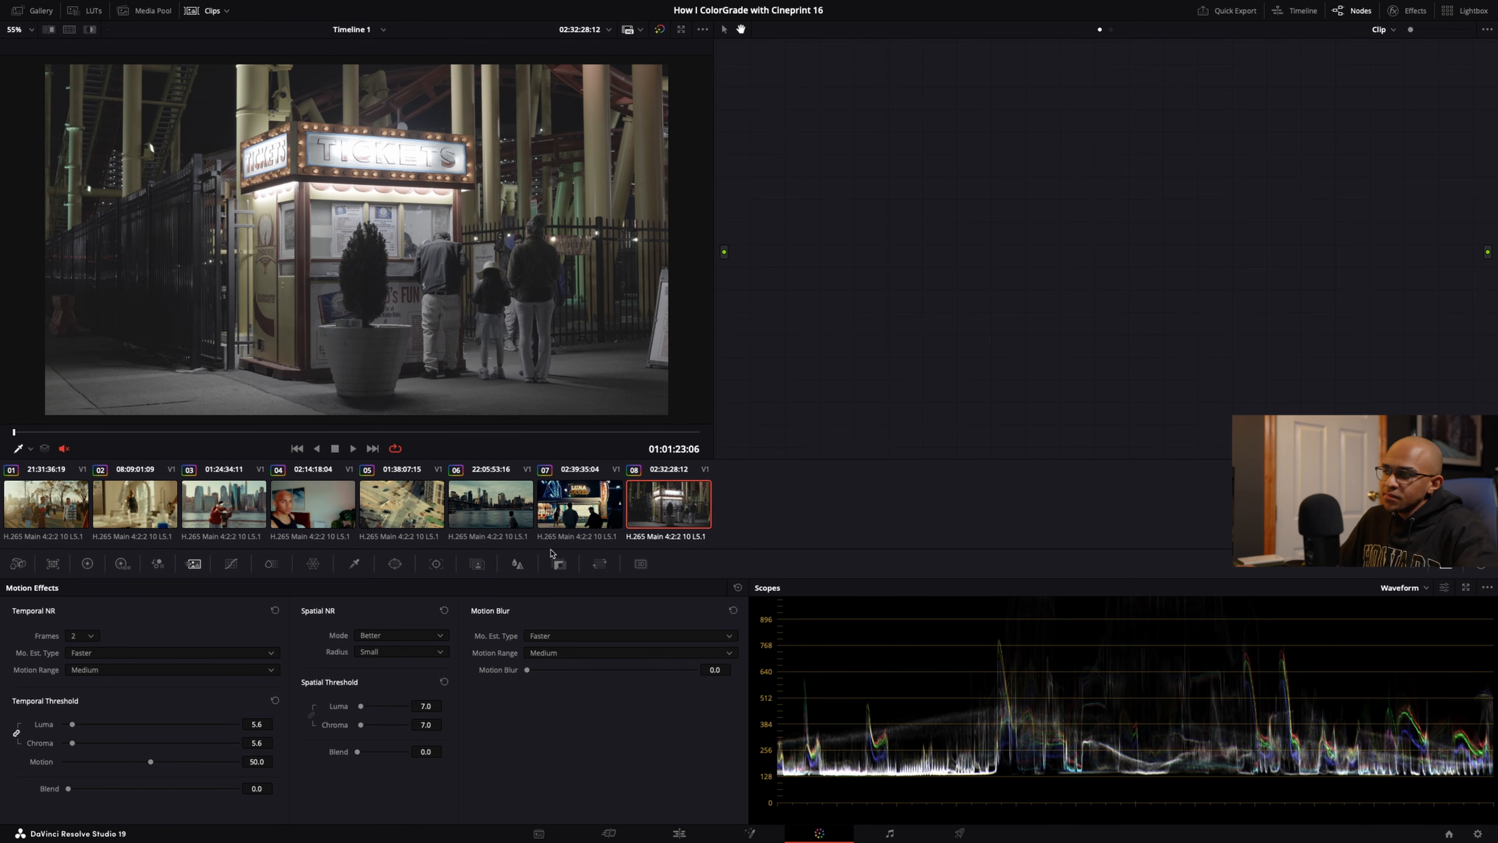
Step: Copy clip 07's grade to clip 08 and switch off the Denoise node there
{"action": "right_click", "coordinate": [572, 531]}
{"action": "left_click", "coordinate": [634, 352]}
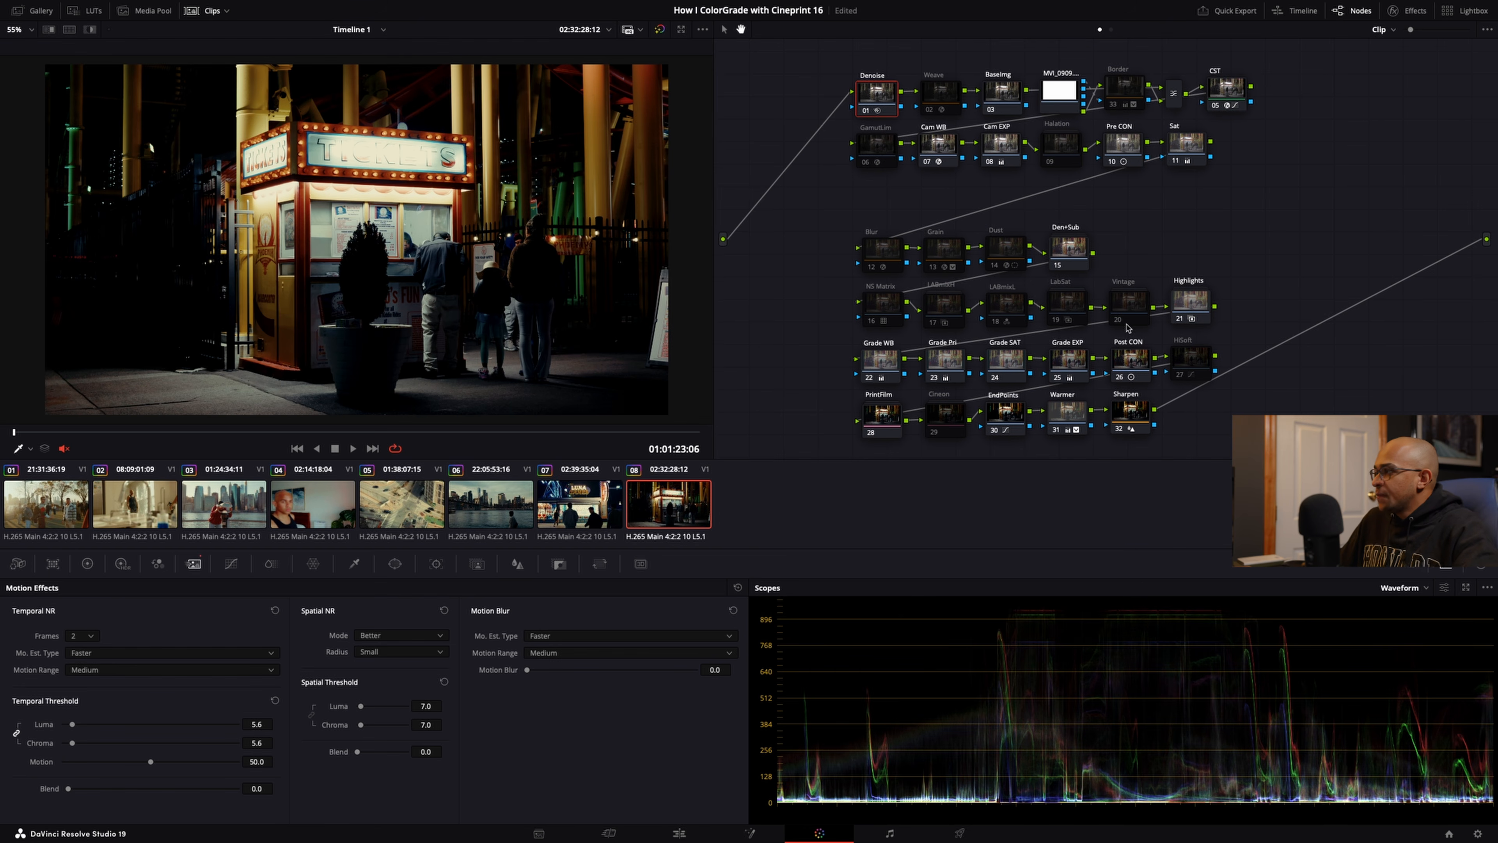
Step: In clip 08's Grade EXP node, lower Gain to 1.00 and raise Gamma to about 0.03
{"action": "left_click", "coordinate": [1076, 365]}
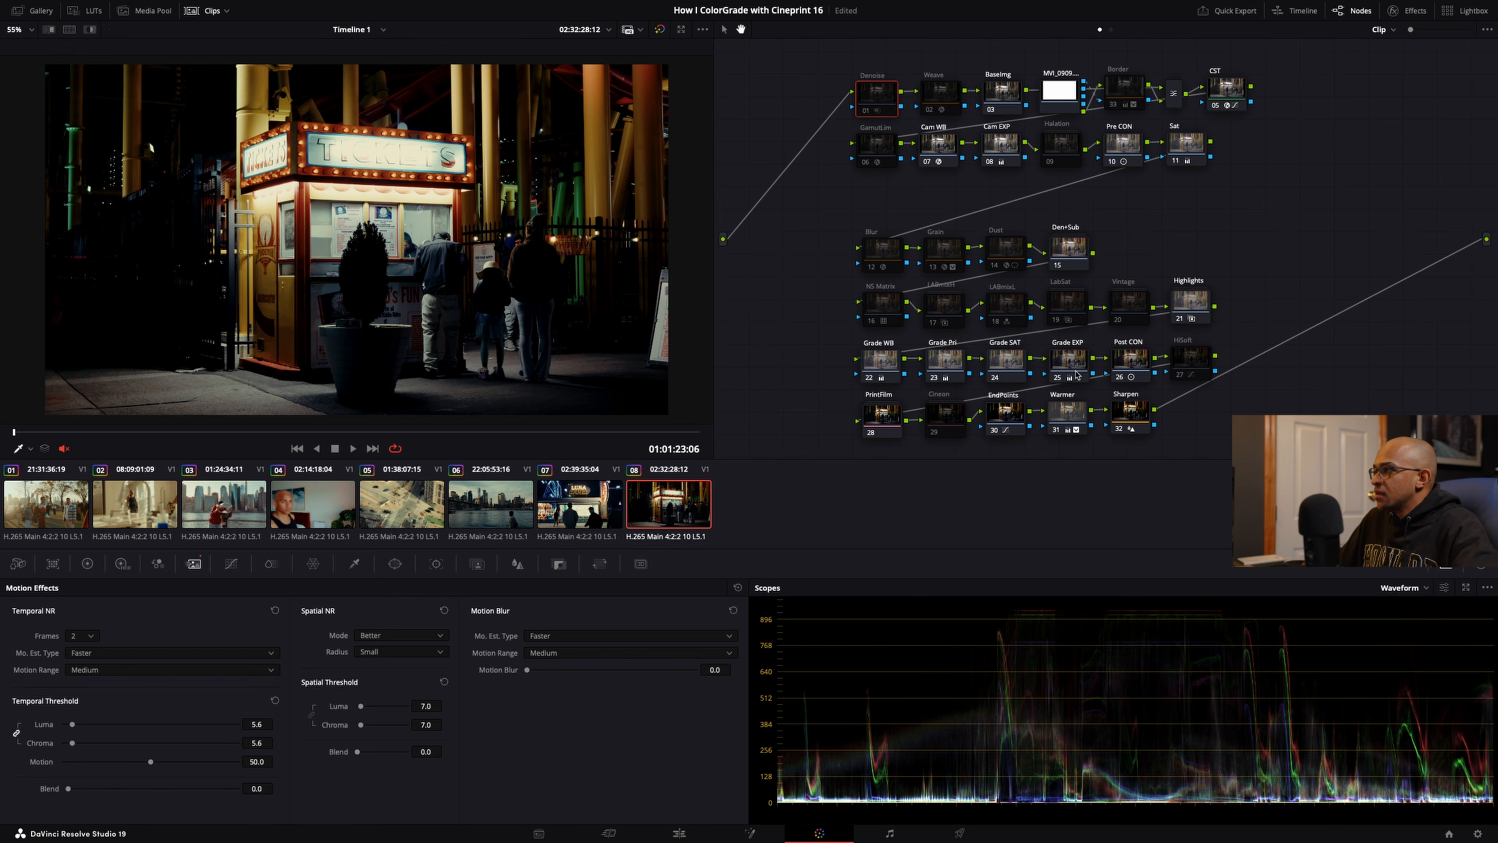
{"action": "left_click", "coordinate": [88, 563]}
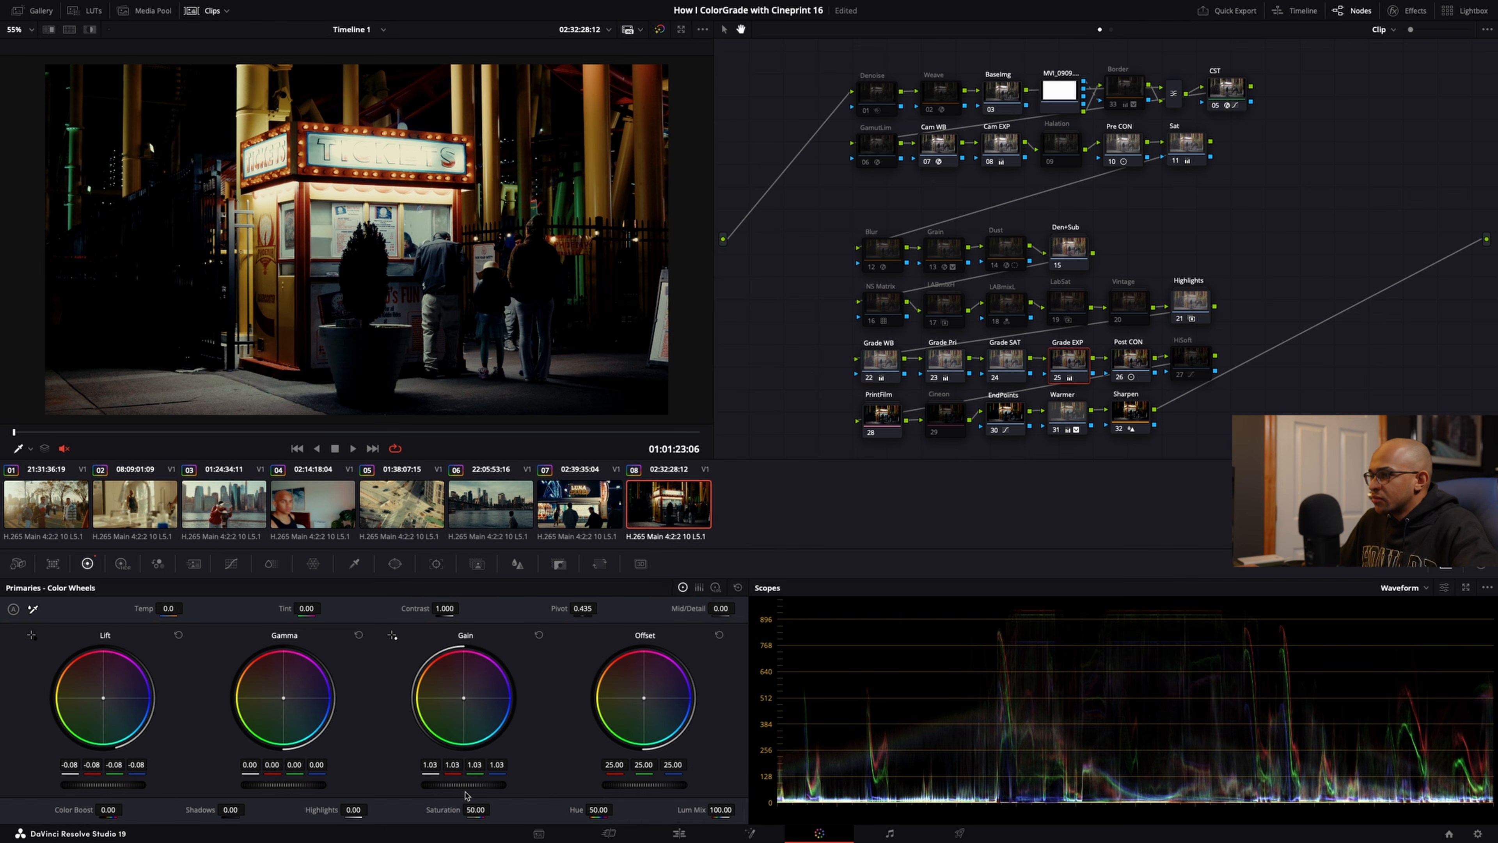
{"action": "left_click_drag", "start_coordinate": [464, 785], "coordinate": [475, 785]}
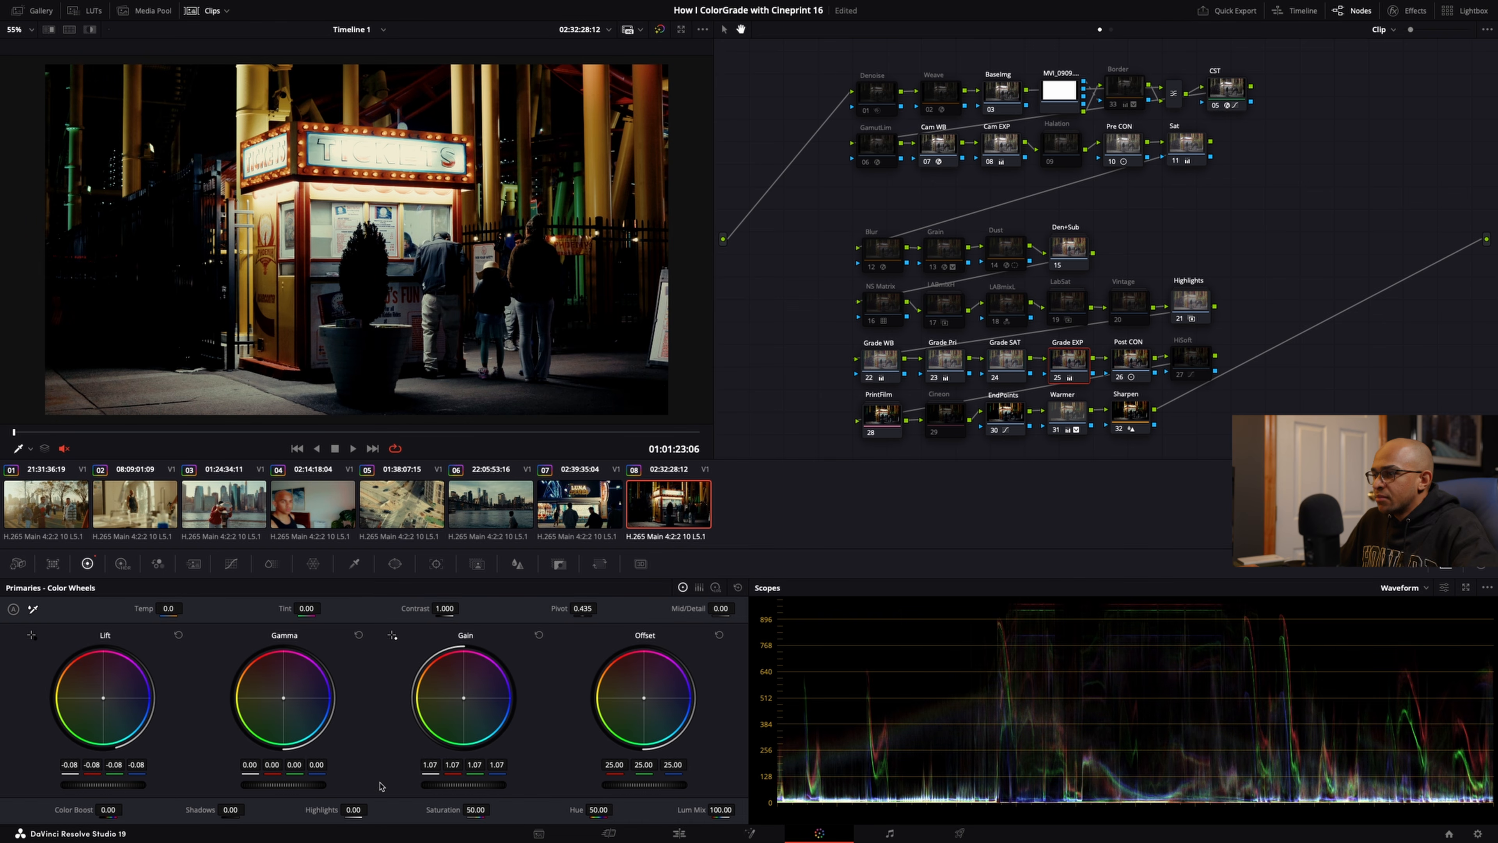
{"action": "left_click_drag", "start_coordinate": [283, 785], "coordinate": [290, 785]}
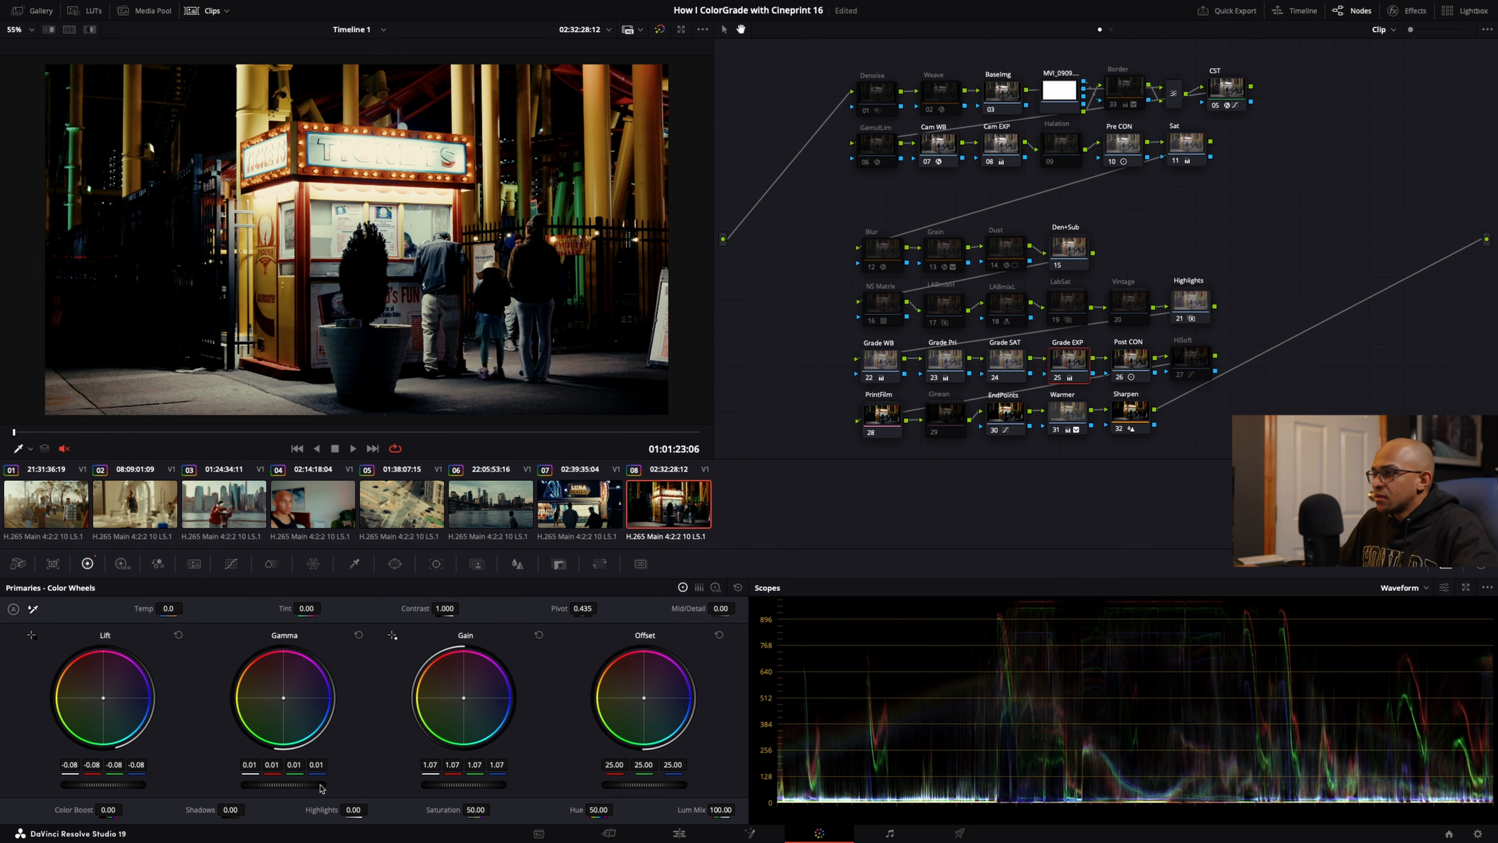
{"action": "left_click_drag", "start_coordinate": [464, 785], "coordinate": [437, 785]}
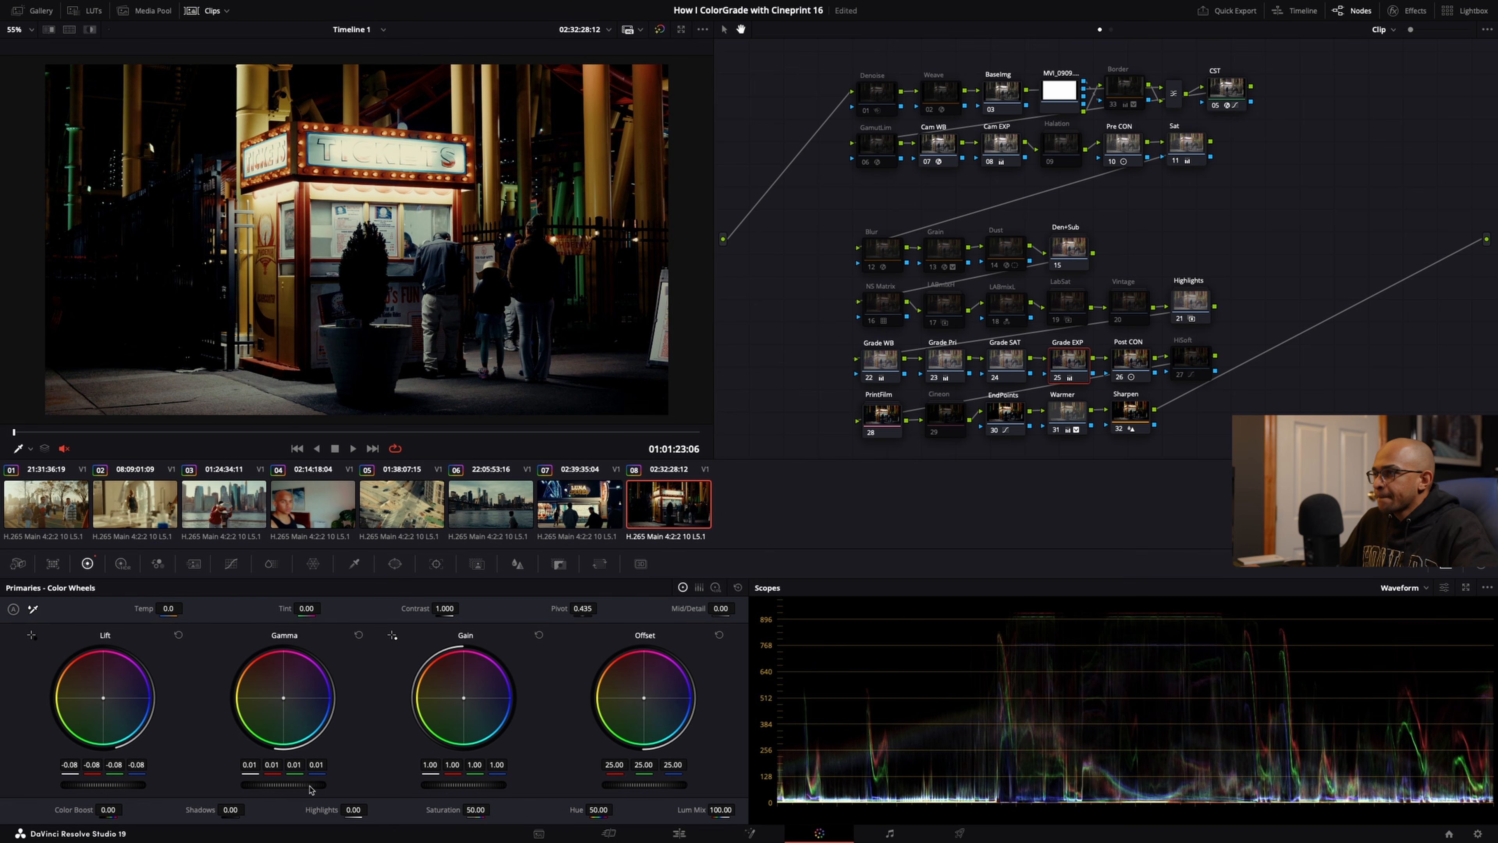
{"action": "left_click_drag", "start_coordinate": [283, 785], "coordinate": [282, 785]}
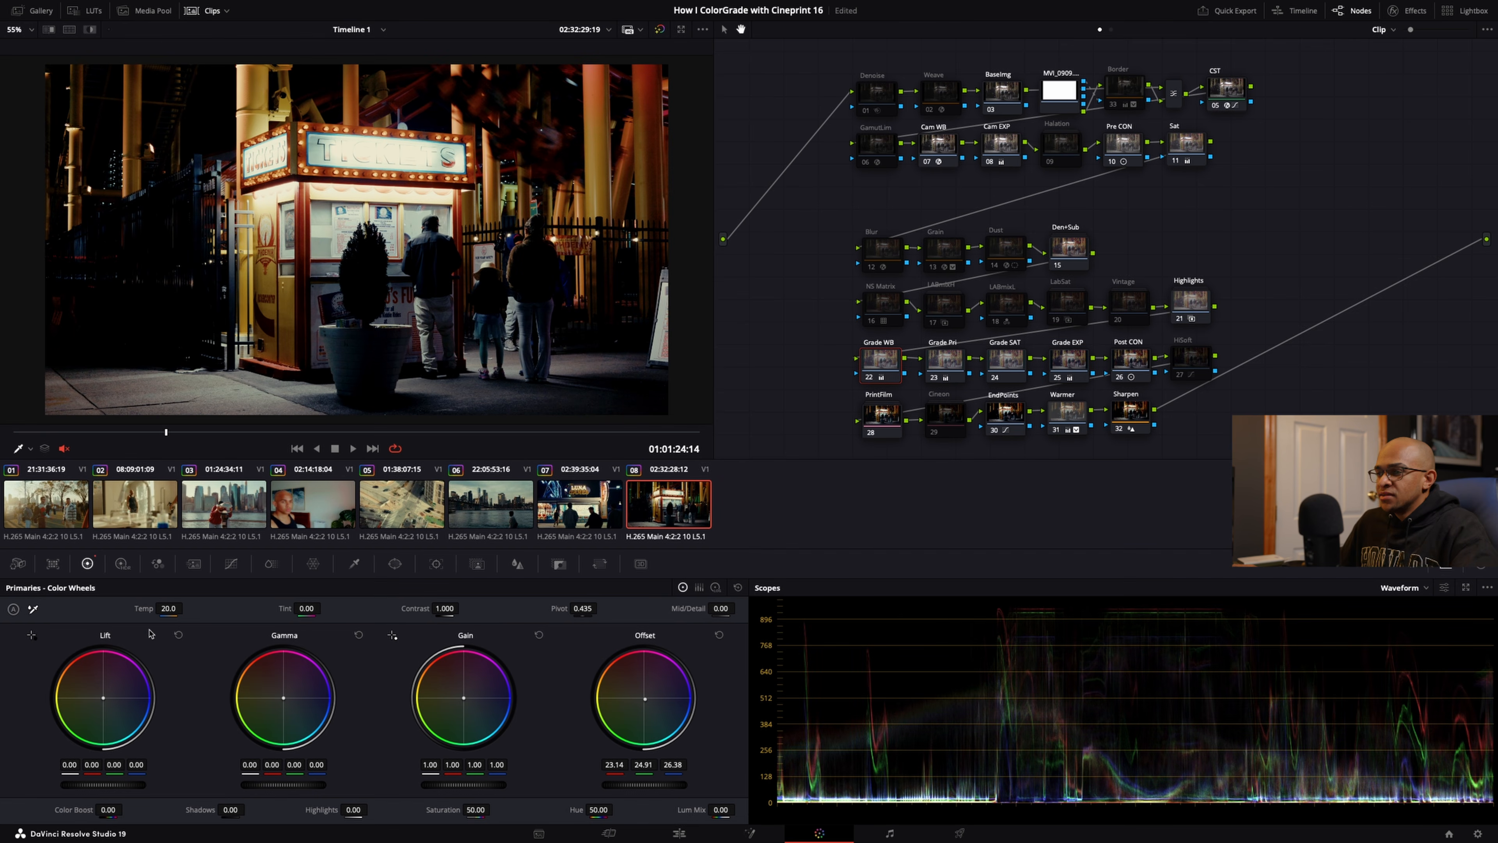
Step: Try clip 08 with the Grade WB Temp at -80.0, and with the Grade SAT Saturation at 33.40 and 81.60
{"action": "mouse_move", "coordinate": [154, 608]}
{"action": "left_mouse_down"}
{"action": "mouse_move", "coordinate": [134, 607]}
{"action": "mouse_move", "coordinate": [149, 607]}
{"action": "left_mouse_up"}
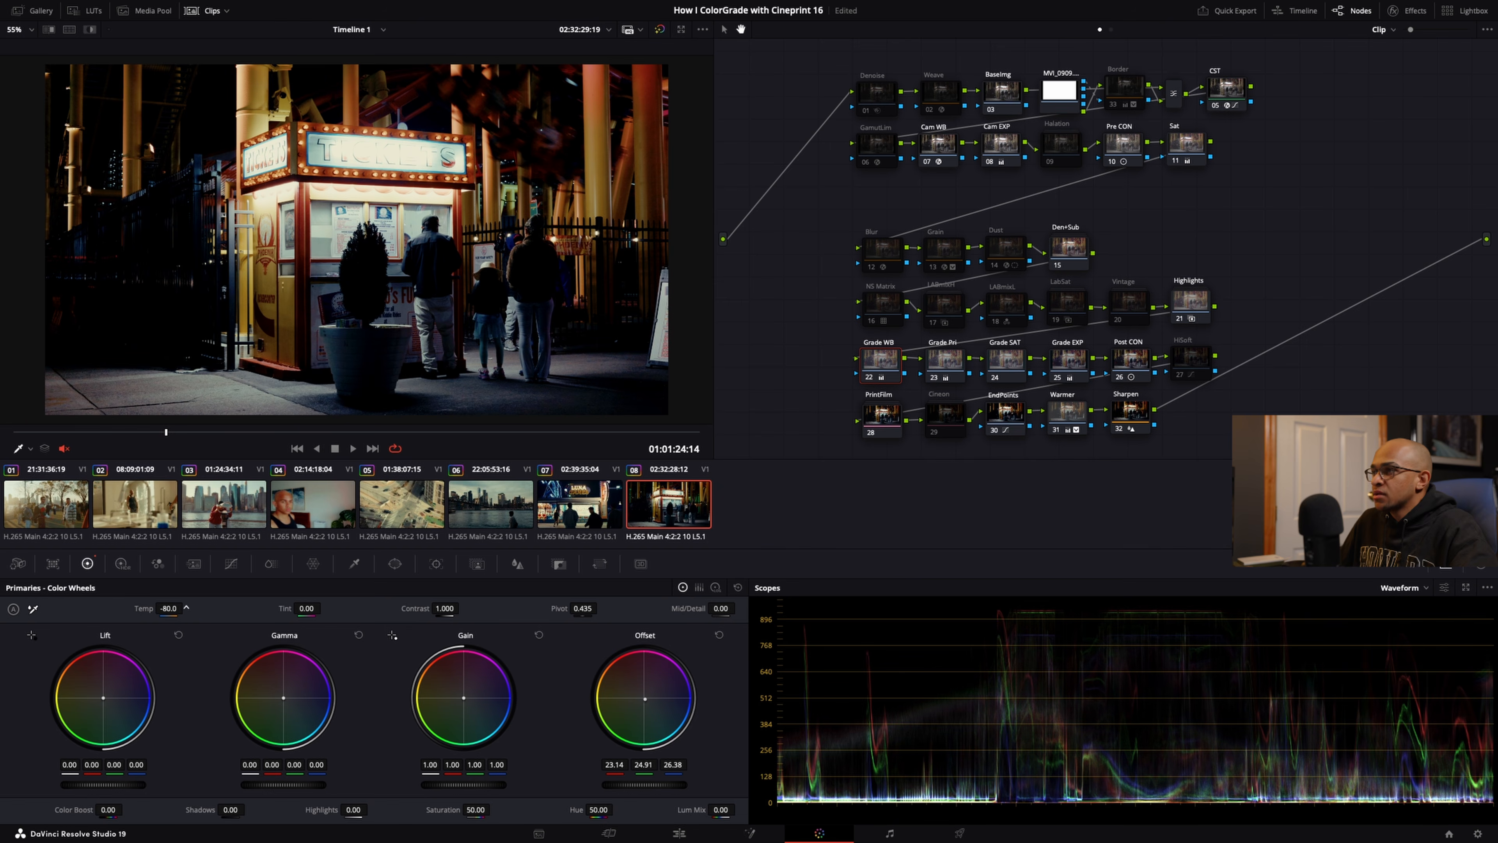
{"action": "left_click", "coordinate": [957, 362]}
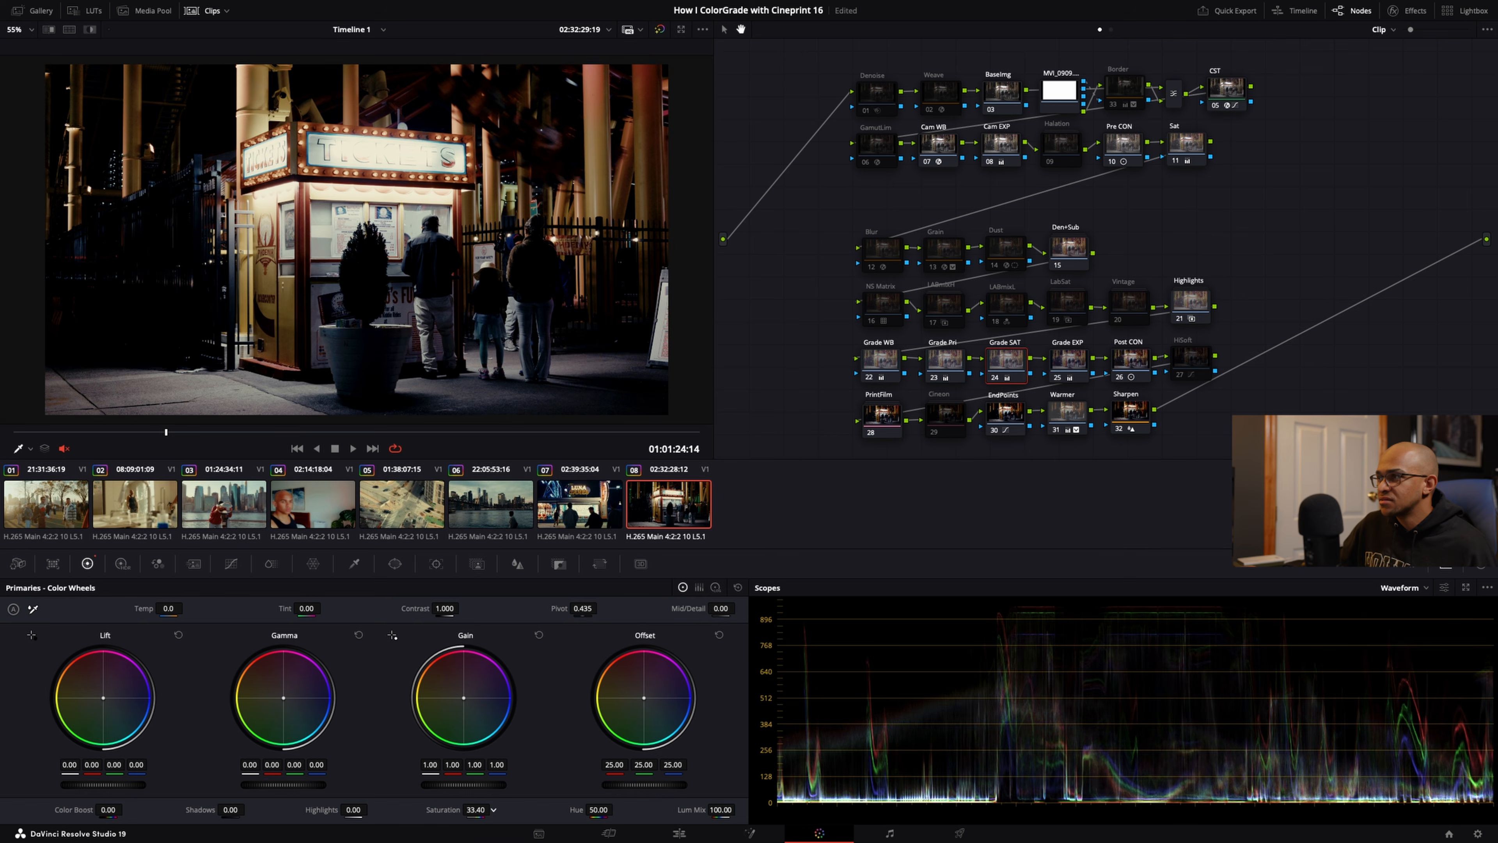
{"action": "double_click", "coordinate": [454, 809]}
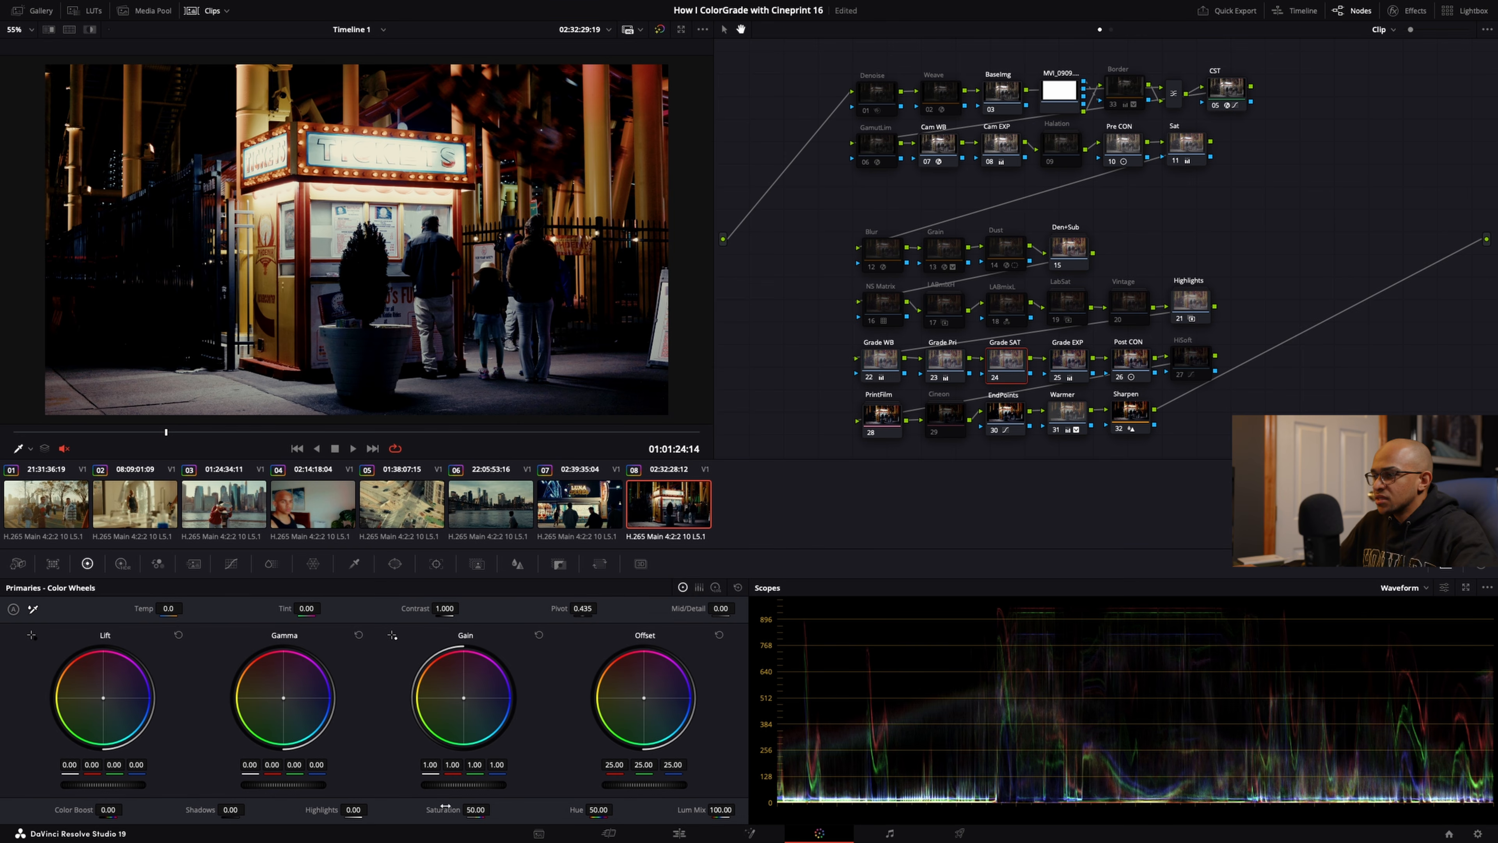
{"action": "key", "text": "ctrl+f"}
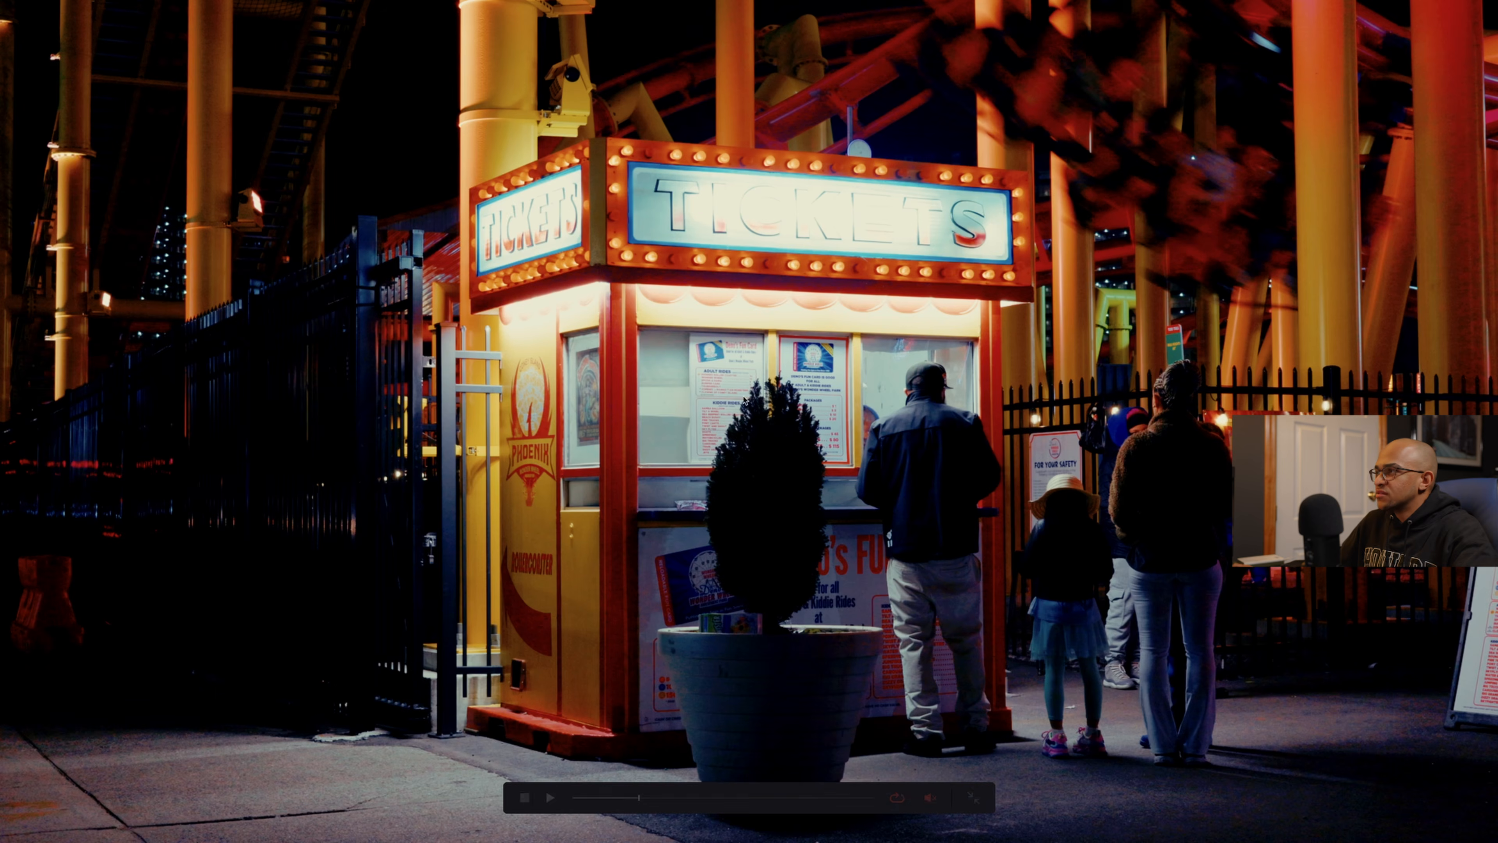
{"action": "key", "text": "ctrl+f"}
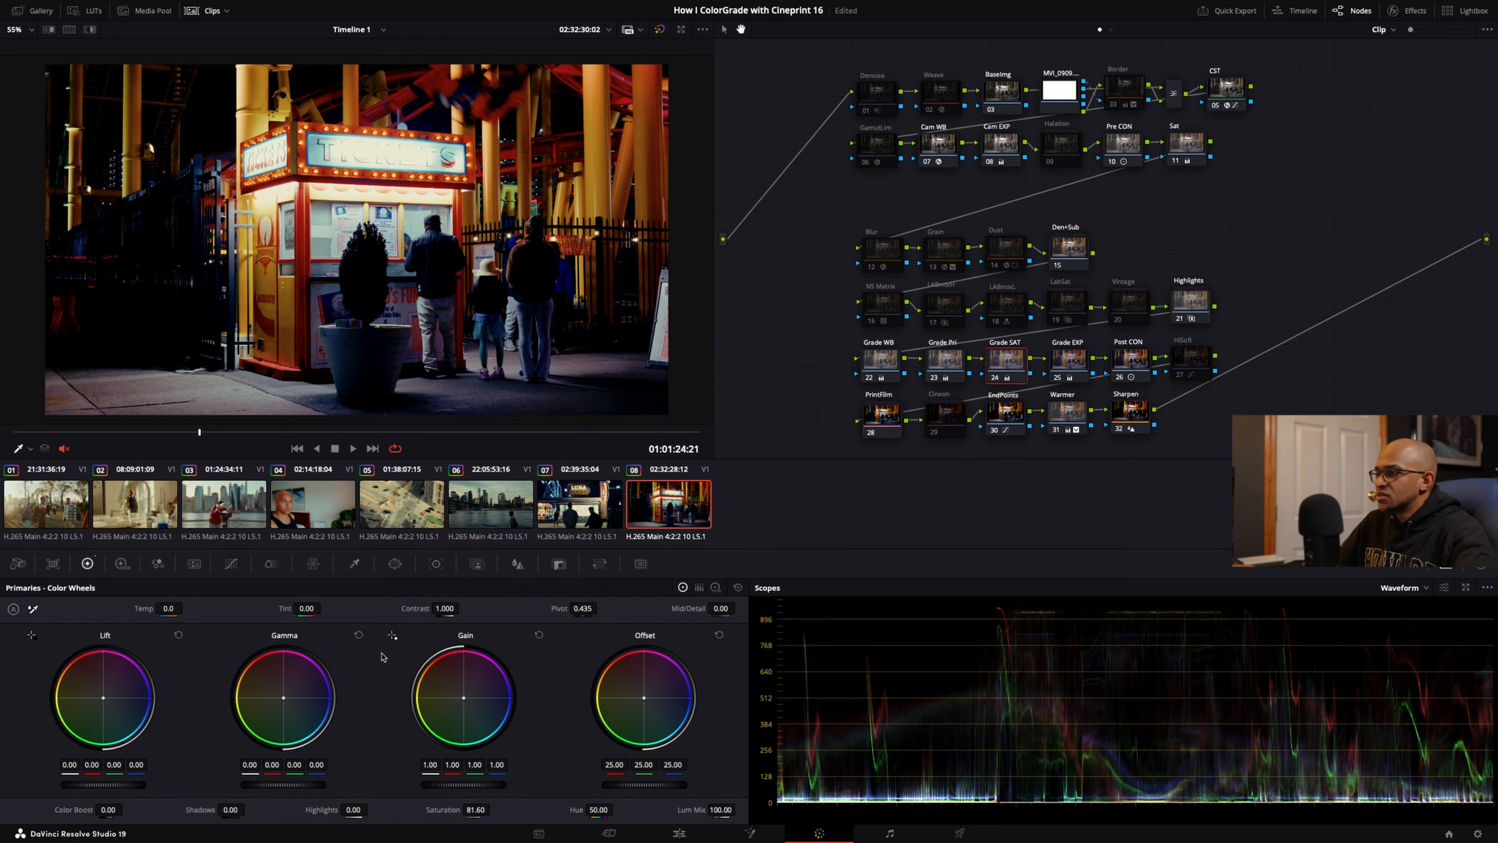
Step: Set clip 08's Grade WB Temp to 110.0 and play the clip in full screen
{"action": "key", "text": "ctrl+f"}
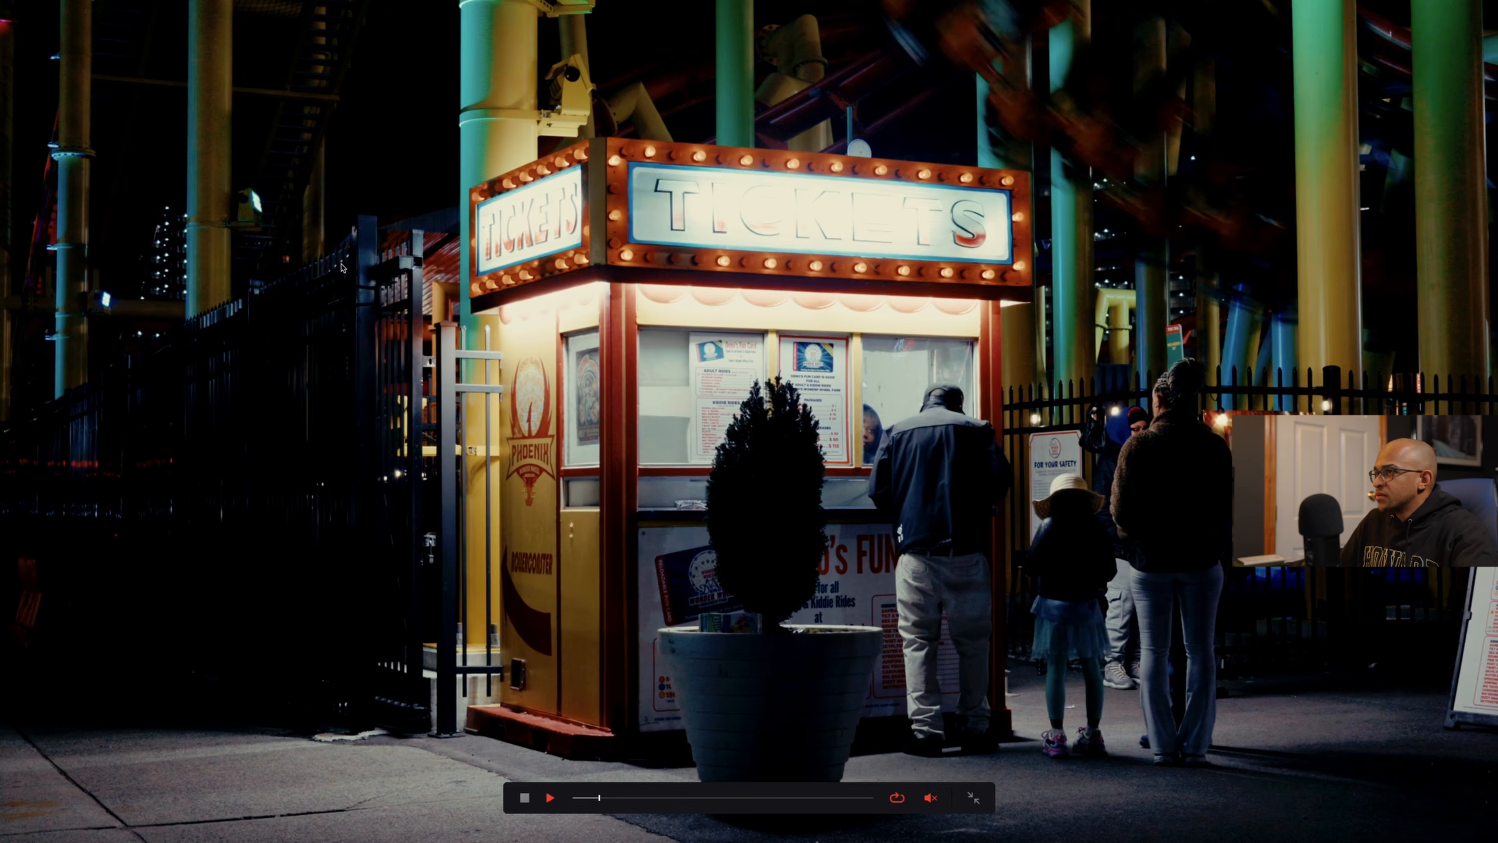
{"action": "key", "text": "ctrl+f"}
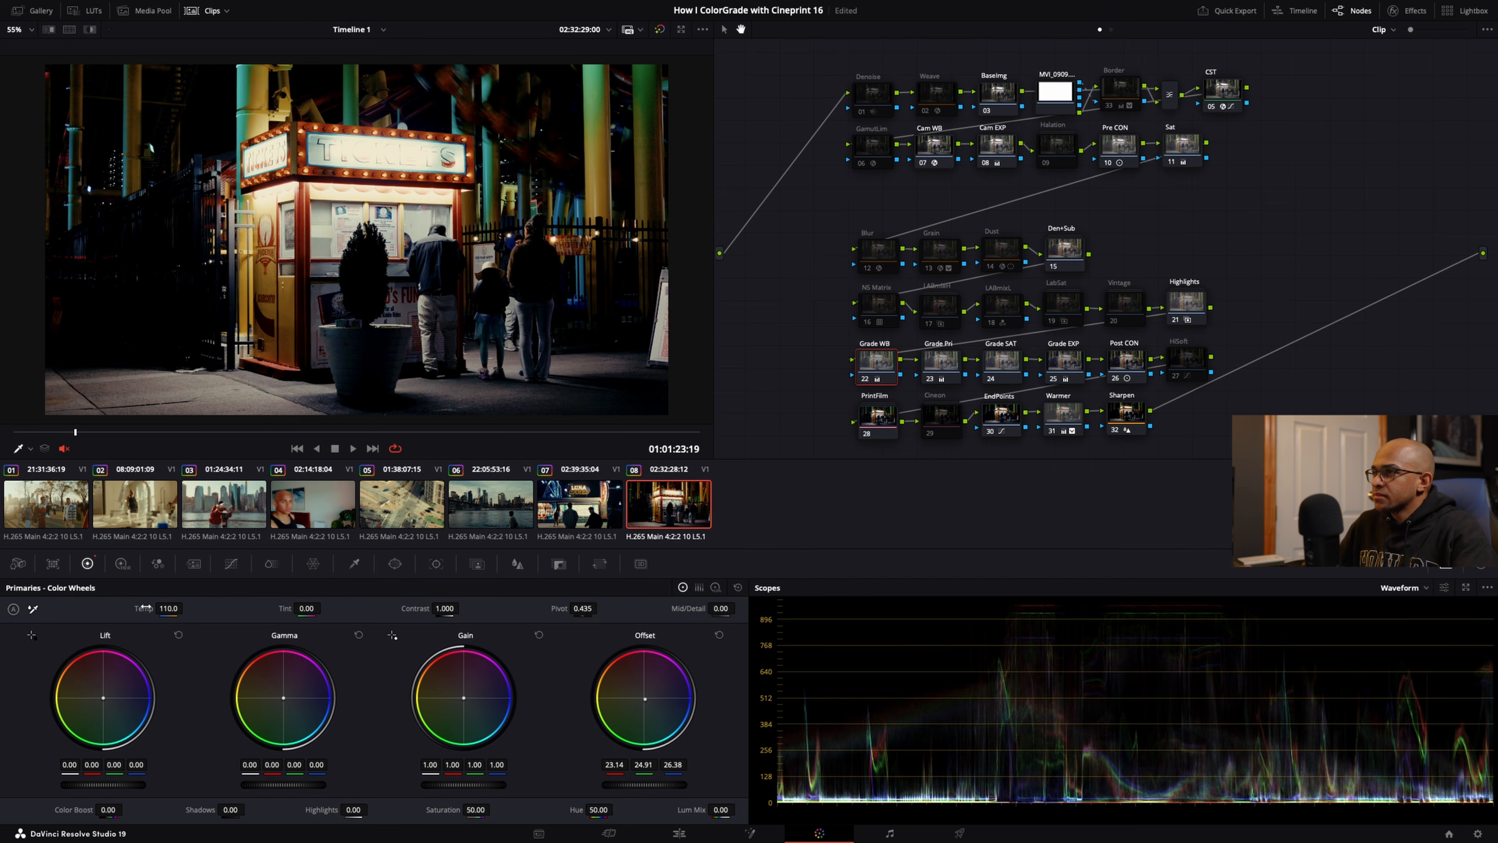
{"action": "key", "text": "ctrl+f"}
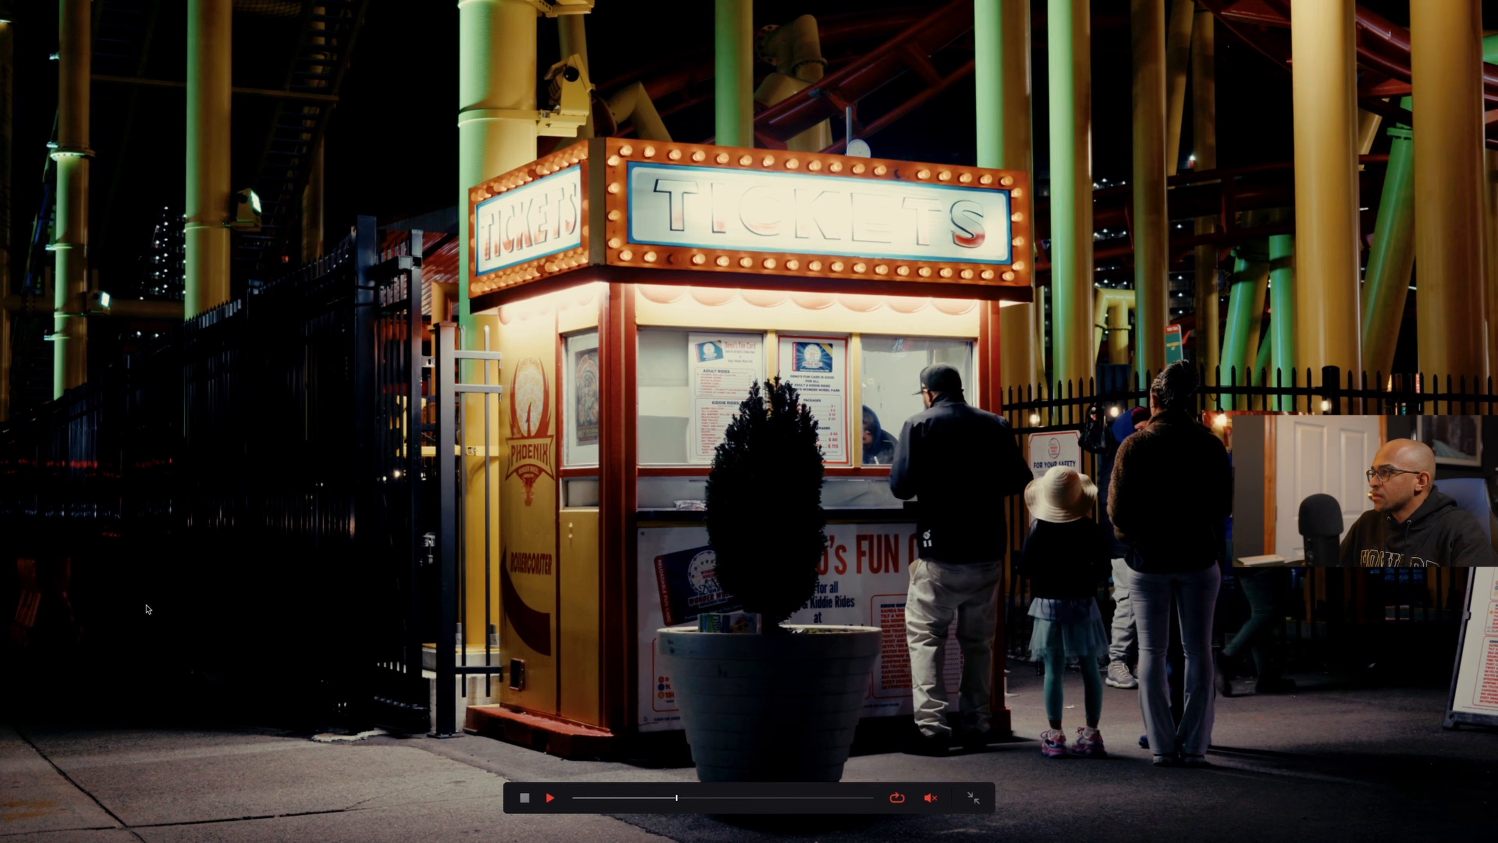
{"action": "key", "text": "Escape"}
{"action": "key", "text": "space"}
Step: Enable the Halation node on clip 08 and check its glow by playing the clip in full screen
{"action": "left_click", "coordinate": [1067, 150]}
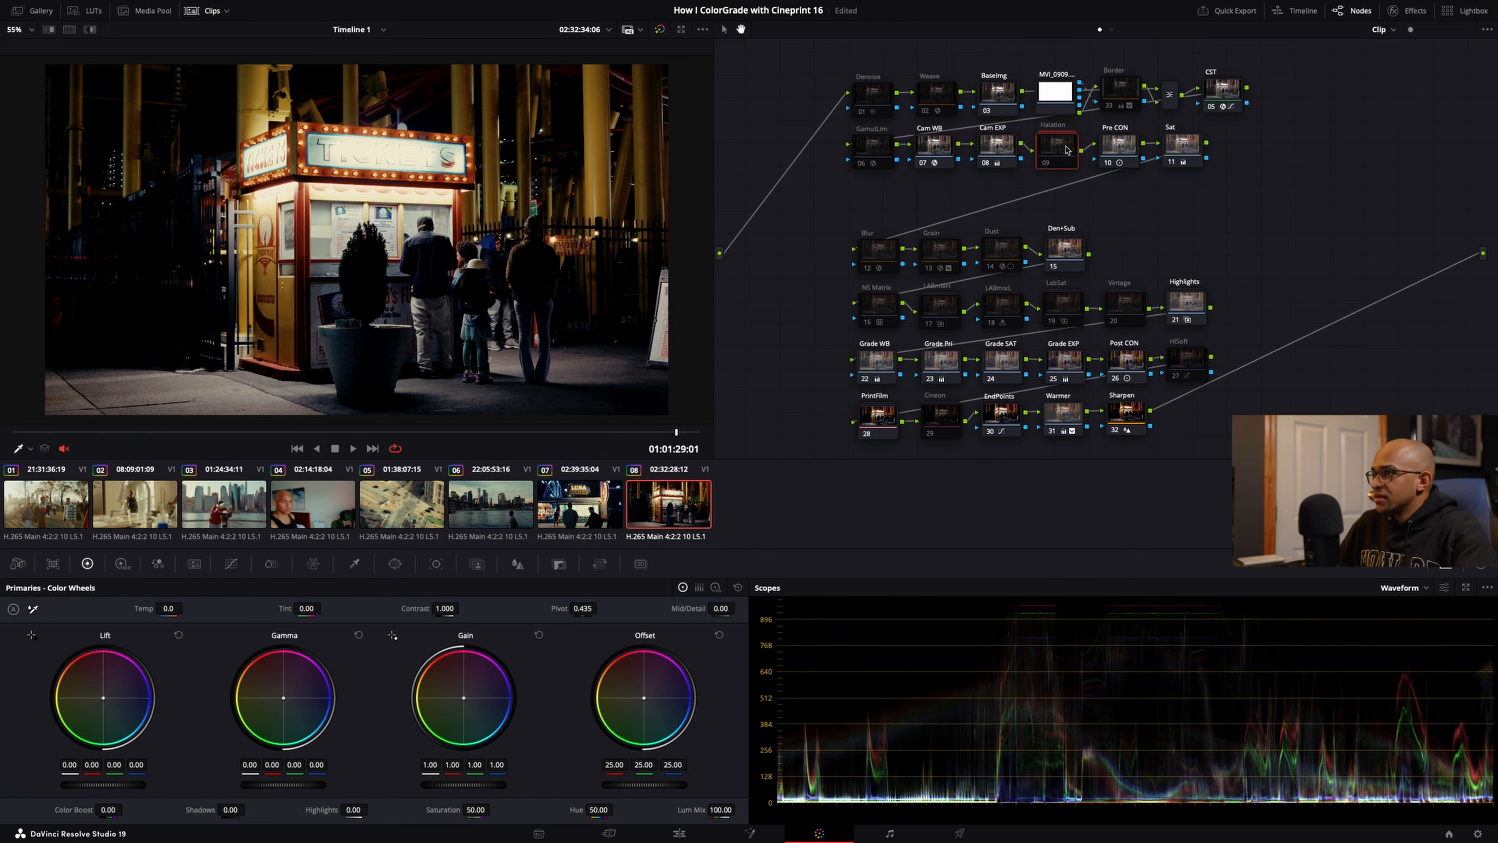
{"action": "key", "text": "ctrl+f"}
{"action": "key", "text": "space"}
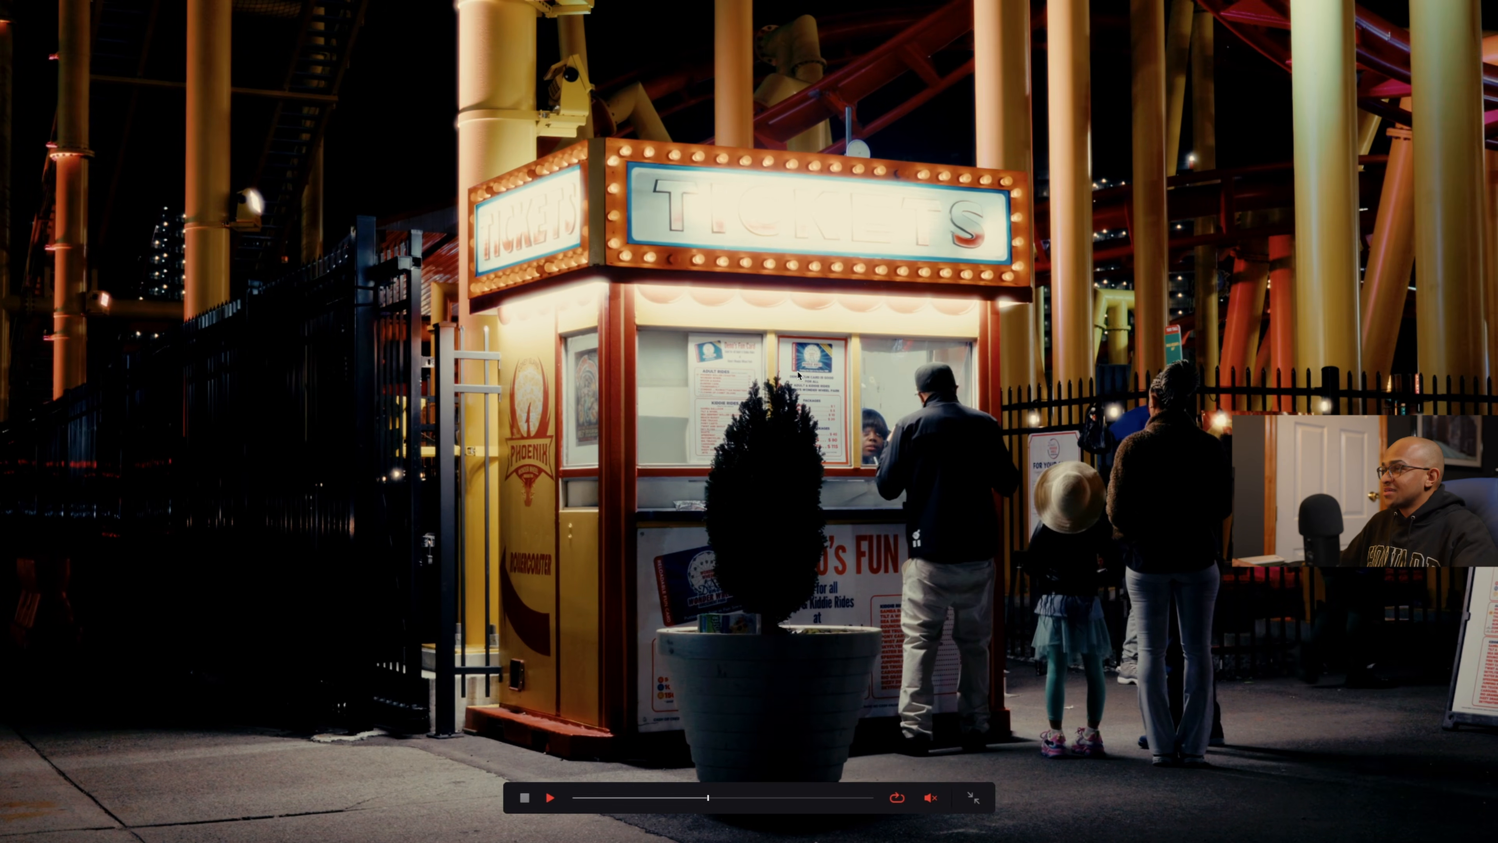
Step: Soften clip 08 by lowering the Grade EXP node's Mid/Detail to about -26.50, and review it in full screen
{"action": "key", "text": "ctrl+f"}
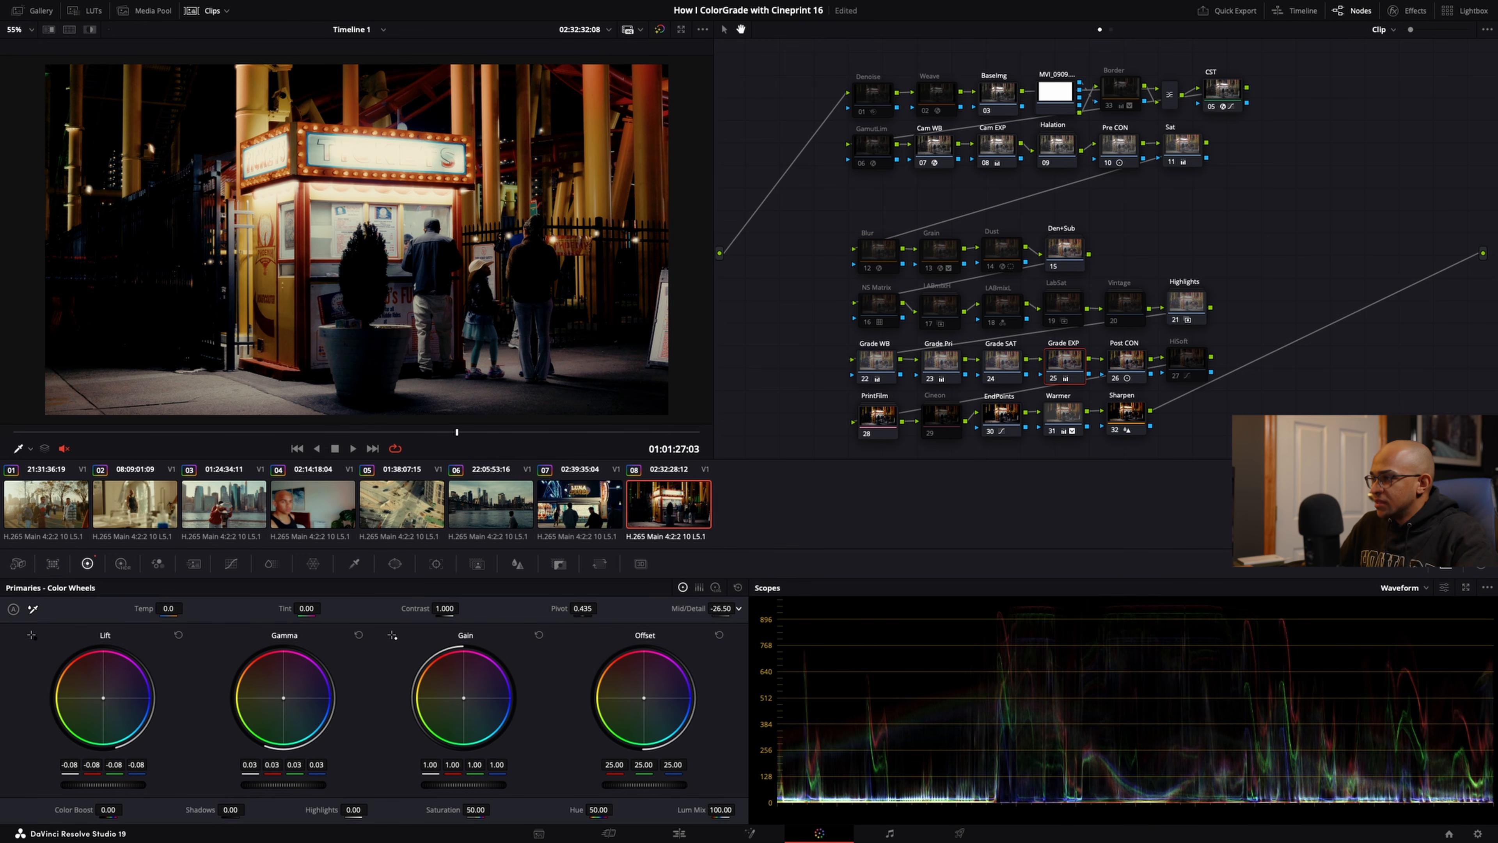
{"action": "key", "text": "ctrl+f"}
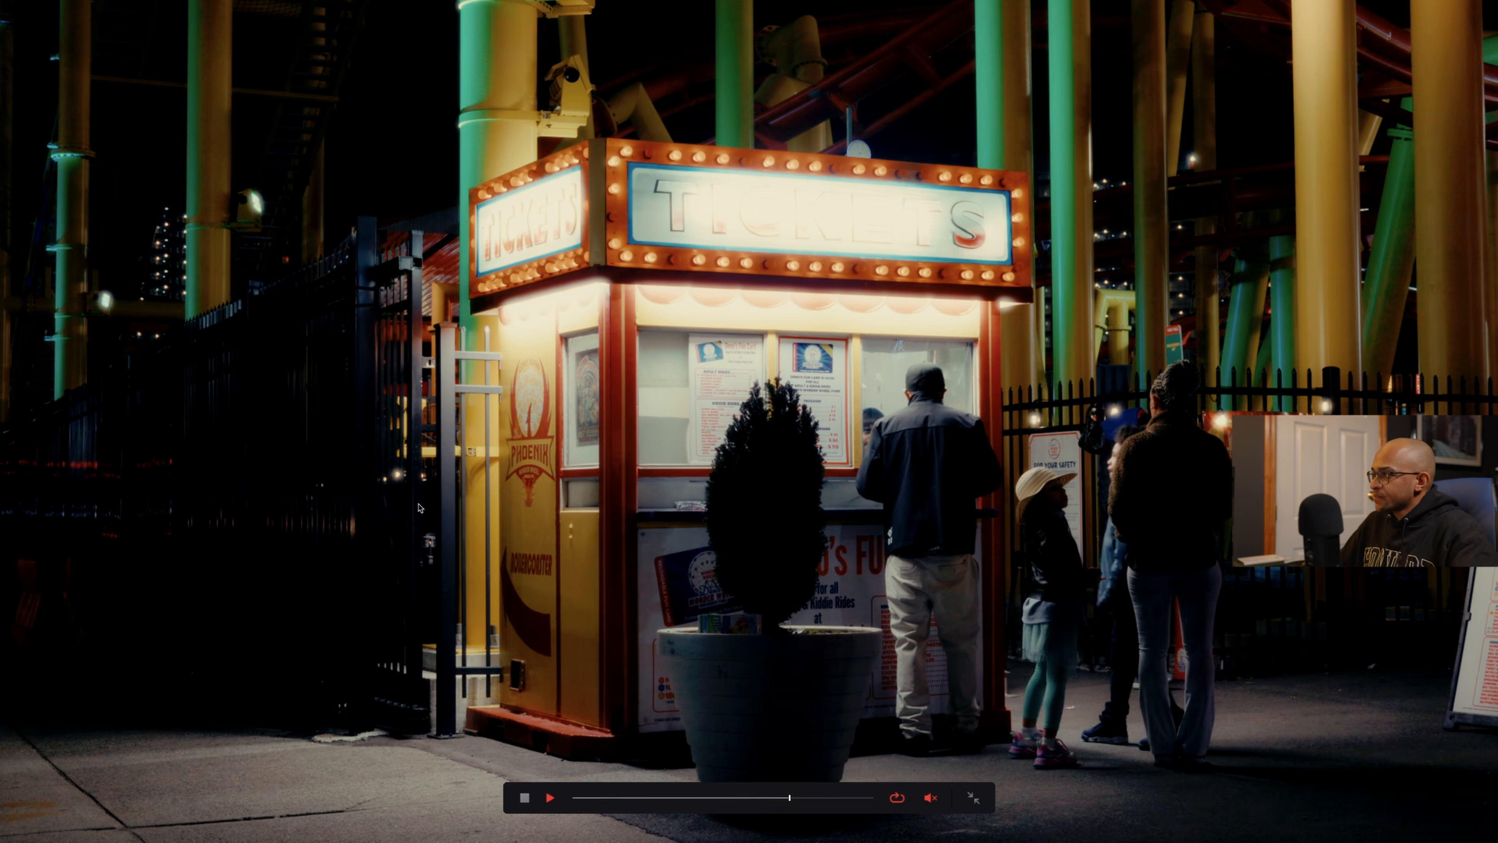